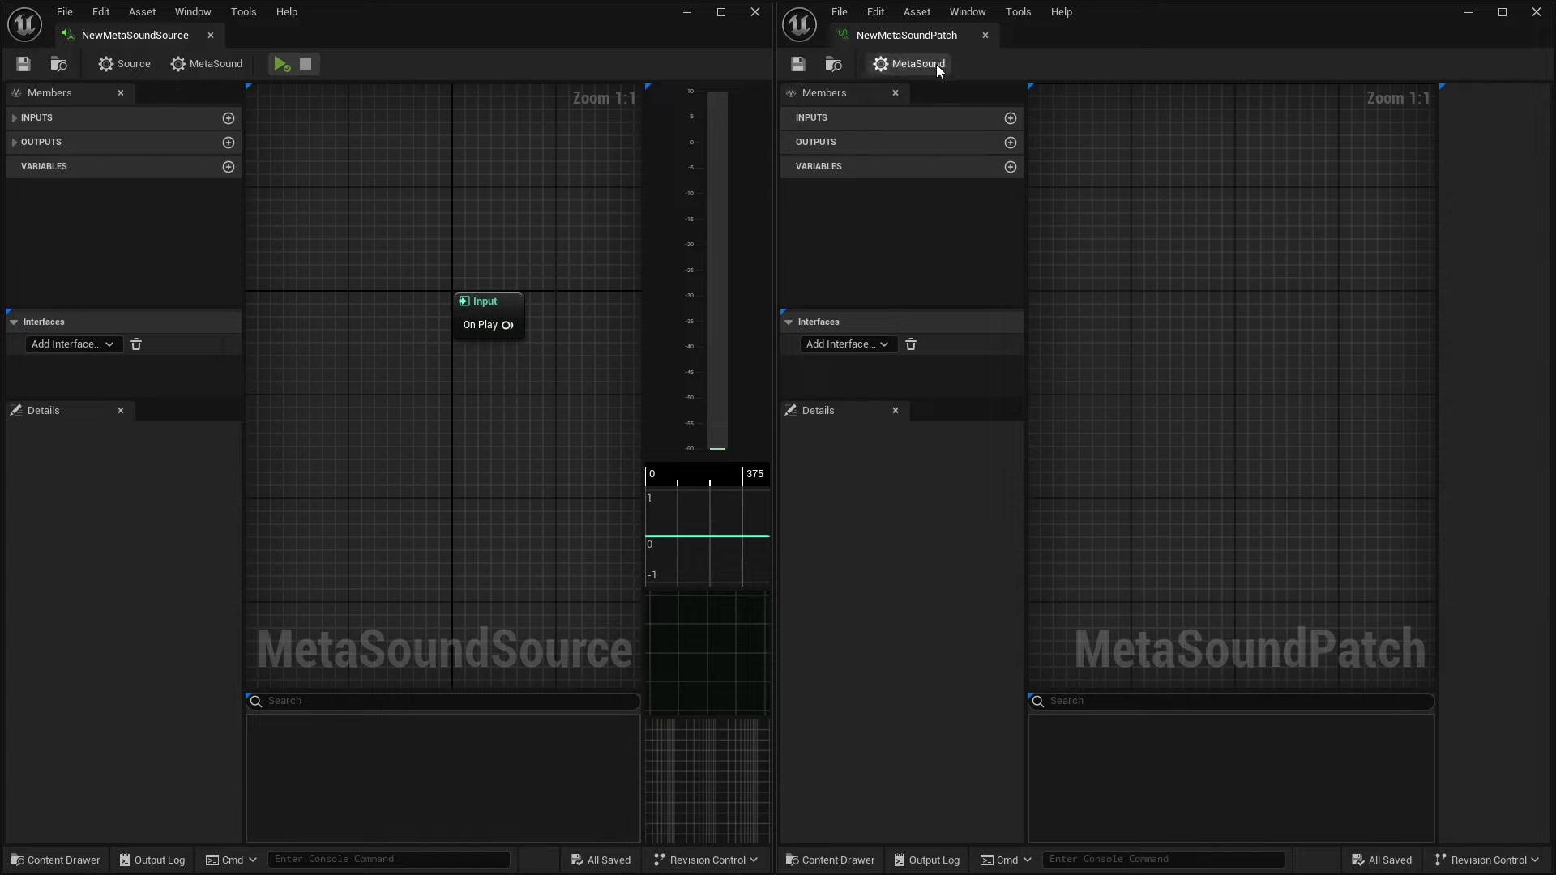
# - Show NewMetaSoundSource's sound settings: Volume 1.0, Pitch 1.0 and Restart virtualization
pyautogui.click(128, 65)
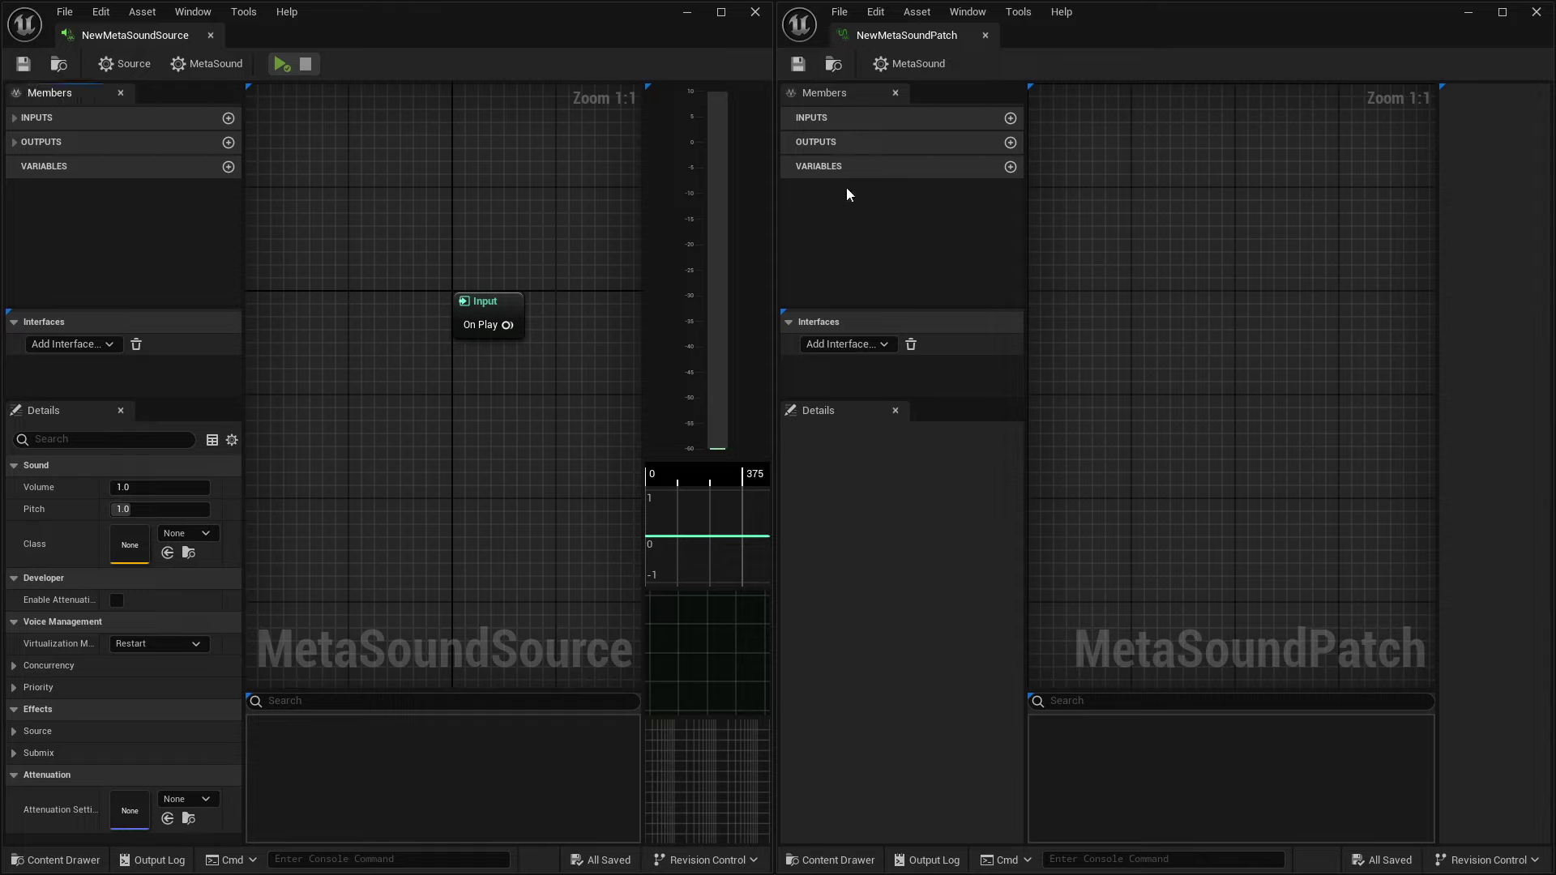
pyautogui.click(15, 119)
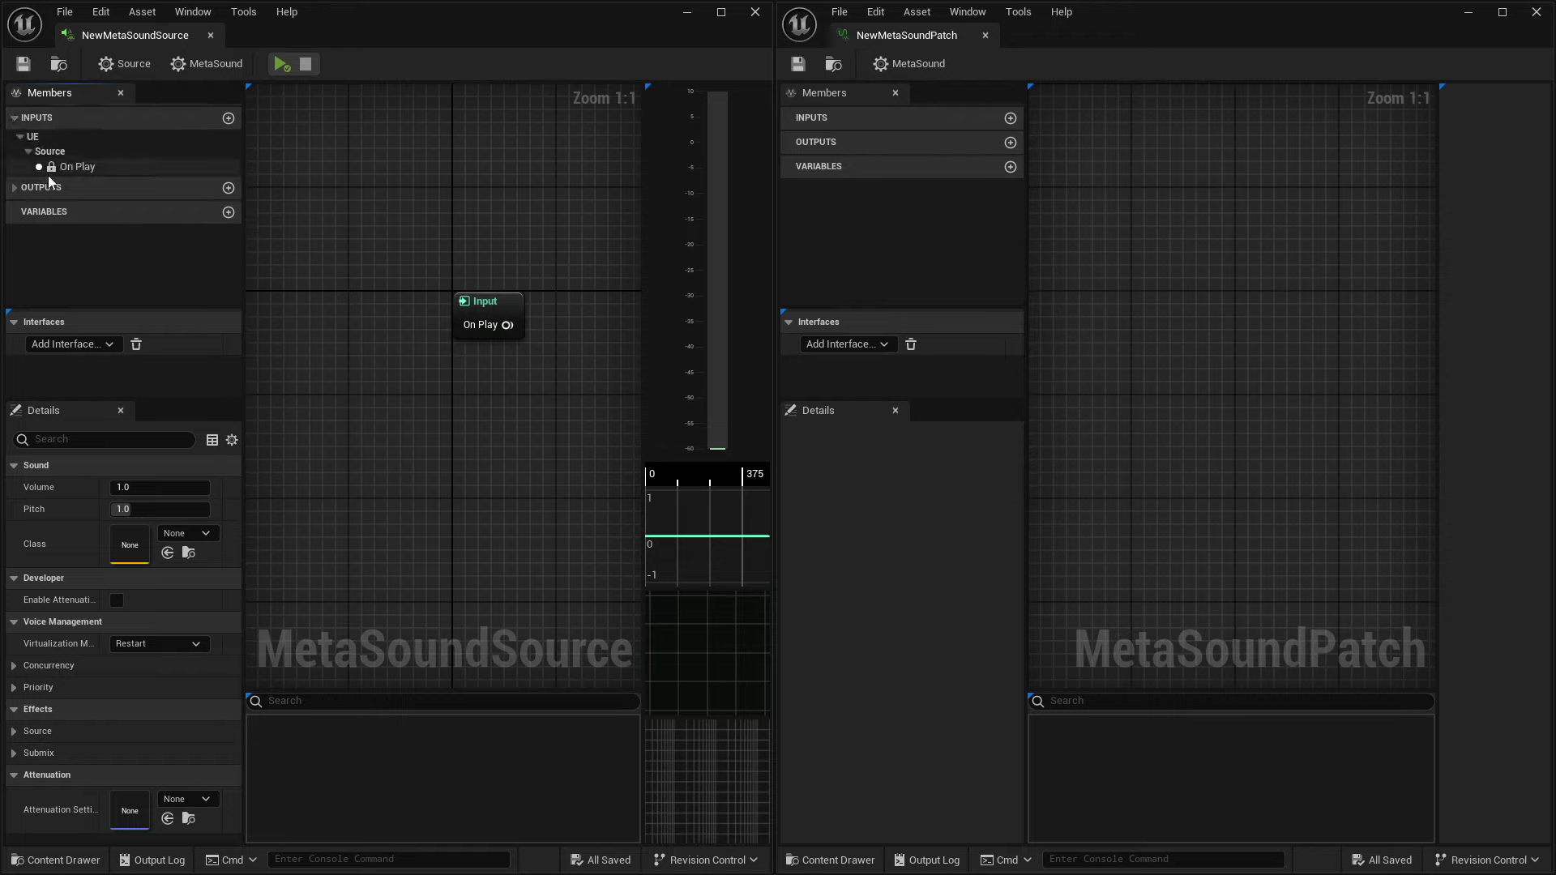
pyautogui.click(89, 167)
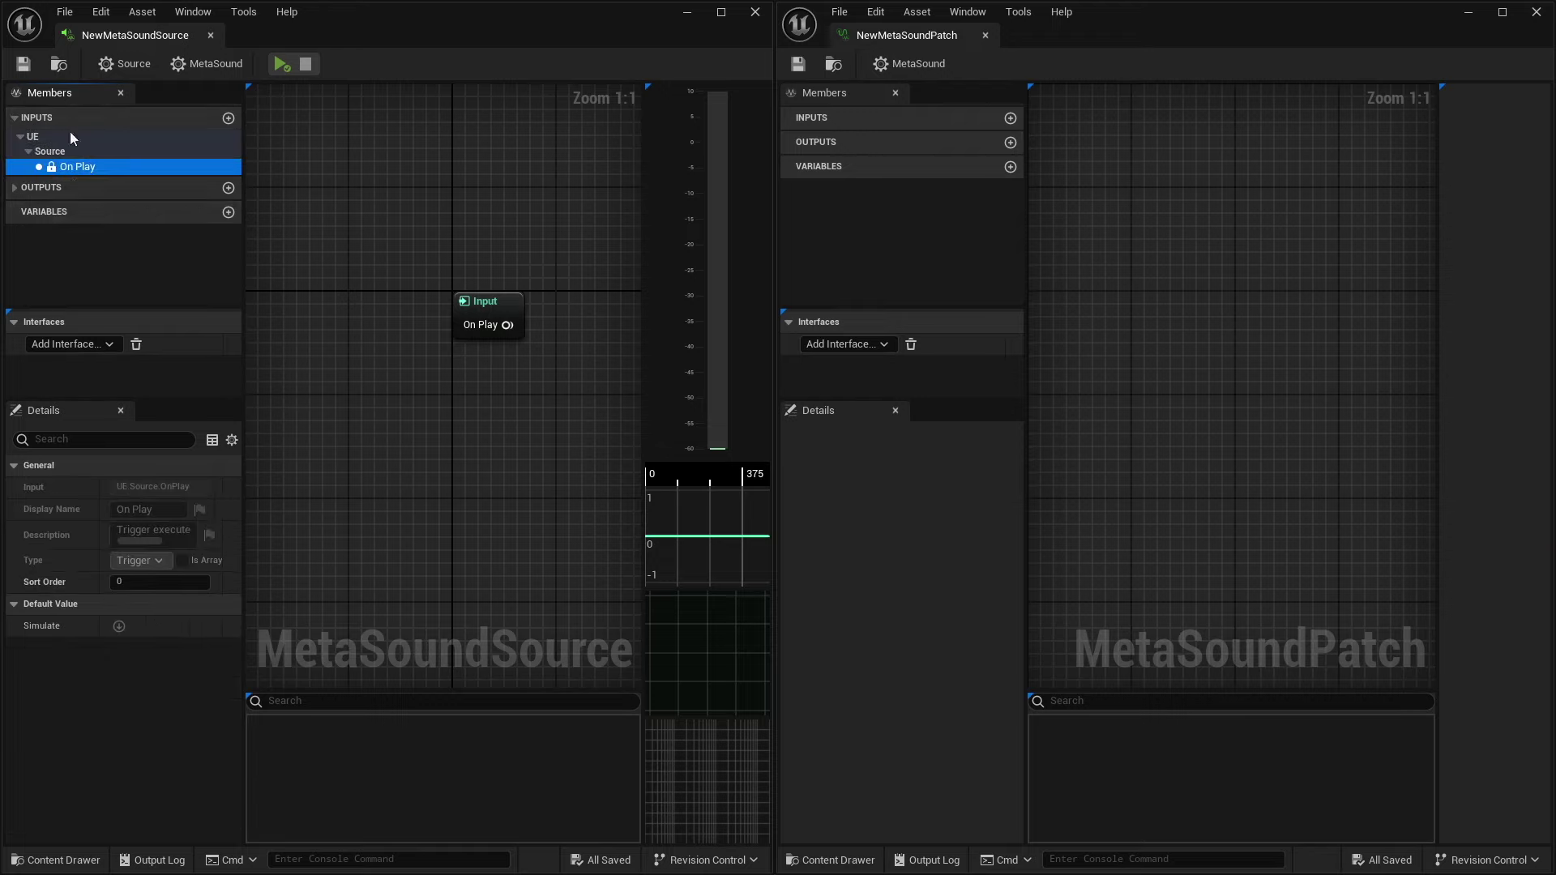
pyautogui.click(15, 189)
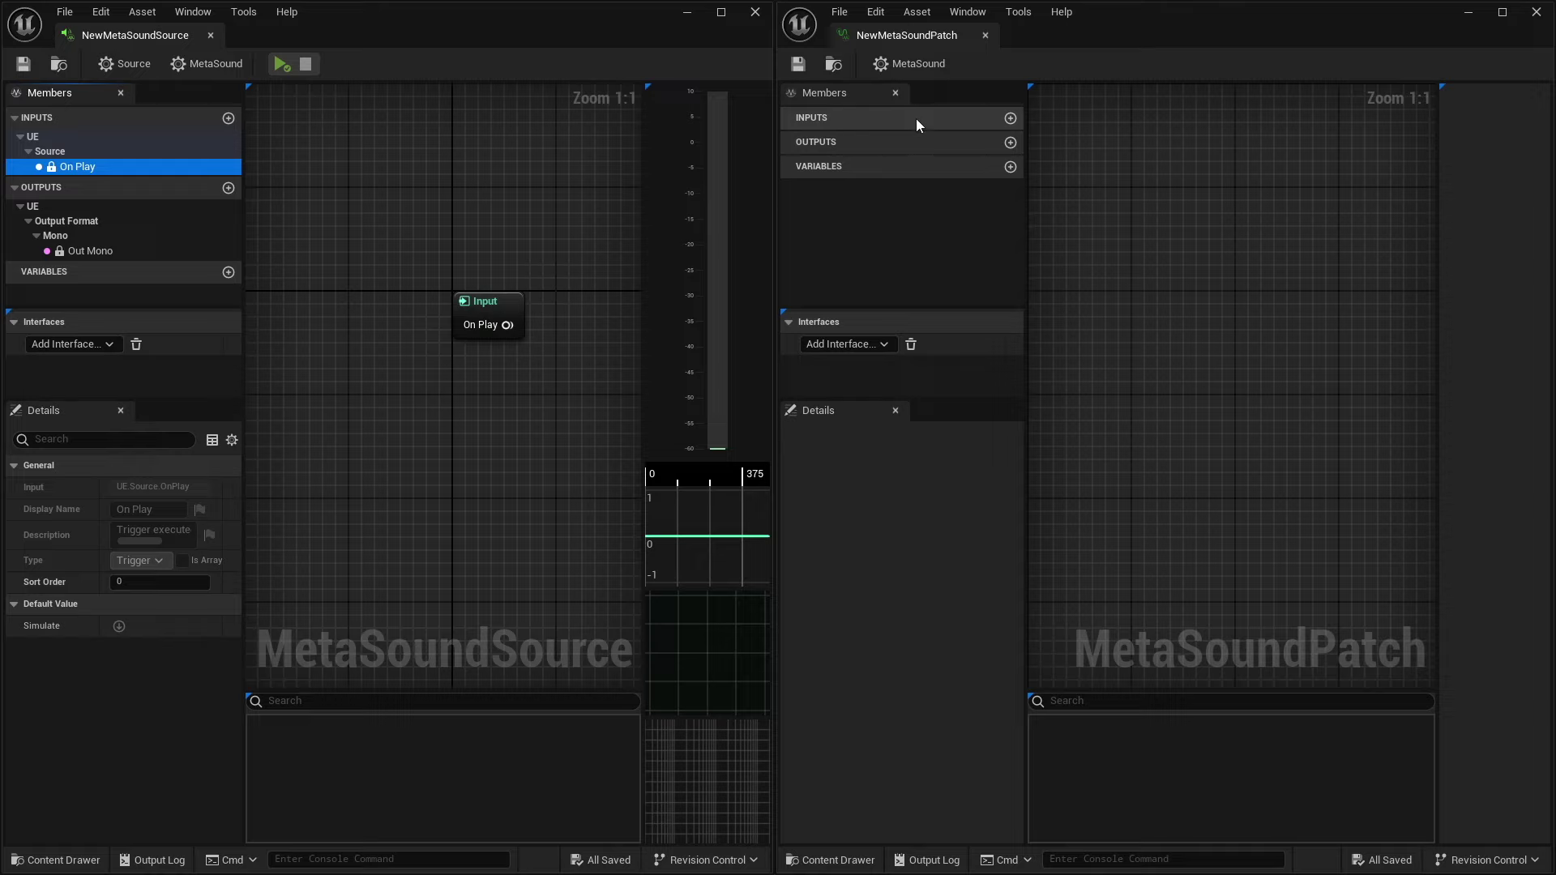
pyautogui.click(863, 121)
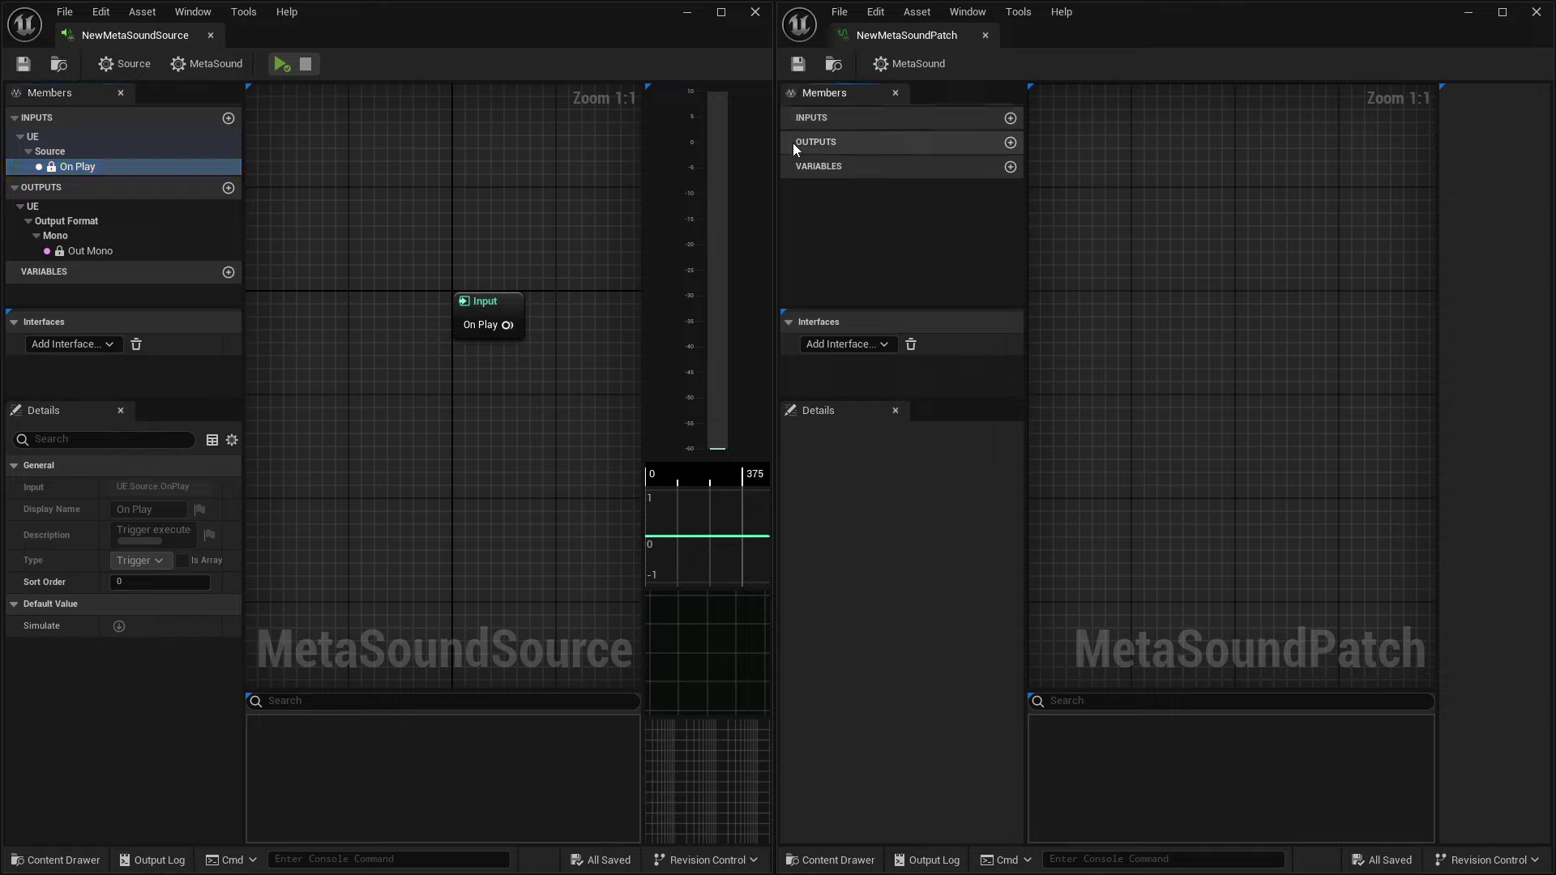
pyautogui.click(1010, 119)
pyautogui.click(1010, 158)
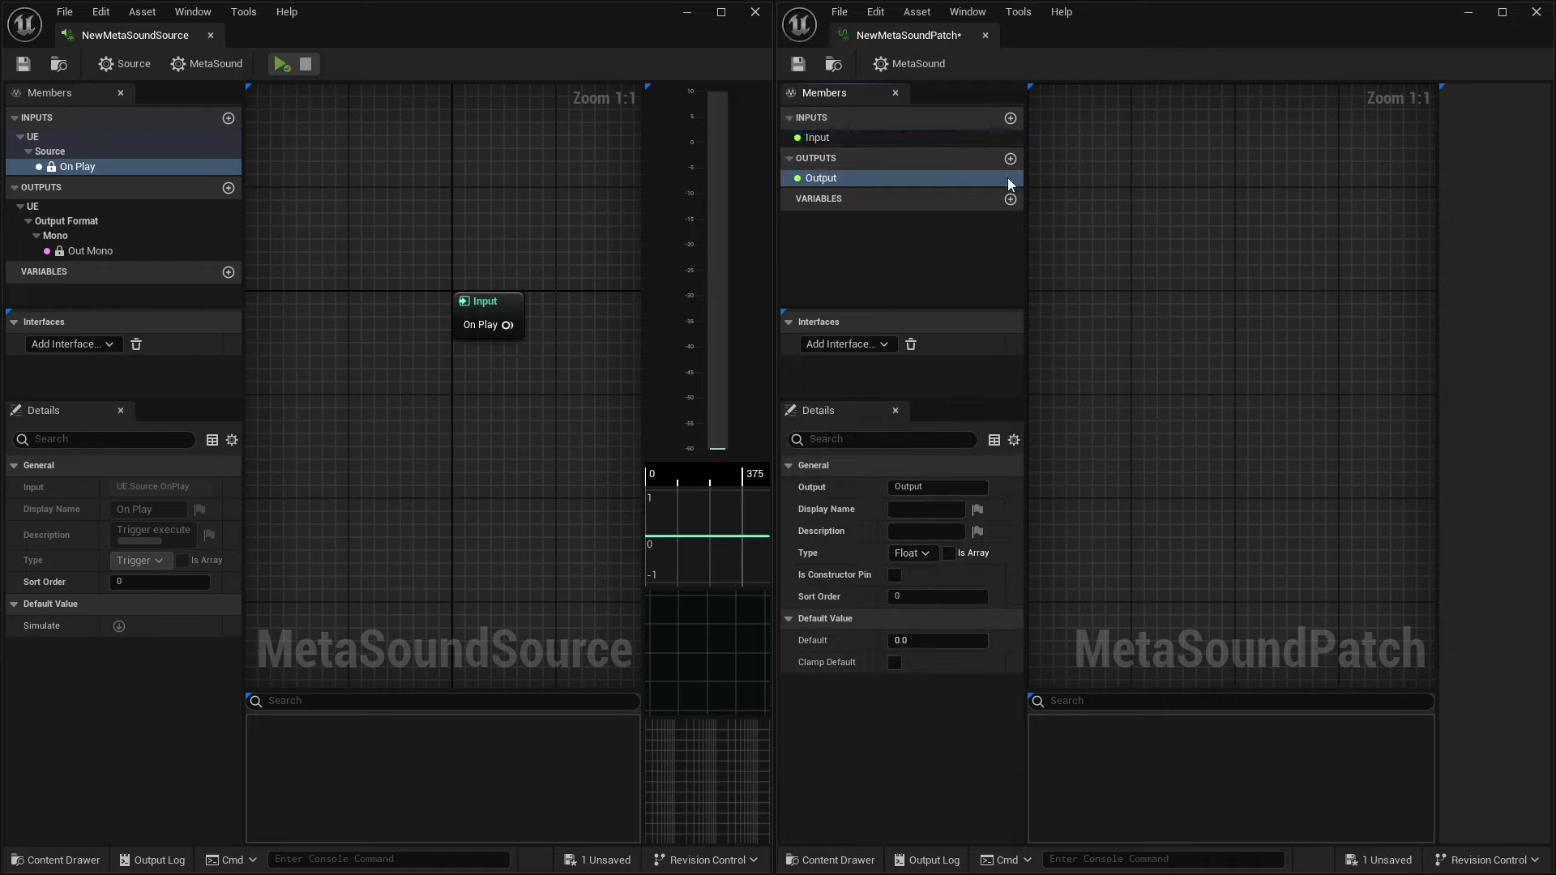
pyautogui.click(1010, 198)
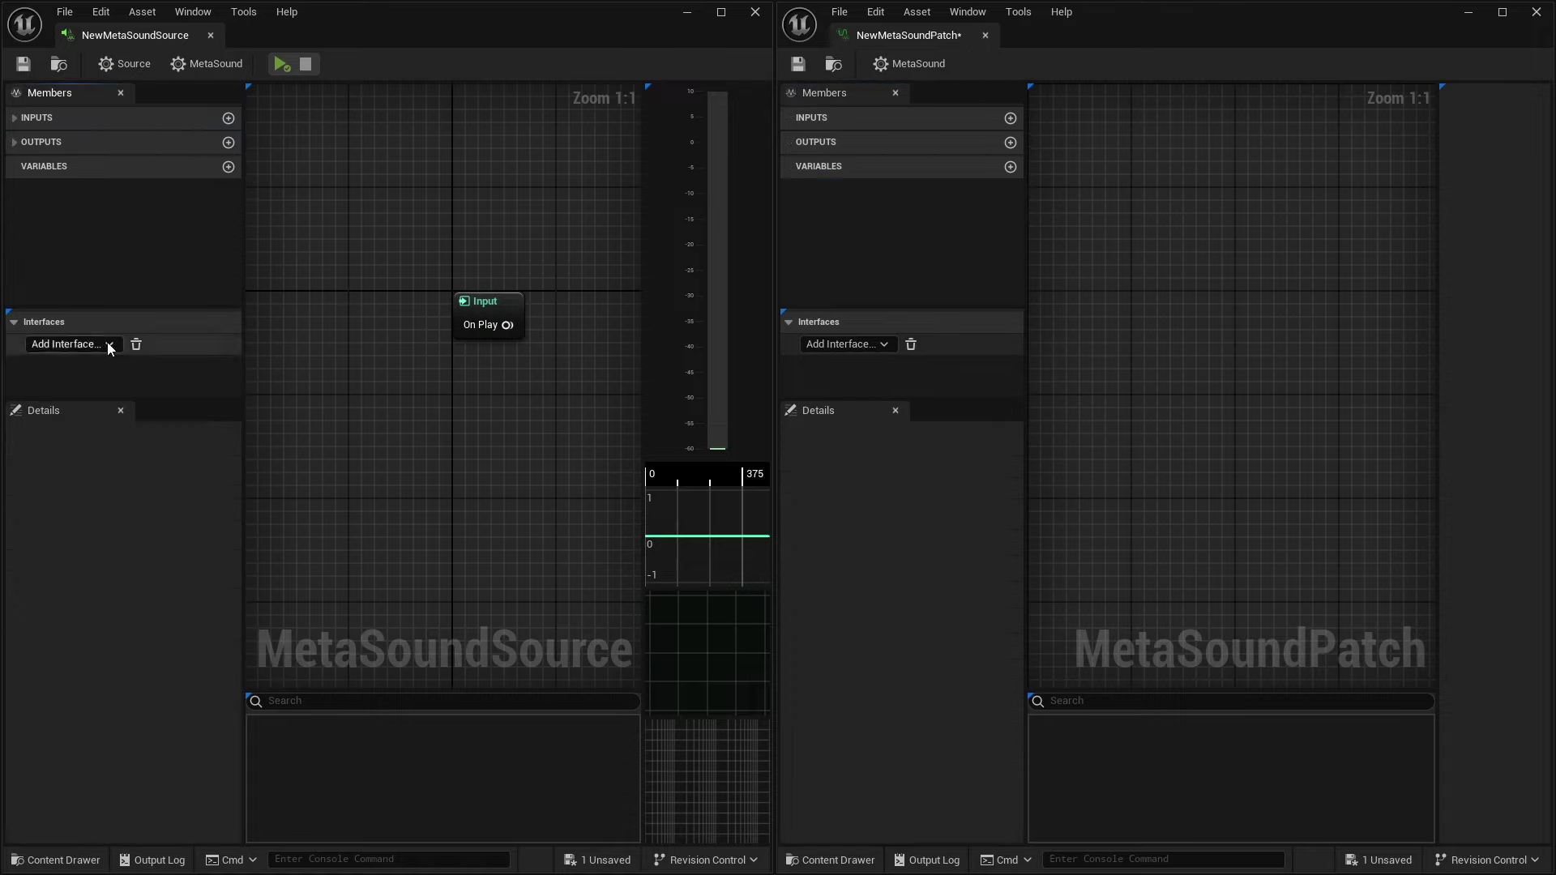
# - Add the UE.InputFormat.5dot1 interface to the patch, giving it six 5.1 audio inputs
pyautogui.click(109, 344)
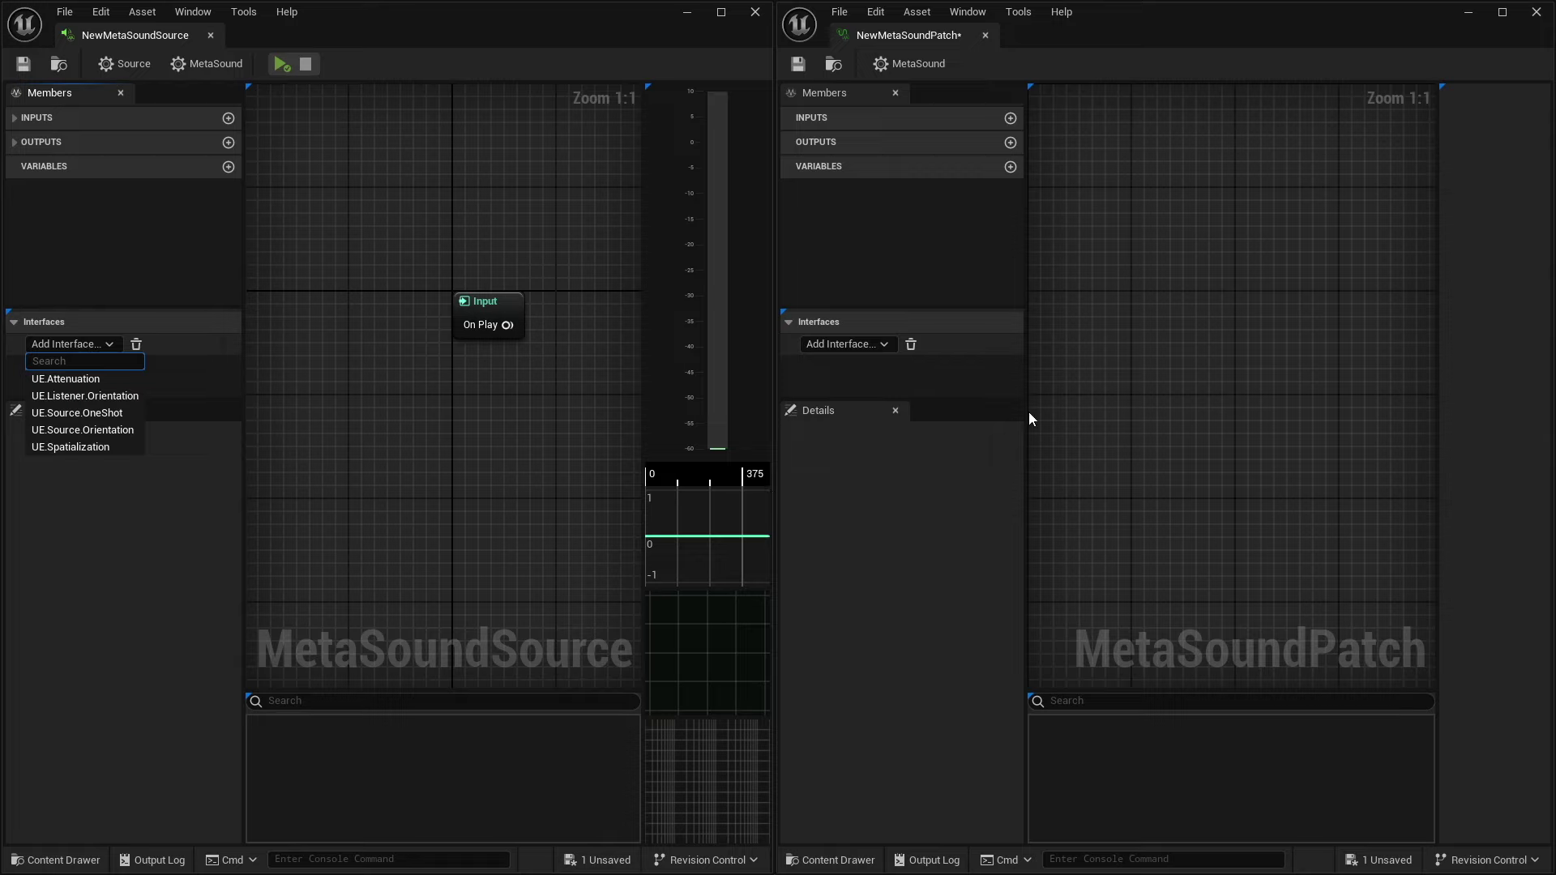
pyautogui.click(883, 346)
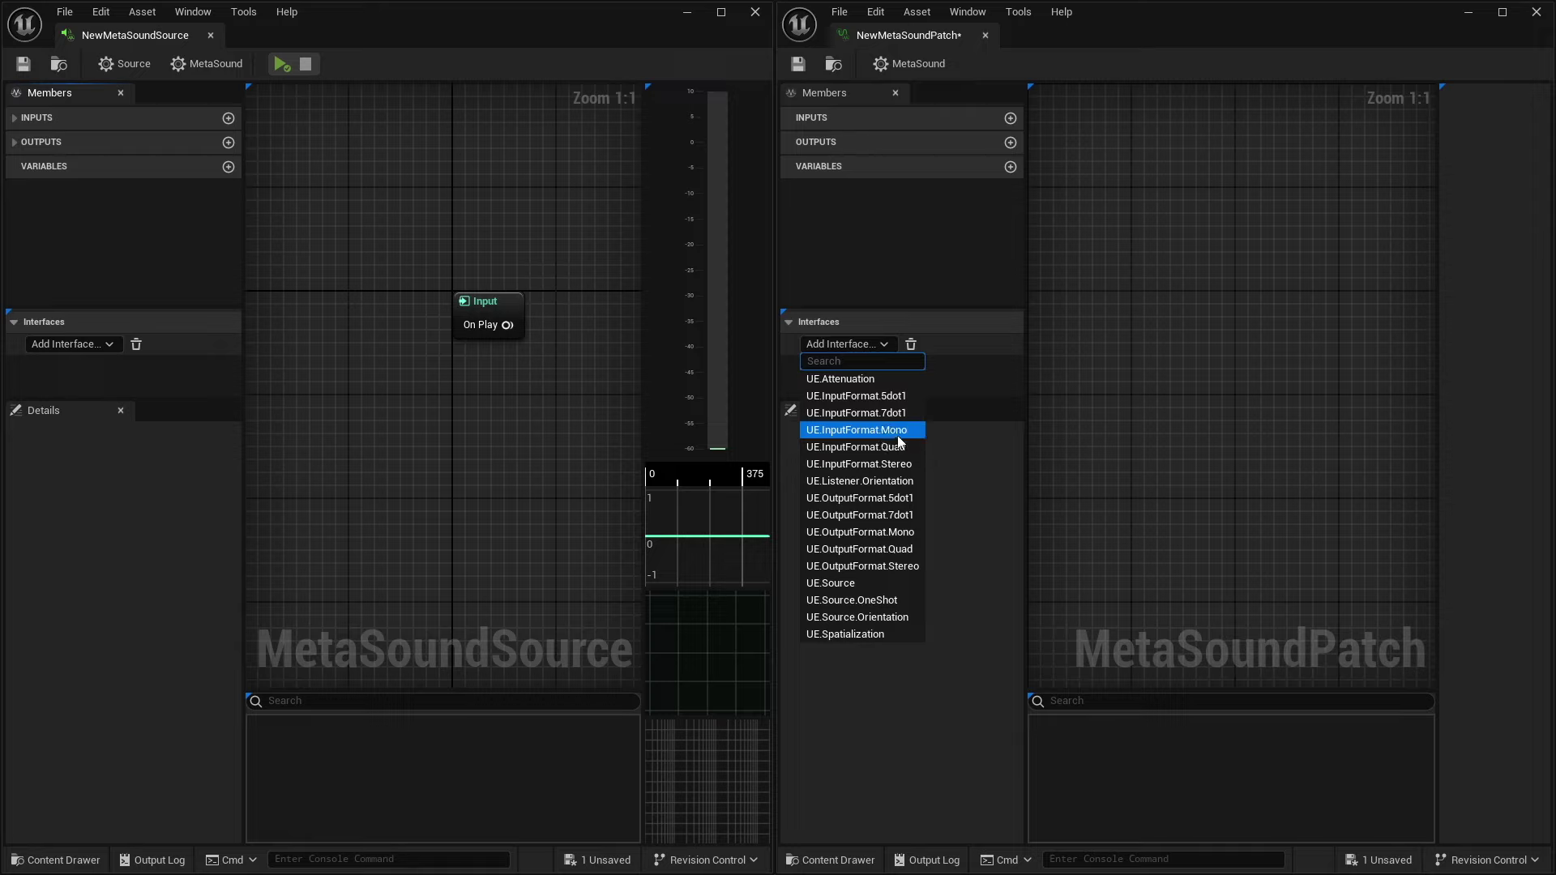
pyautogui.click(884, 395)
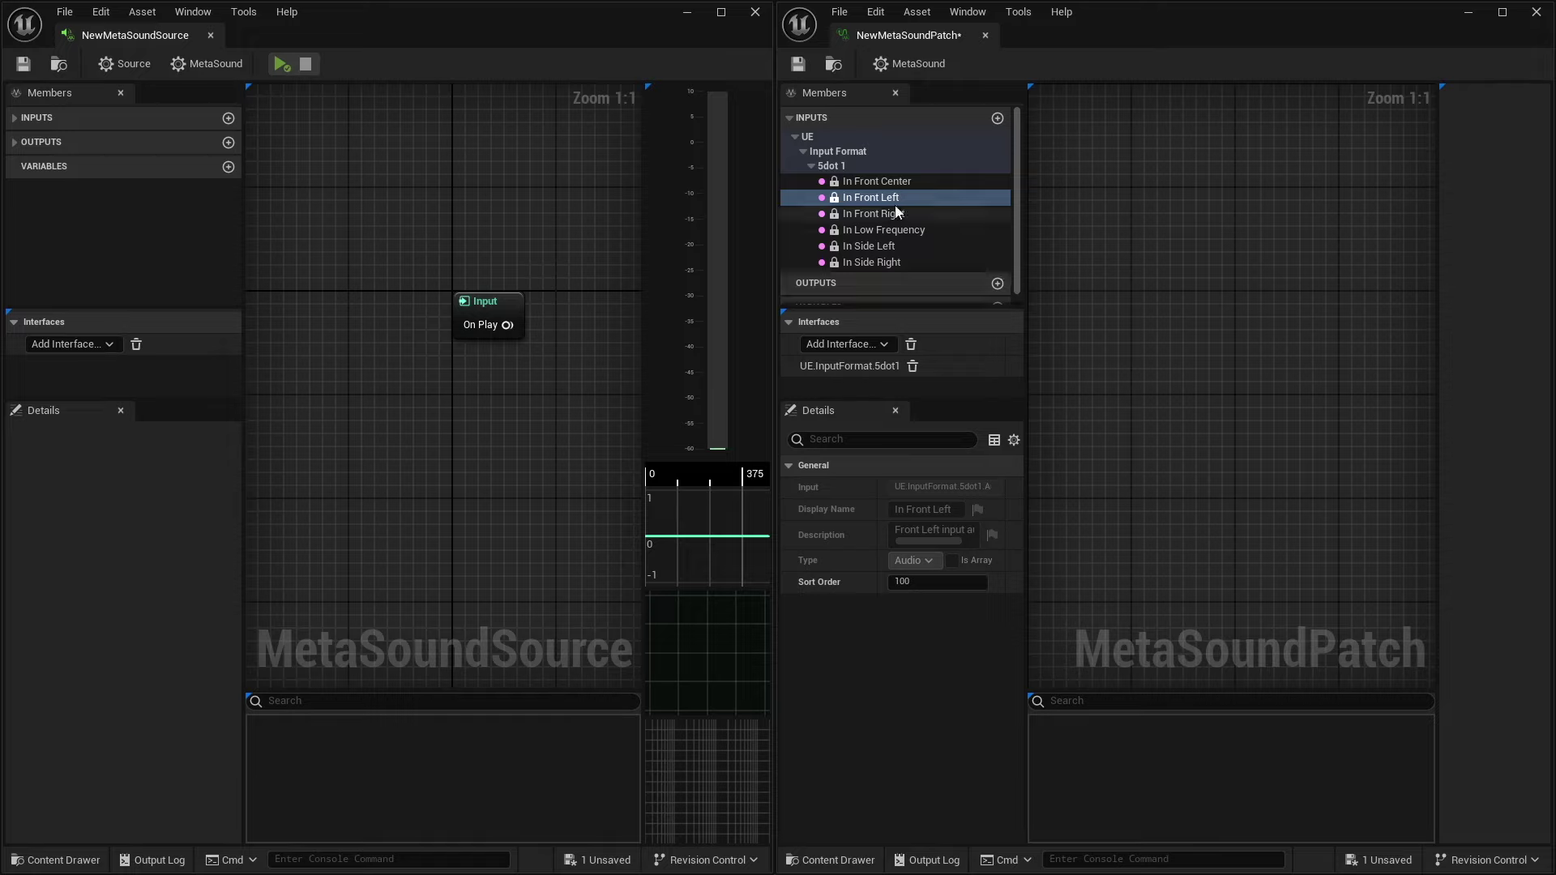
# - Add the UE.OutputFormat.Stereo interface to the patch for Out Left and Out Right
pyautogui.click(883, 344)
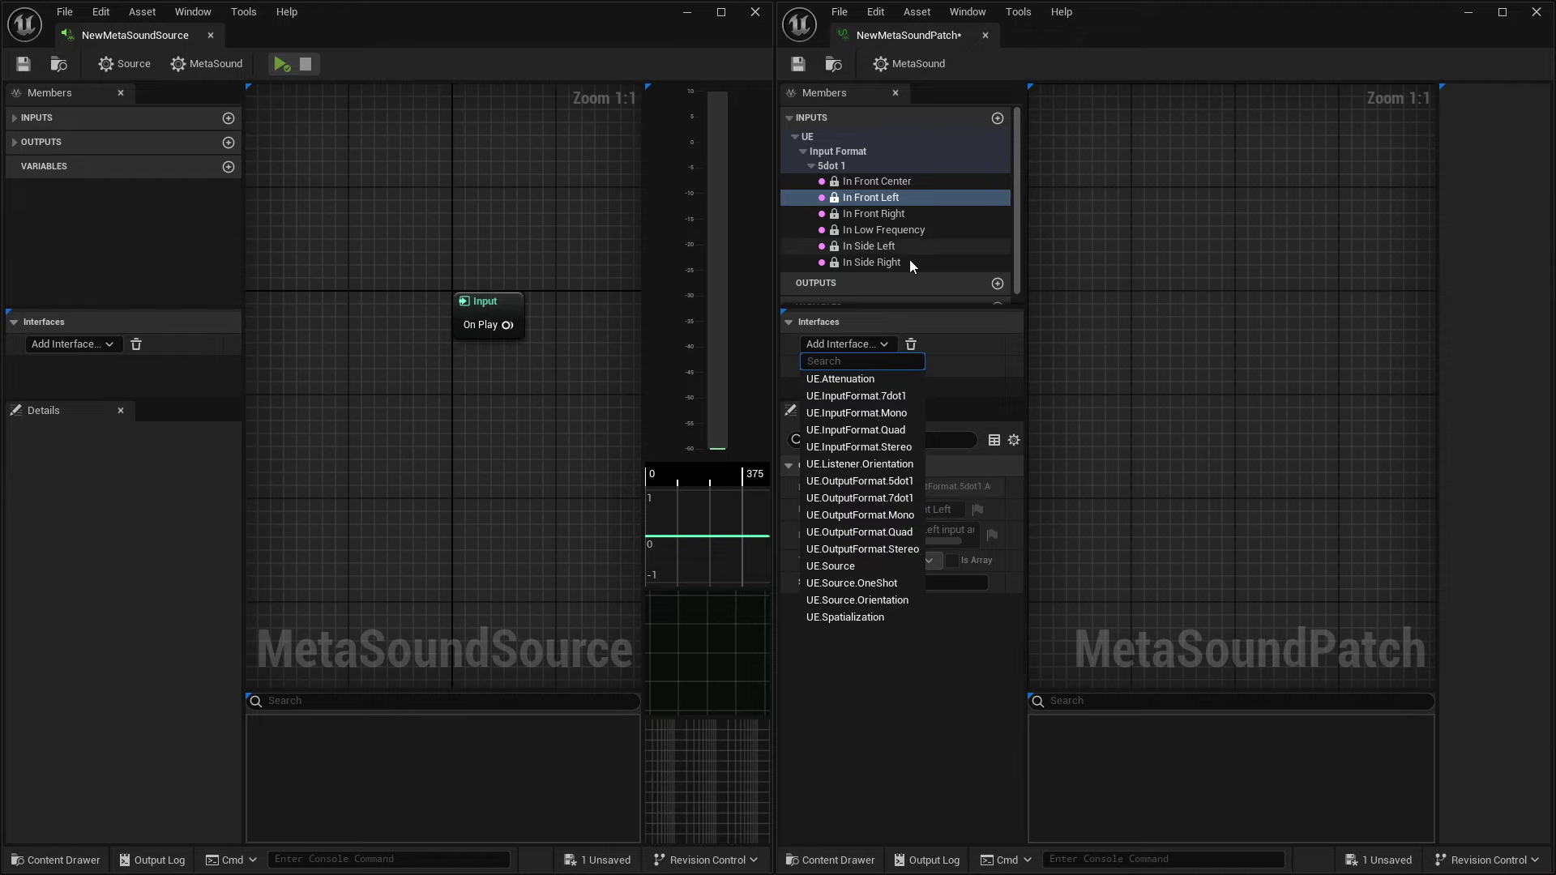
pyautogui.click(897, 551)
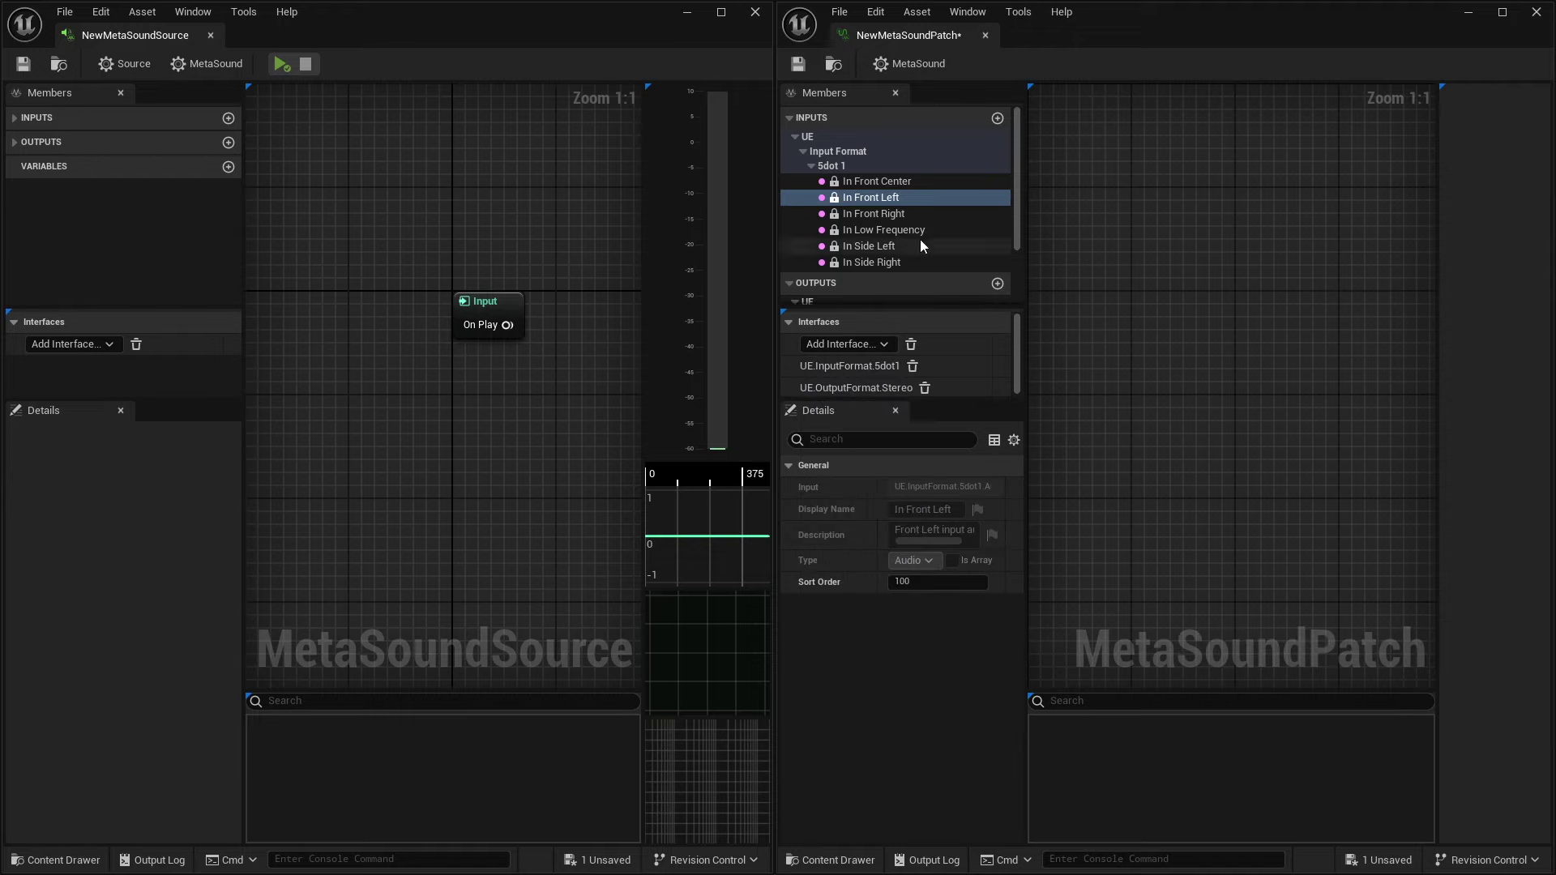
pyautogui.scroll(-3, 921, 240)
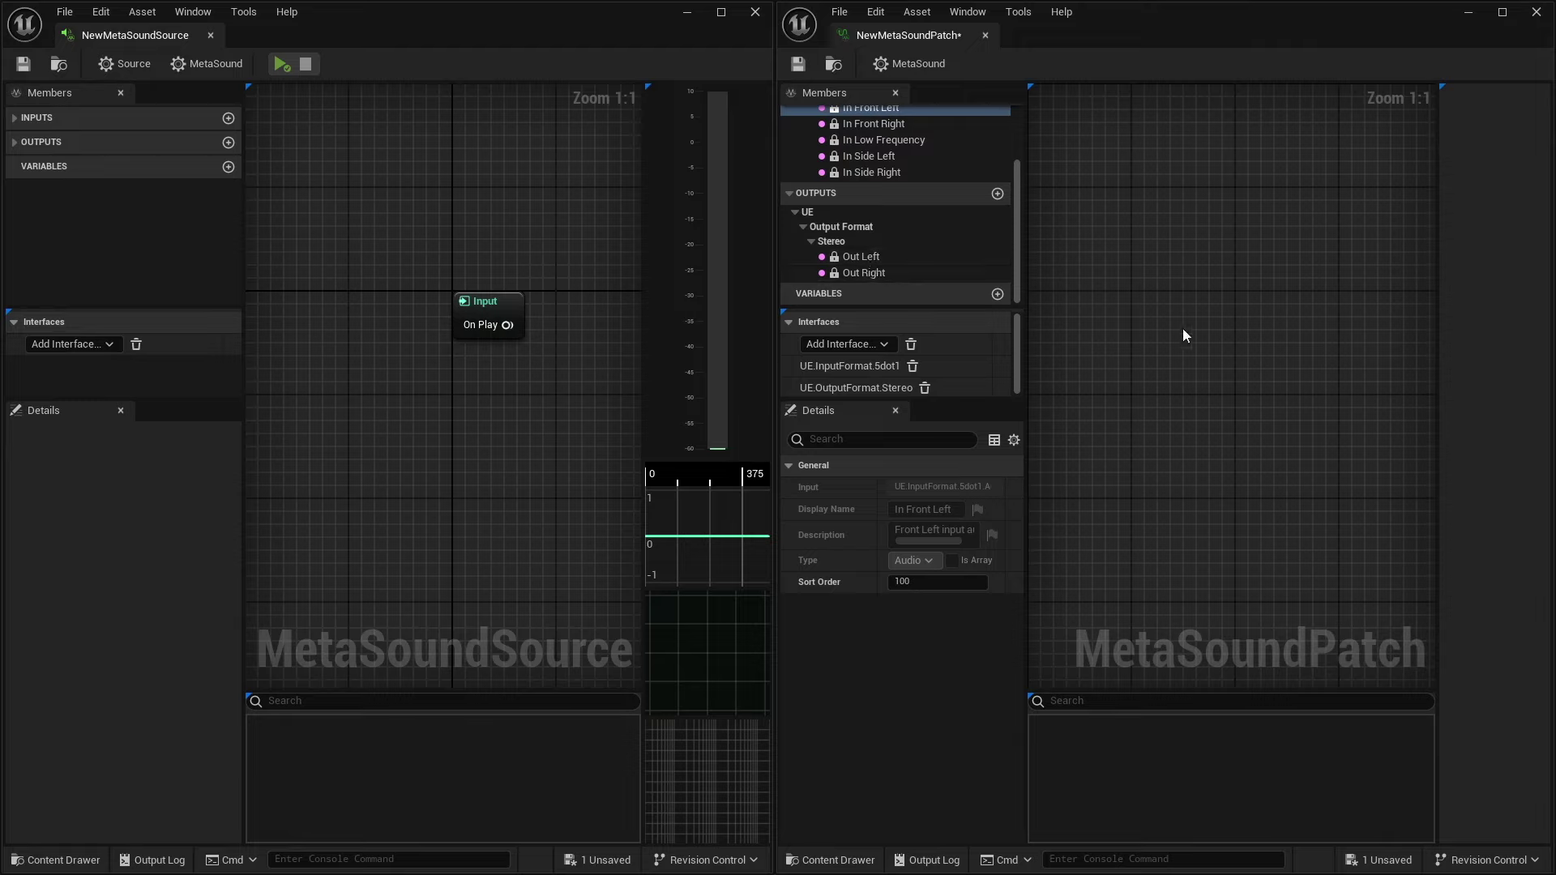
# - Remove the added interfaces from the patch with the trash icon
pyautogui.click(912, 344)
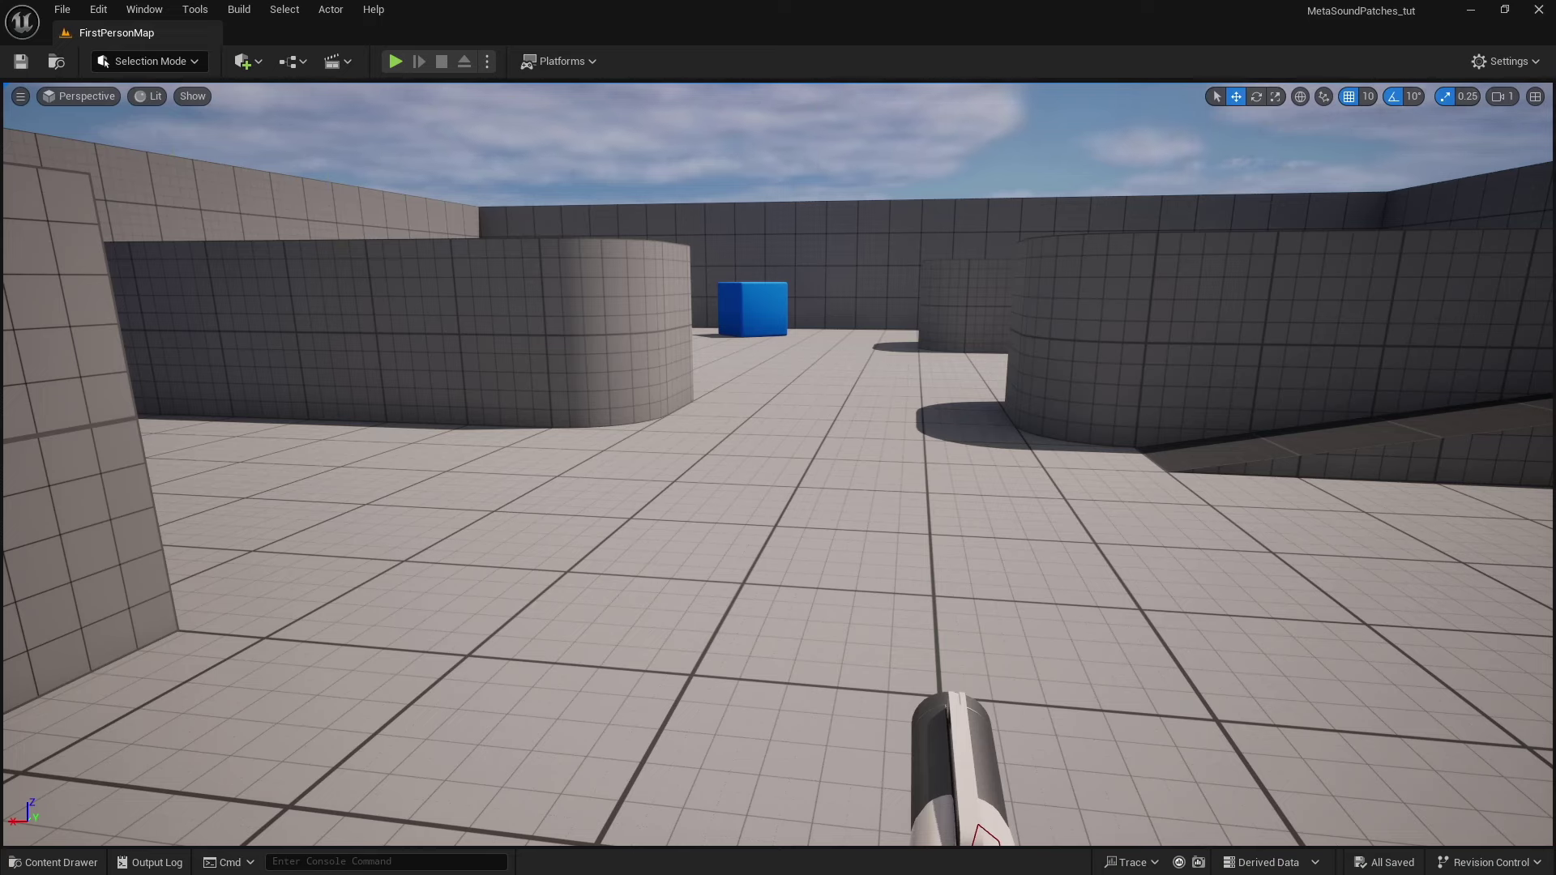
pyautogui.click(1490, 61)
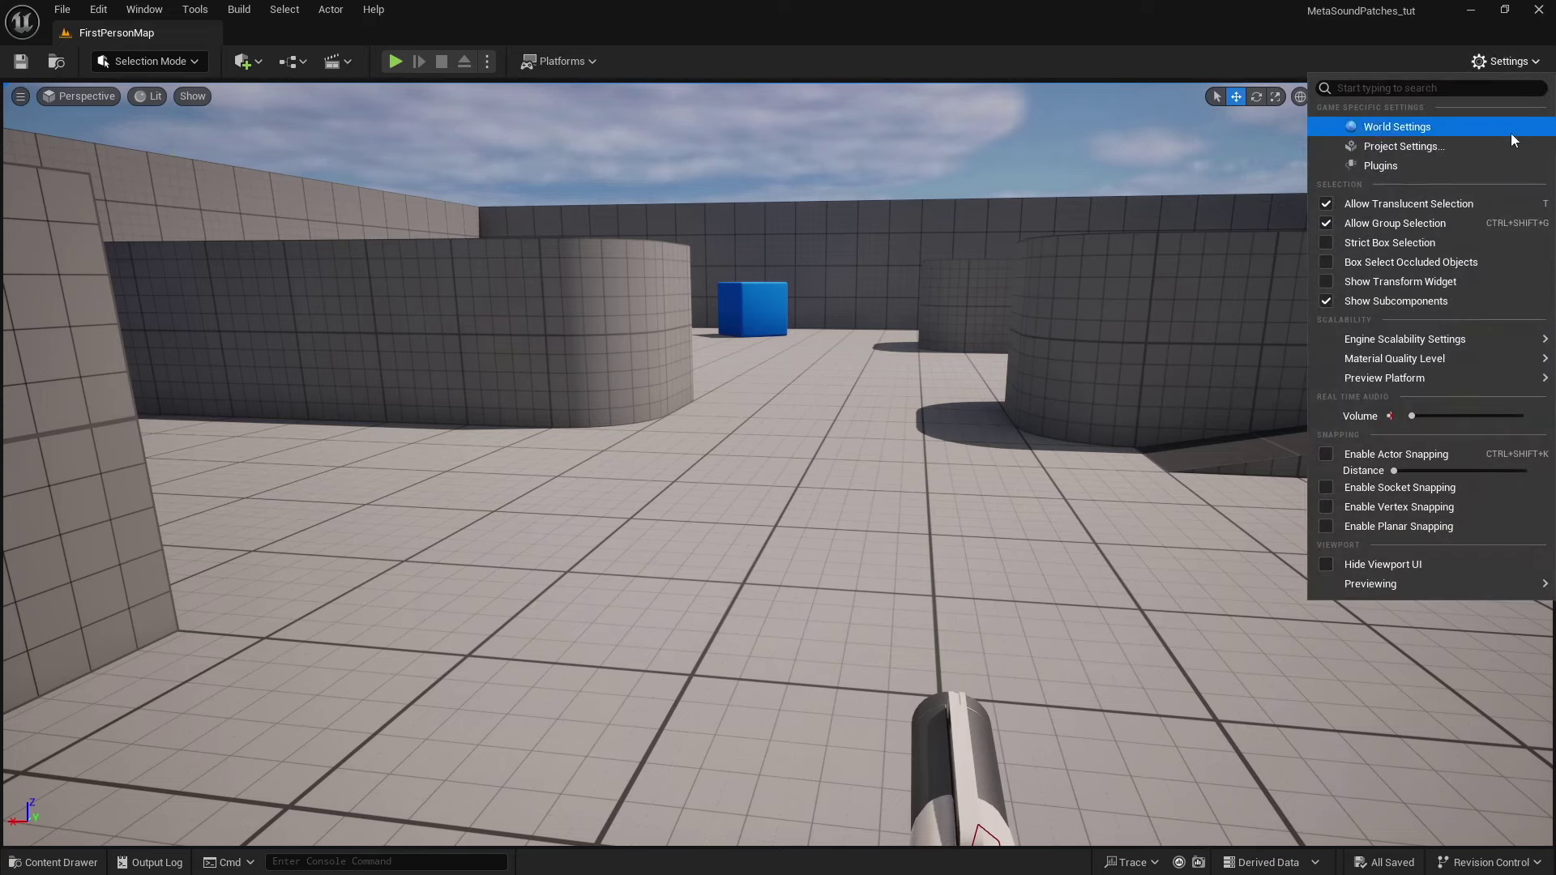
pyautogui.click(1427, 168)
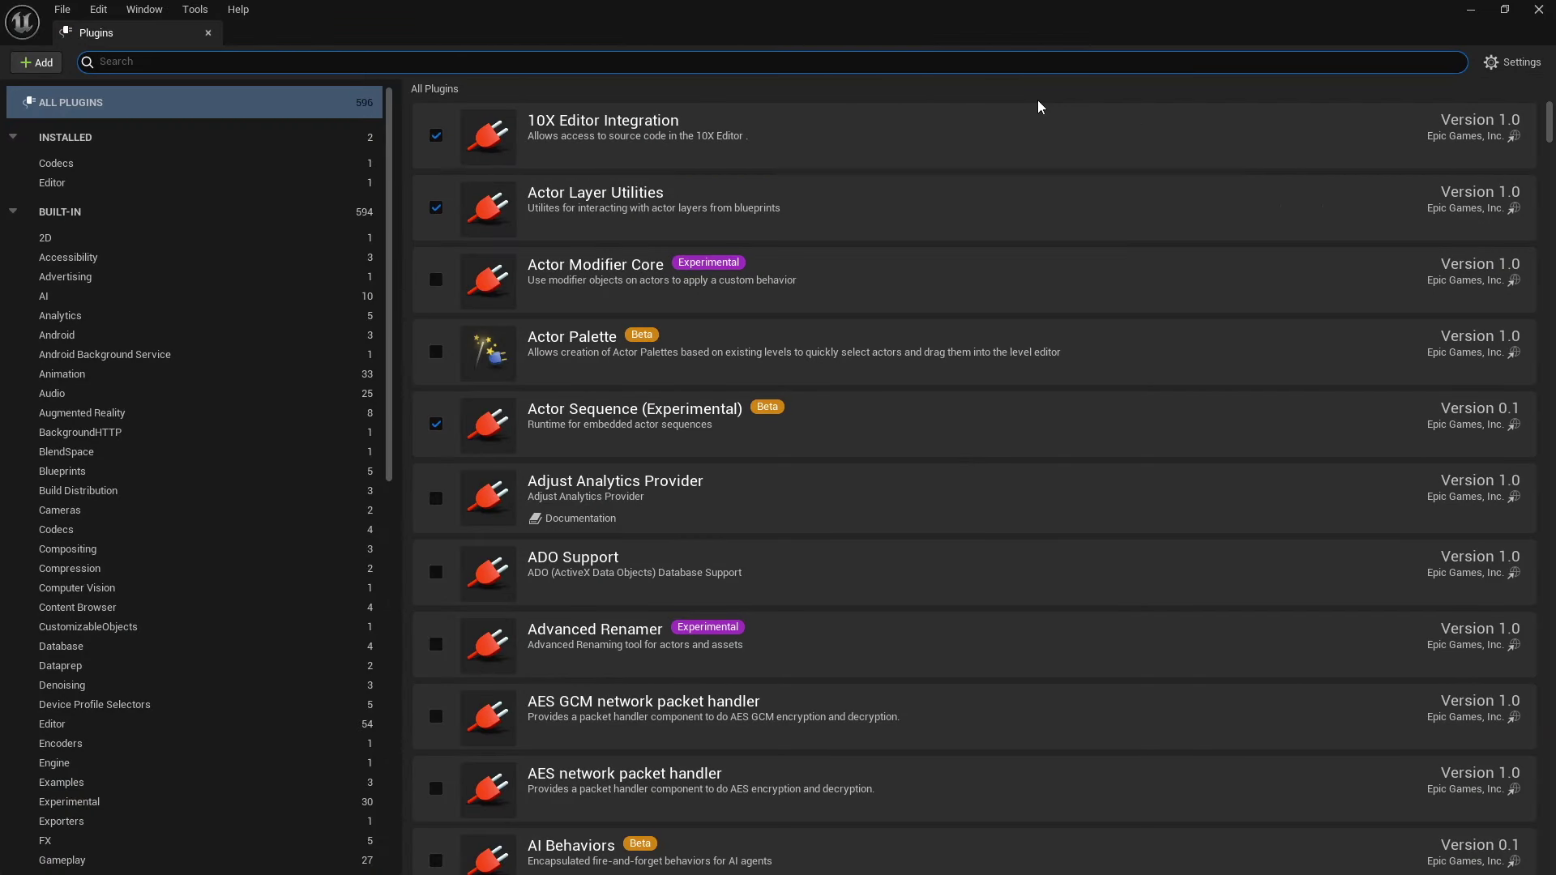
pyautogui.write('meta')
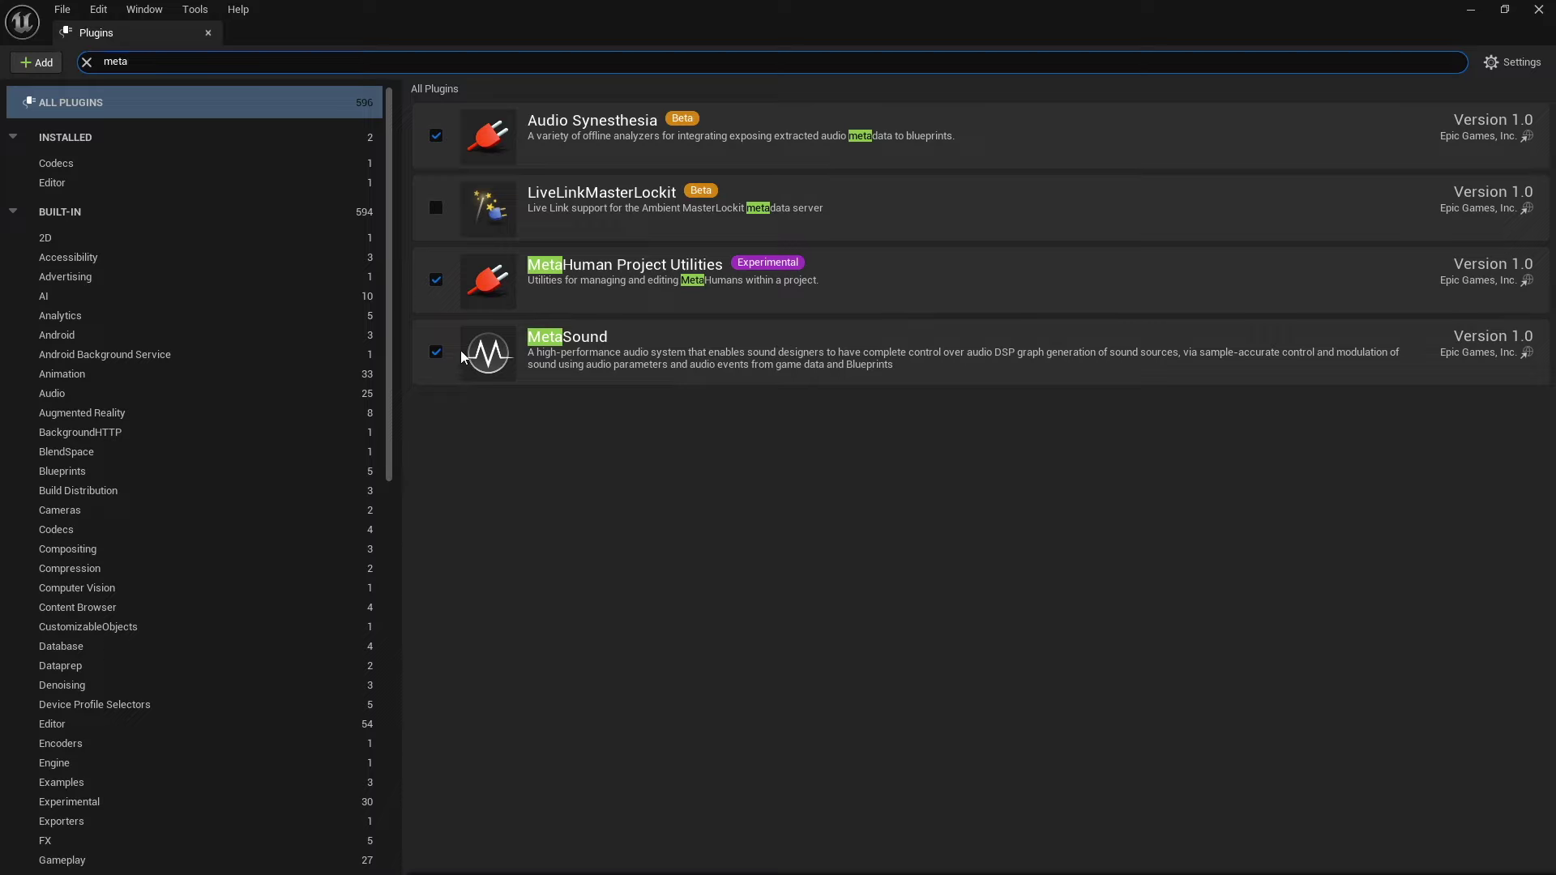
pyautogui.click(1538, 9)
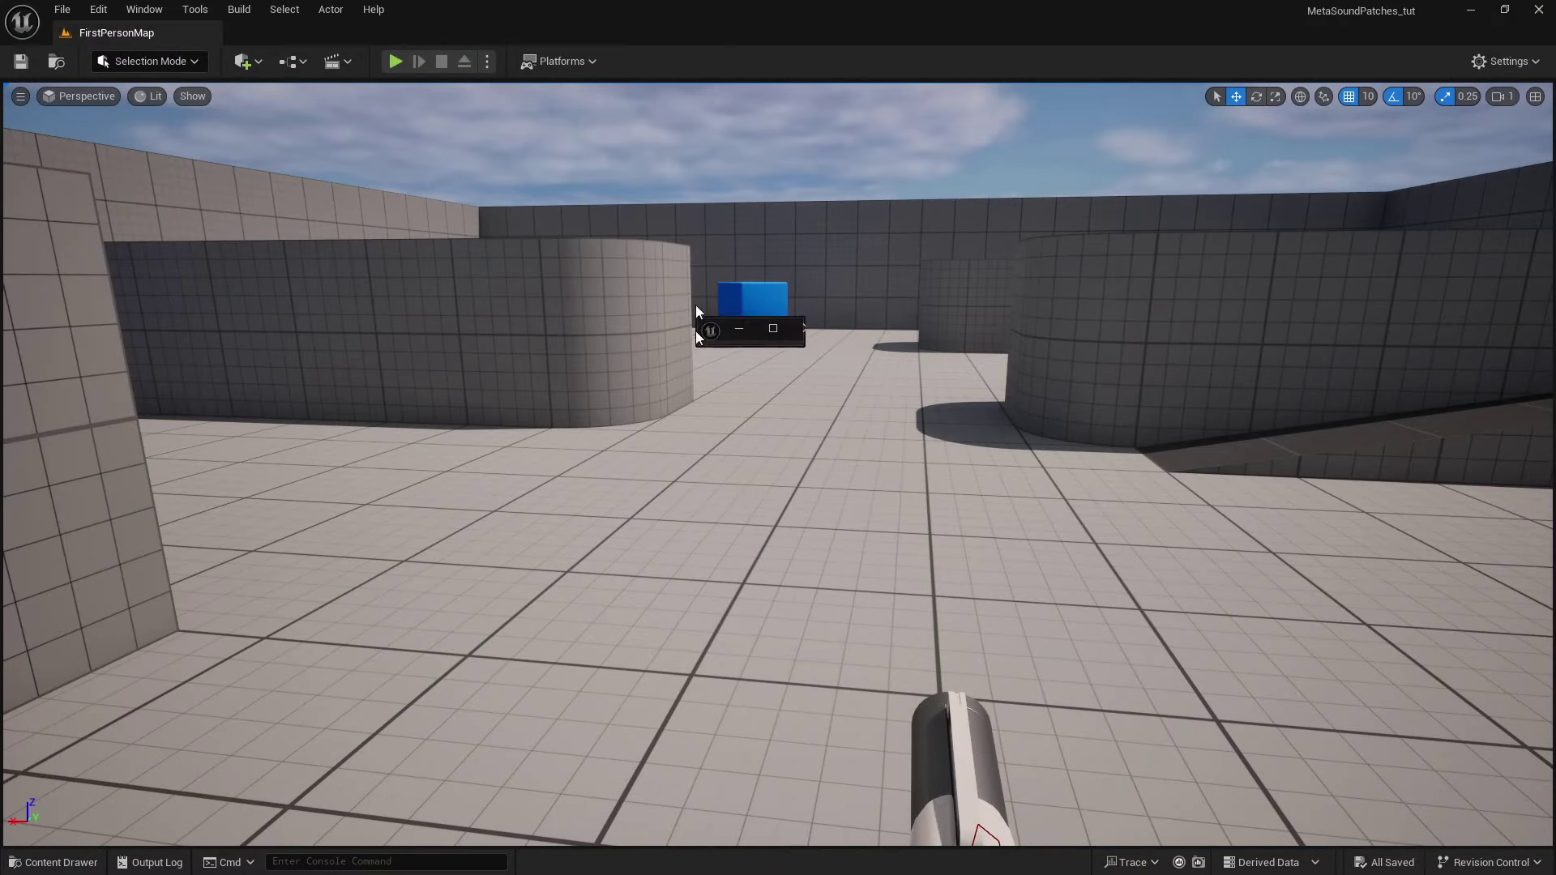
# - Create a new MetaSound Patch asset in the Content folder by searching 'meta'
pyautogui.hotkey('alt', 'Tab')
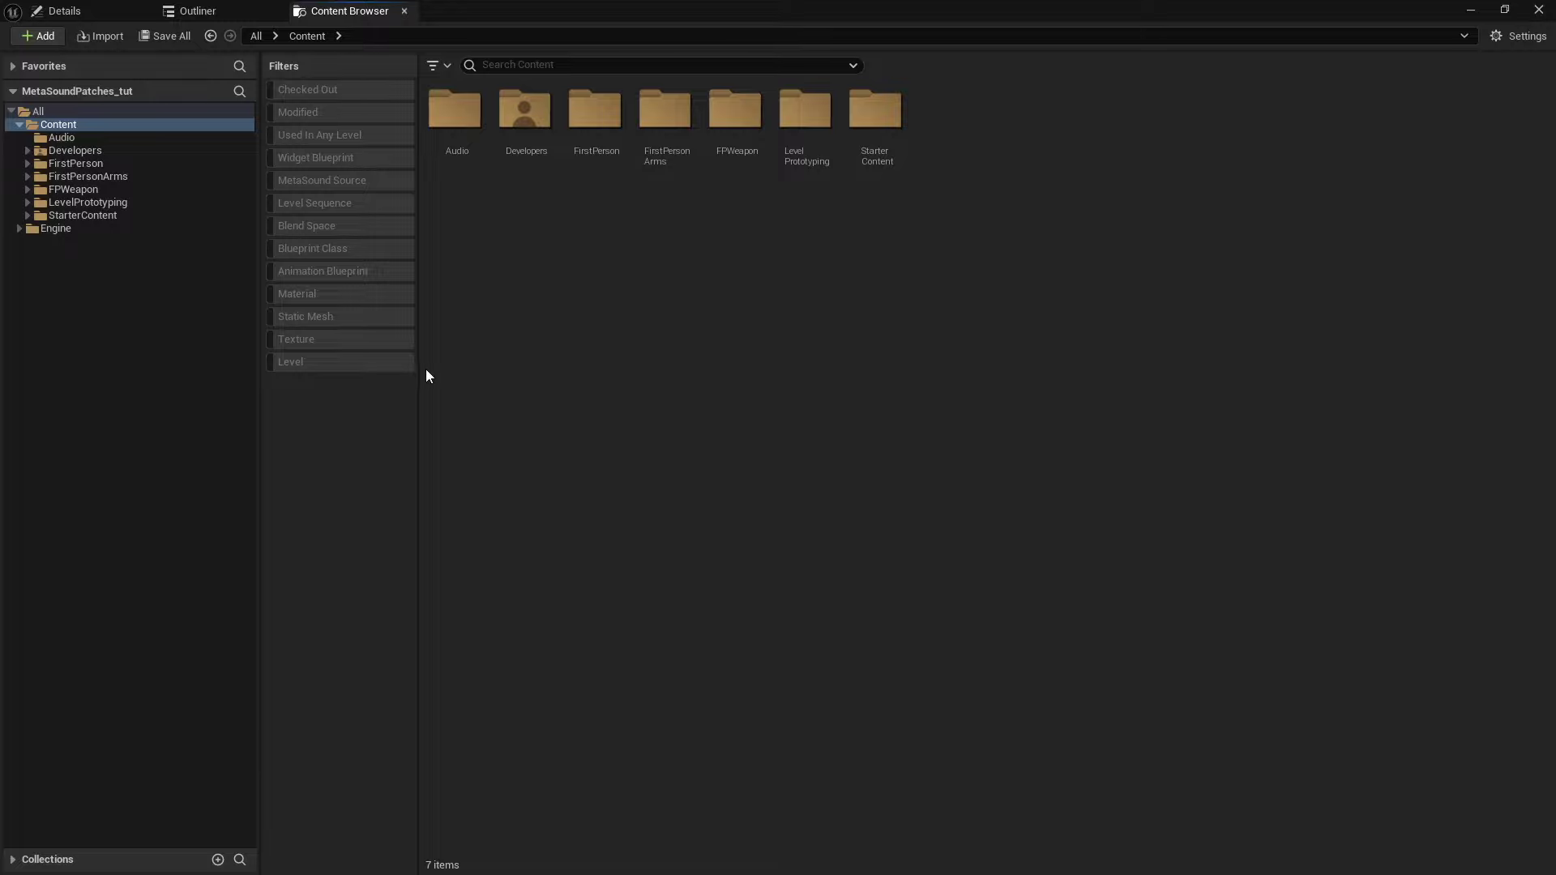
pyautogui.rightClick(637, 251)
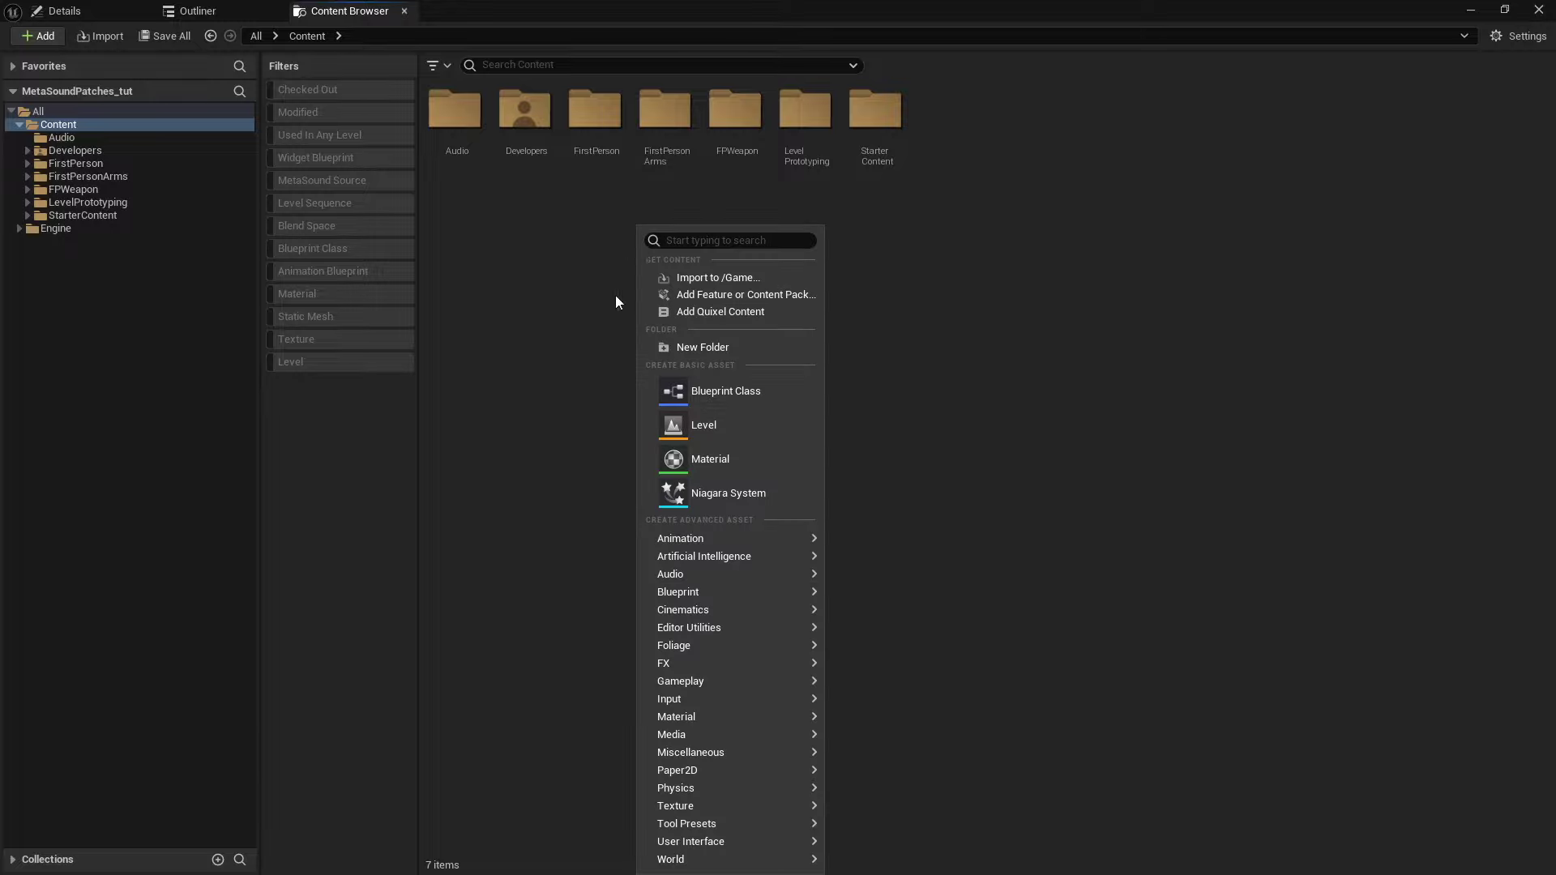
pyautogui.moveTo(705, 576)
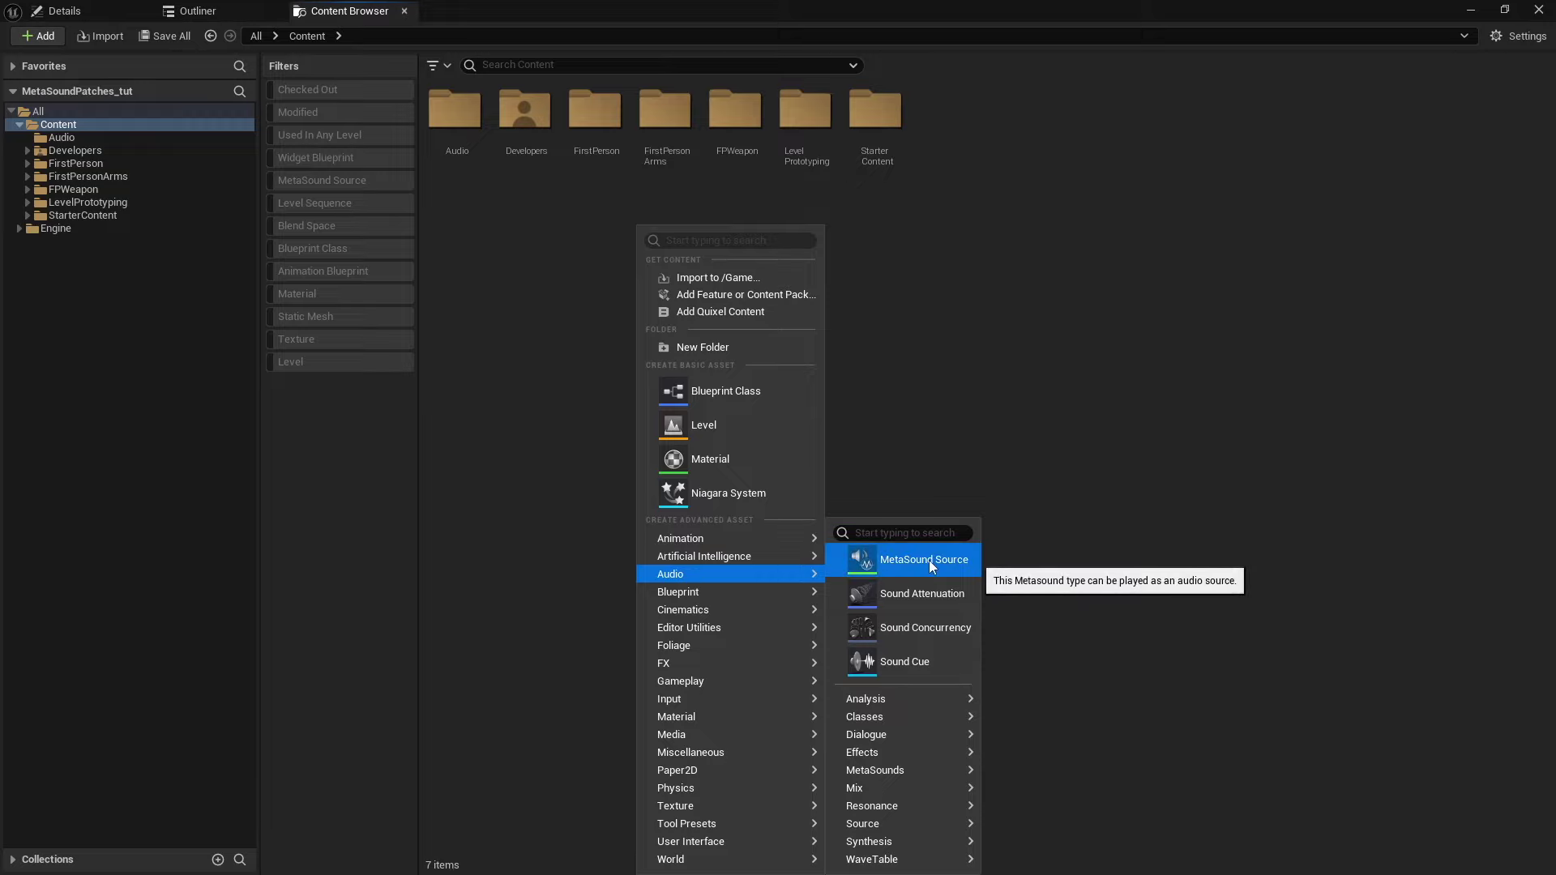
pyautogui.moveTo(896, 776)
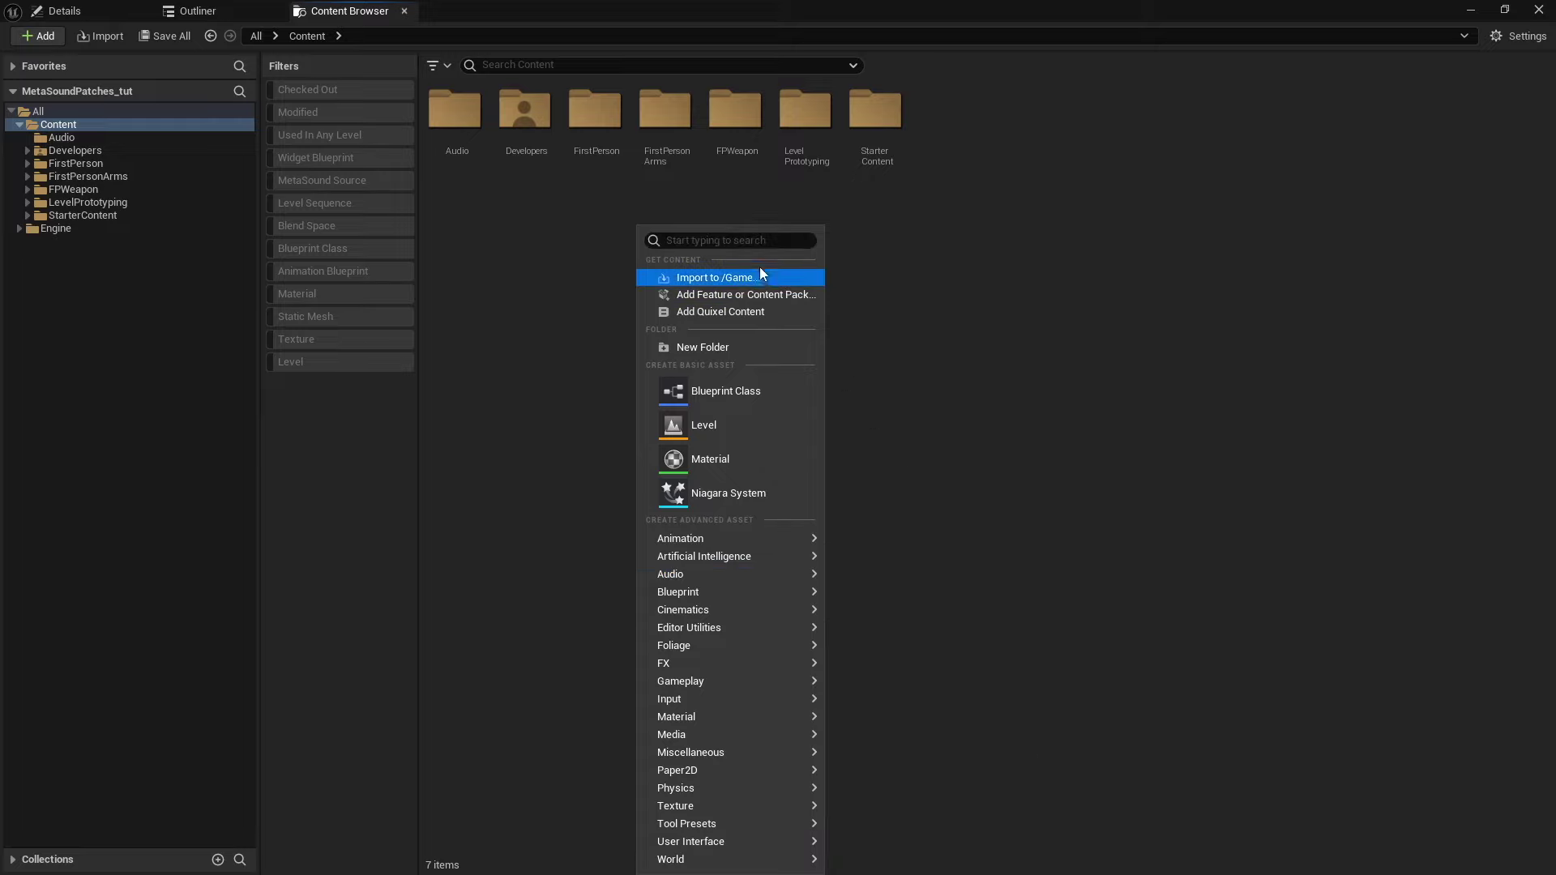
pyautogui.click(762, 242)
pyautogui.write('meta')
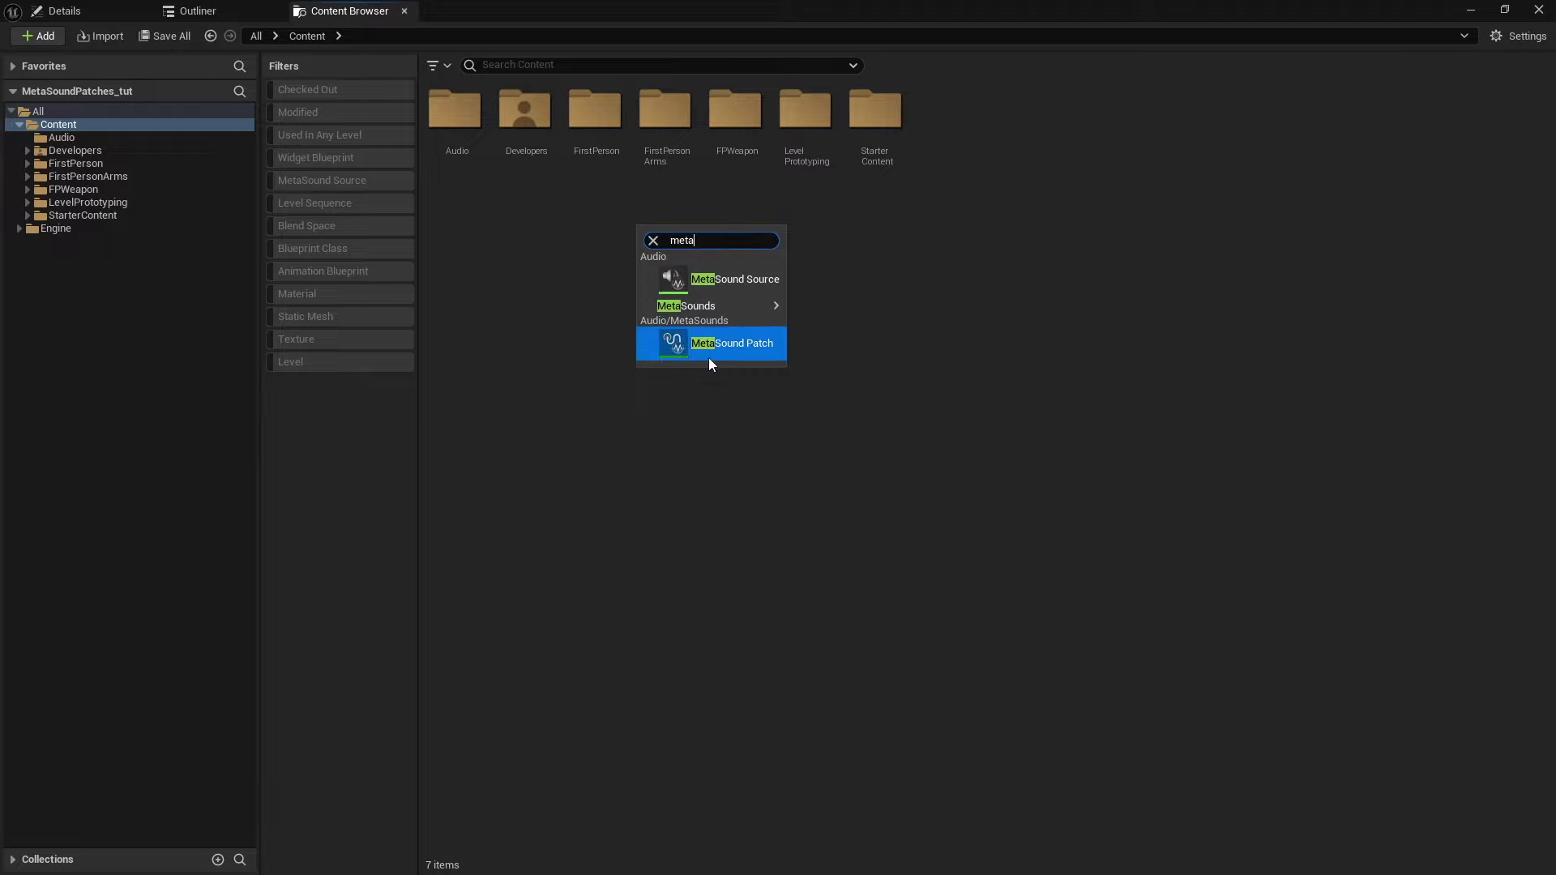
pyautogui.click(733, 344)
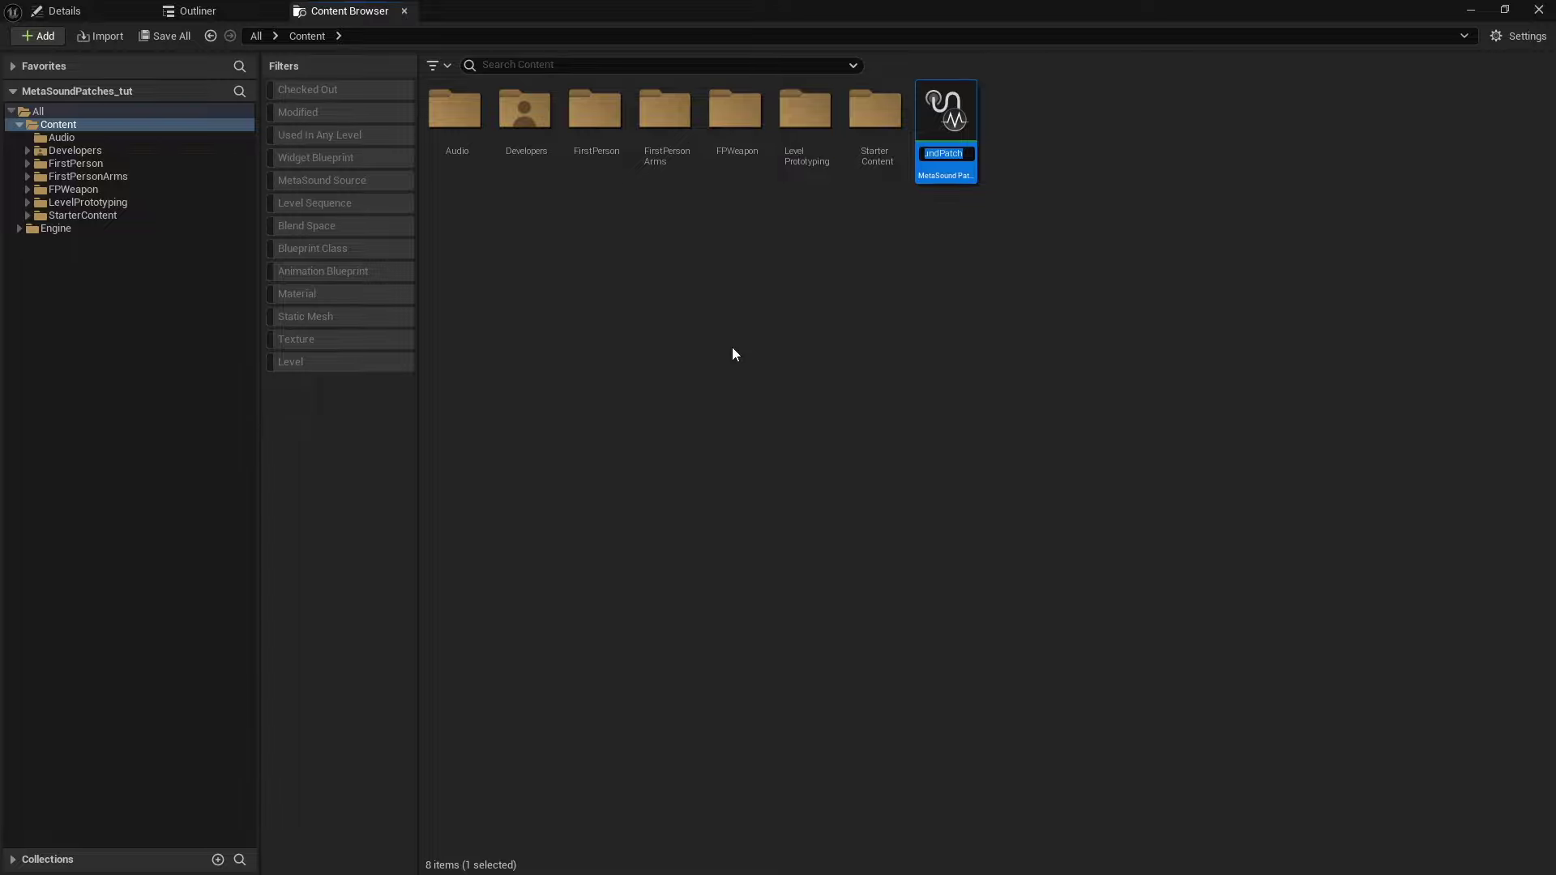
# - Name the patch MSP_RandomFootsteps and open it maximized in the MetaSound editor
pyautogui.write('MSP_')
pyautogui.write('Rando')
pyautogui.write('mFoots')
pyautogui.write('teps')
pyautogui.press('Return')
pyautogui.doubleClick(934, 162)
pyautogui.click(796, 159)
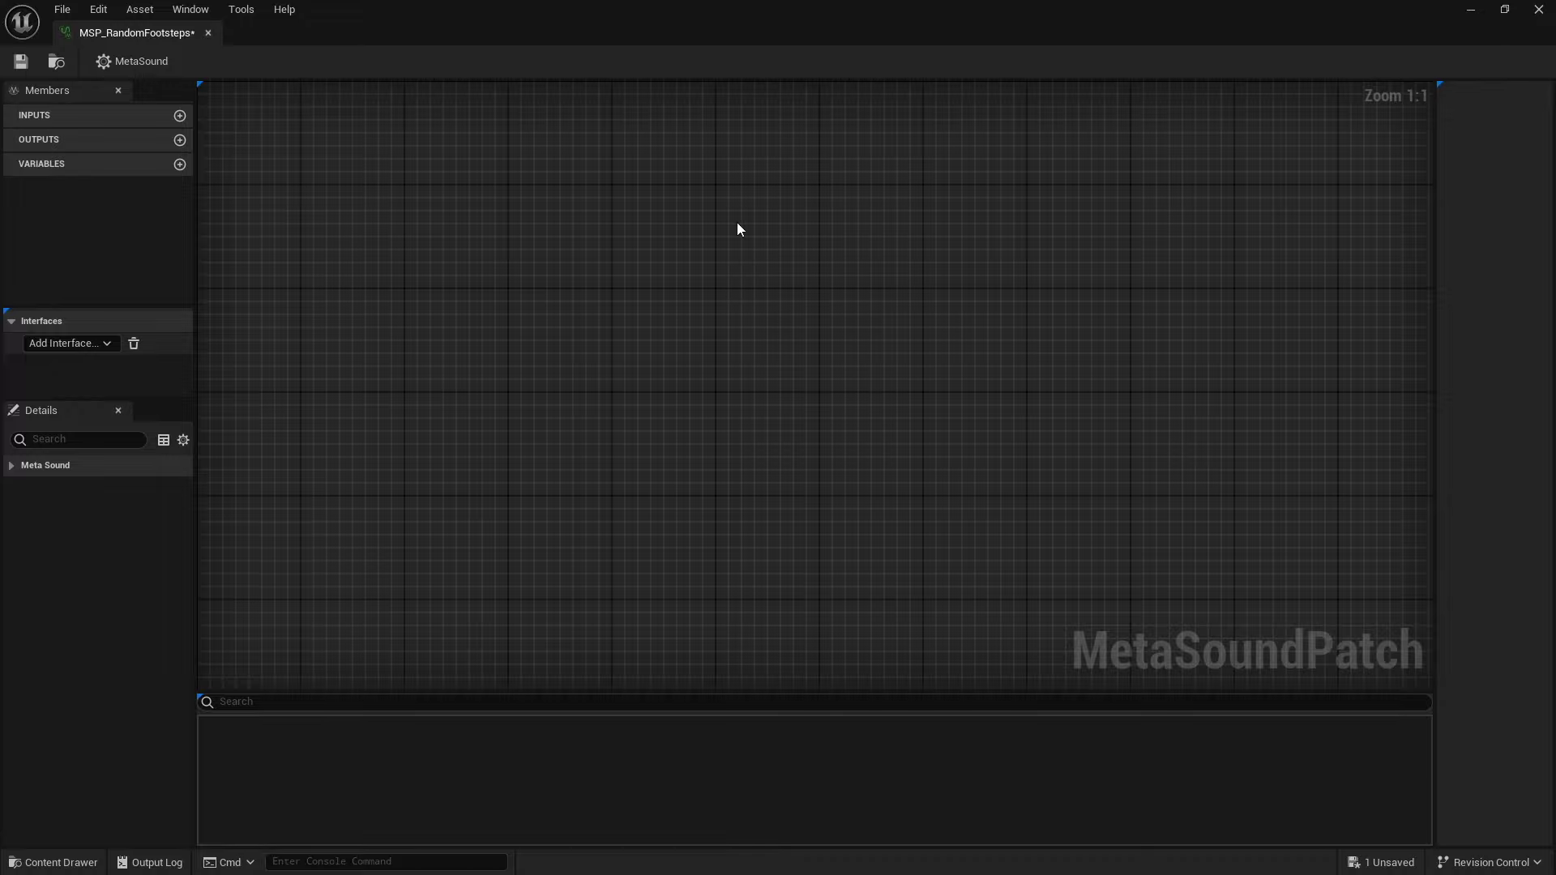
# - Place a Wave Player (1.0, Mono) node in the MSP_RandomFootsteps graph
pyautogui.rightClick(809, 225)
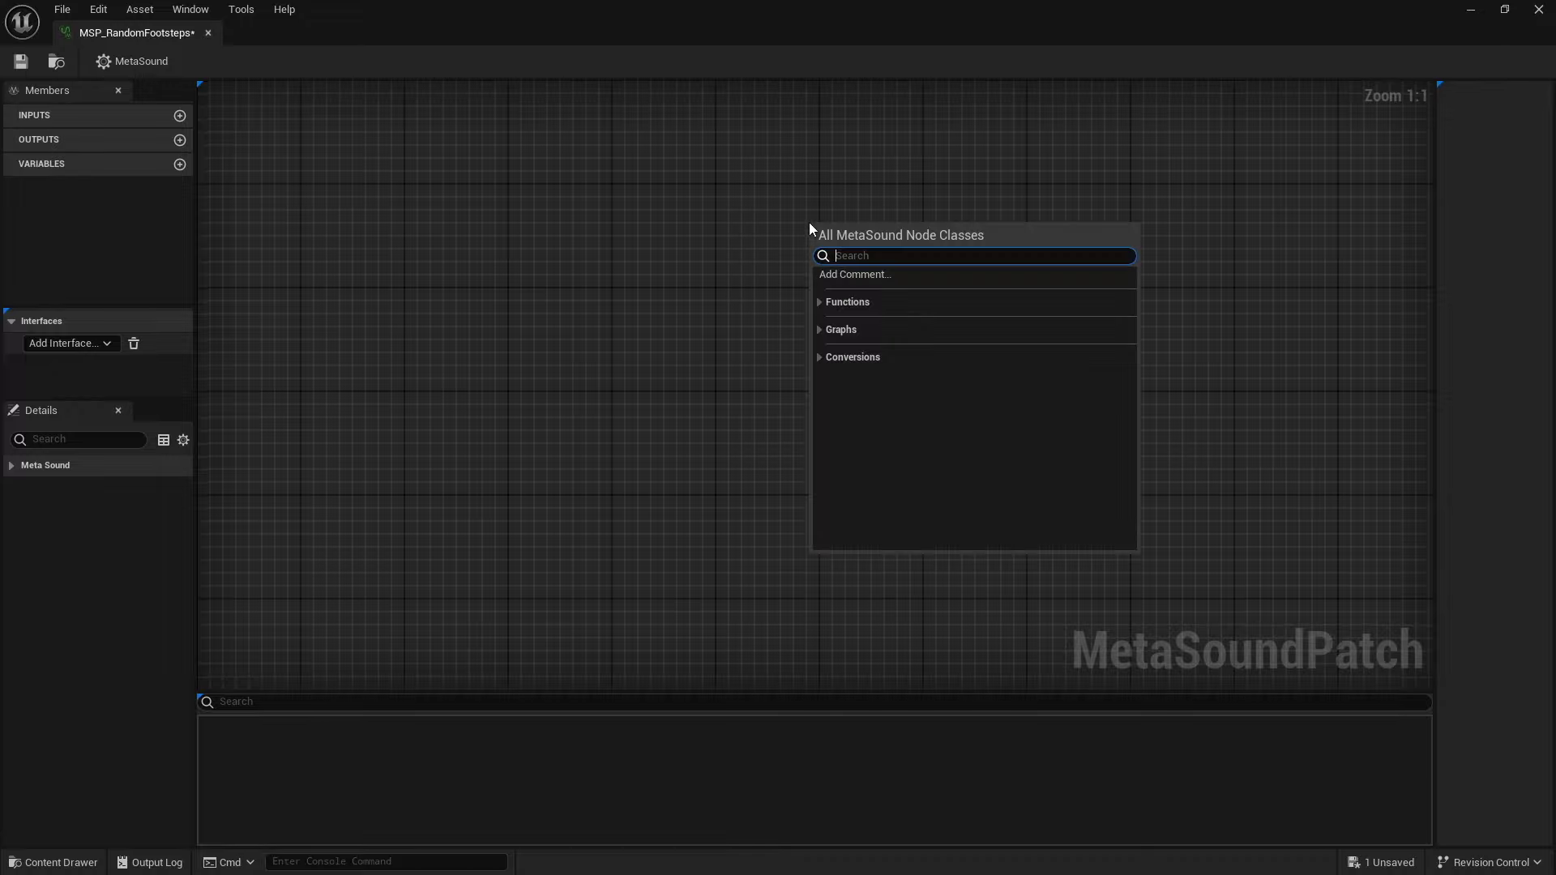
pyautogui.write('wave')
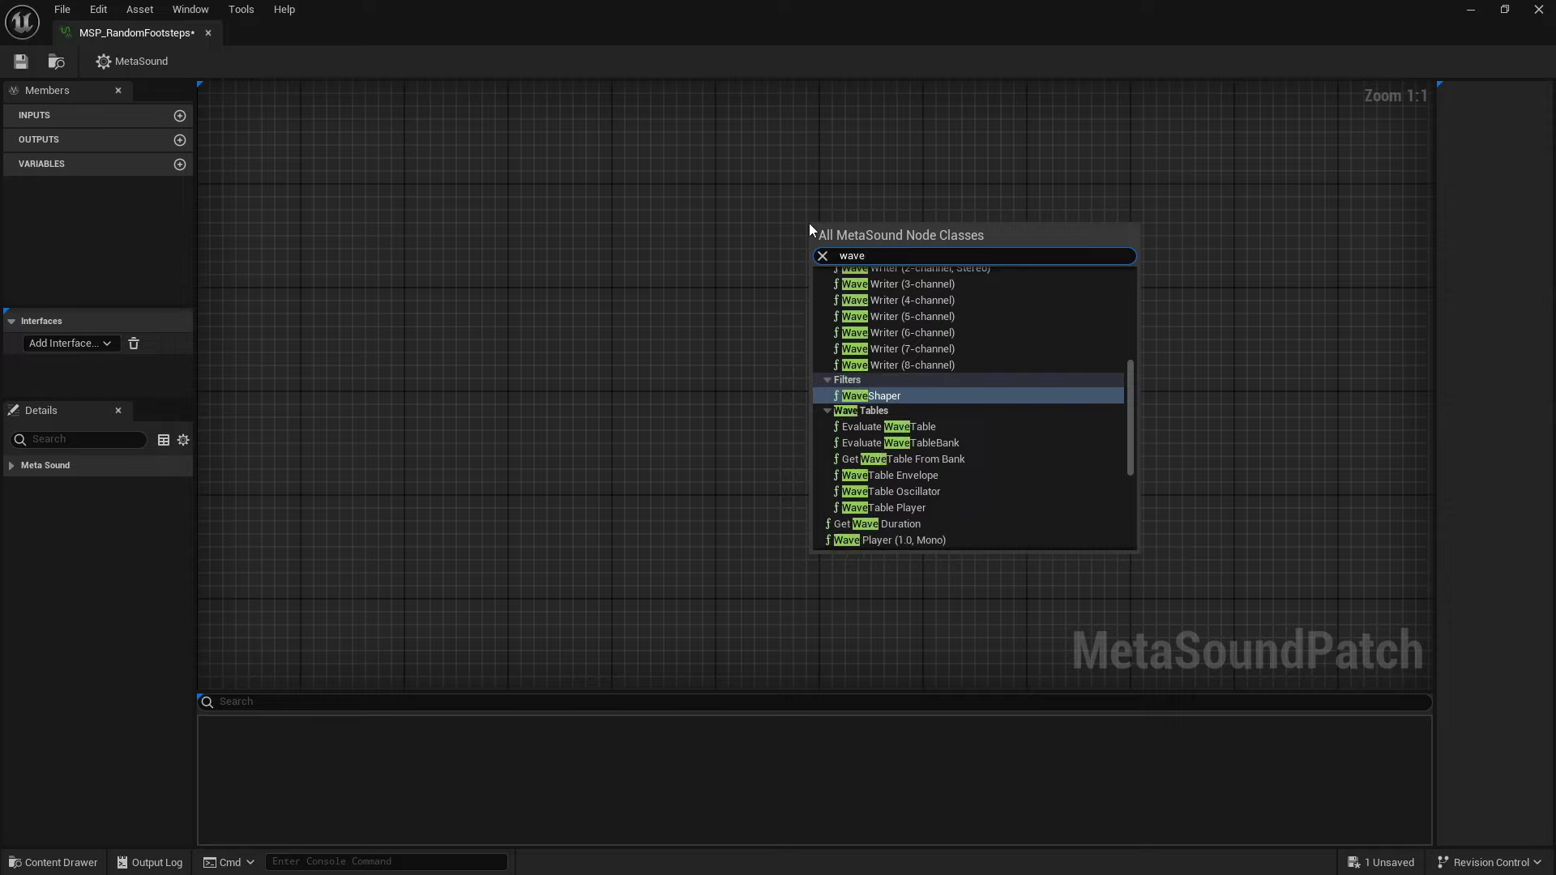
pyautogui.write(' p')
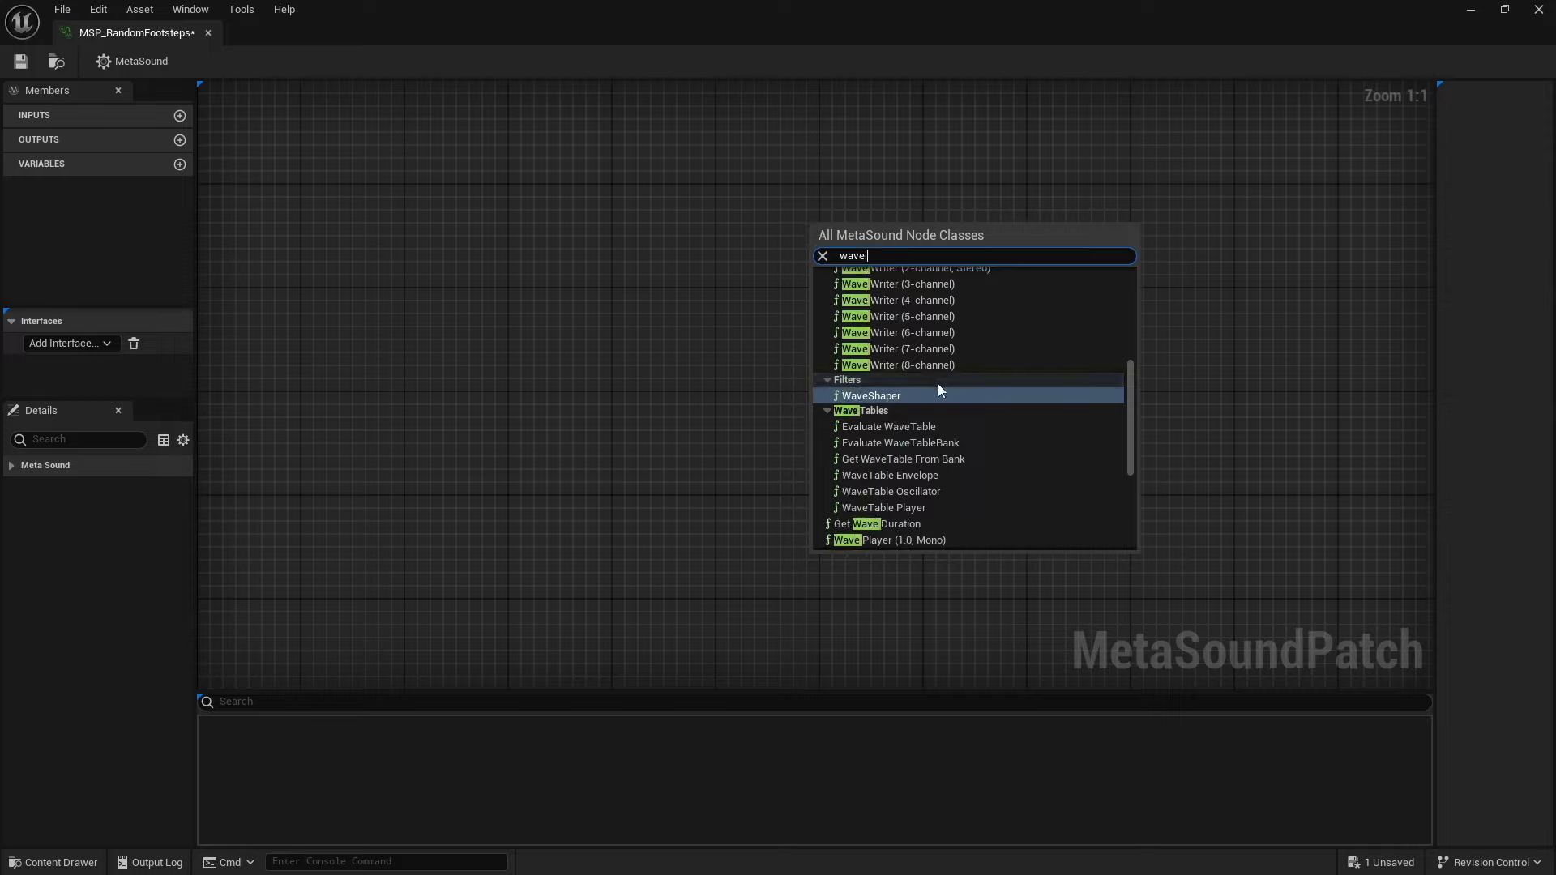
pyautogui.write('lay')
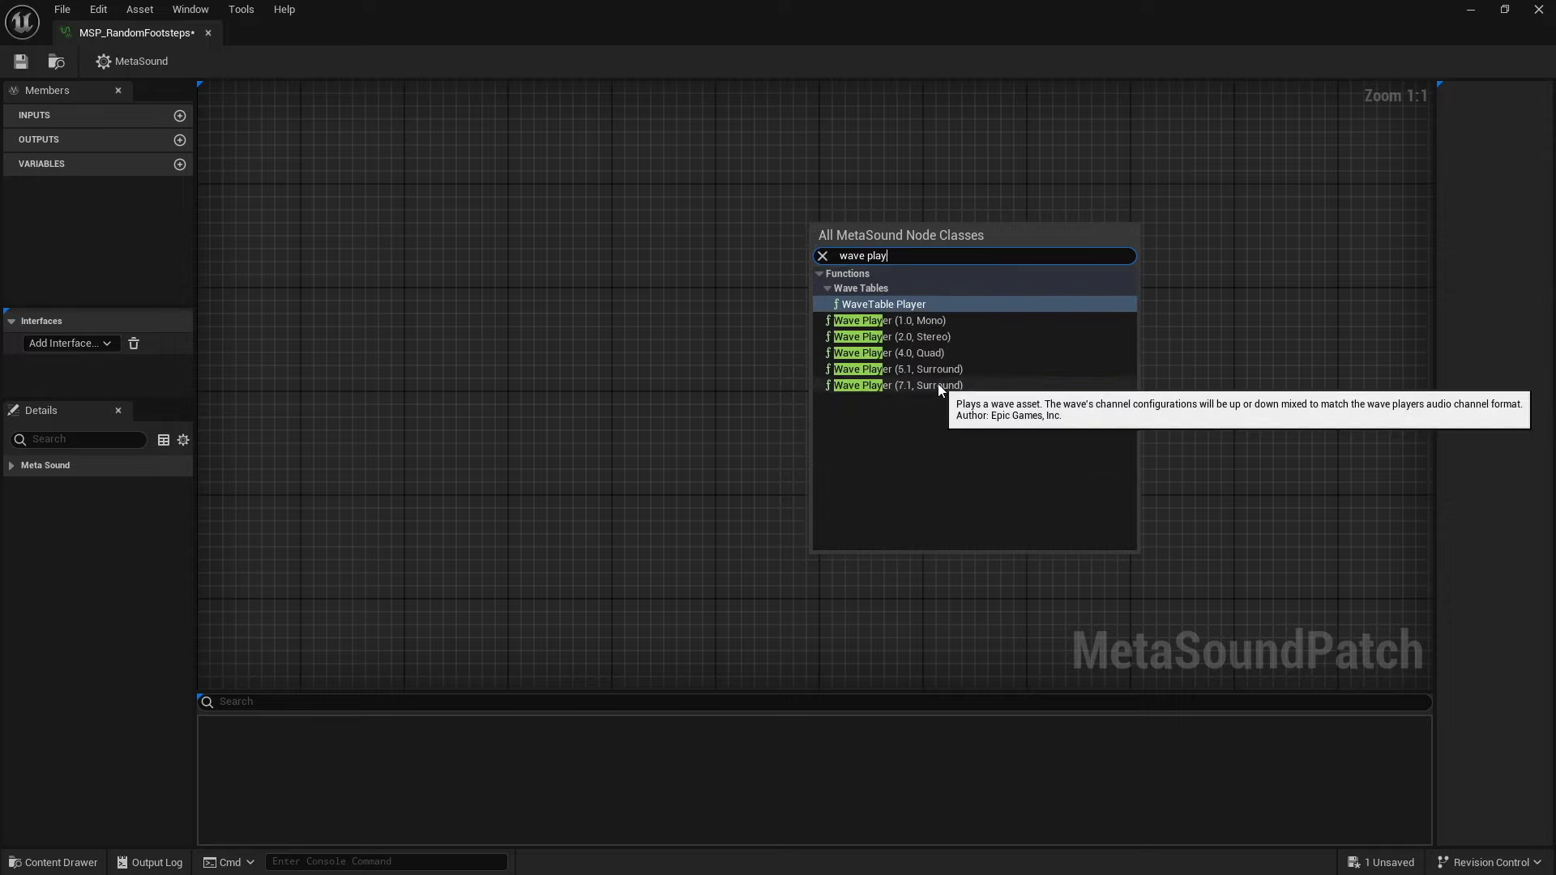
pyautogui.click(922, 320)
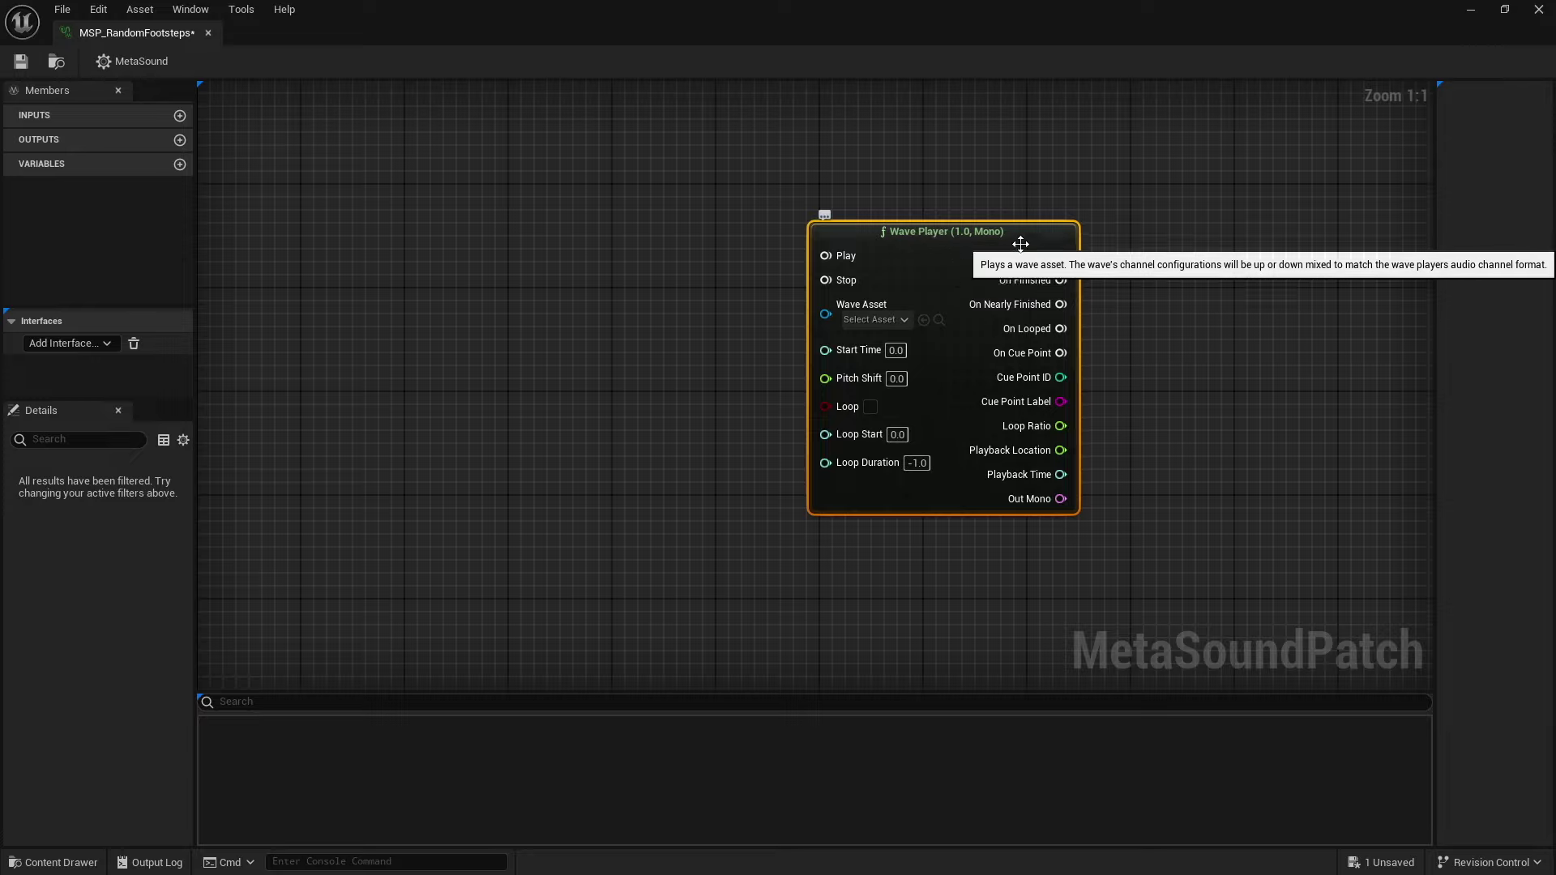
pyautogui.moveTo(957, 264); pyautogui.dragTo(866, 222)
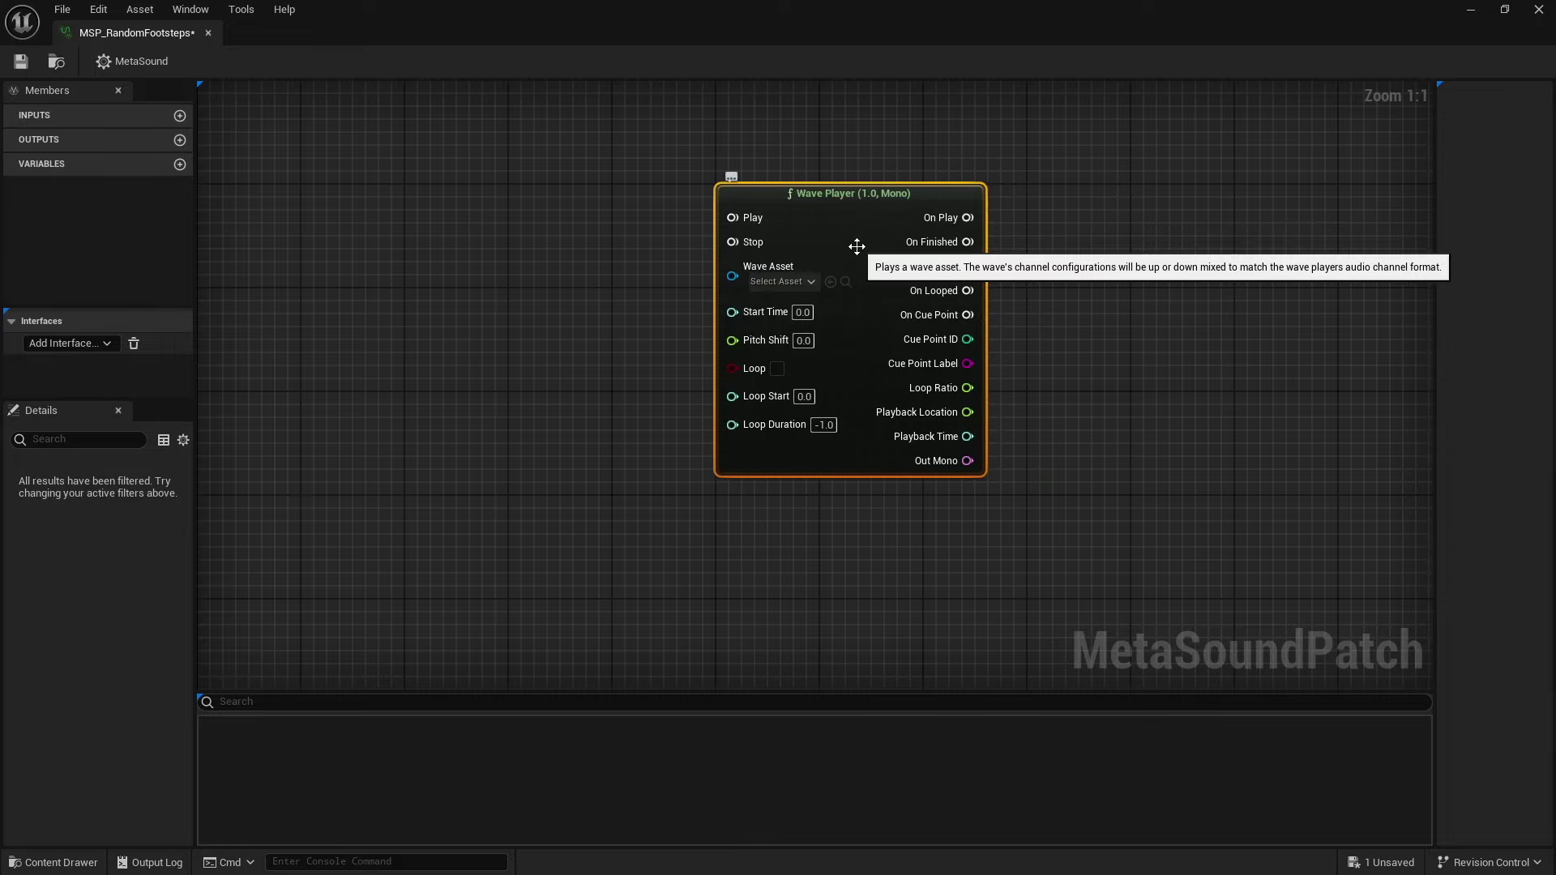
pyautogui.moveTo(640, 313); pyautogui.dragTo(774, 330, button='right')
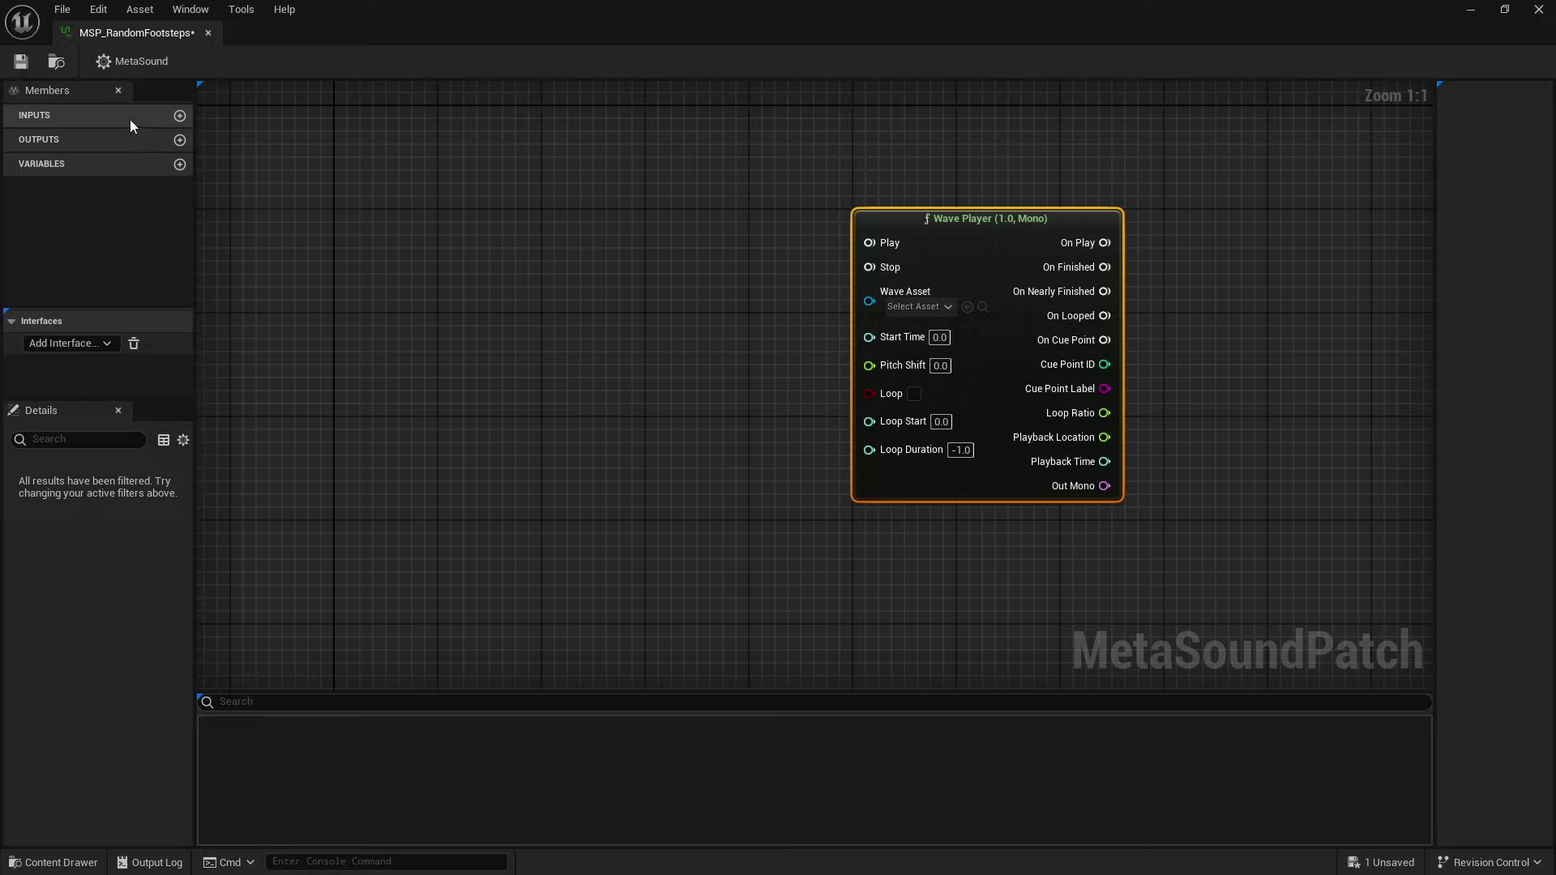
# - Add the UE.Source interface and place its On Play input beside the Wave Player
pyautogui.click(107, 343)
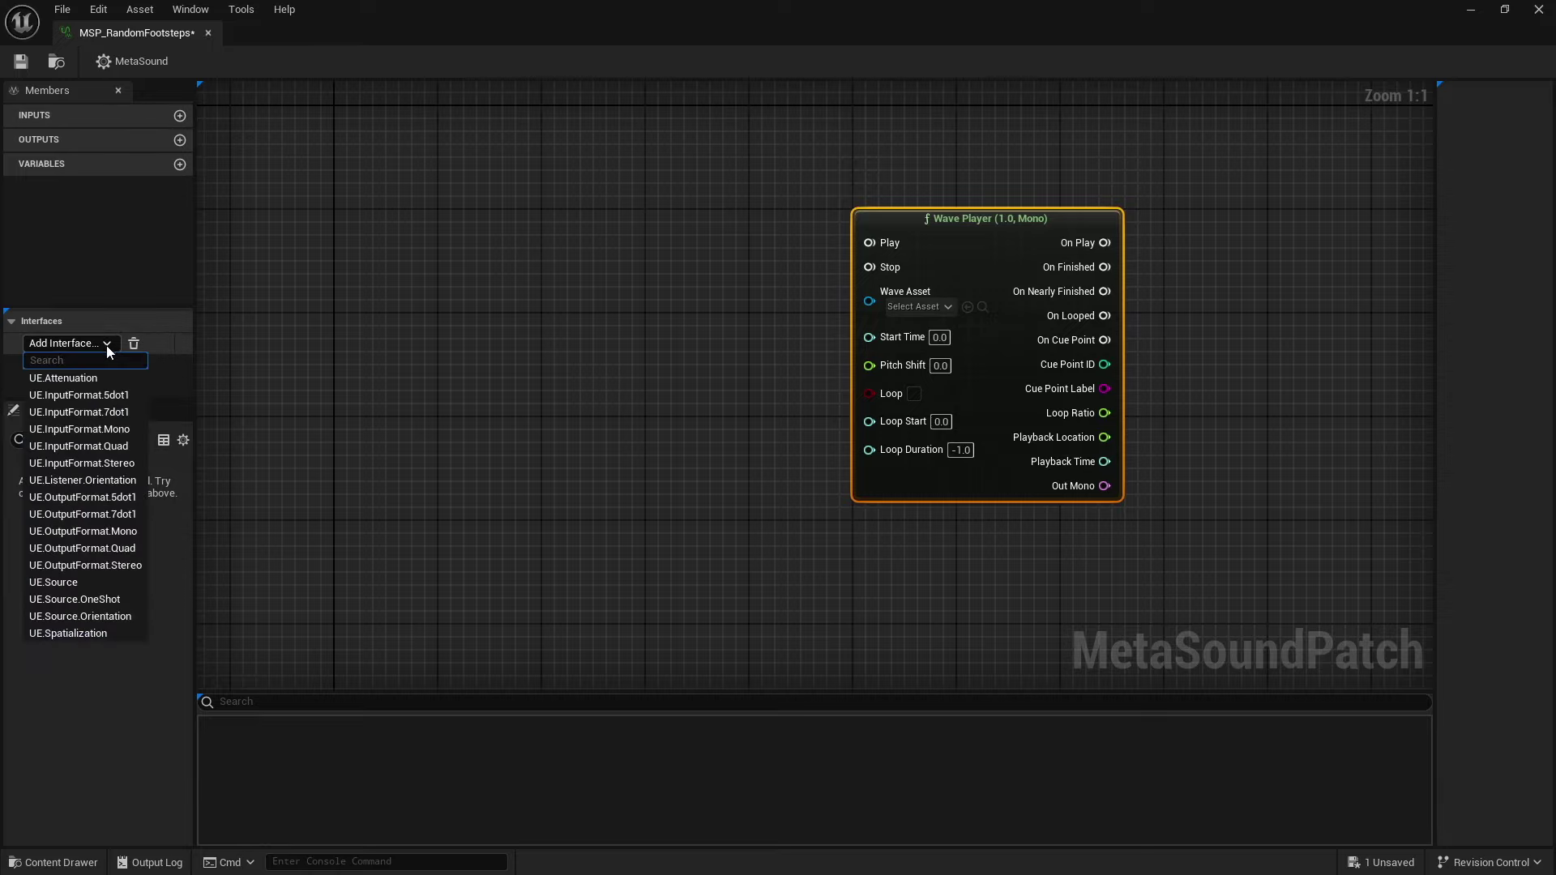
pyautogui.click(91, 584)
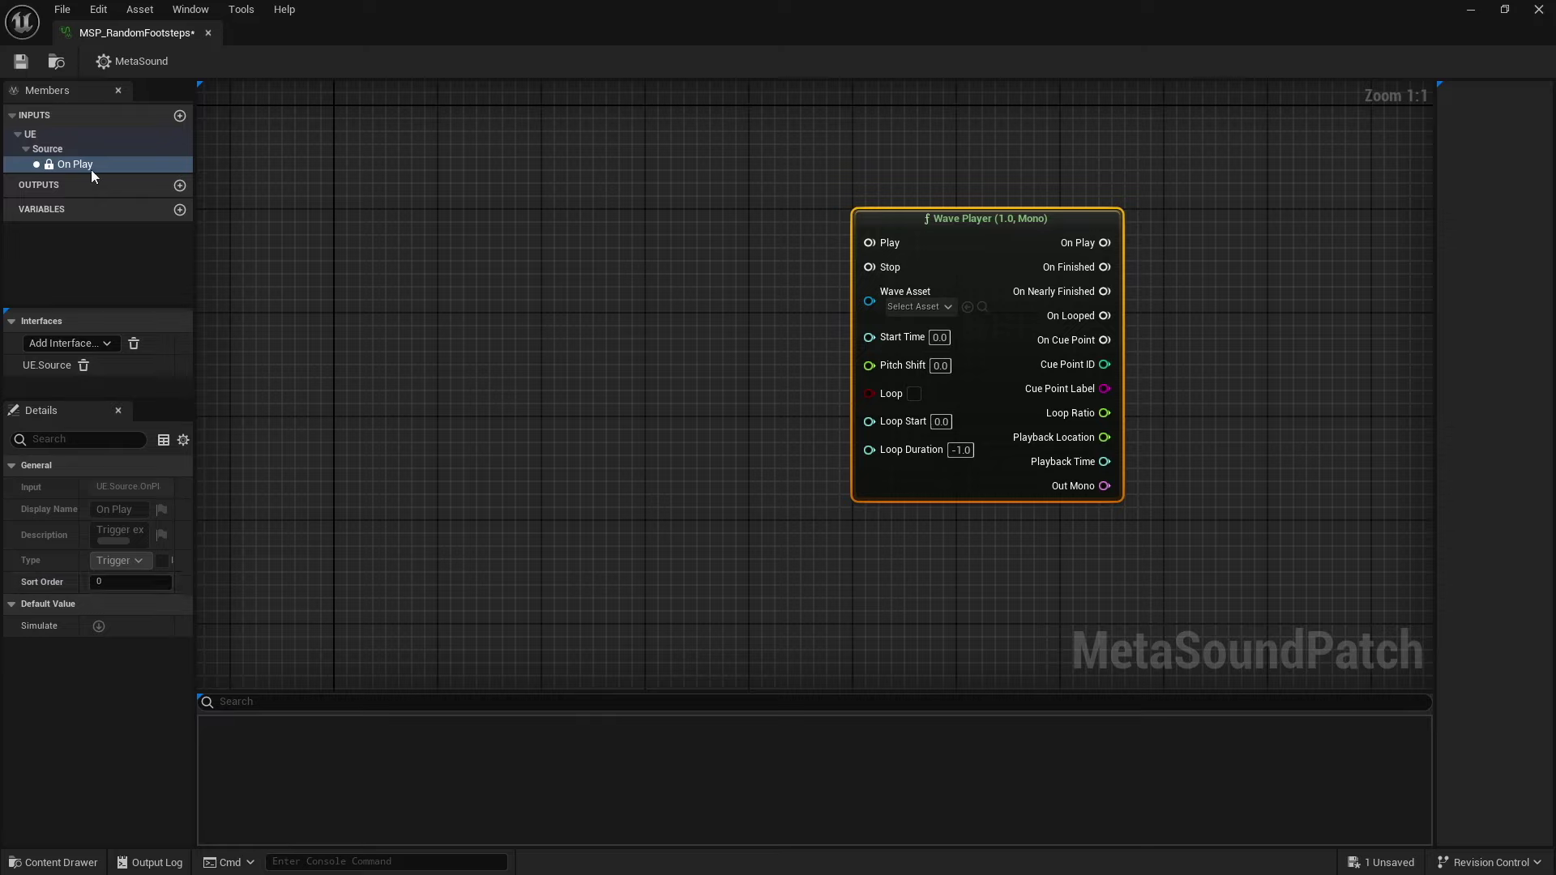
pyautogui.moveTo(92, 171); pyautogui.dragTo(869, 243)
pyautogui.moveTo(743, 230); pyautogui.dragTo(790, 227)
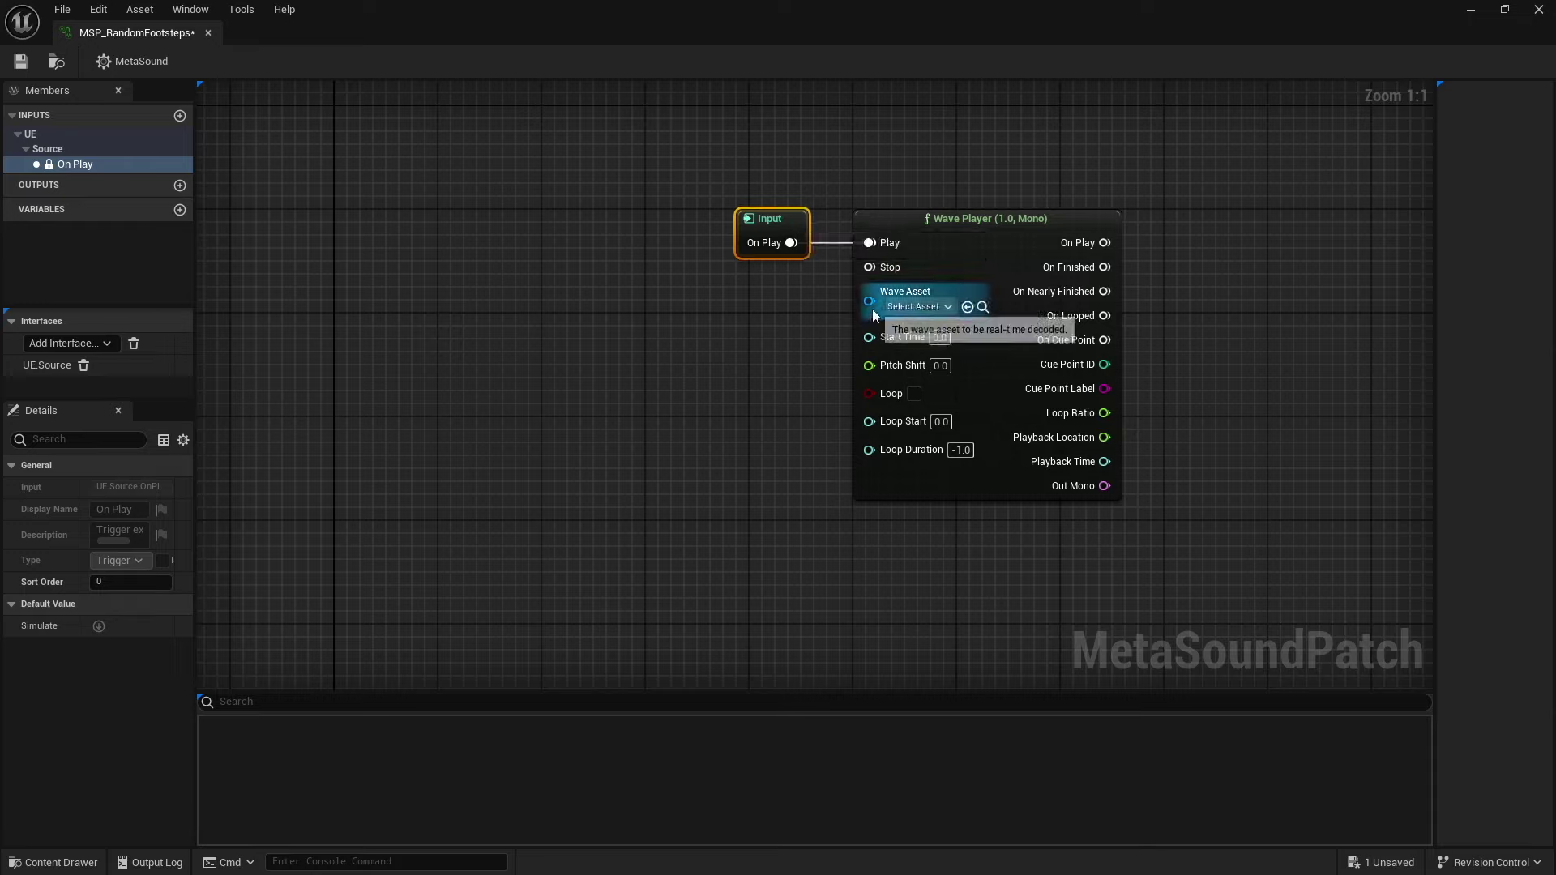
# - Add a Random Get (WaveAsset:Array) node feeding the Wave Player's Wave Asset
pyautogui.moveTo(872, 301); pyautogui.dragTo(706, 362)
pyautogui.write('ra')
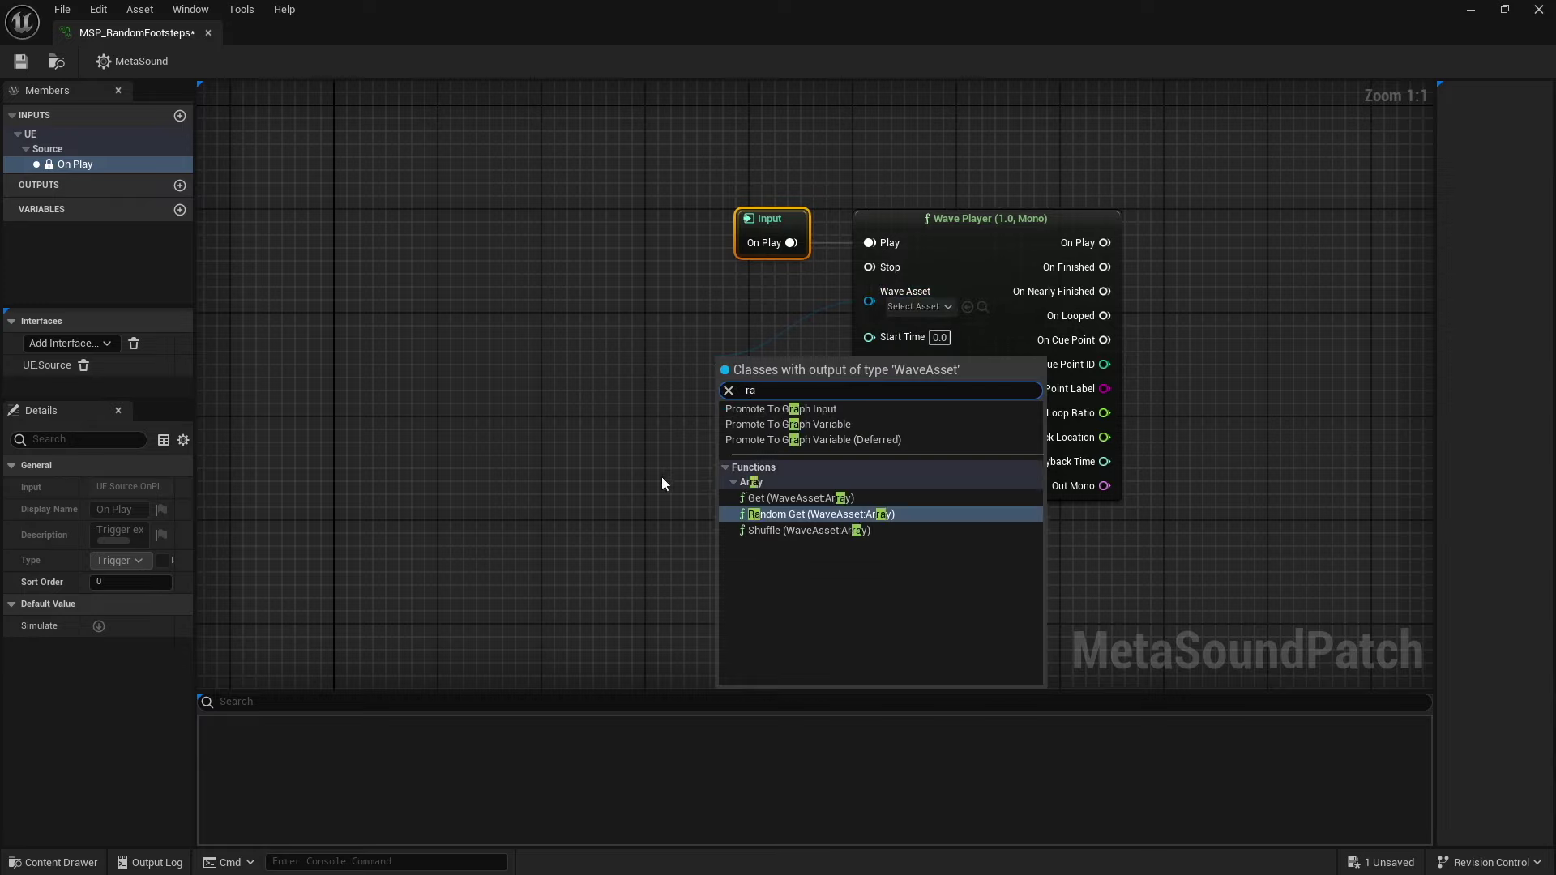
pyautogui.click(803, 515)
pyautogui.moveTo(802, 466); pyautogui.dragTo(668, 362)
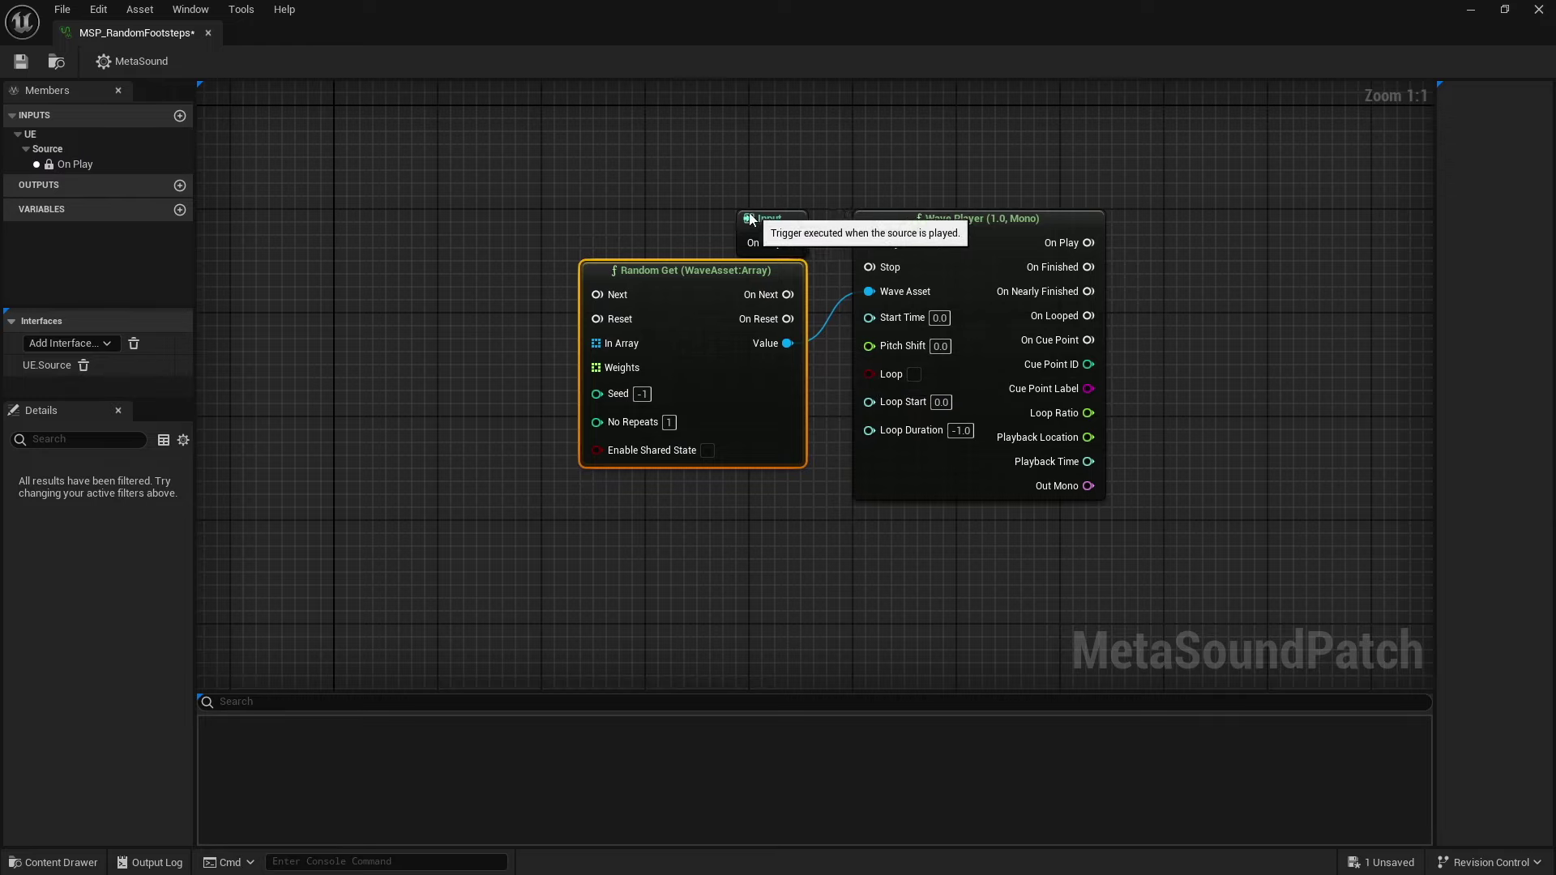
# - Wire On Play into Random Get's Next and its On Next into the Wave Player's Play
pyautogui.moveTo(762, 216); pyautogui.dragTo(598, 294)
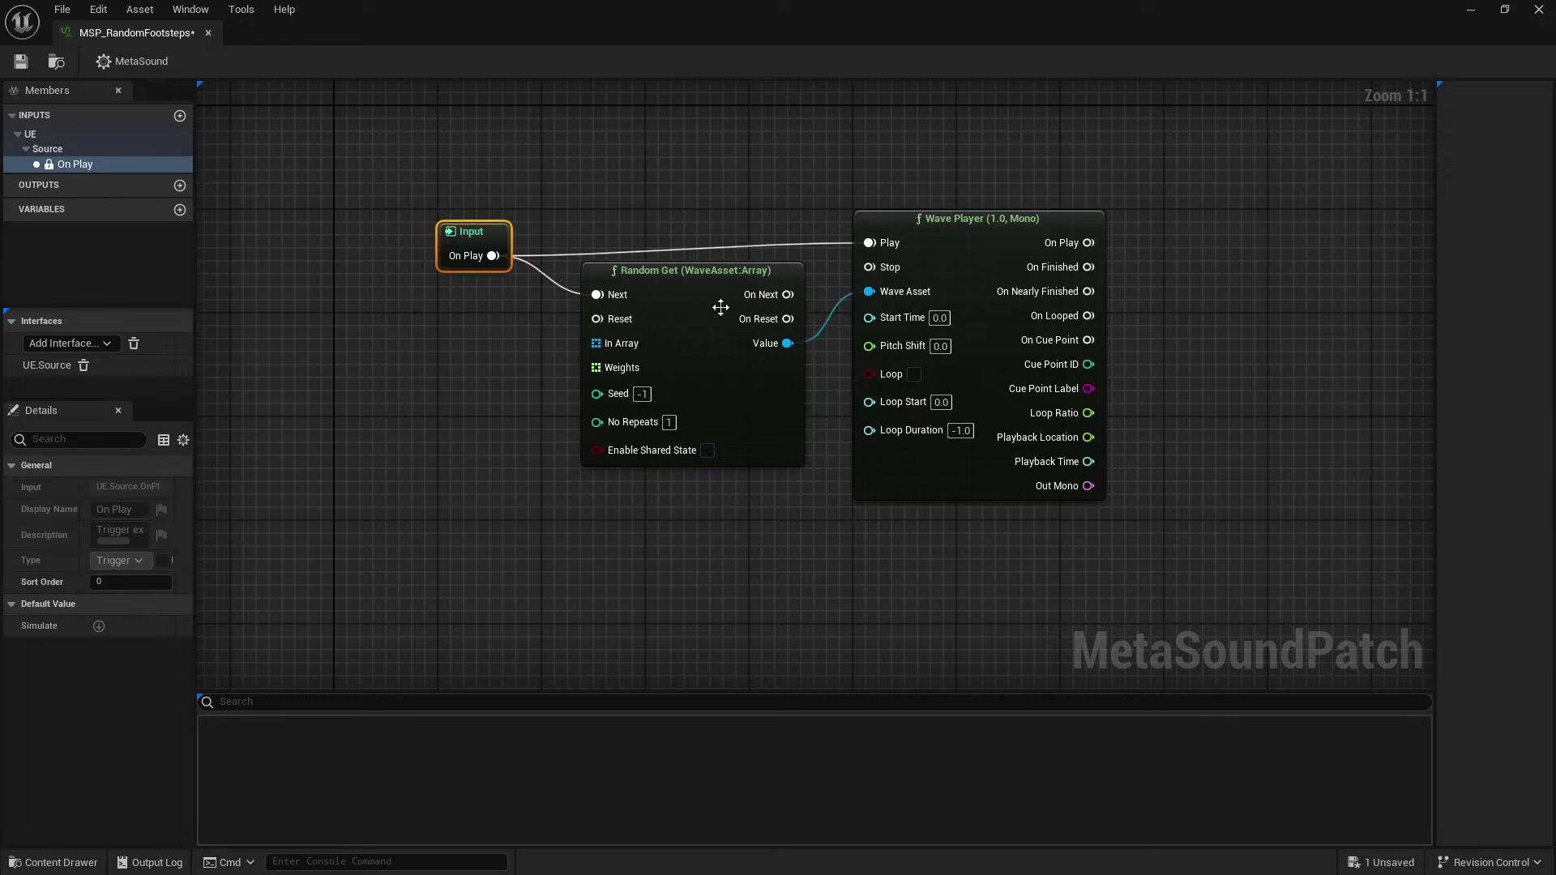
pyautogui.moveTo(787, 294); pyautogui.dragTo(870, 243)
pyautogui.moveTo(776, 421); pyautogui.dragTo(787, 367)
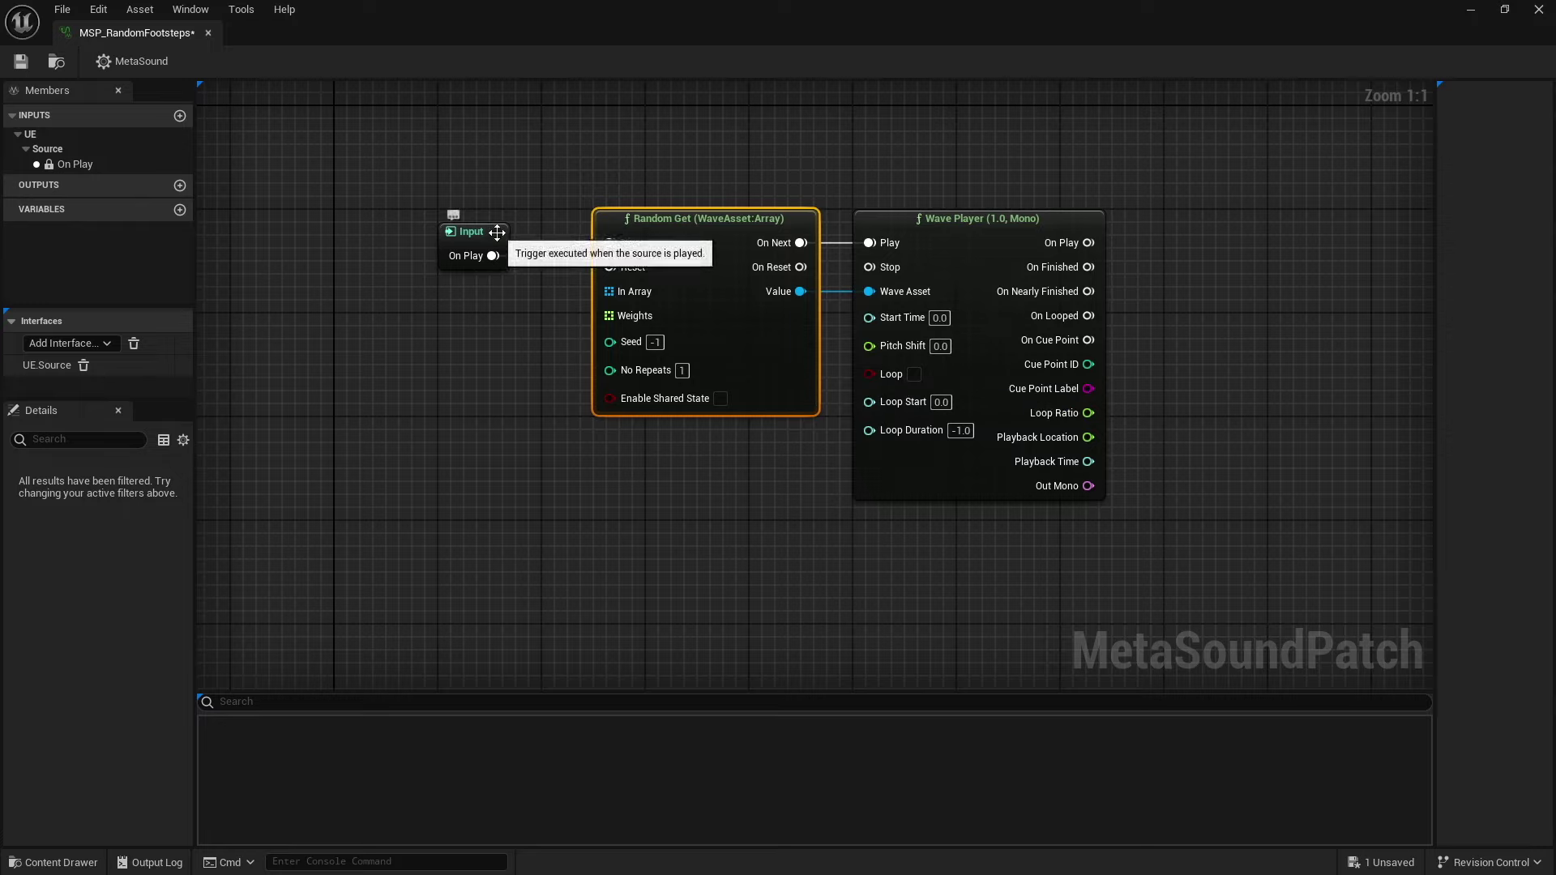
pyautogui.moveTo(502, 229); pyautogui.dragTo(553, 217)
pyautogui.moveTo(715, 465); pyautogui.dragTo(545, 220)
pyautogui.moveTo(719, 319); pyautogui.dragTo(455, 345)
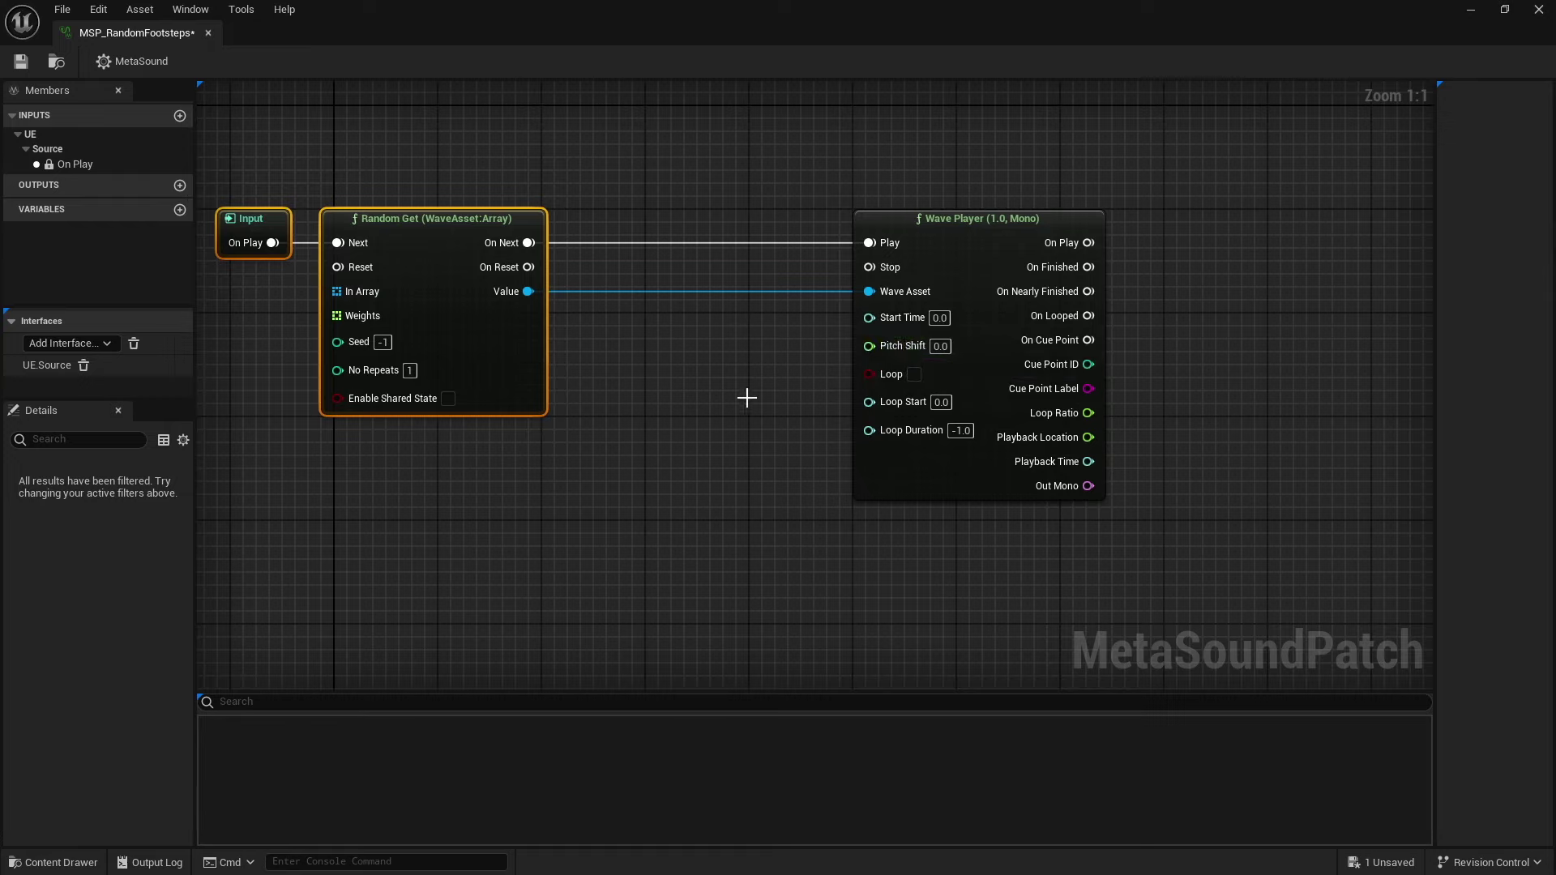
pyautogui.moveTo(866, 346); pyautogui.dragTo(742, 412)
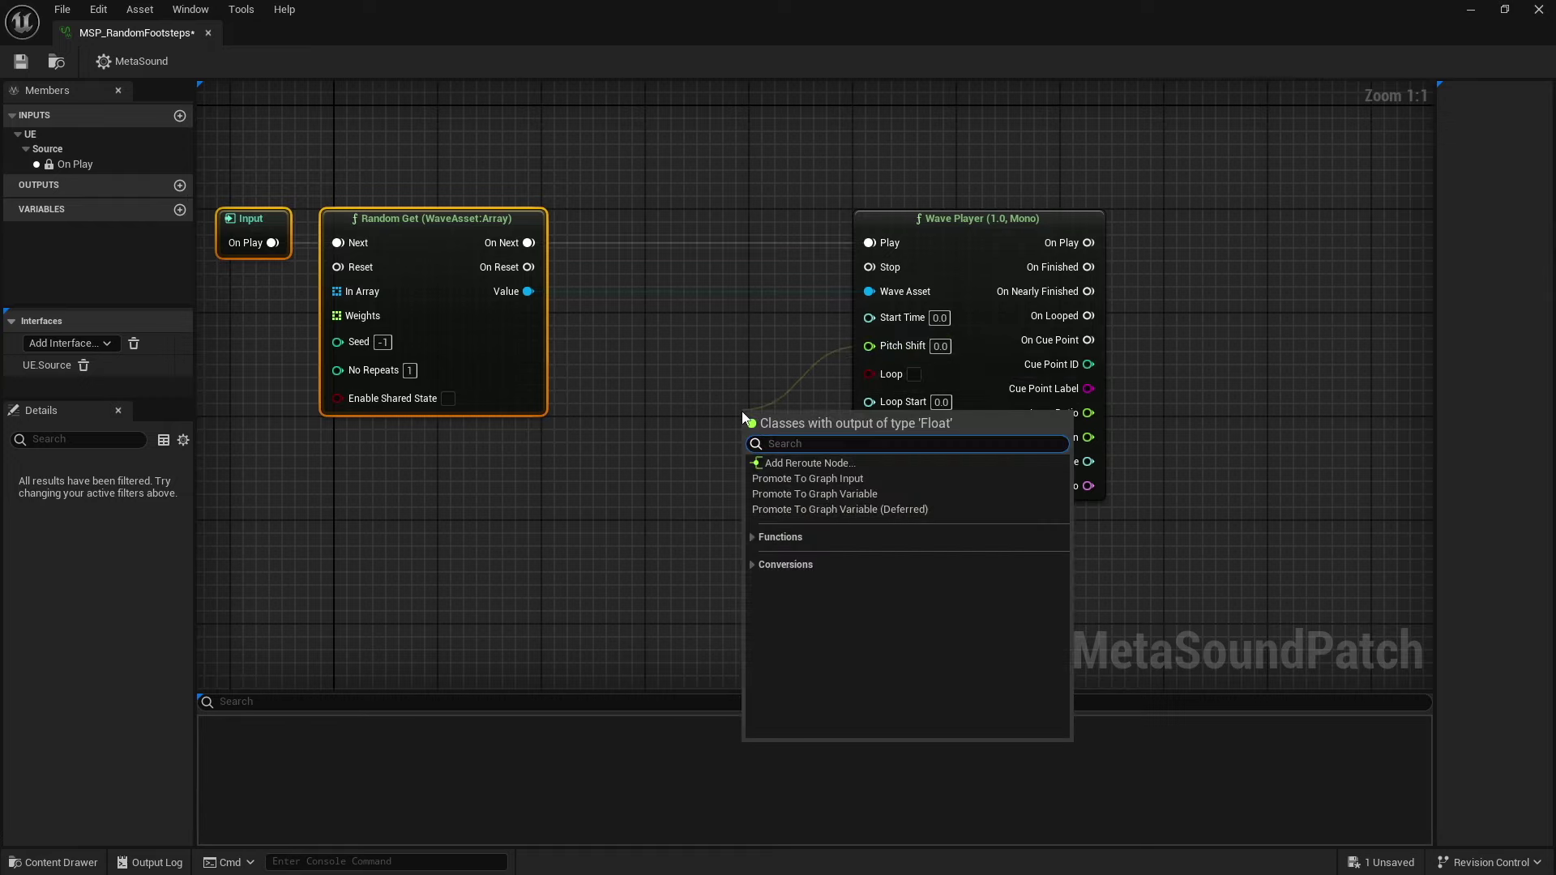
# - Add a Random (Float) node driving Pitch Shift, with Min -2.0 and Max 2.0
pyautogui.write('ran')
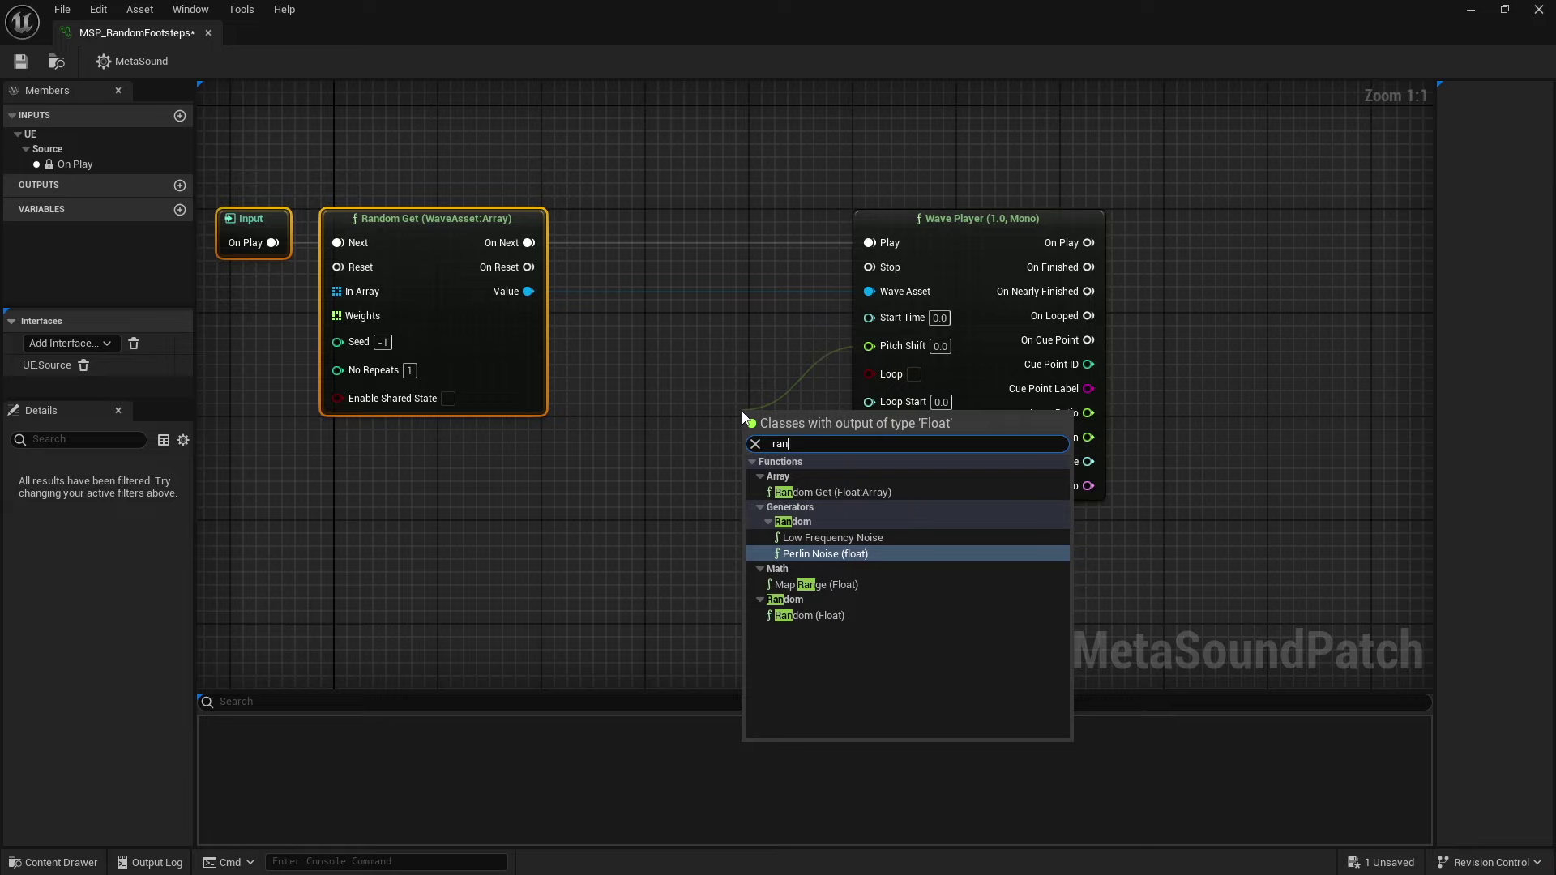
pyautogui.click(859, 616)
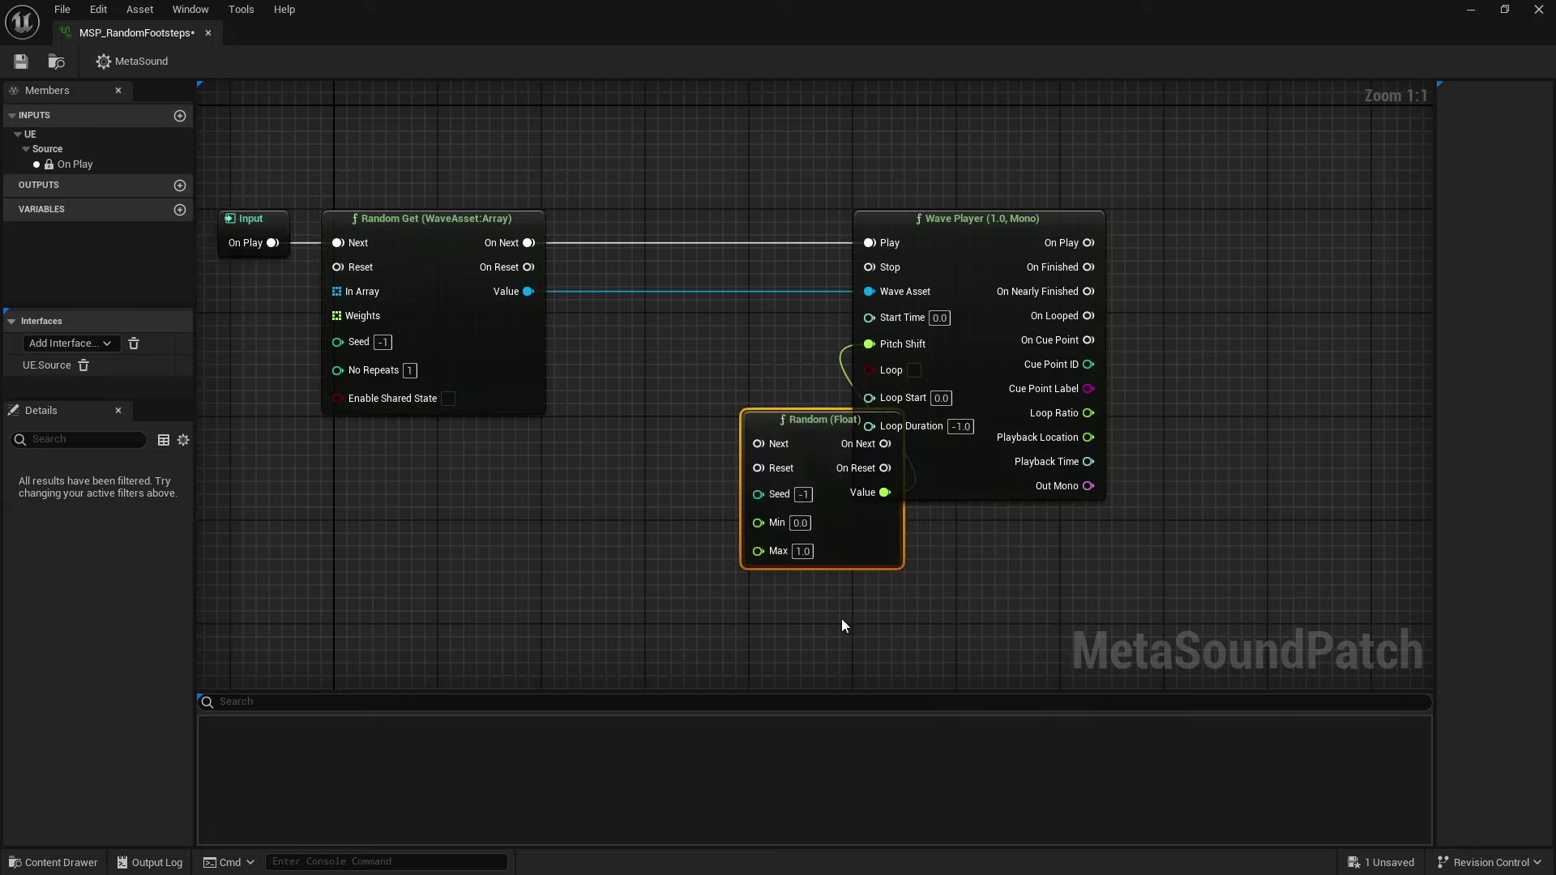
pyautogui.moveTo(851, 554); pyautogui.dragTo(729, 481)
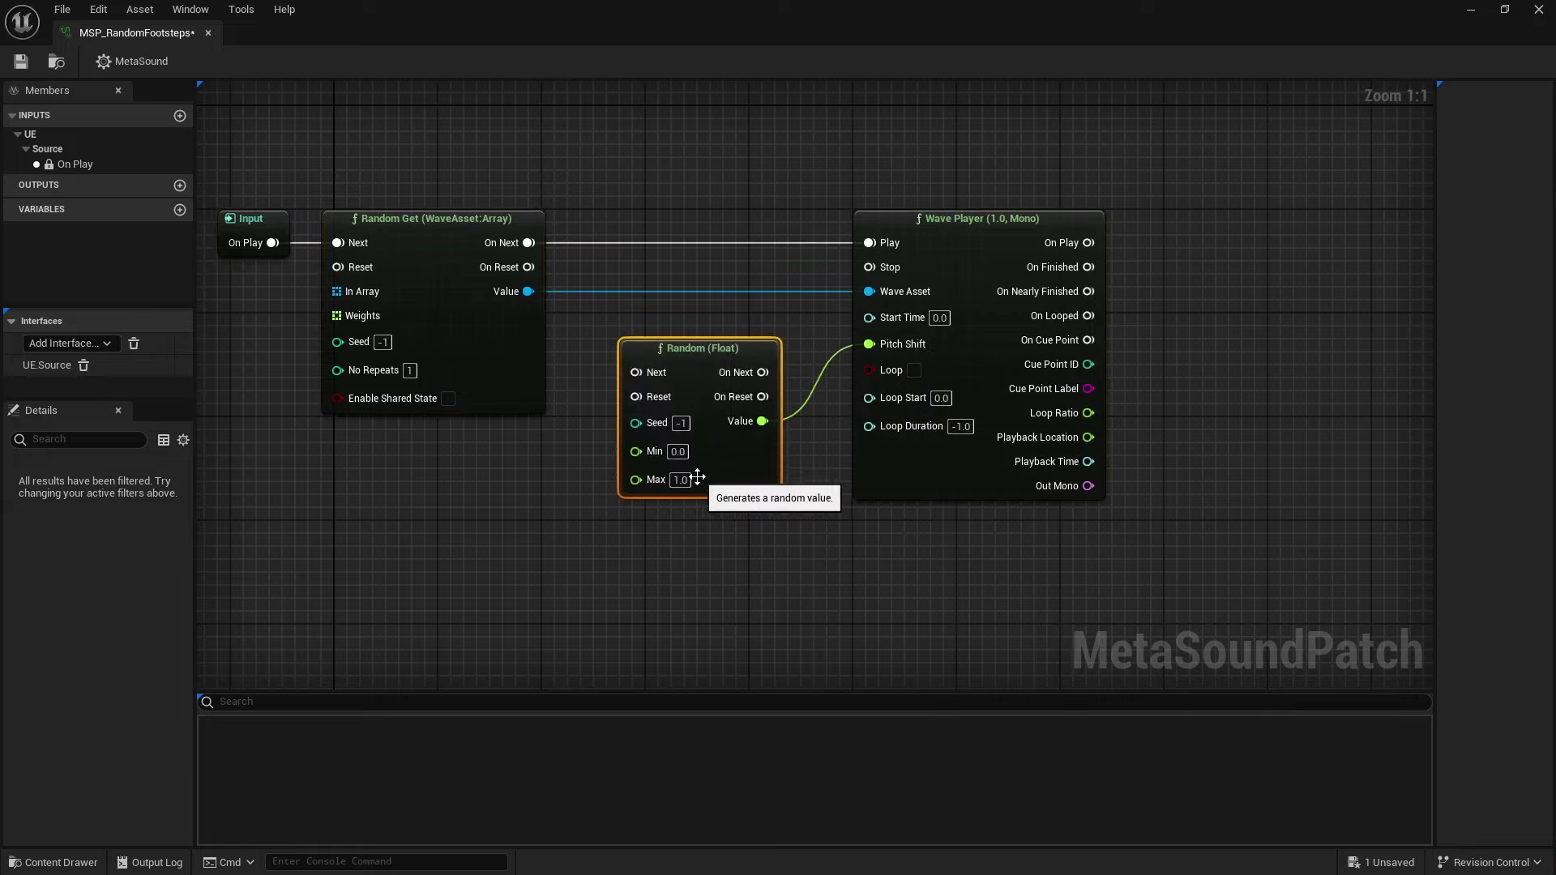
pyautogui.click(678, 452)
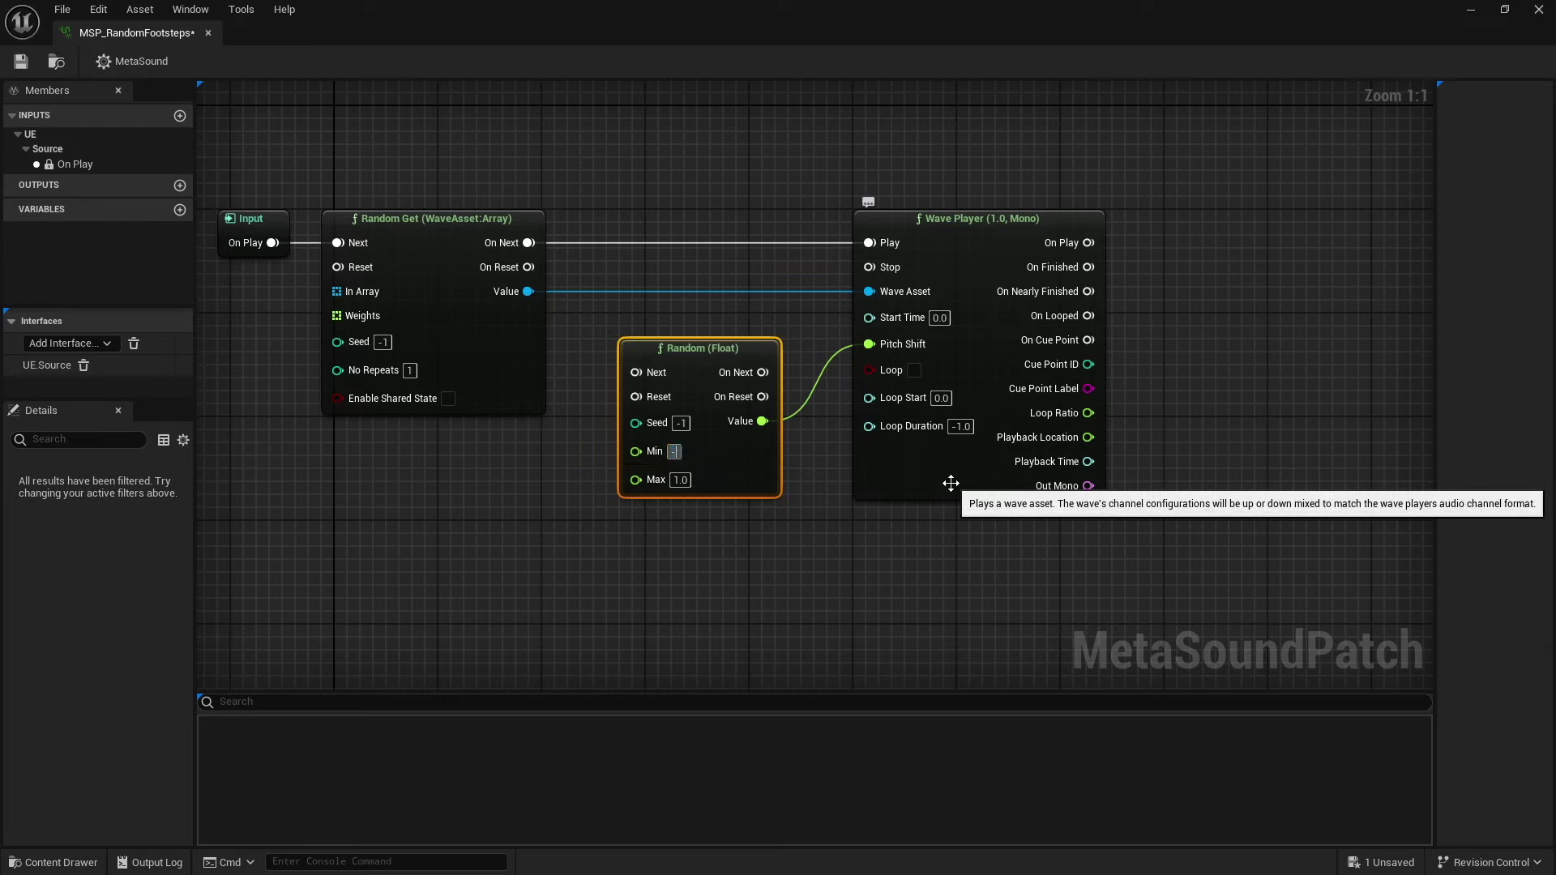
pyautogui.write('-2')
pyautogui.press('Tab')
pyautogui.write('2')
pyautogui.press('Return')
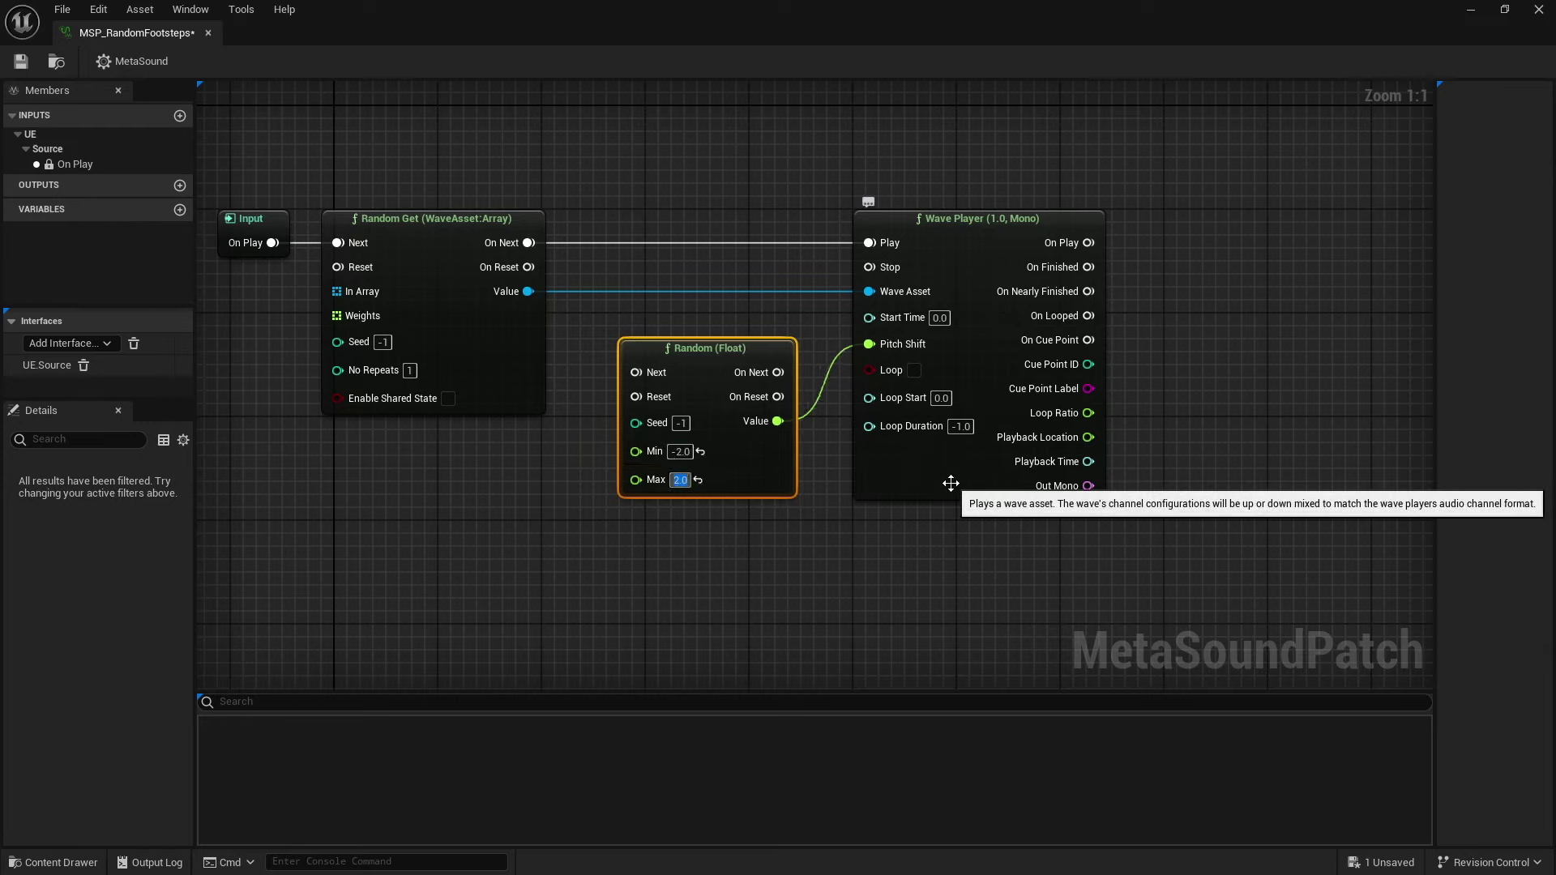
# - Trigger Random (Float) from Random Get's On Next and fire the Wave Player's Play from it
pyautogui.moveTo(528, 242); pyautogui.dragTo(637, 373)
pyautogui.moveTo(778, 372); pyautogui.dragTo(869, 244)
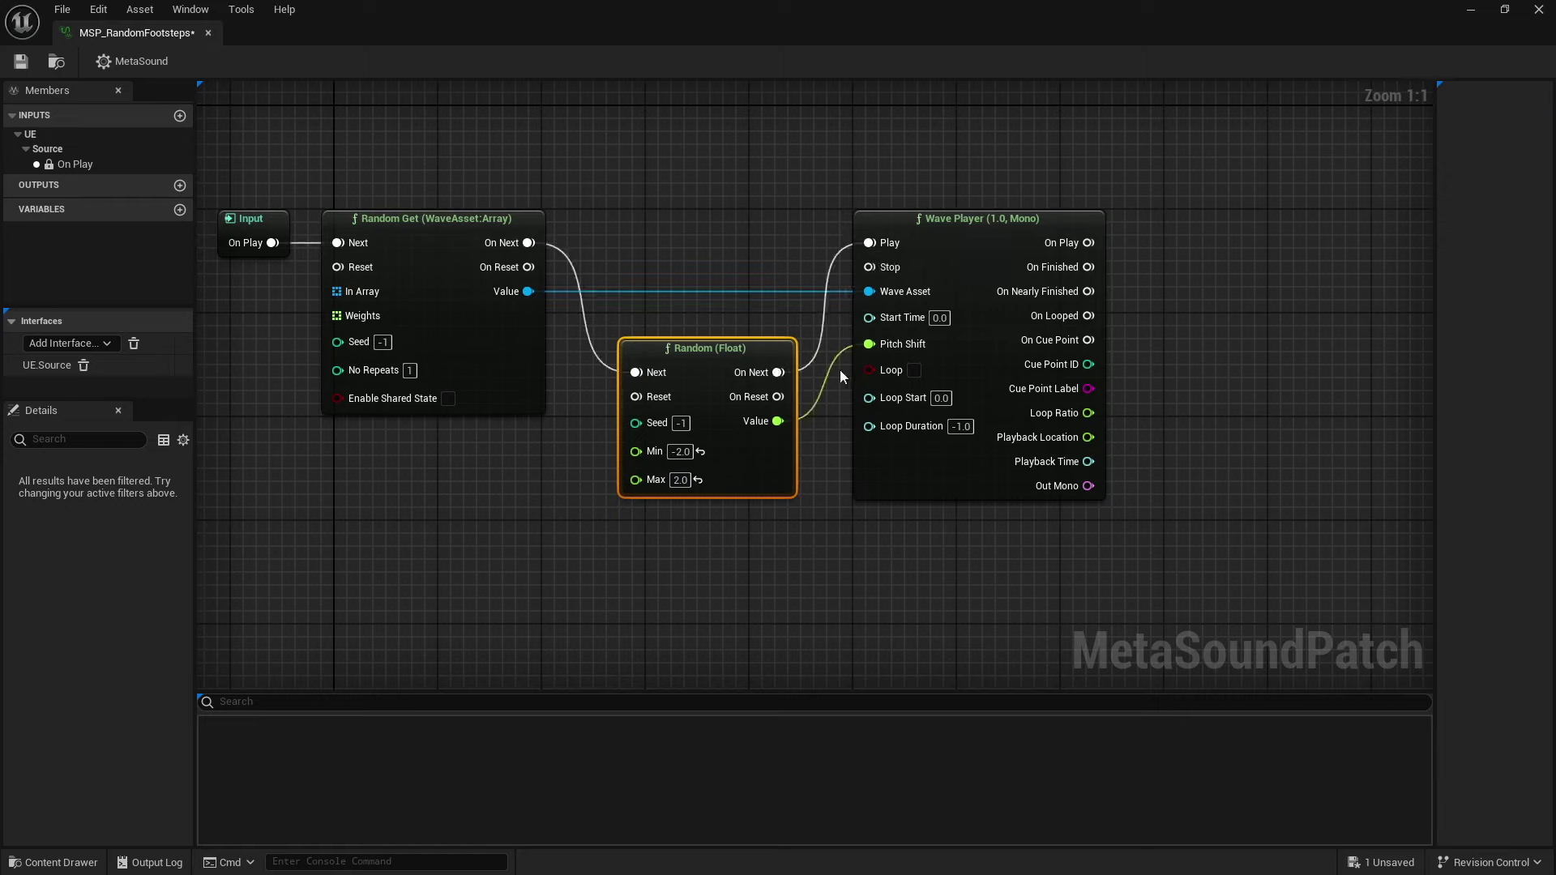
pyautogui.moveTo(762, 486); pyautogui.dragTo(770, 363)
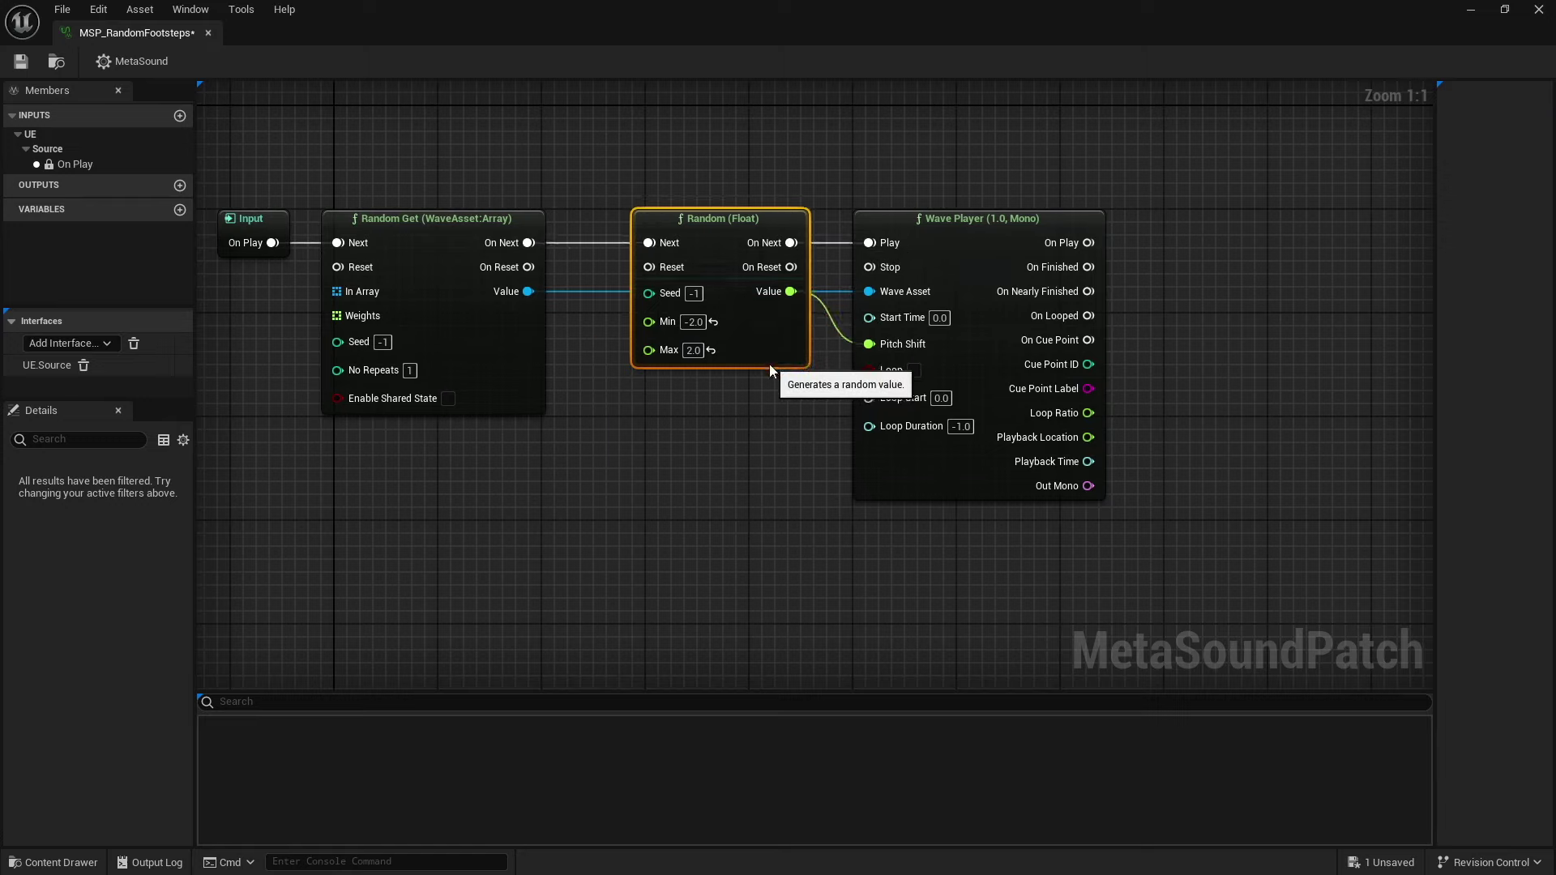
pyautogui.moveTo(486, 482); pyautogui.dragTo(279, 247)
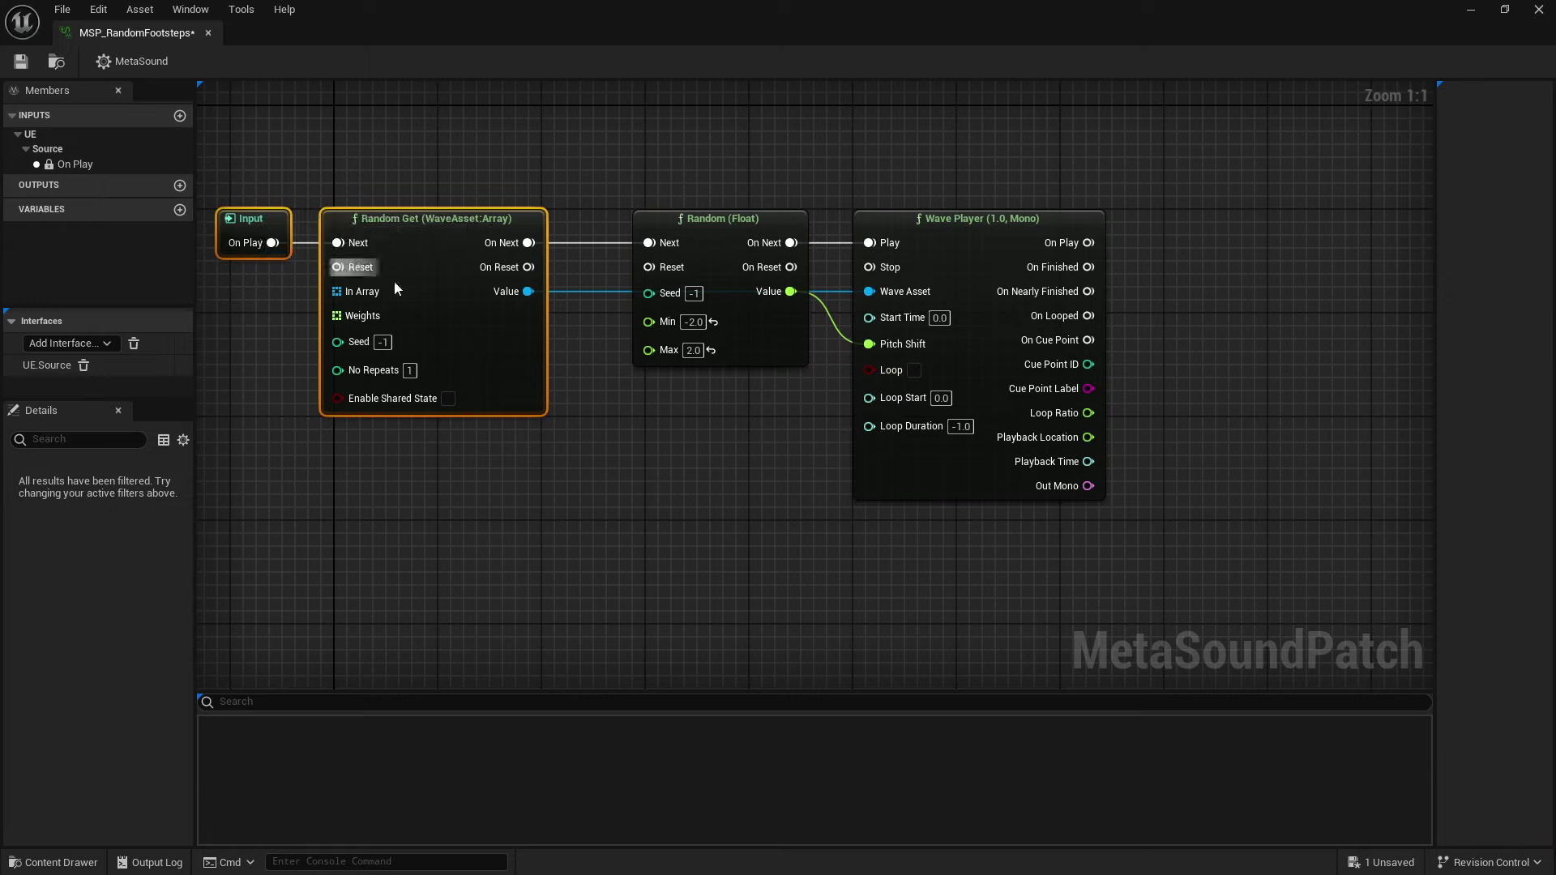
pyautogui.moveTo(493, 328); pyautogui.dragTo(556, 329)
pyautogui.click(755, 508)
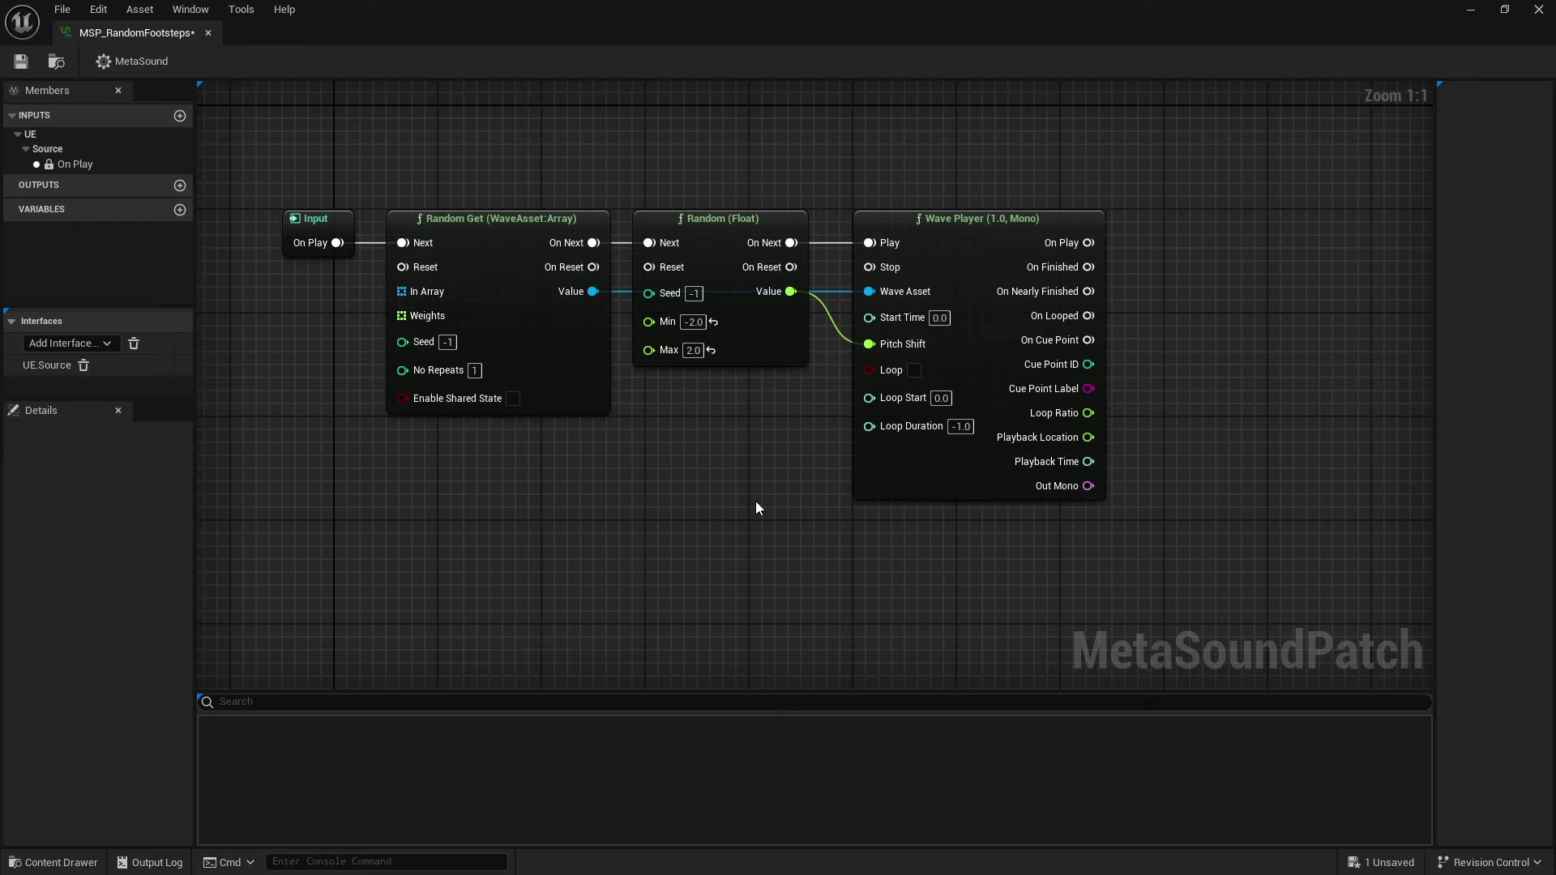
# - Create a MetaSound Source named MSS_Footsteps and open it full-screen in its editor
pyautogui.press('super+Down')
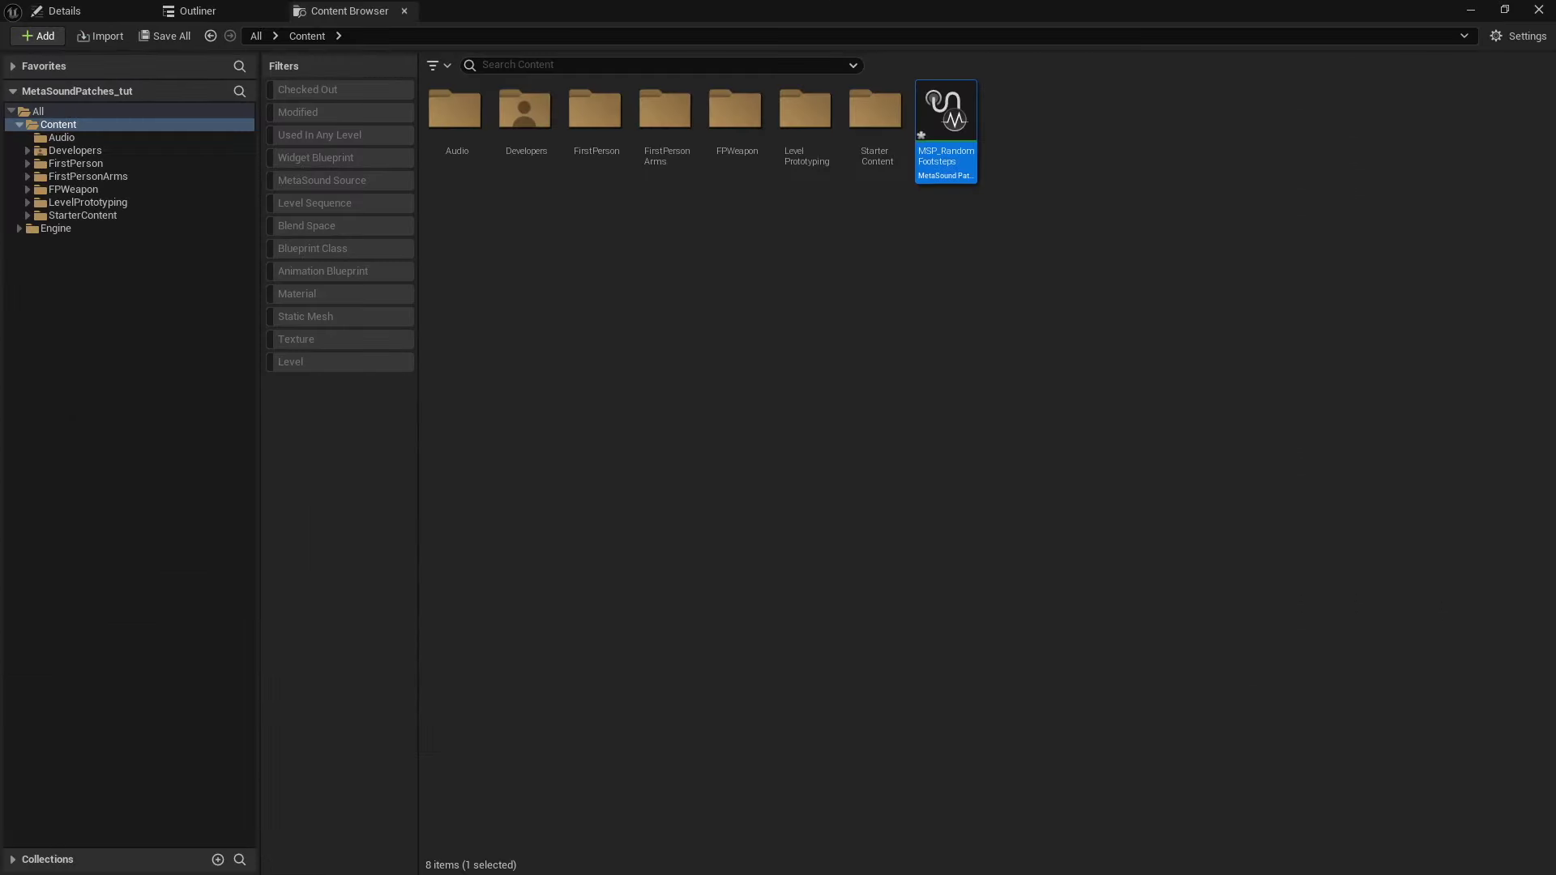
pyautogui.rightClick(1091, 135)
pyautogui.write('meta')
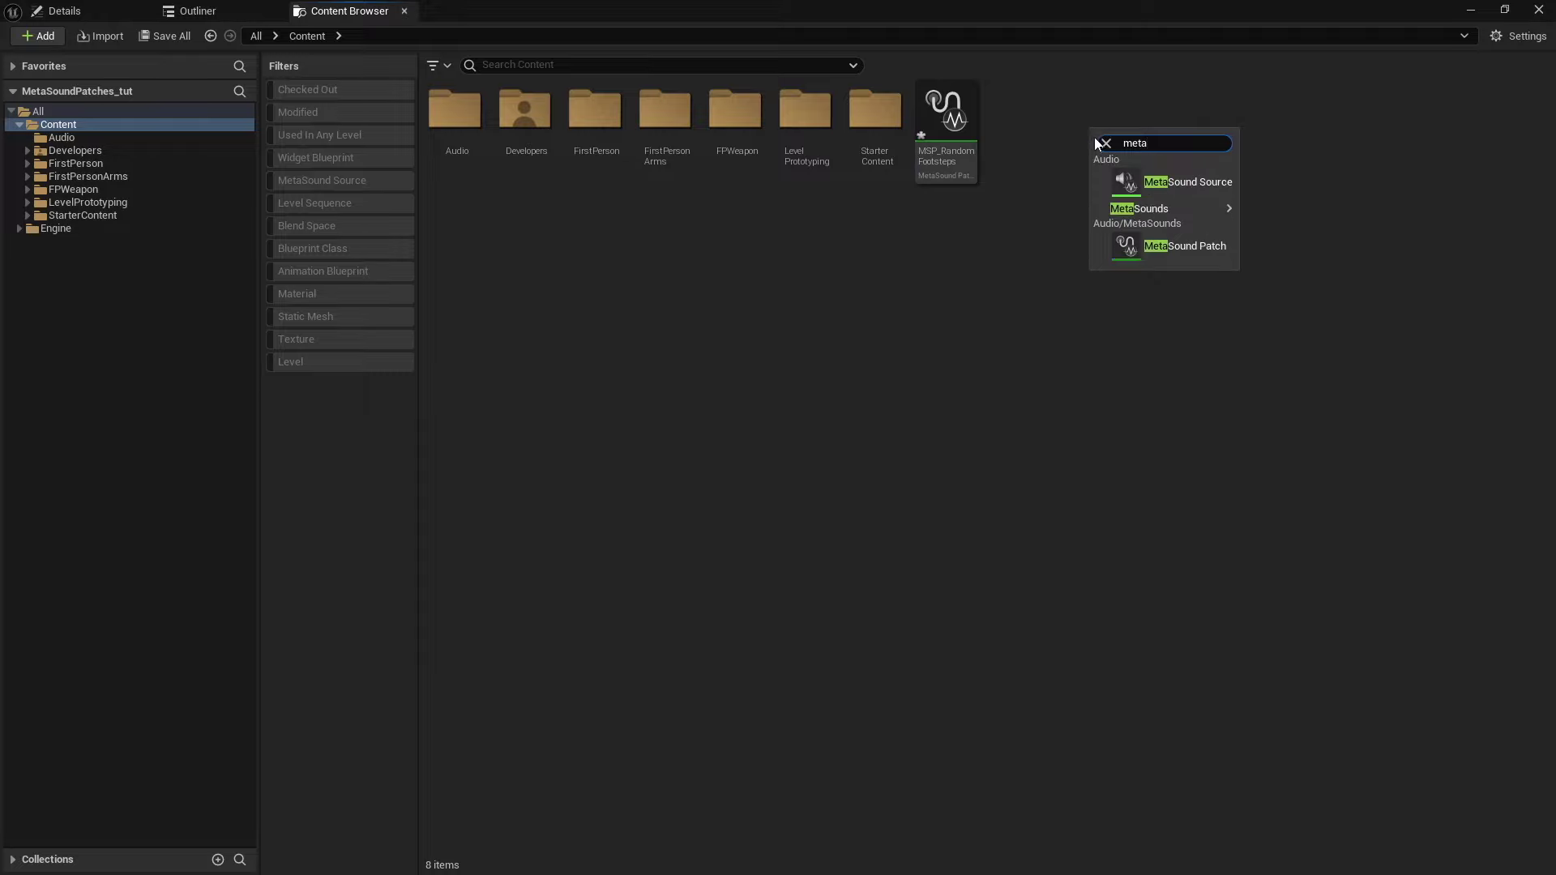
pyautogui.click(1161, 185)
pyautogui.write('MS')
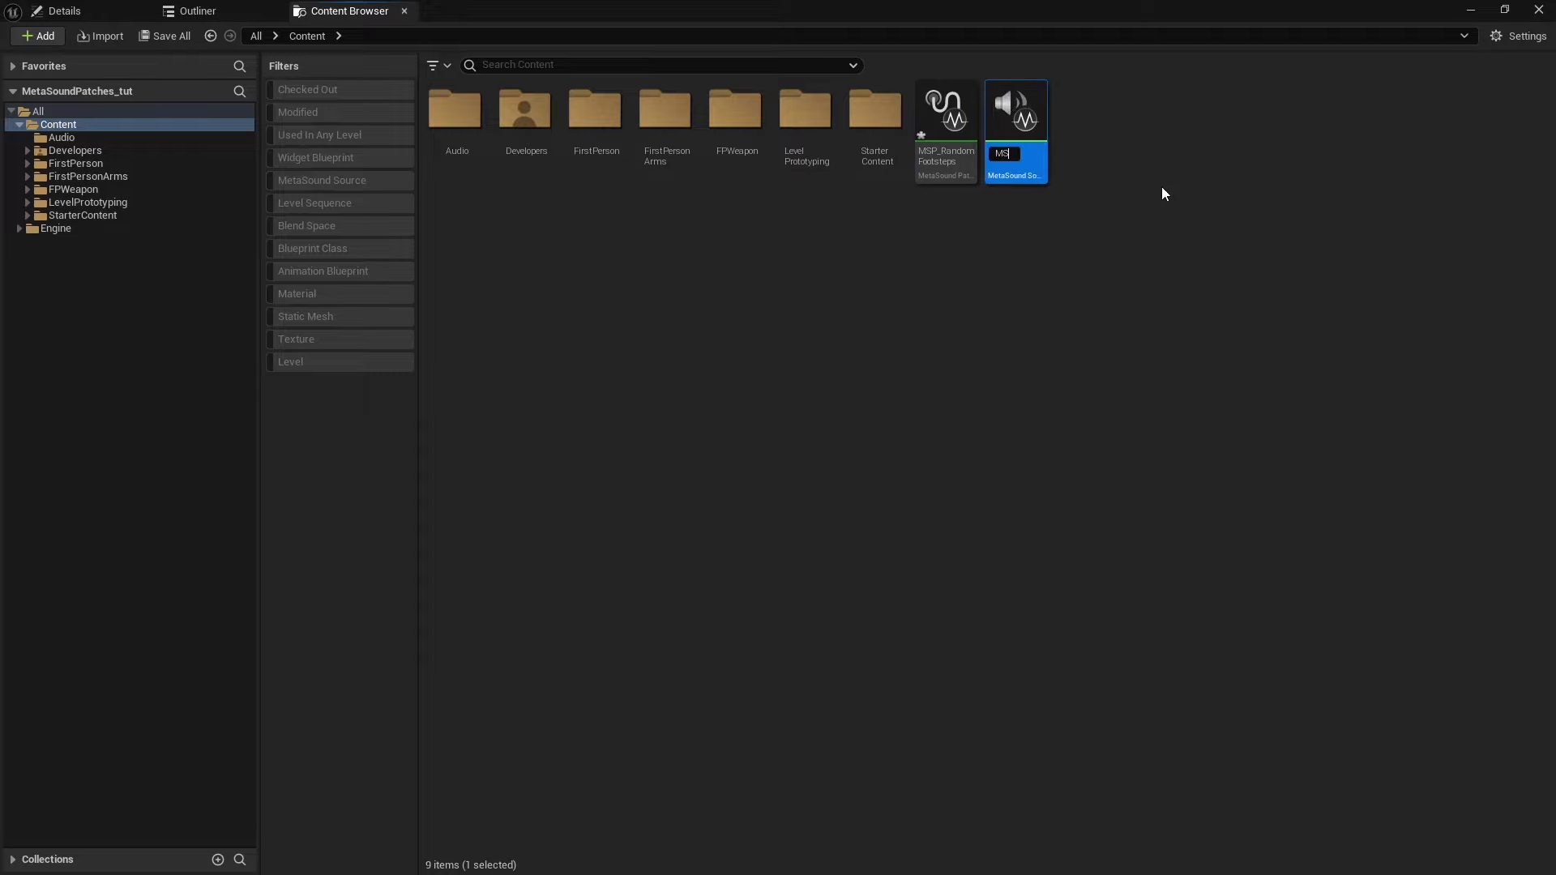
pyautogui.write('S_Footsteps')
pyautogui.press('Return')
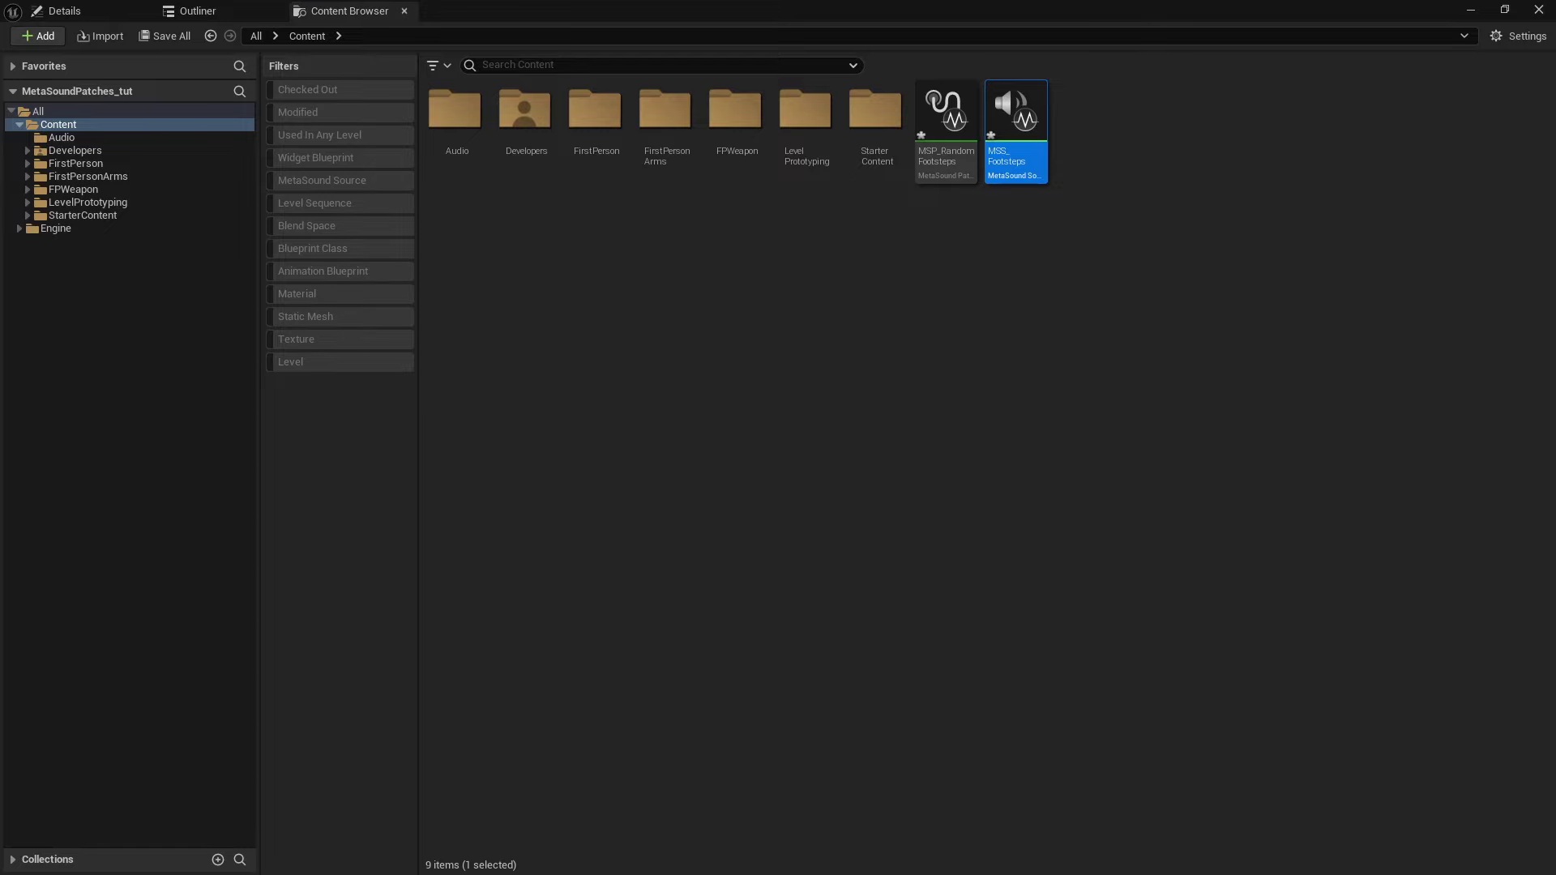
pyautogui.doubleClick(1015, 113)
pyautogui.moveTo(1241, 372); pyautogui.dragTo(883, 16)
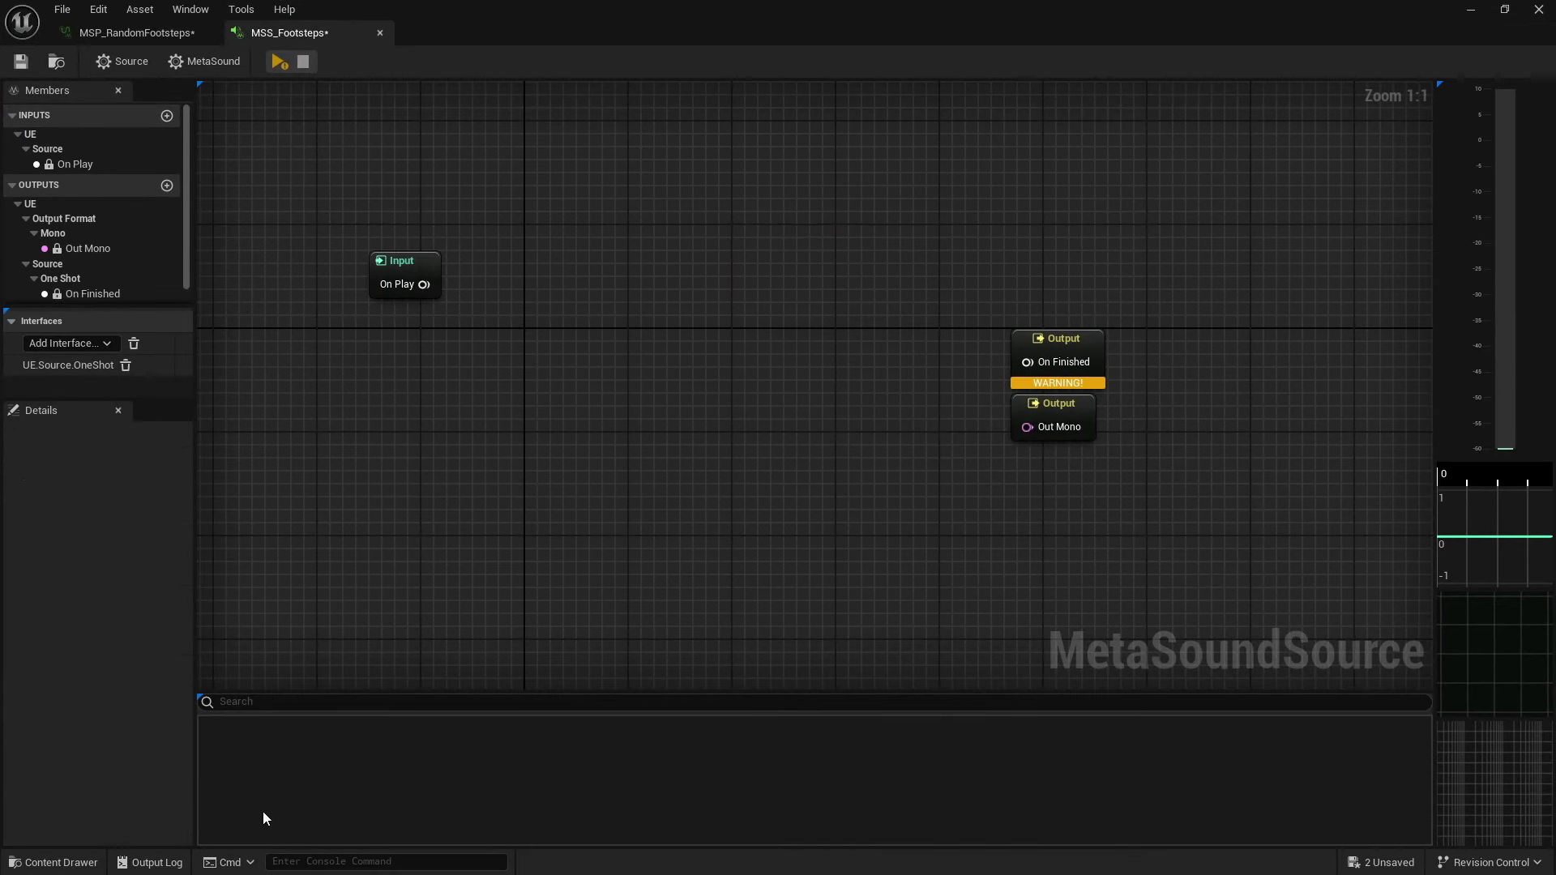
# - Drop MSP_RandomFootsteps into the MSS_Footsteps graph and snap the patch editor to the right half
pyautogui.click(71, 864)
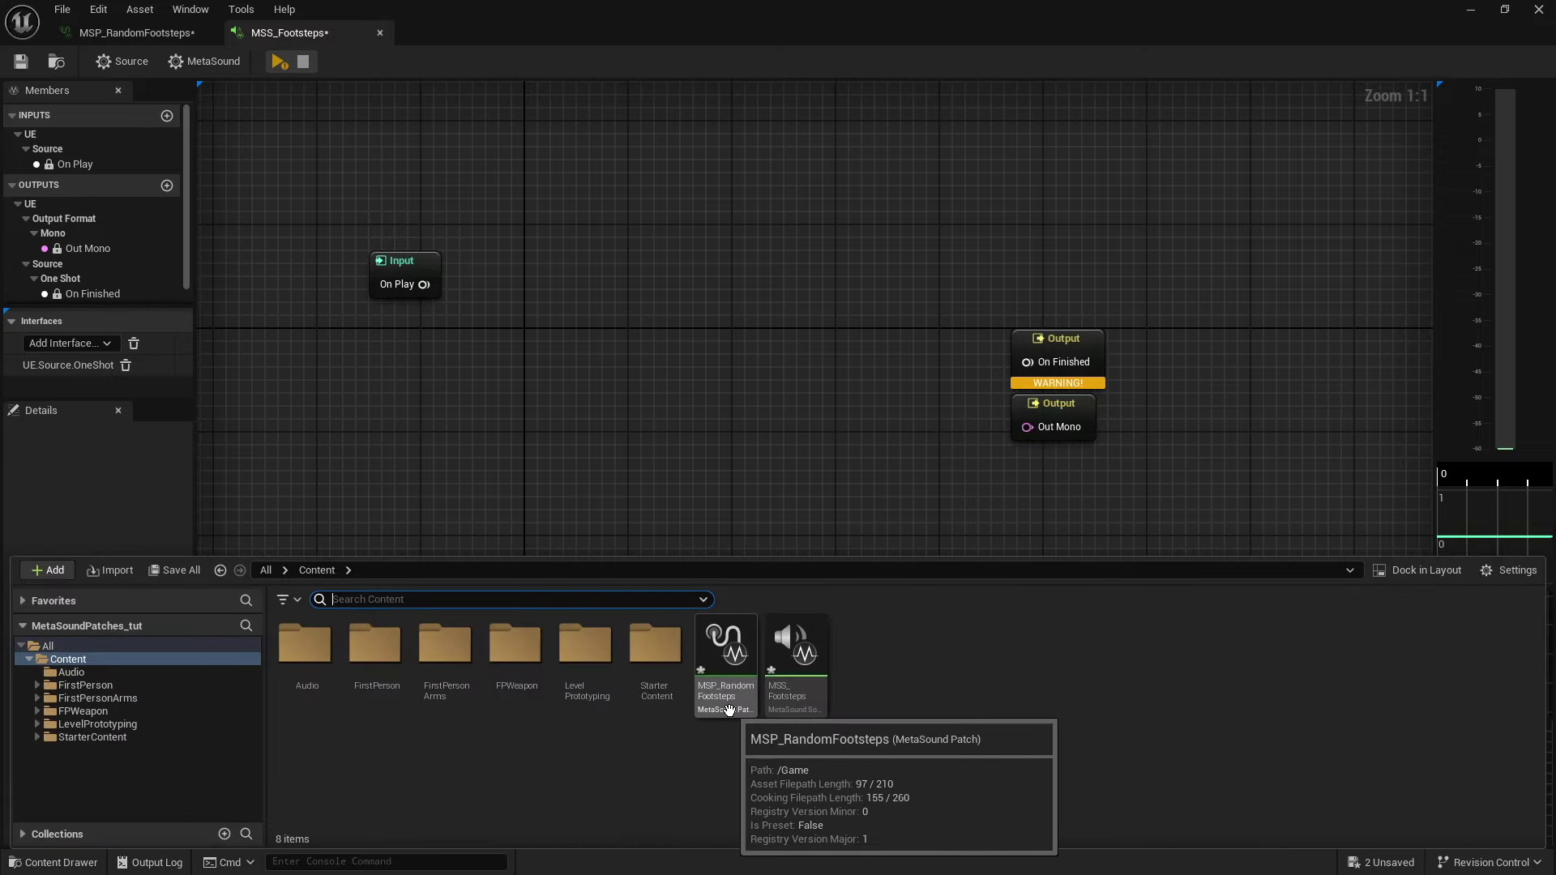
pyautogui.moveTo(724, 712); pyautogui.dragTo(631, 287)
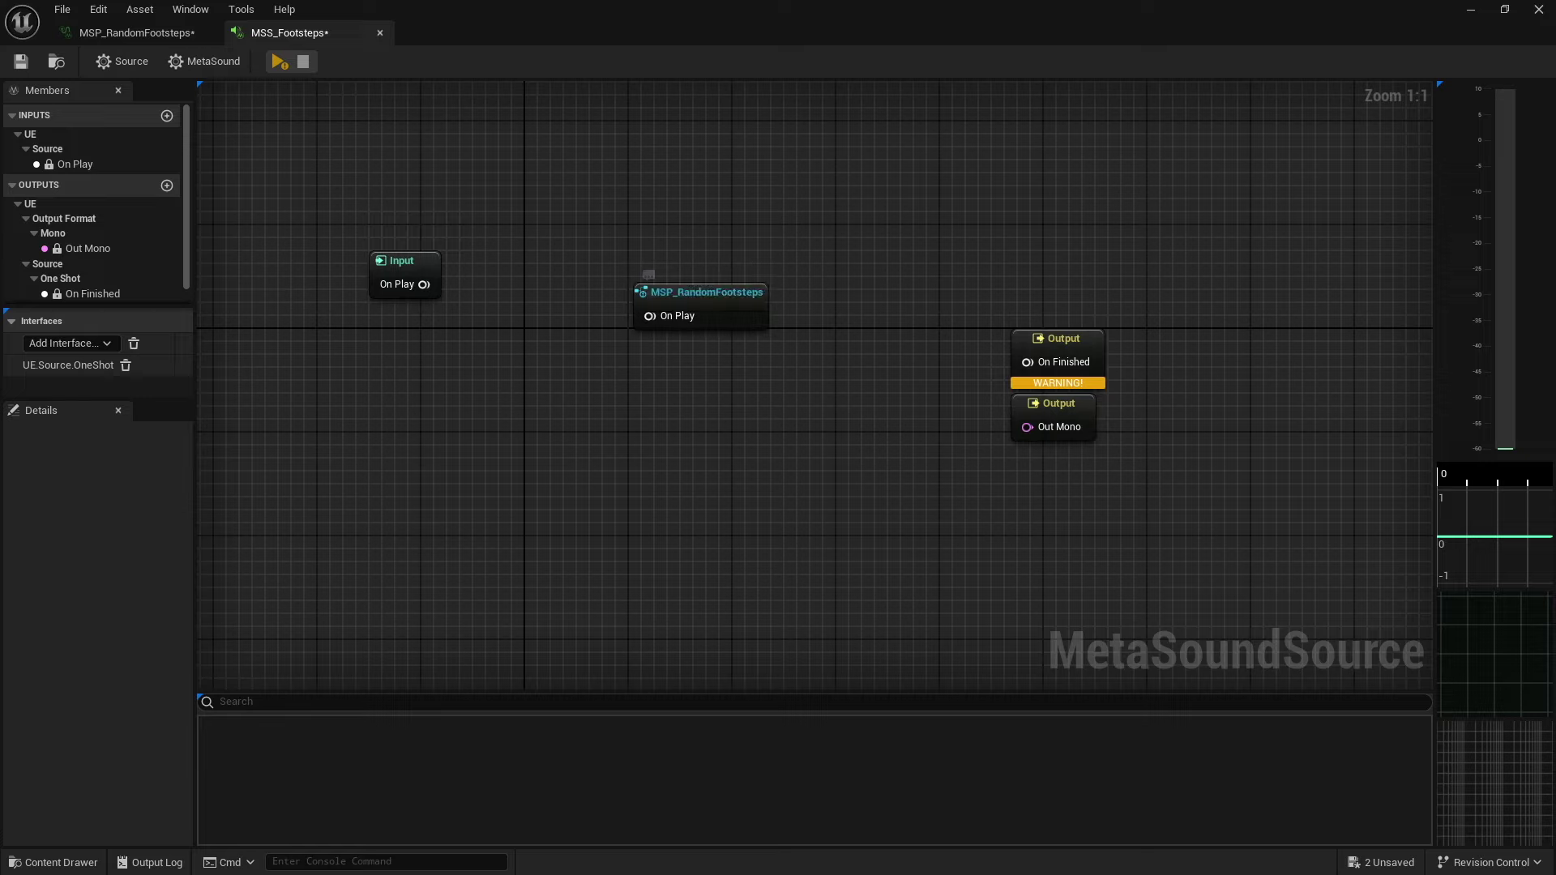
pyautogui.moveTo(317, 33); pyautogui.dragTo(321, 110)
pyautogui.moveTo(330, 32); pyautogui.dragTo(1542, 257)
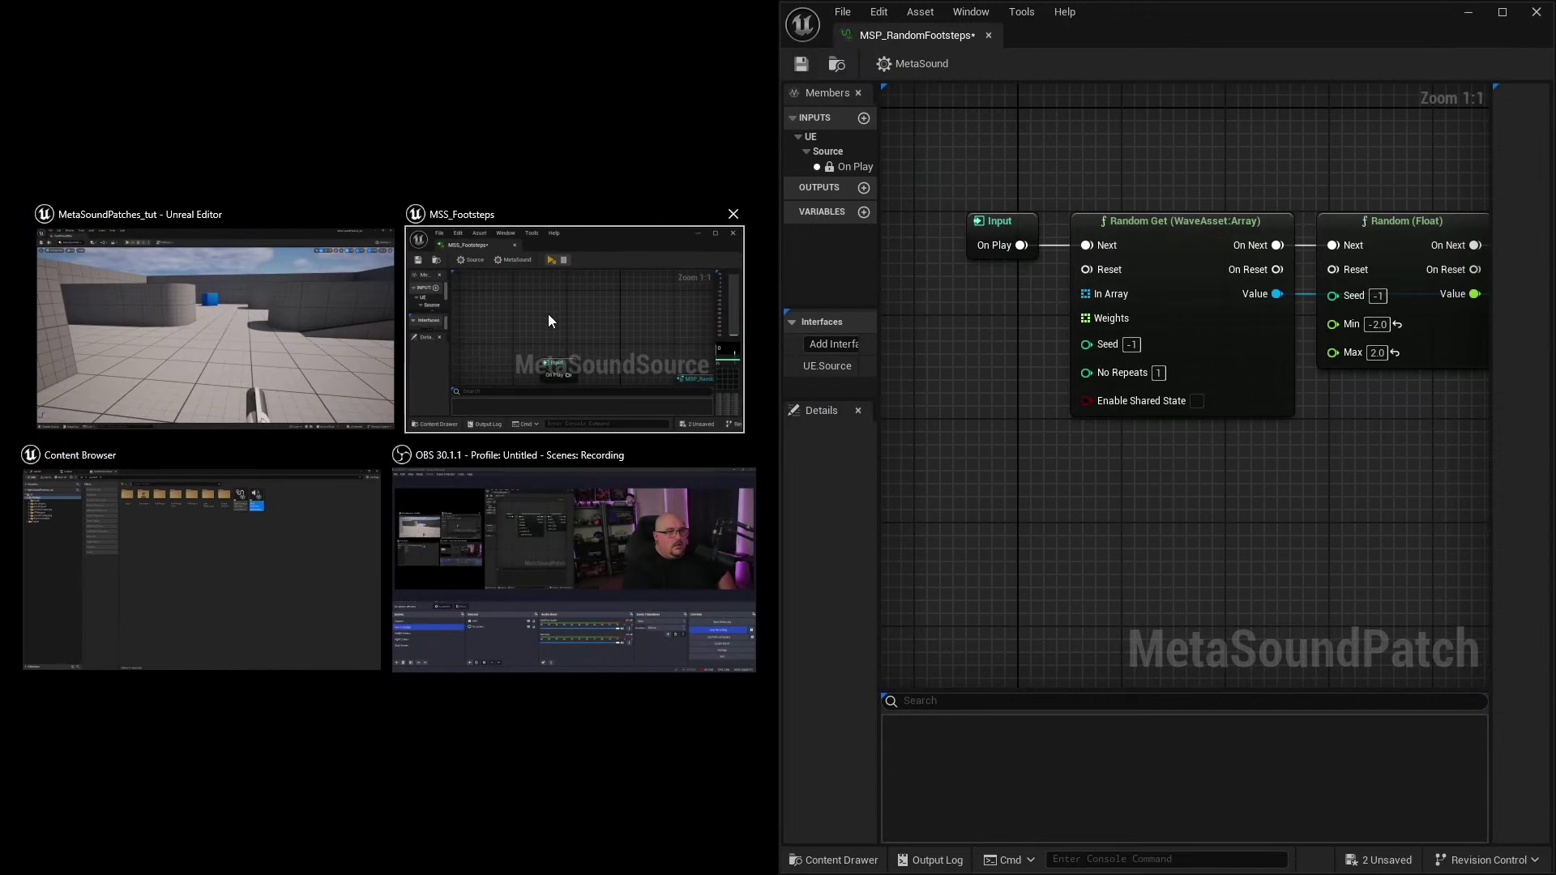
# - Place MSS_Footsteps beside the patch and promote Random Get's In Array to a patch input
pyautogui.click(547, 314)
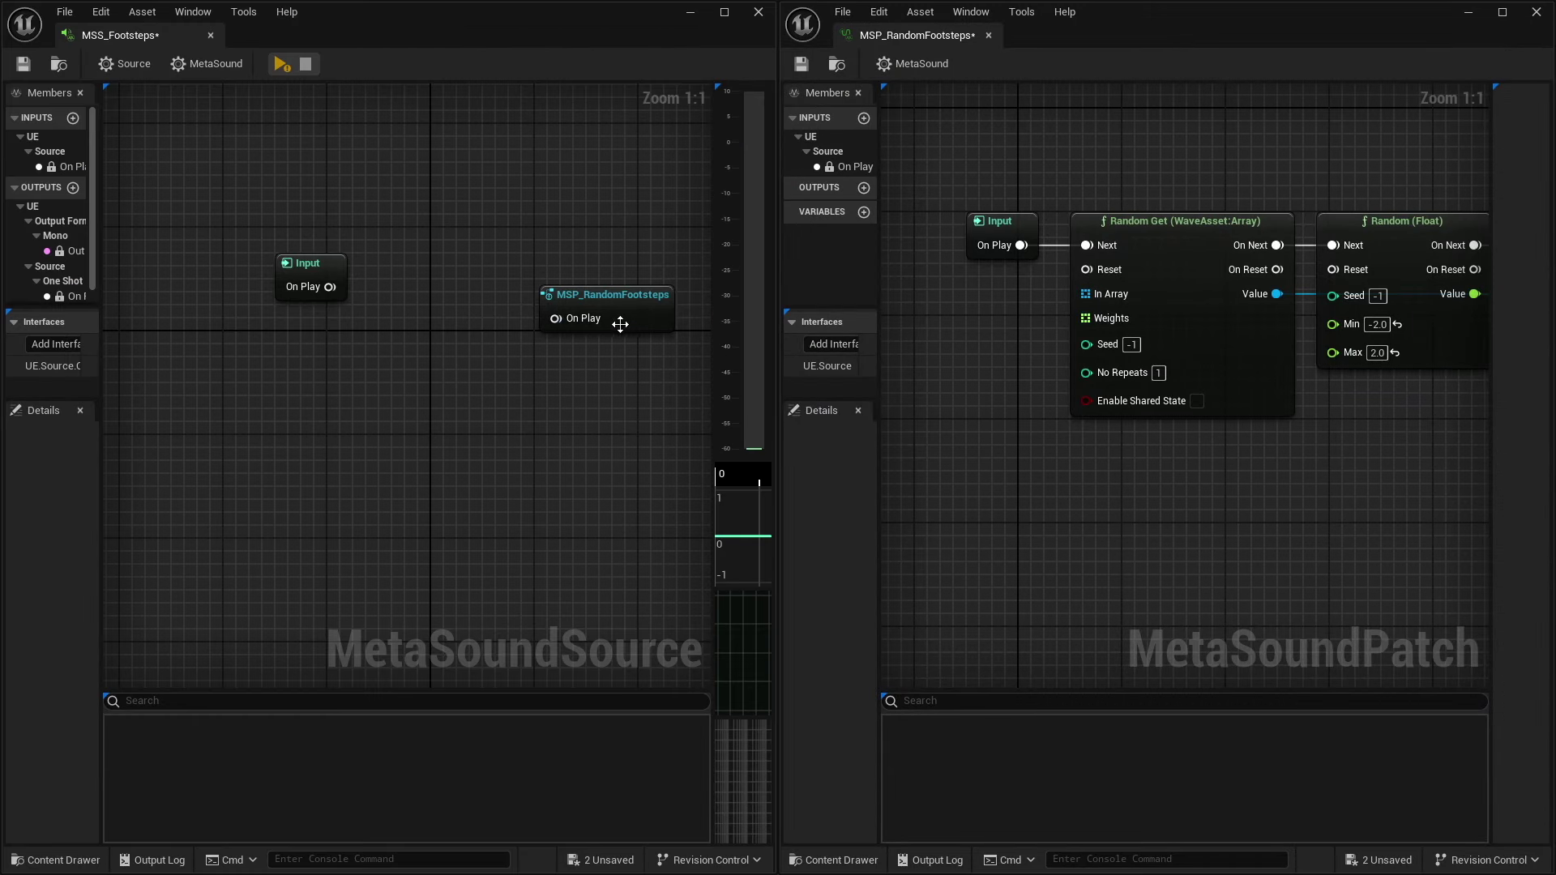
pyautogui.moveTo(620, 324); pyautogui.dragTo(484, 294)
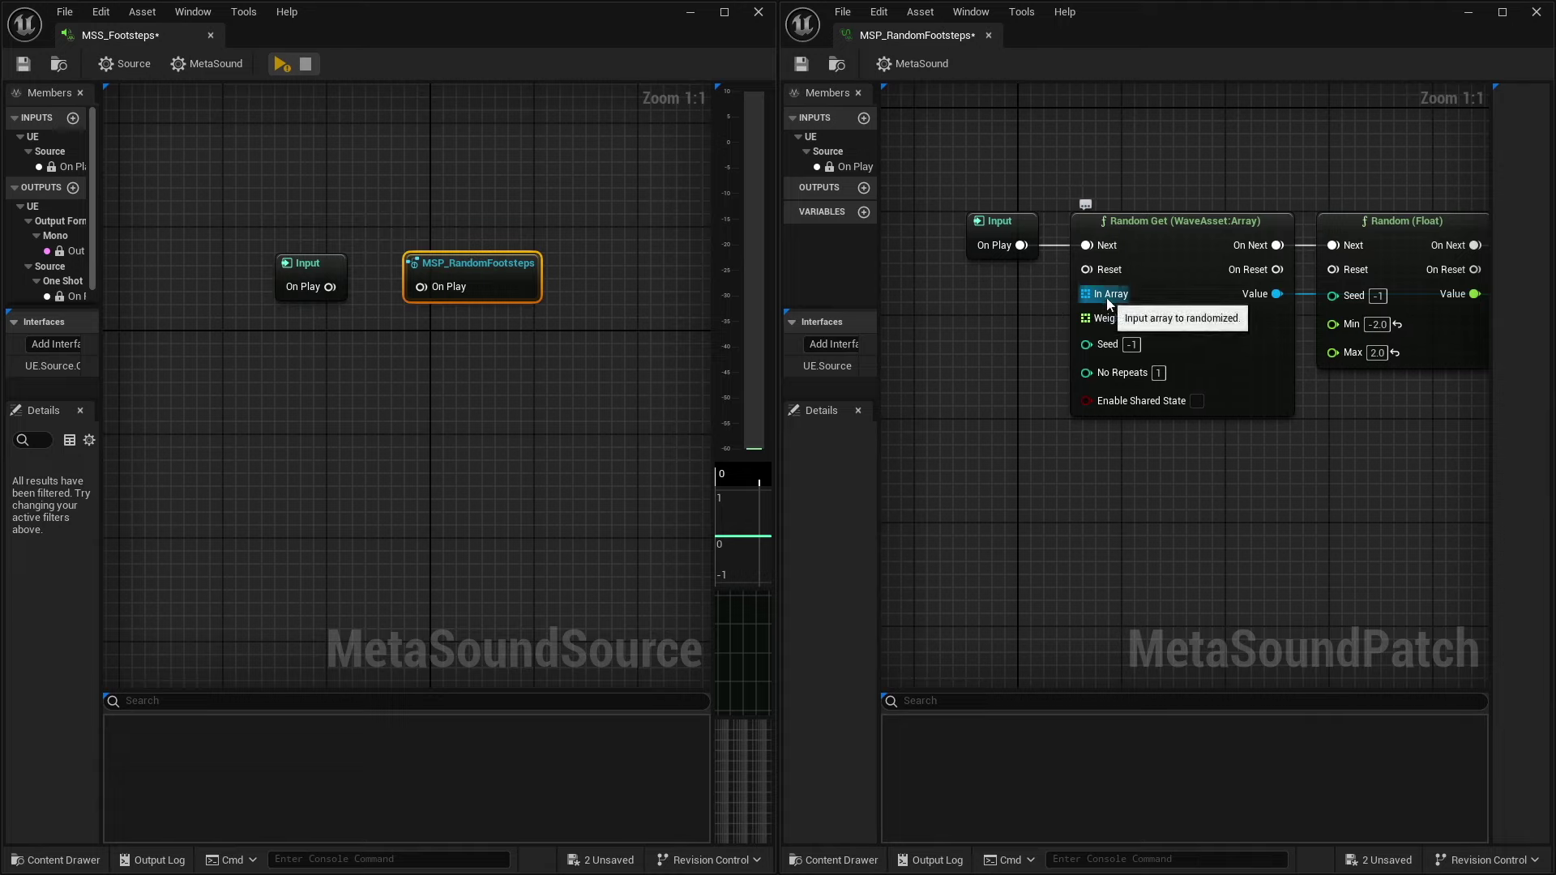
pyautogui.moveTo(1085, 297); pyautogui.dragTo(961, 343)
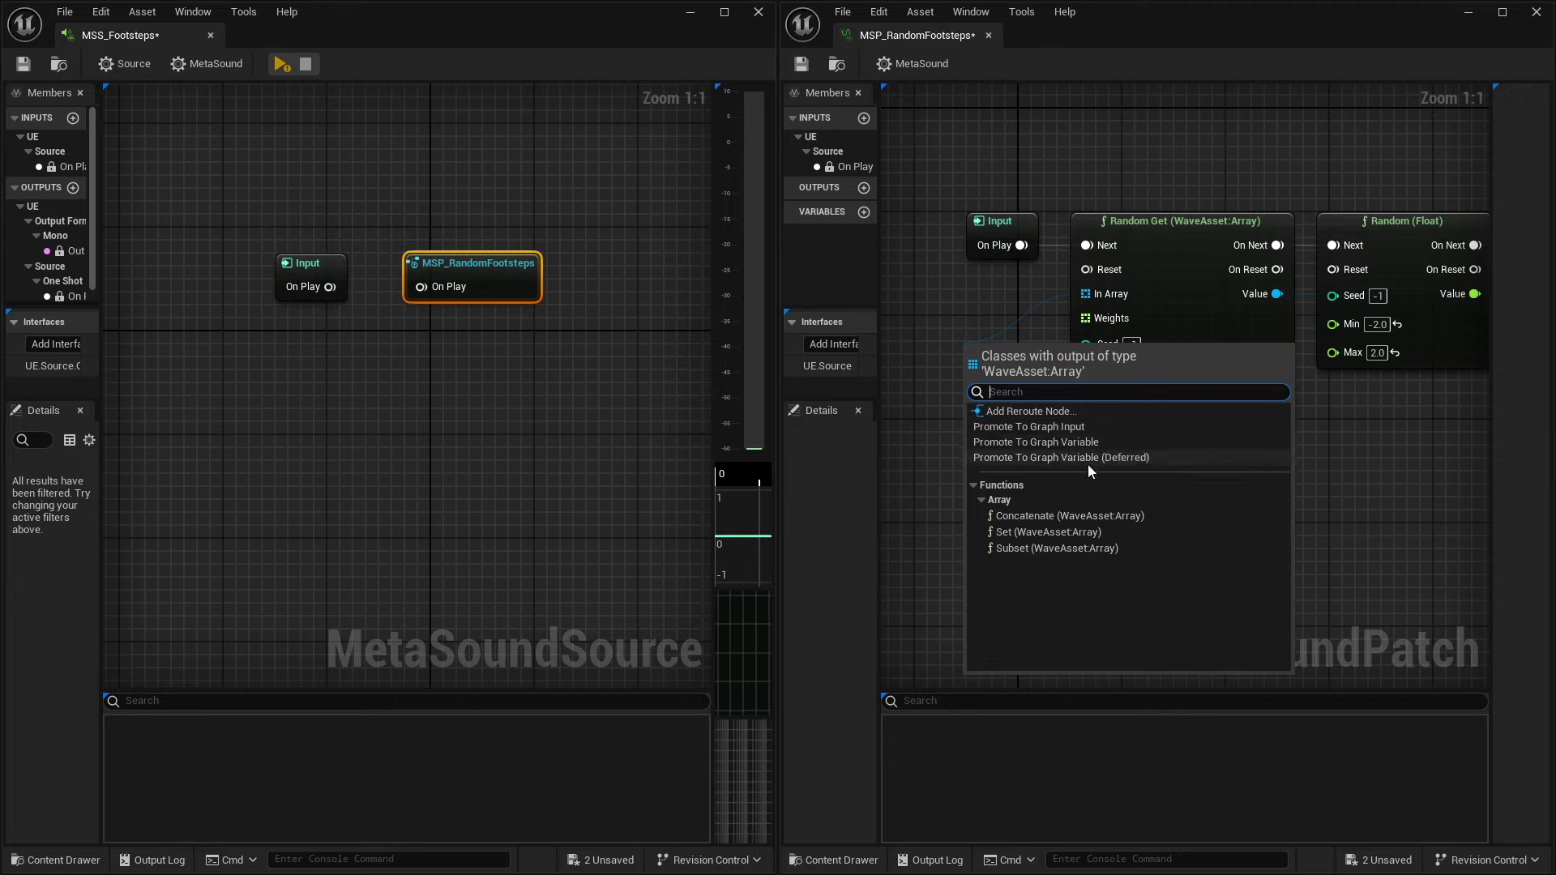
pyautogui.click(1057, 427)
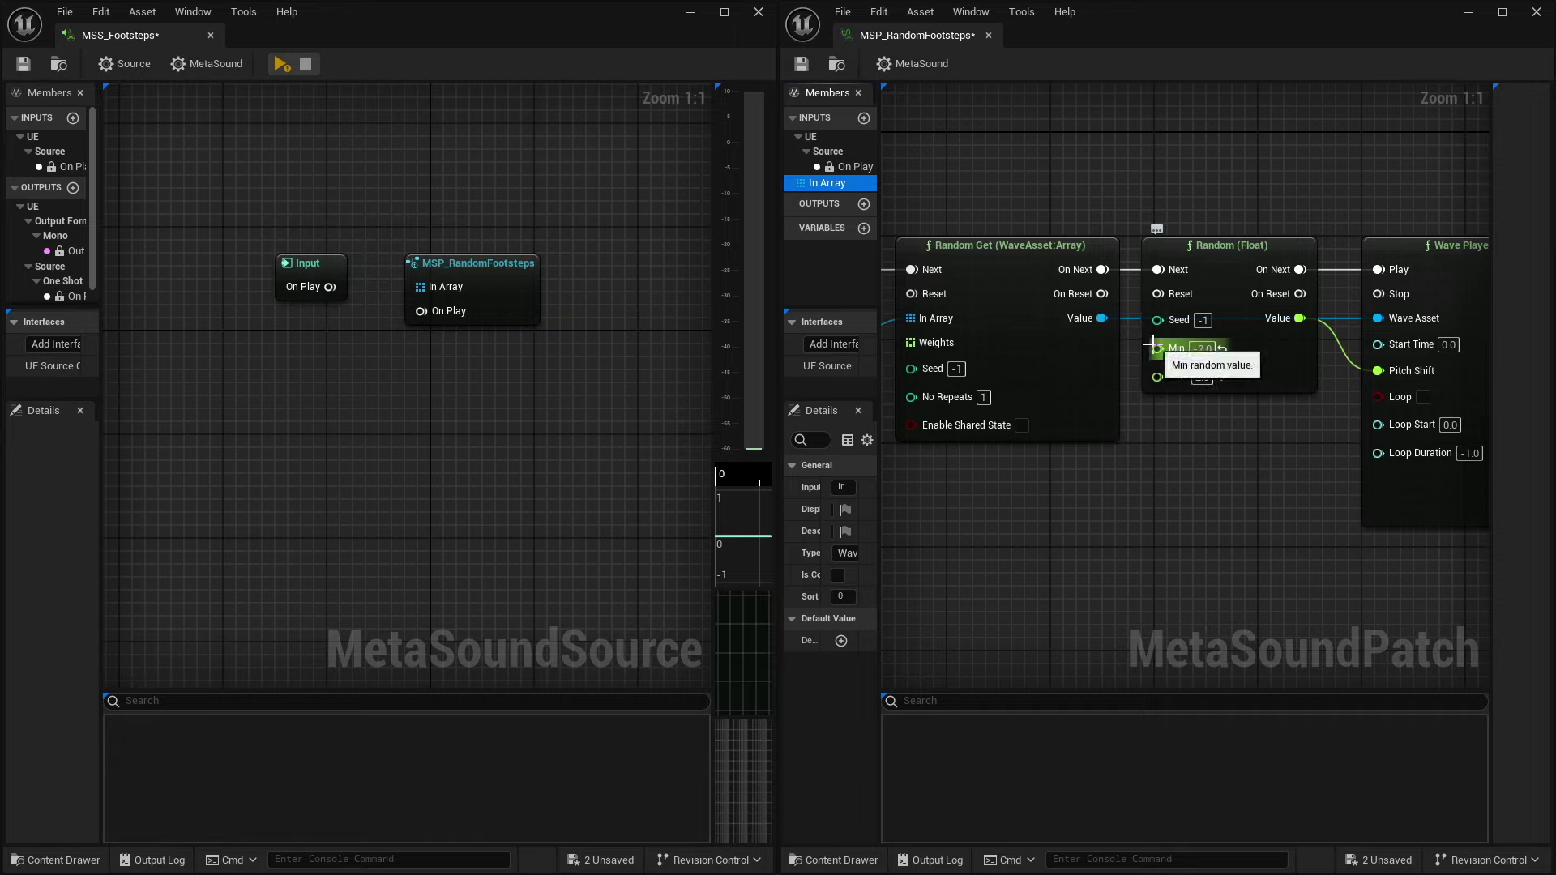
# - Expose Random (Float)'s Min as a patch input; Max accidentally becomes a graph variable
pyautogui.moveTo(1156, 349); pyautogui.dragTo(1106, 473)
pyautogui.click(1163, 556)
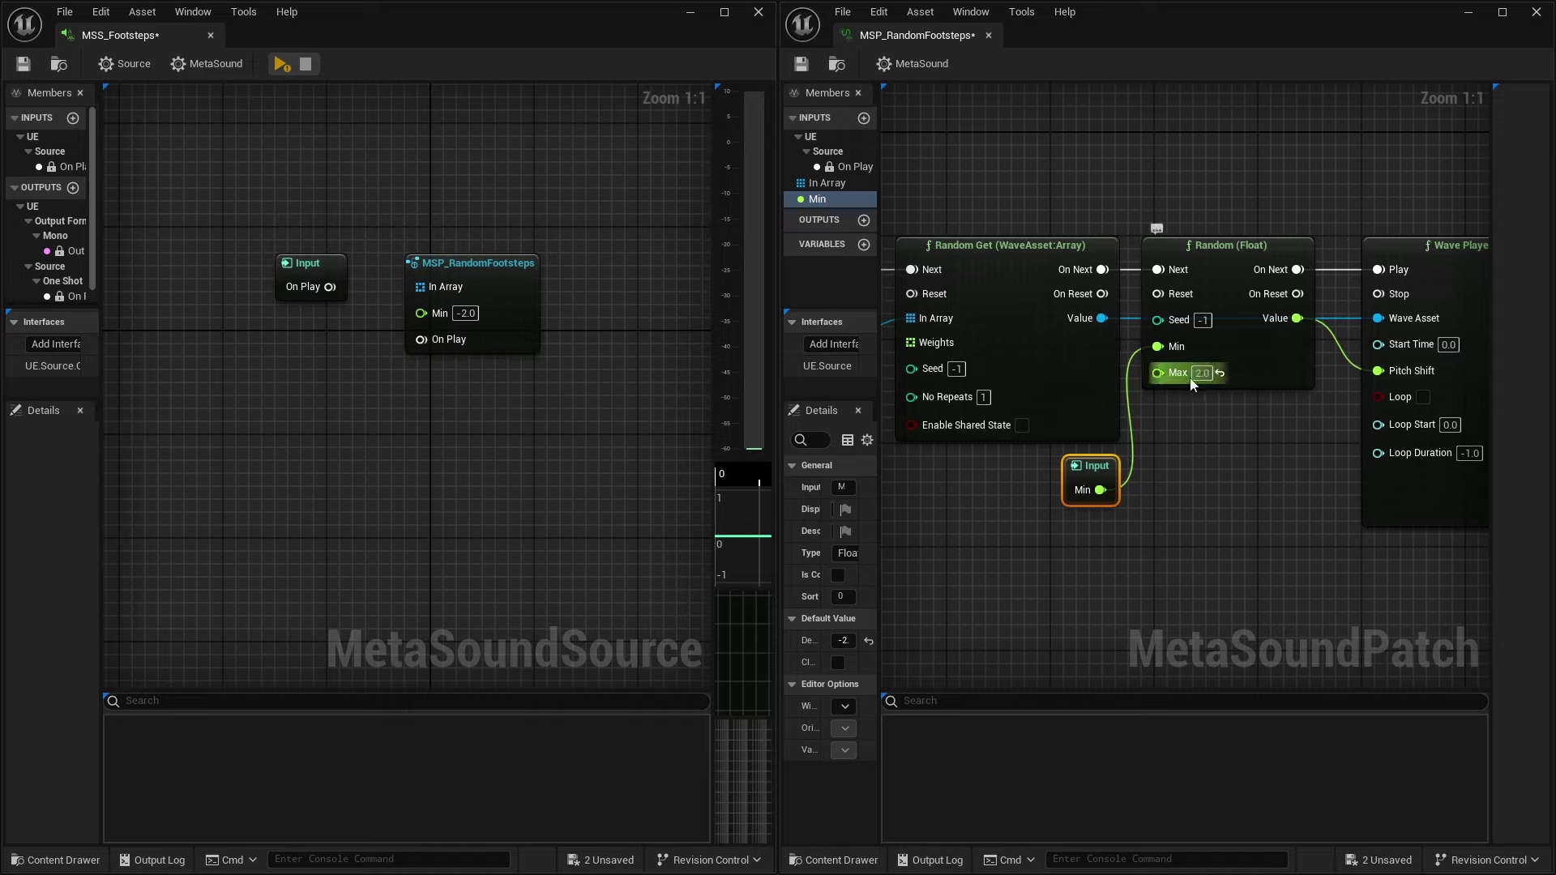
pyautogui.moveTo(1179, 376); pyautogui.dragTo(1125, 556)
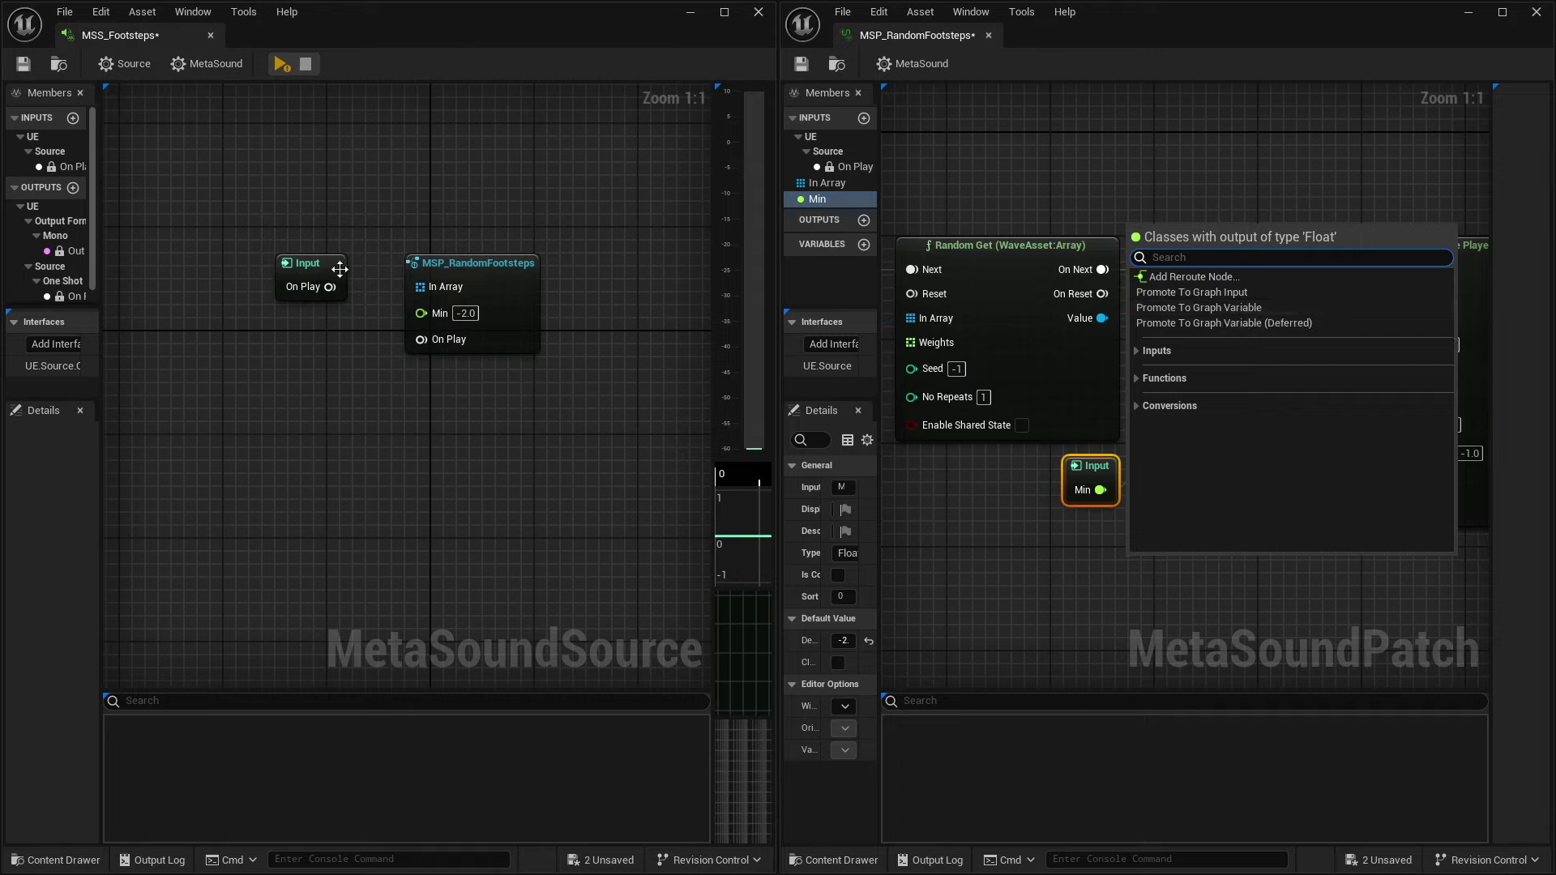
pyautogui.click(1198, 307)
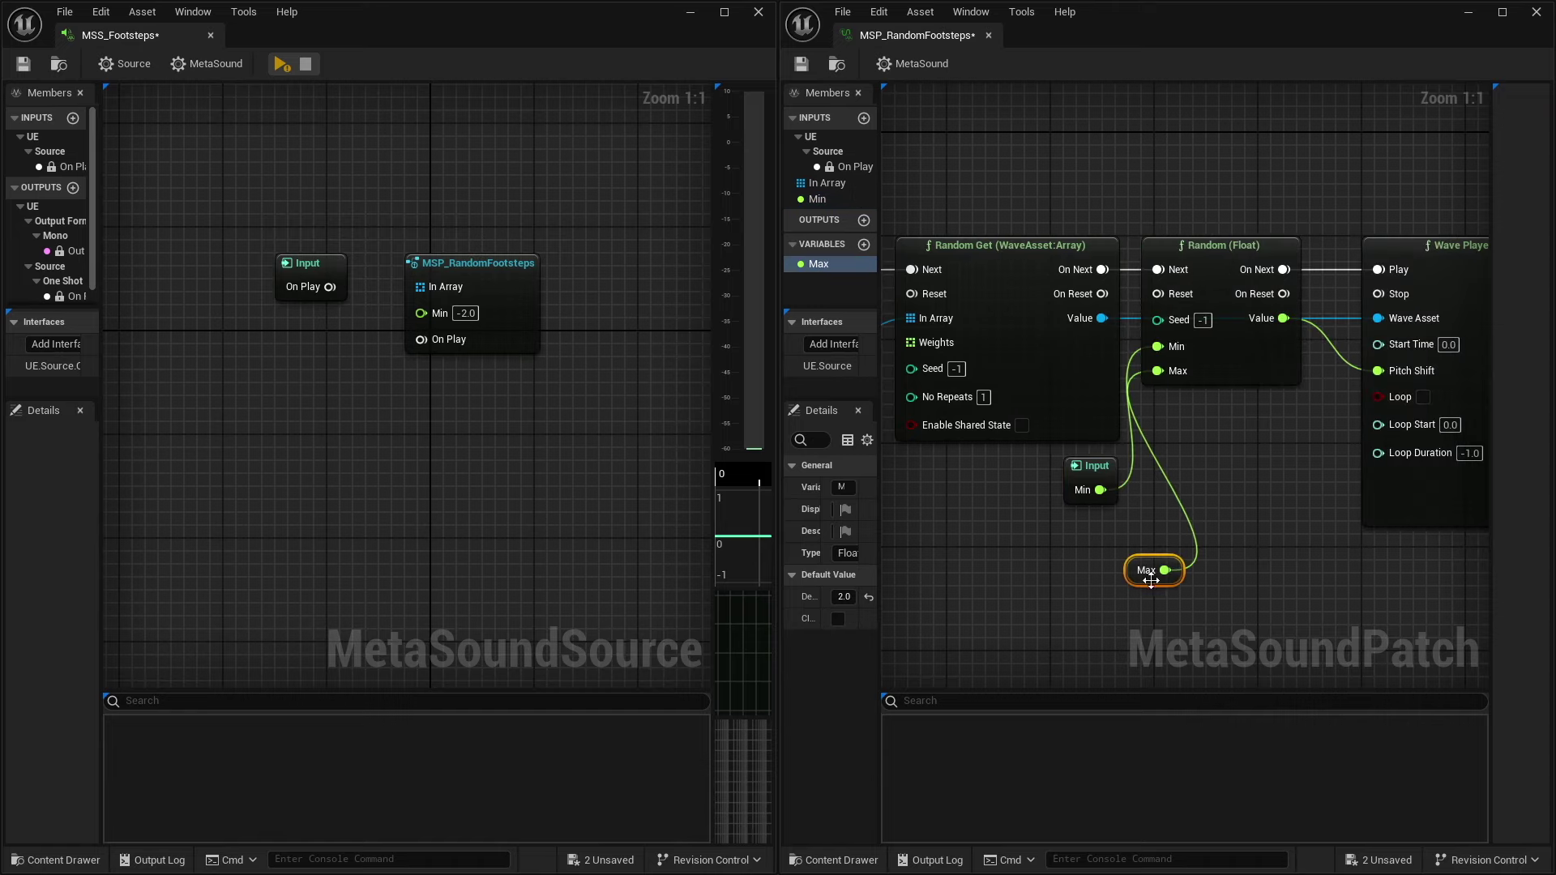
pyautogui.moveTo(1151, 580); pyautogui.dragTo(1088, 545)
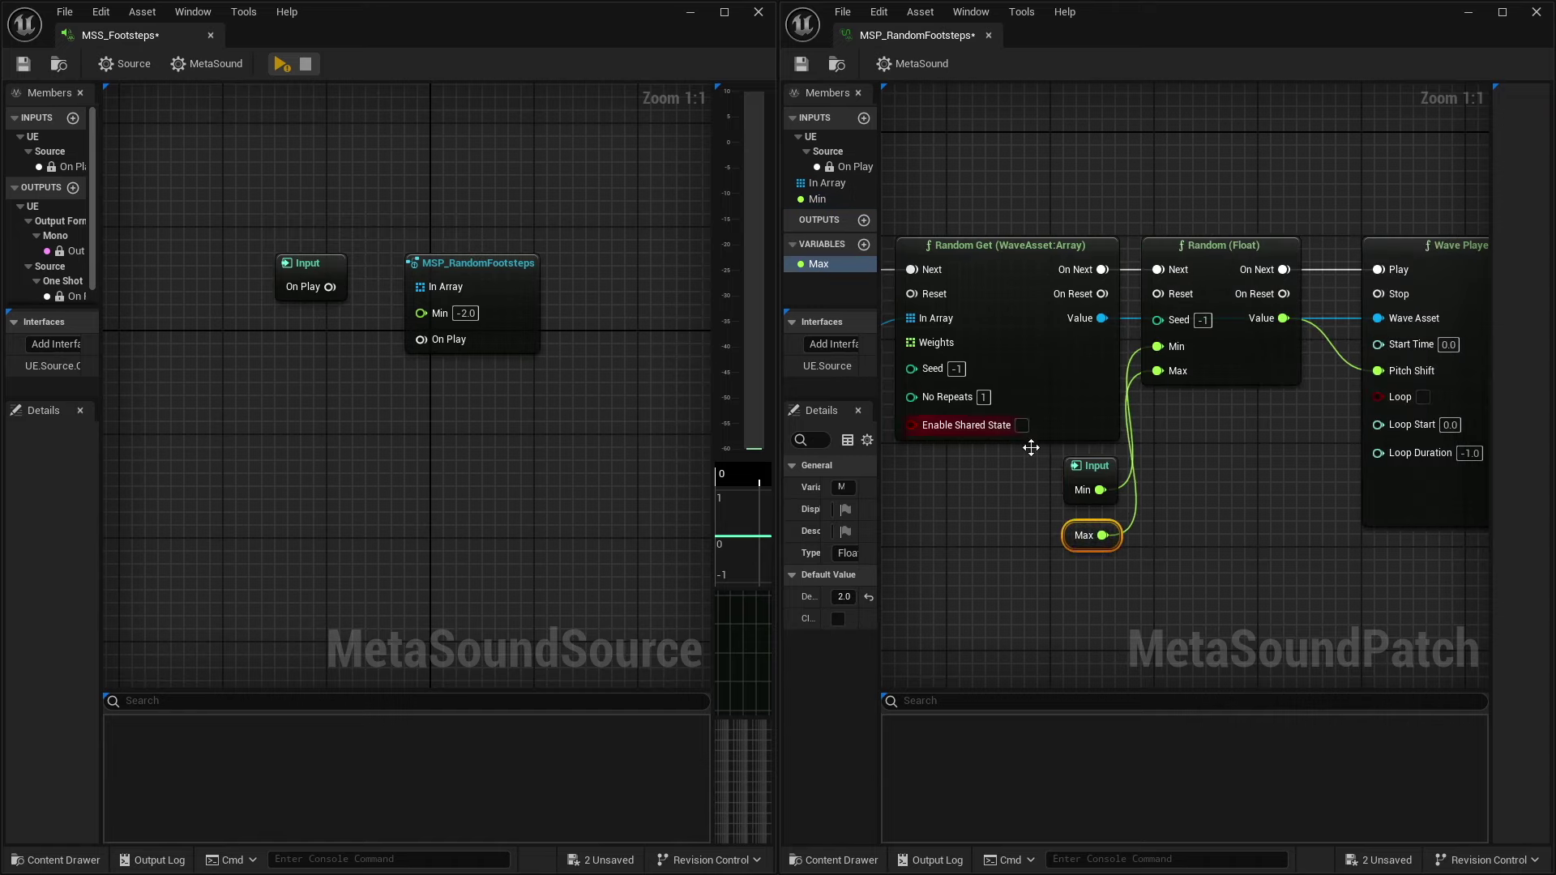
# - Delete the stray Max getter and variable, then expose Max as a patch input
pyautogui.click(1103, 591)
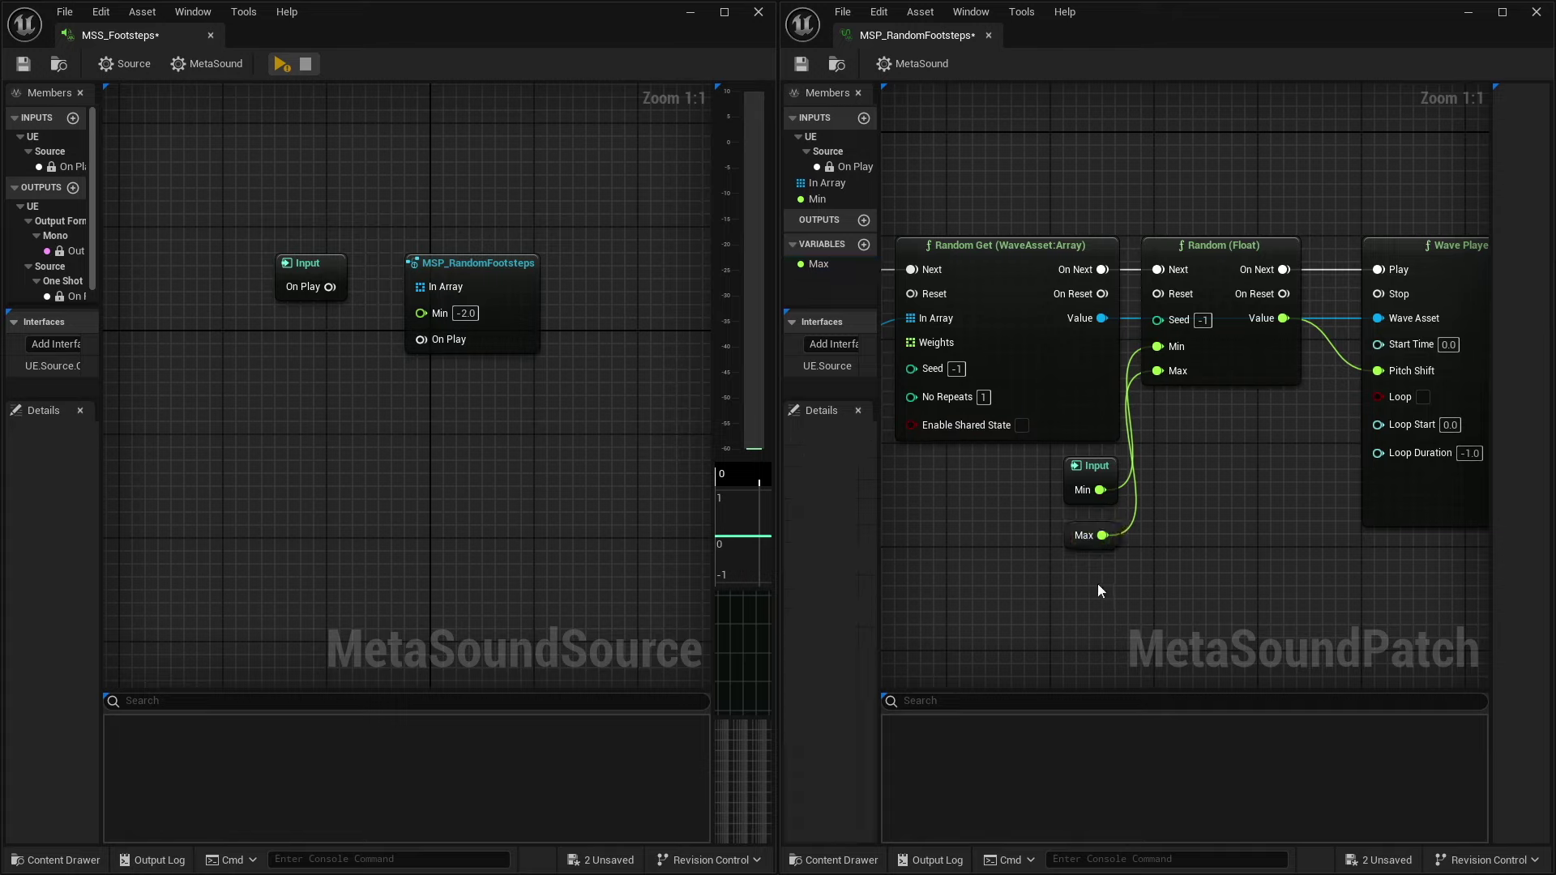
pyautogui.click(1077, 538)
pyautogui.press('Delete')
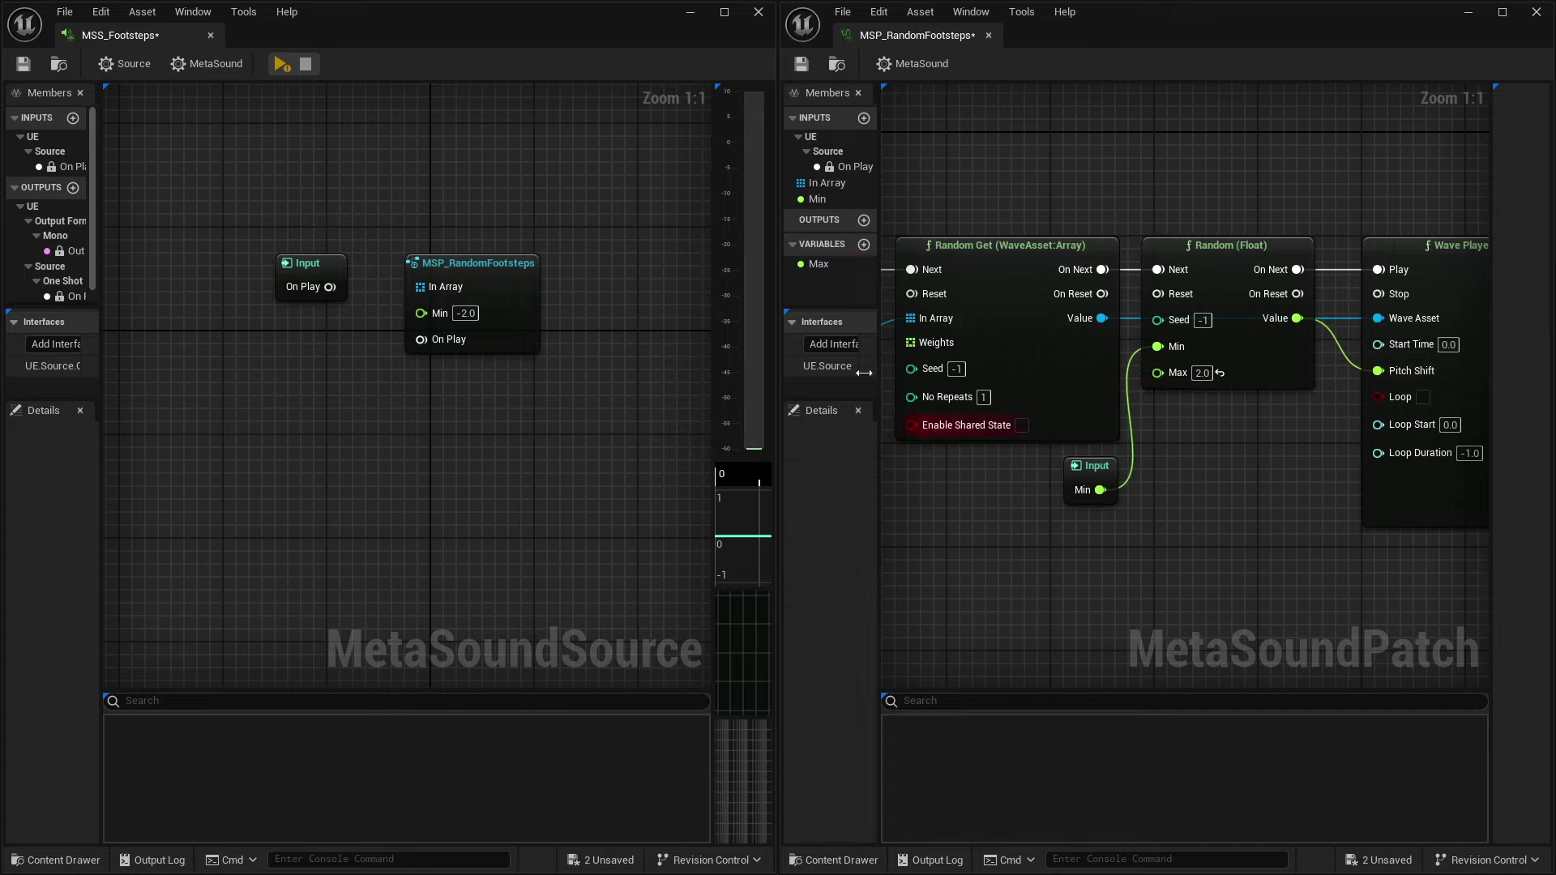
pyautogui.click(824, 269)
pyautogui.press('Delete')
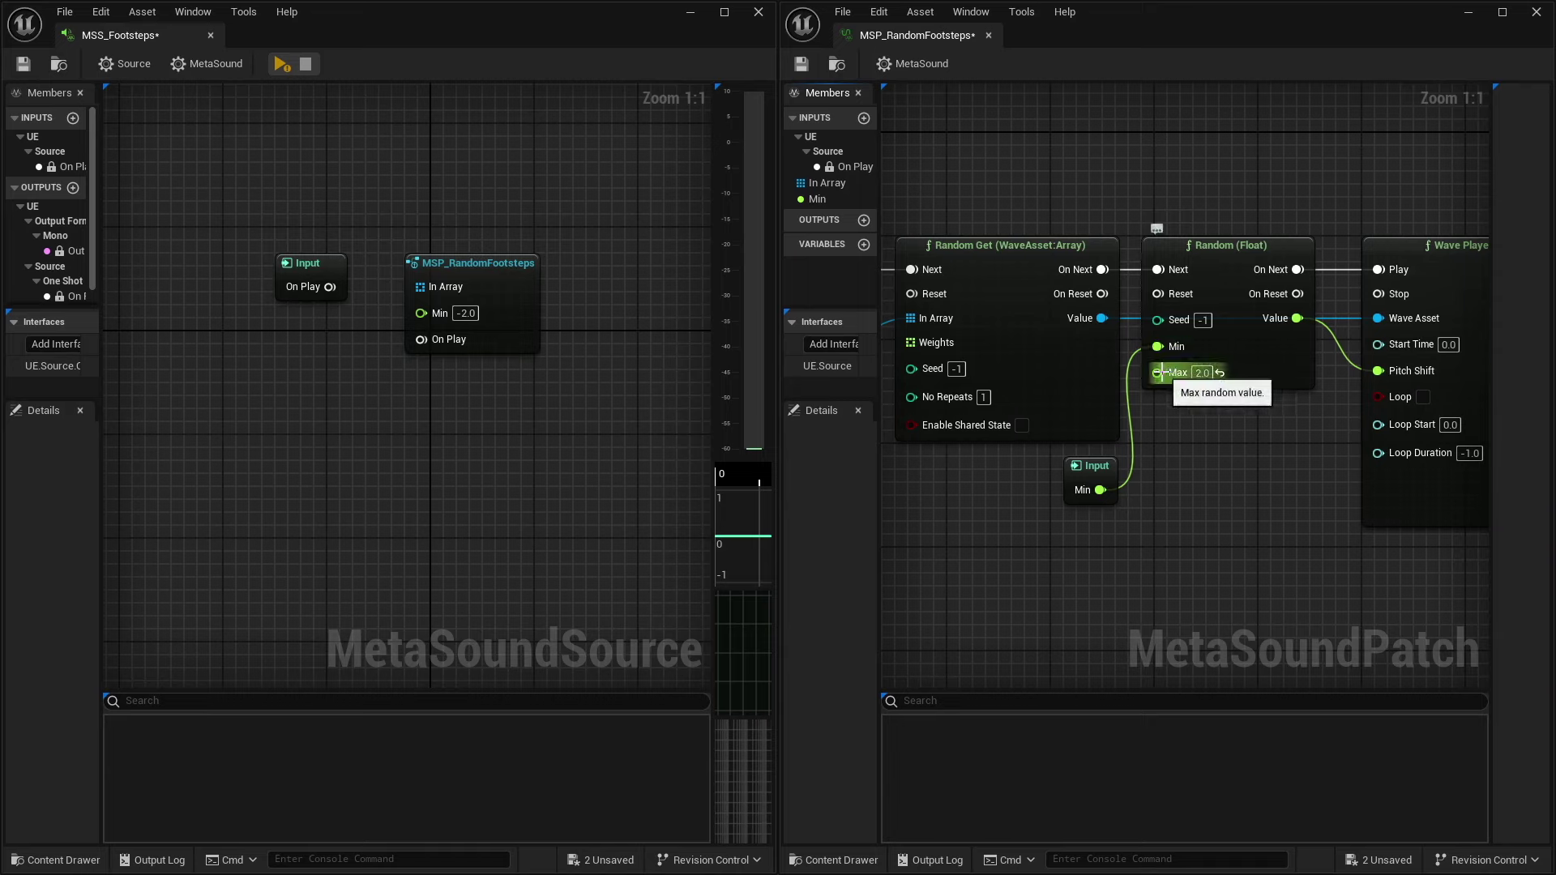
pyautogui.moveTo(1157, 373); pyautogui.dragTo(1101, 534)
pyautogui.click(1159, 291)
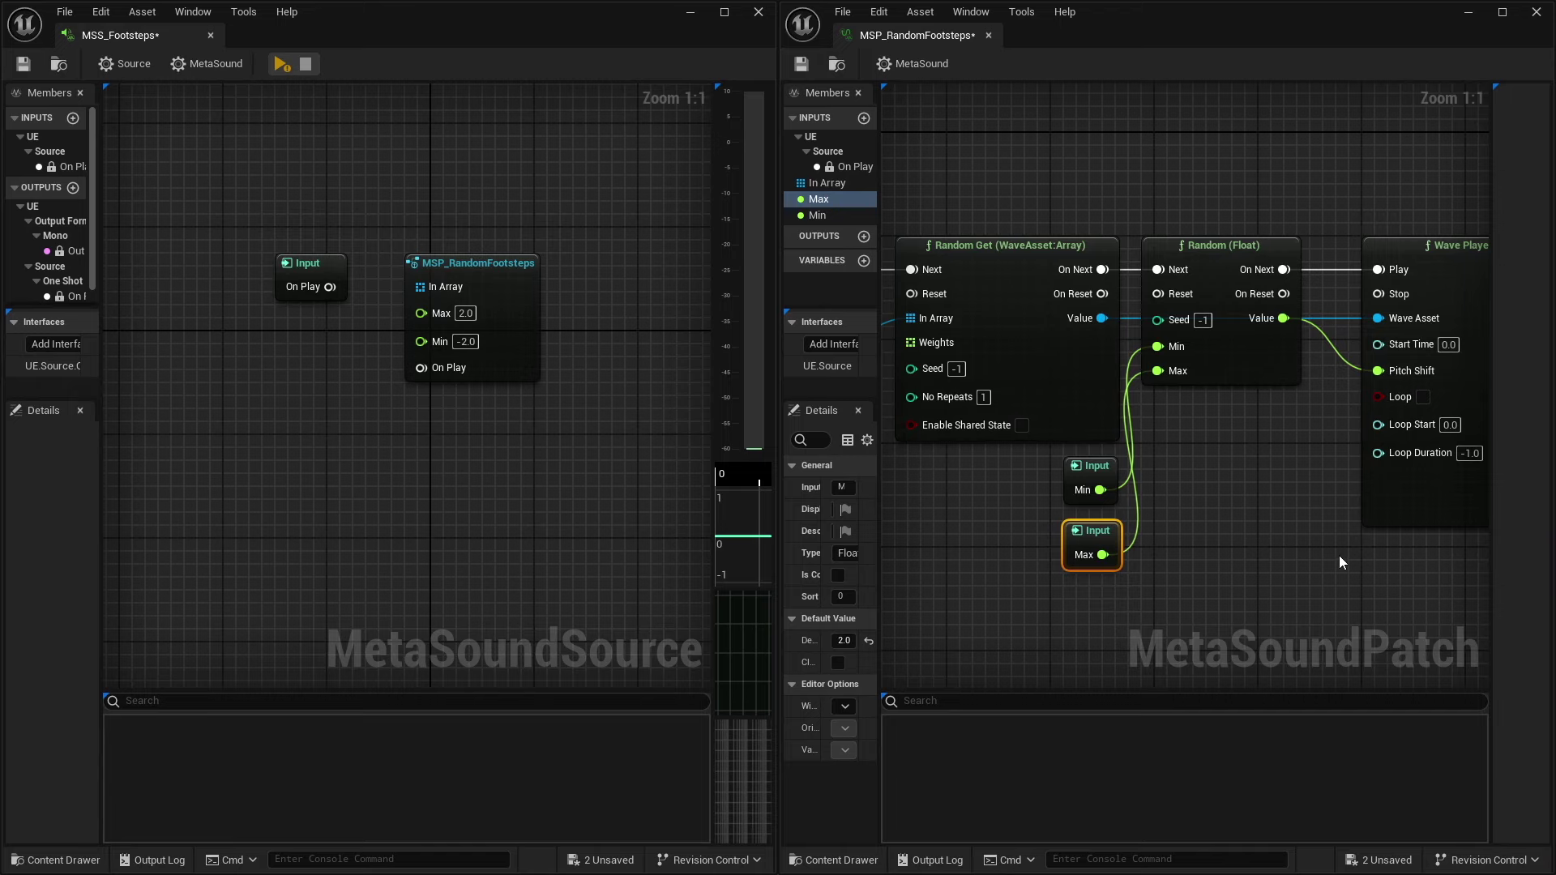
# - Promote the Wave Player's On Finished and Out Mono pins to patch outputs
pyautogui.moveTo(1335, 553); pyautogui.dragTo(998, 559, button='right')
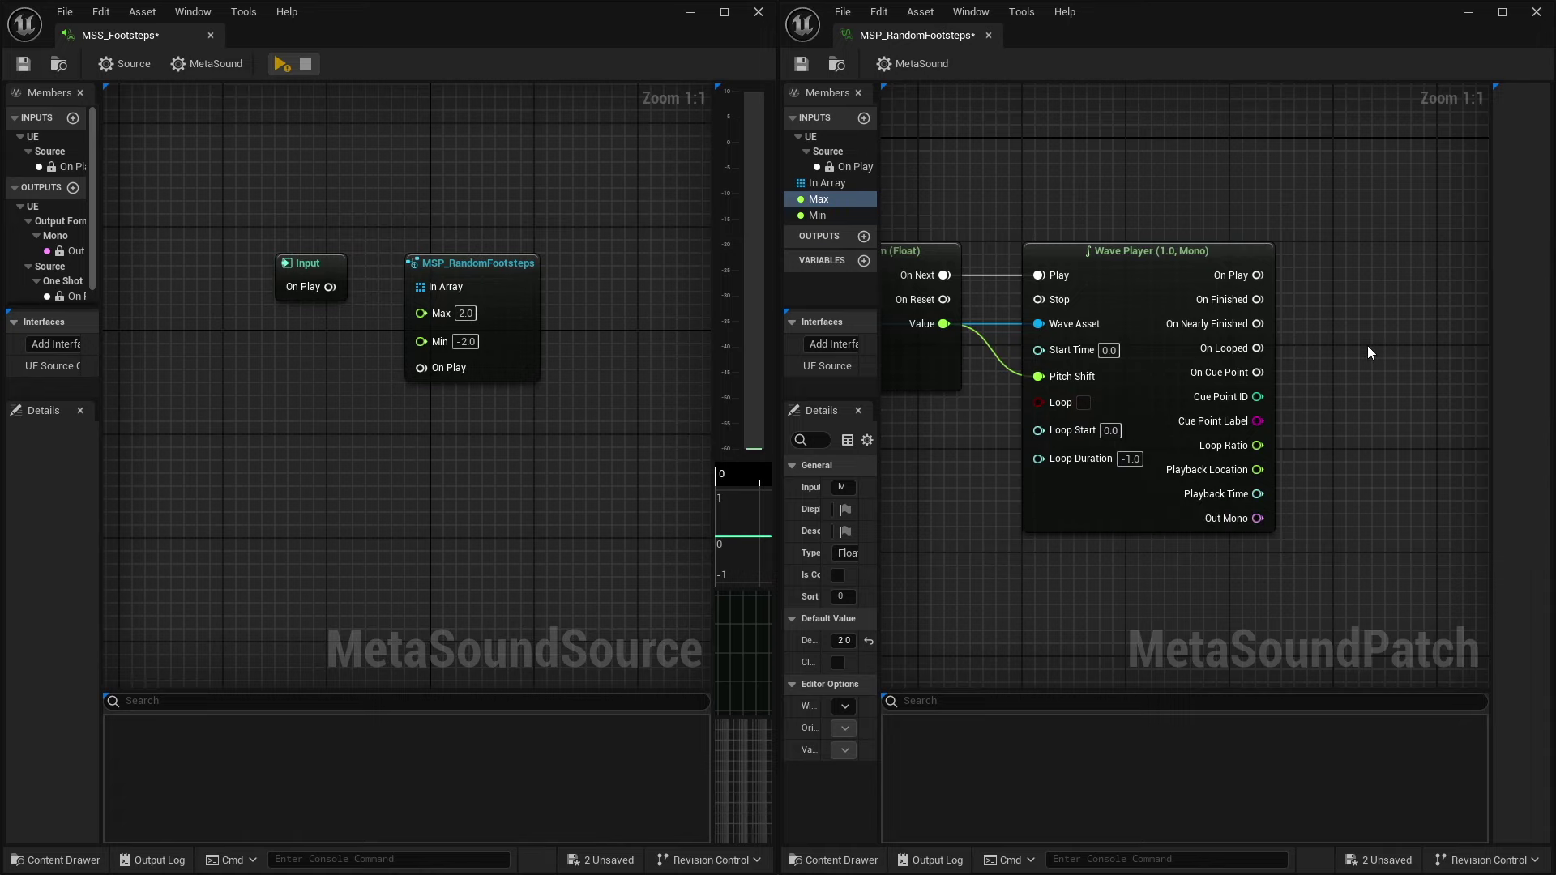
pyautogui.moveTo(1368, 347); pyautogui.dragTo(1140, 337, button='right')
pyautogui.moveTo(1028, 290); pyautogui.dragTo(1141, 265)
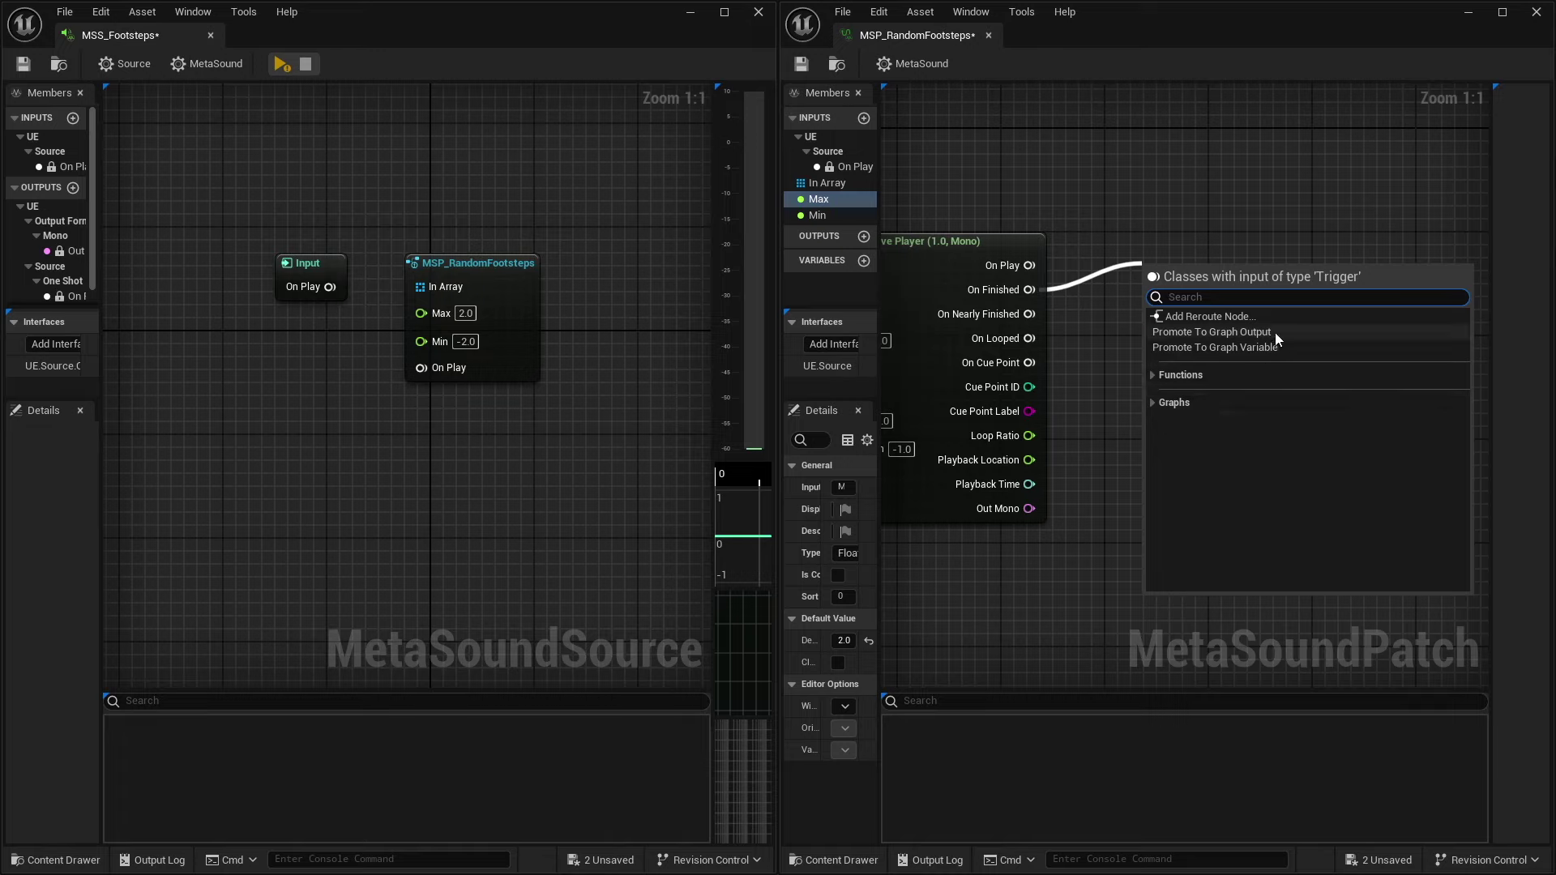
pyautogui.click(1253, 332)
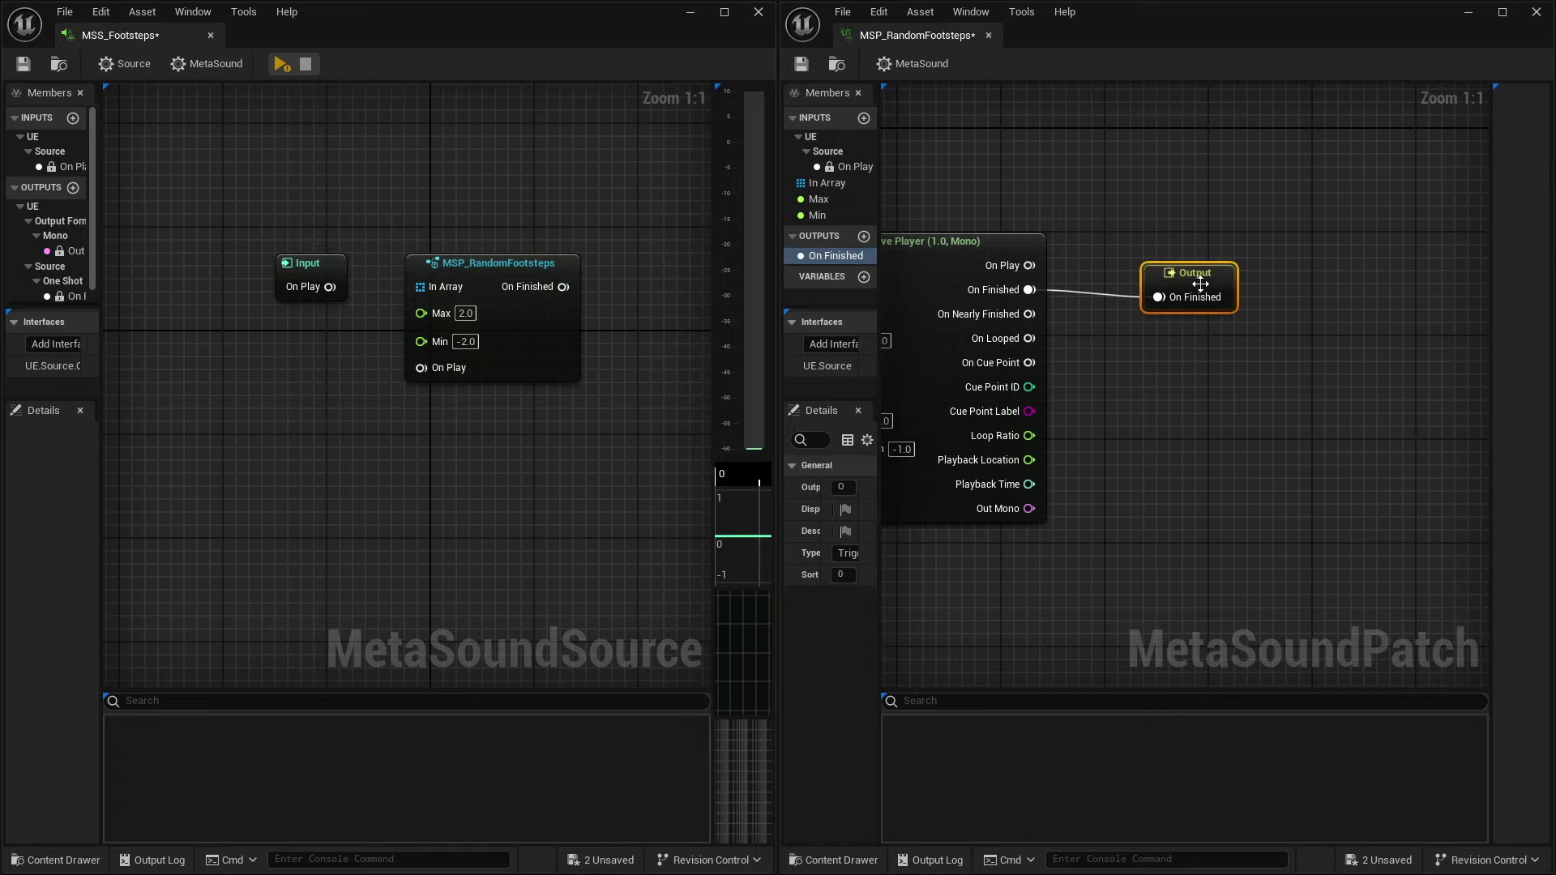
pyautogui.moveTo(1200, 284); pyautogui.dragTo(1138, 274)
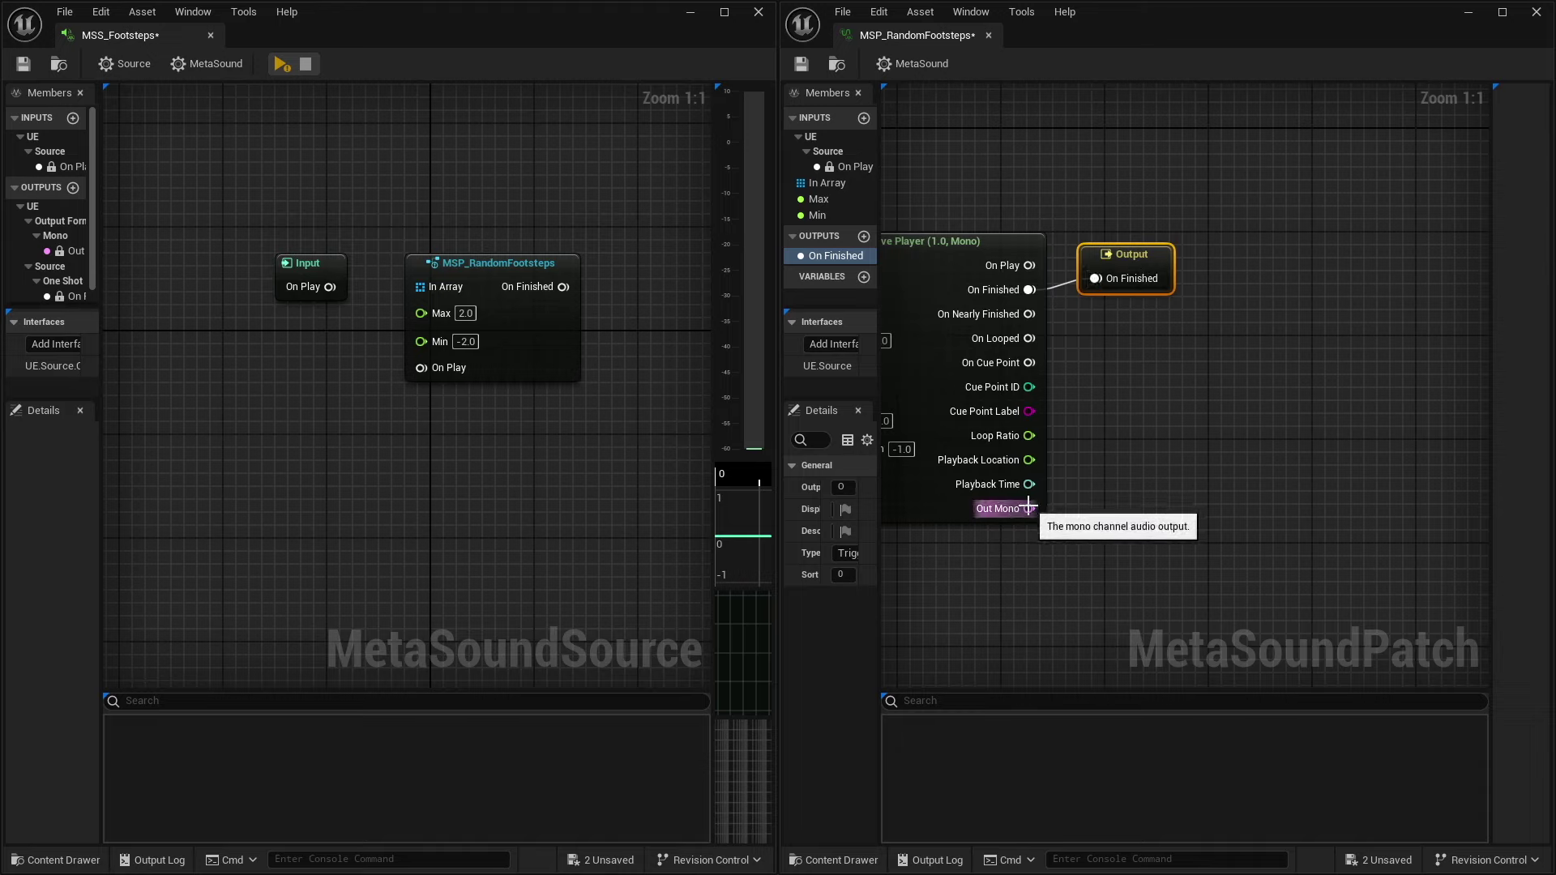
pyautogui.moveTo(1029, 508); pyautogui.dragTo(1107, 478)
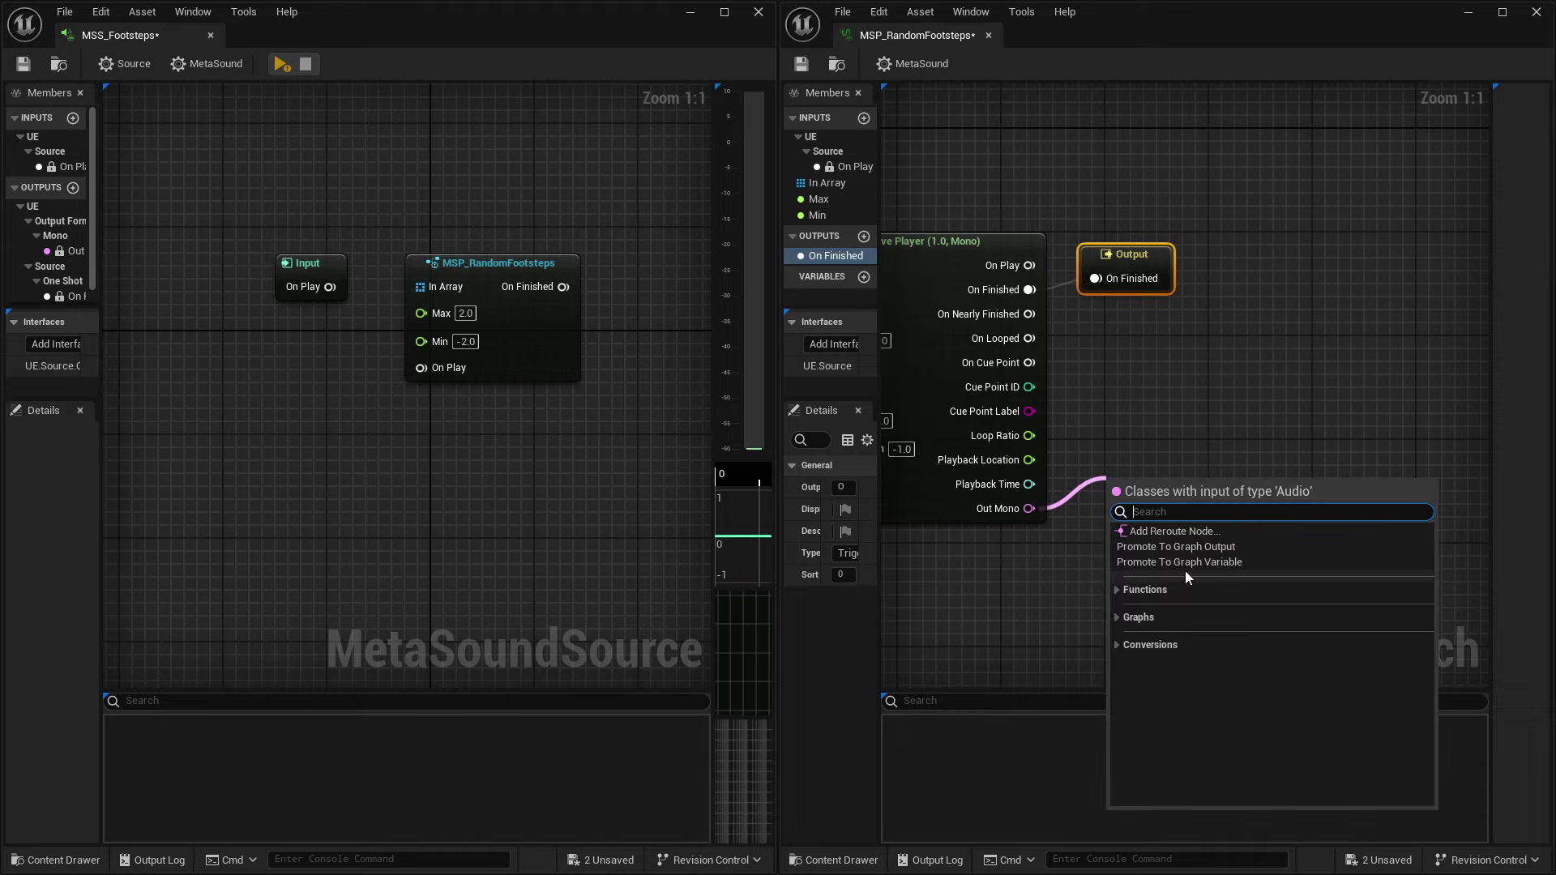
pyautogui.click(1222, 548)
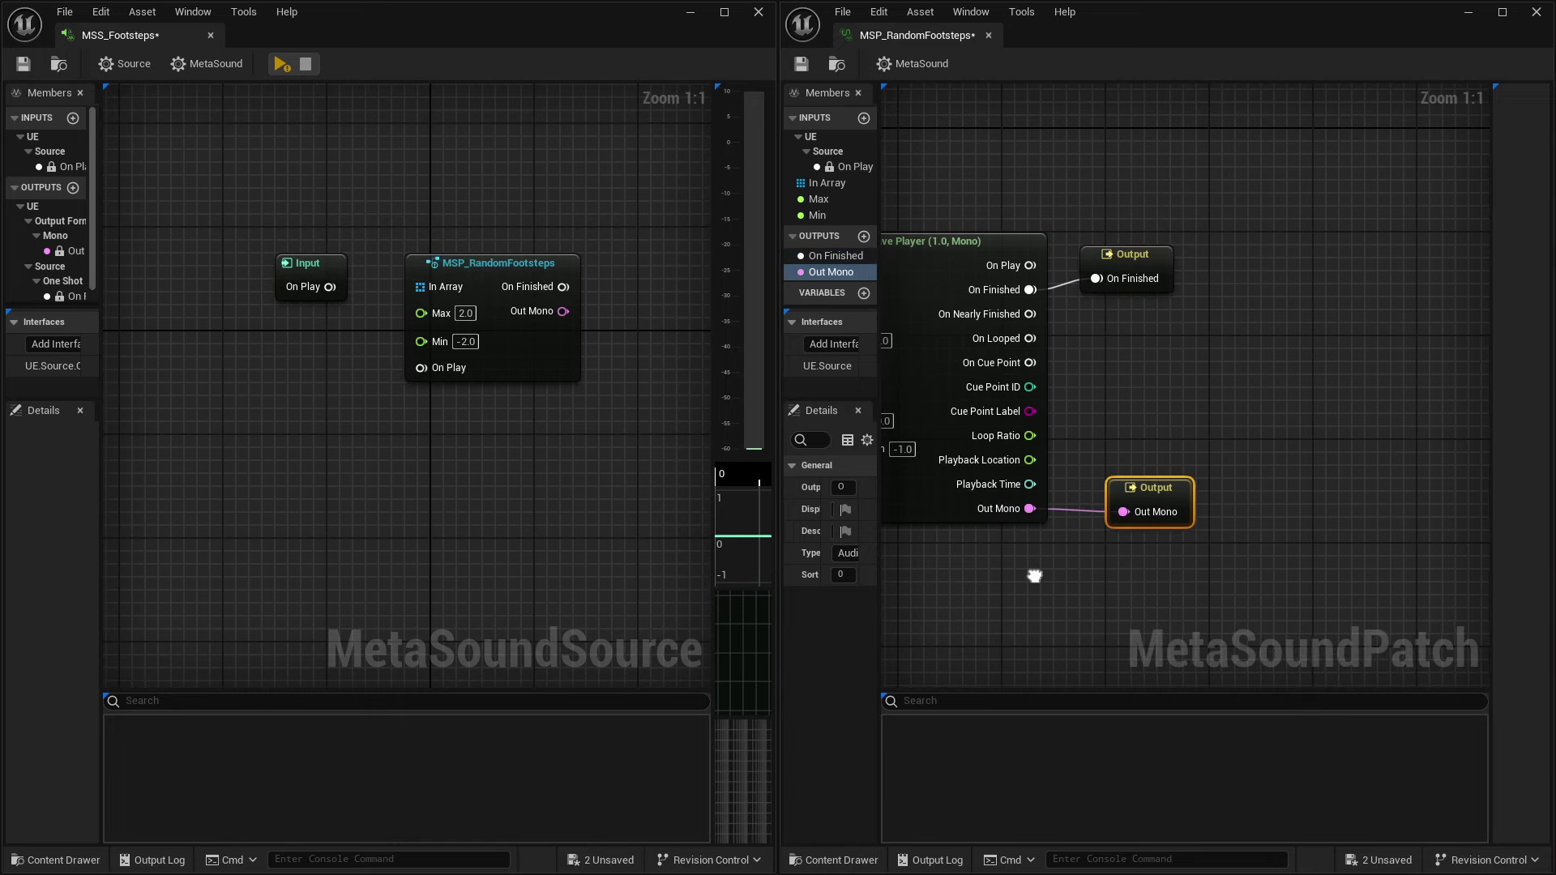
# - Recentre and zoom out the patch graph, then widen the Members and Details panels
pyautogui.moveTo(1065, 580); pyautogui.dragTo(1359, 541, button='right')
pyautogui.scroll(-5, 1358, 542)
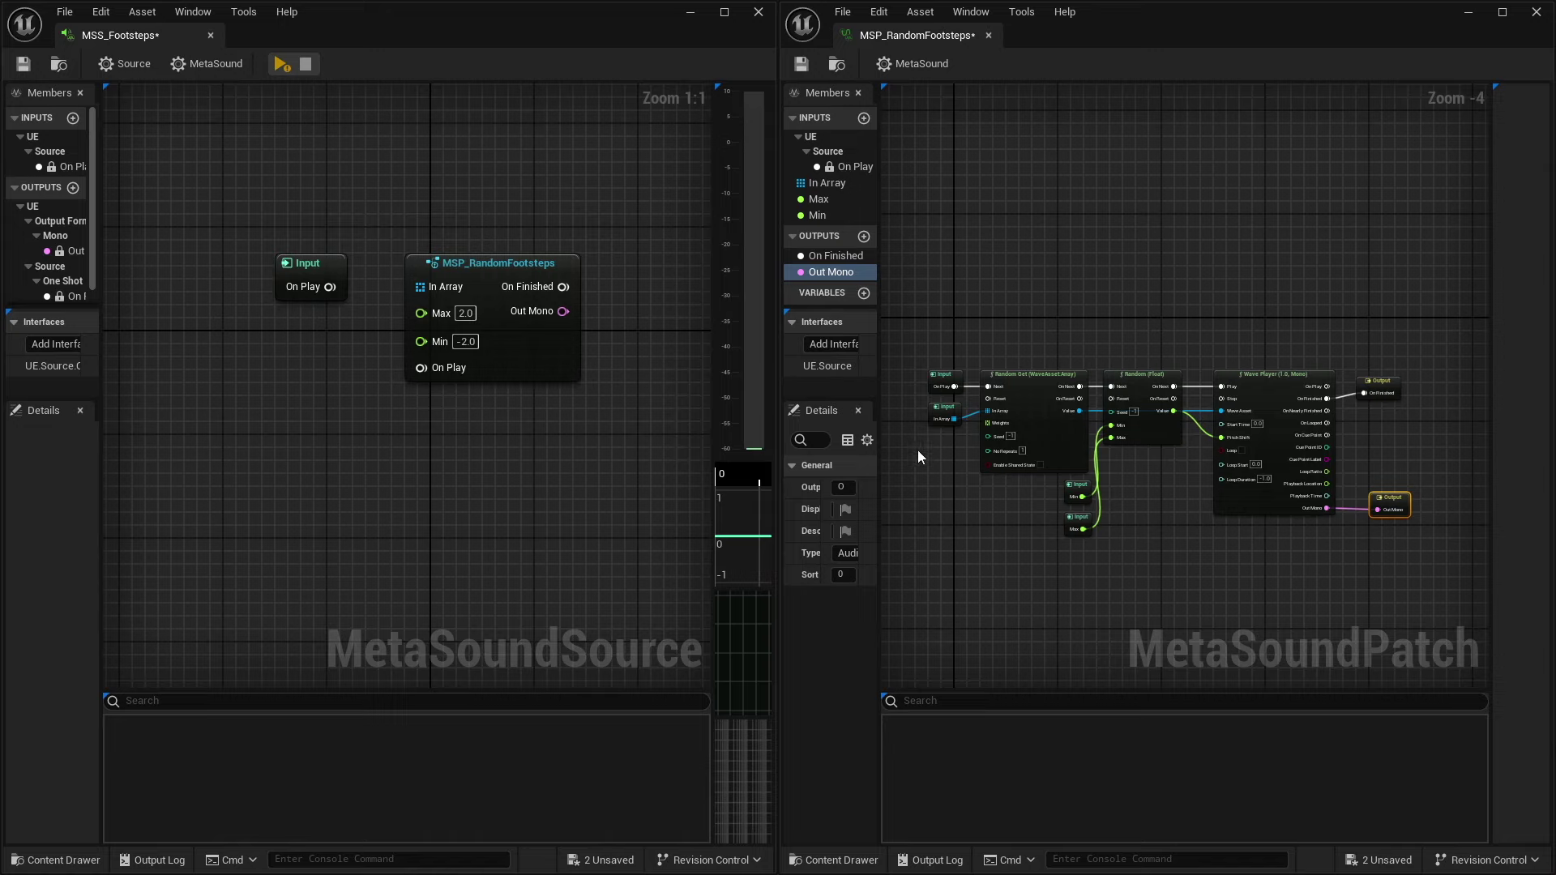
pyautogui.moveTo(879, 440); pyautogui.dragTo(984, 441)
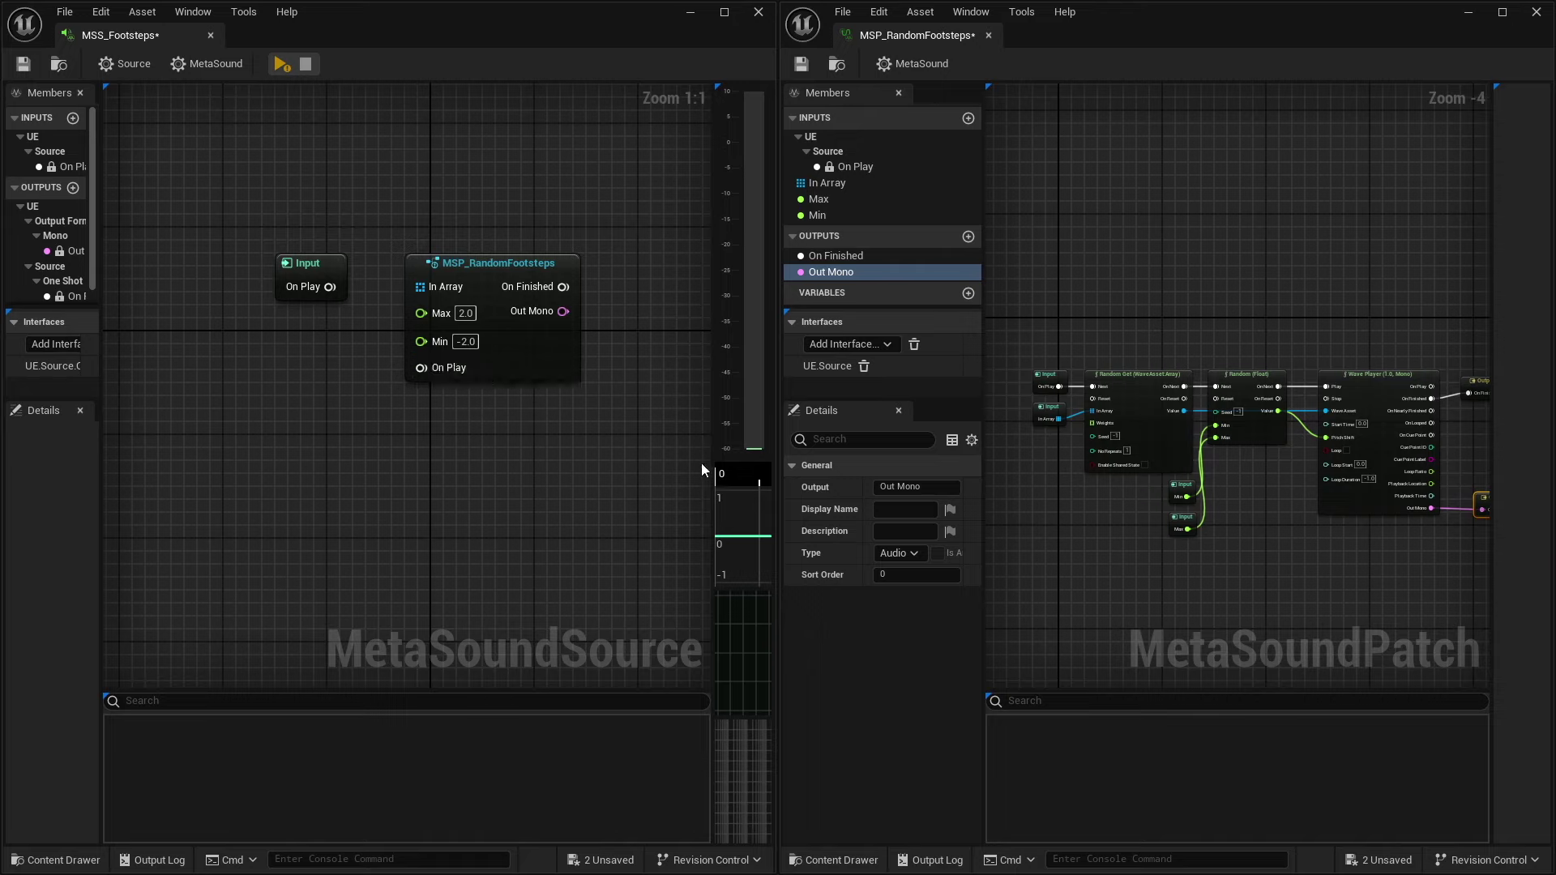
# - Set the In Array input's Sort Order to 1 in the Details panel
pyautogui.click(1054, 386)
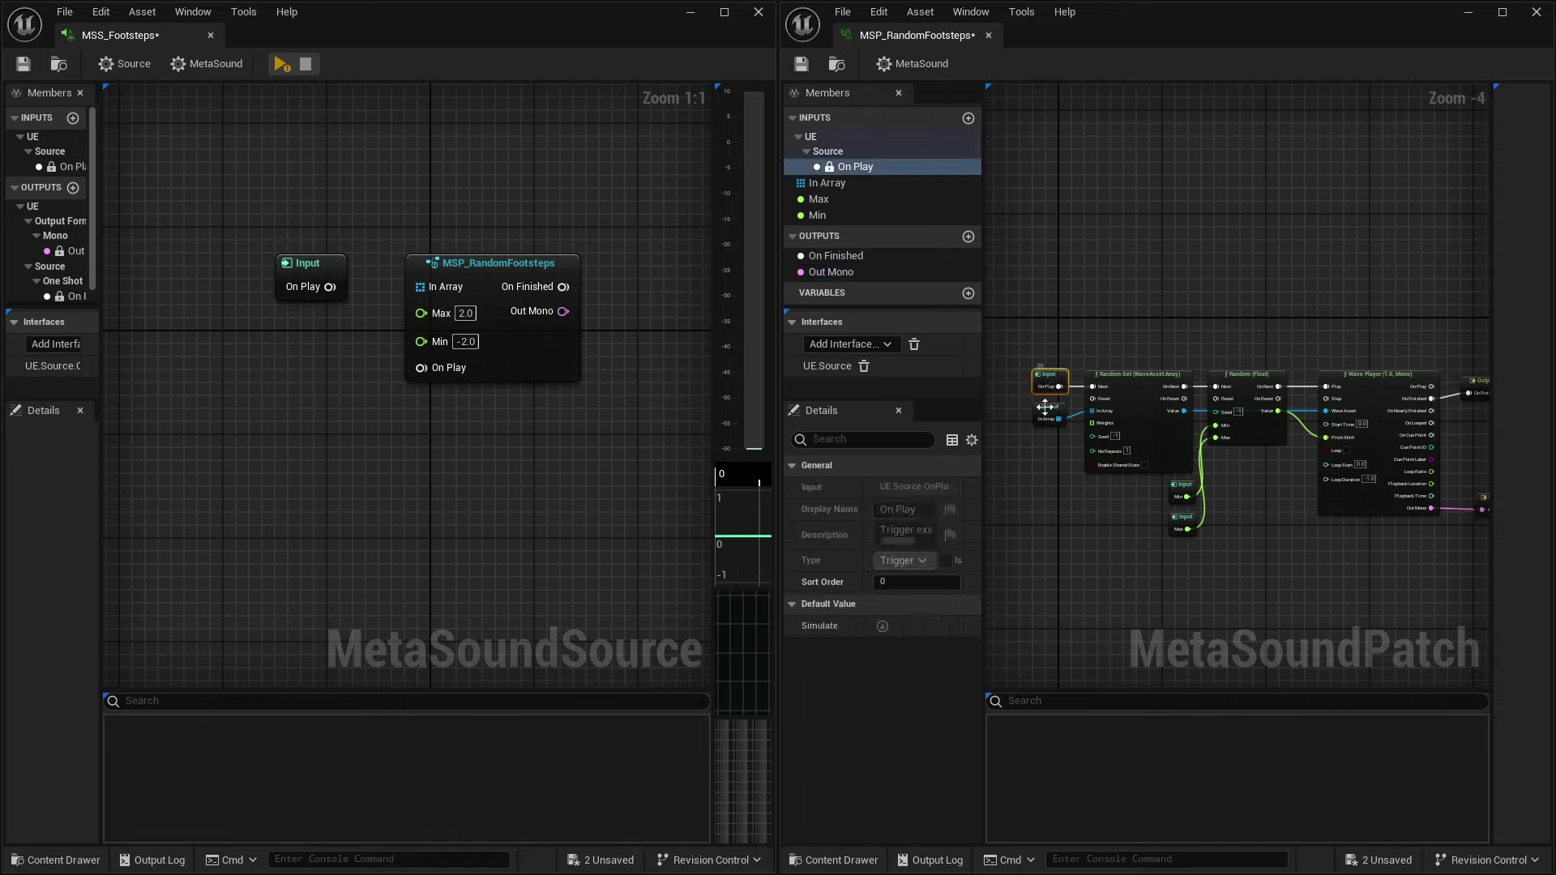
pyautogui.click(1050, 415)
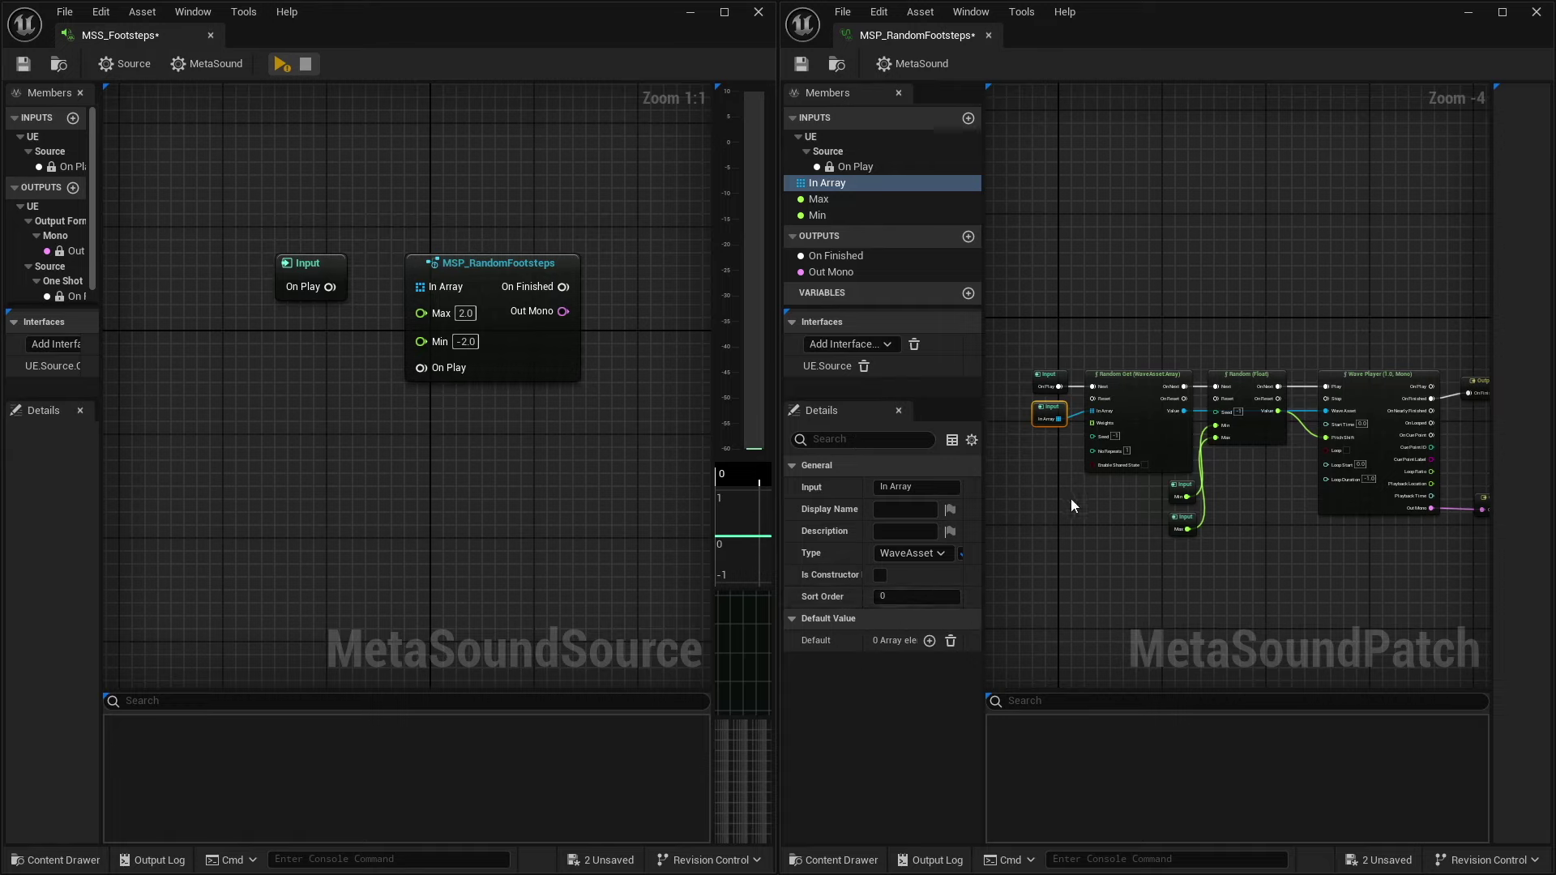
pyautogui.moveTo(1072, 499); pyautogui.dragTo(1110, 559, button='right')
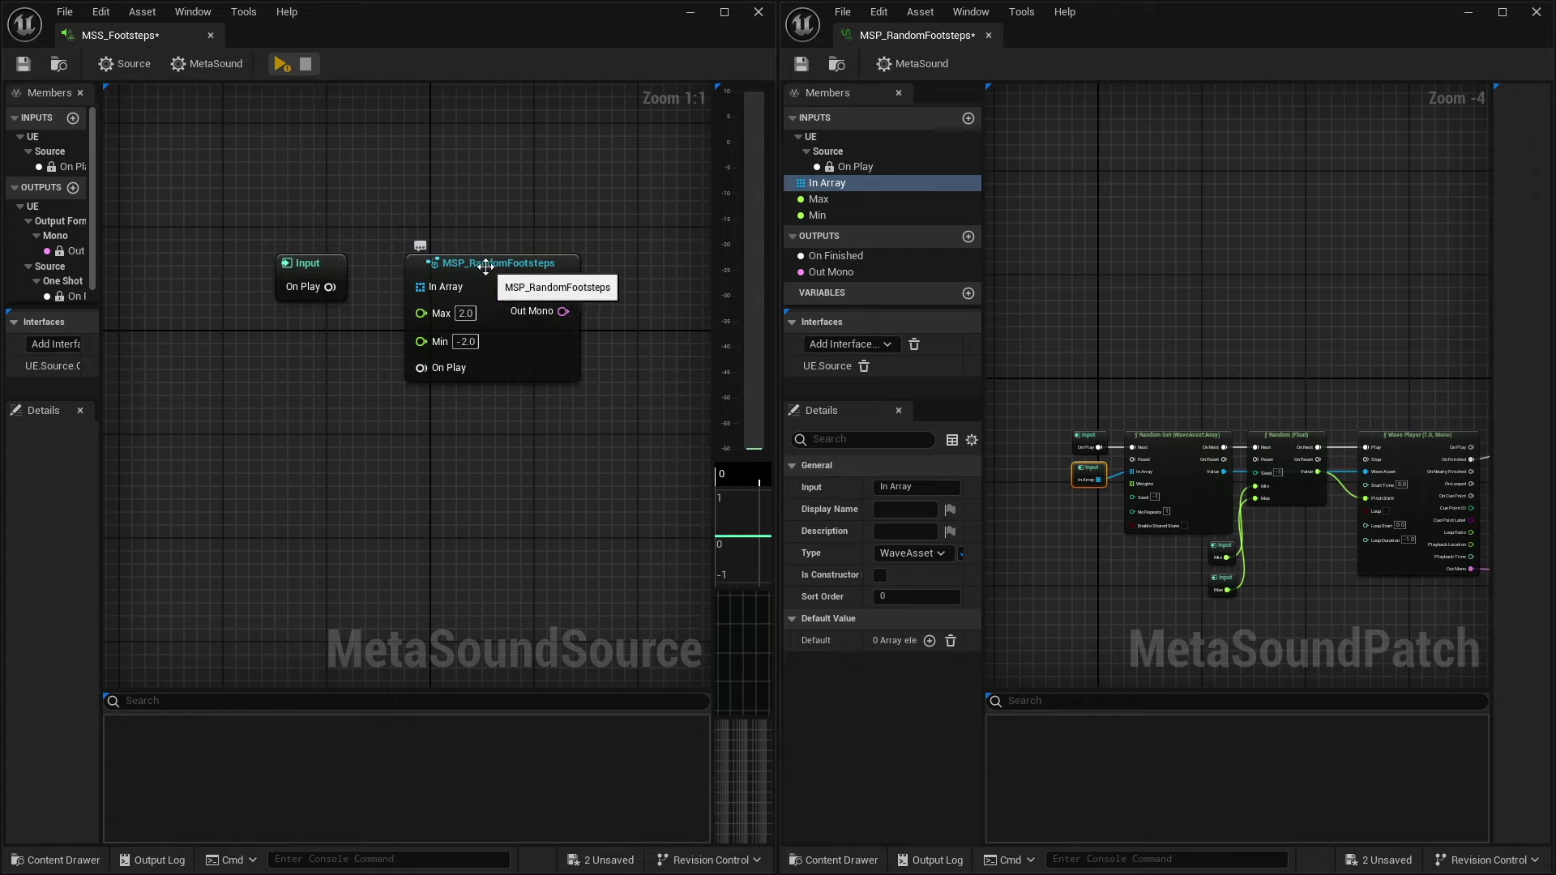
pyautogui.moveTo(486, 266)
pyautogui.mouseDown()
pyautogui.moveTo(472, 253)
pyautogui.moveTo(500, 279)
pyautogui.mouseUp()
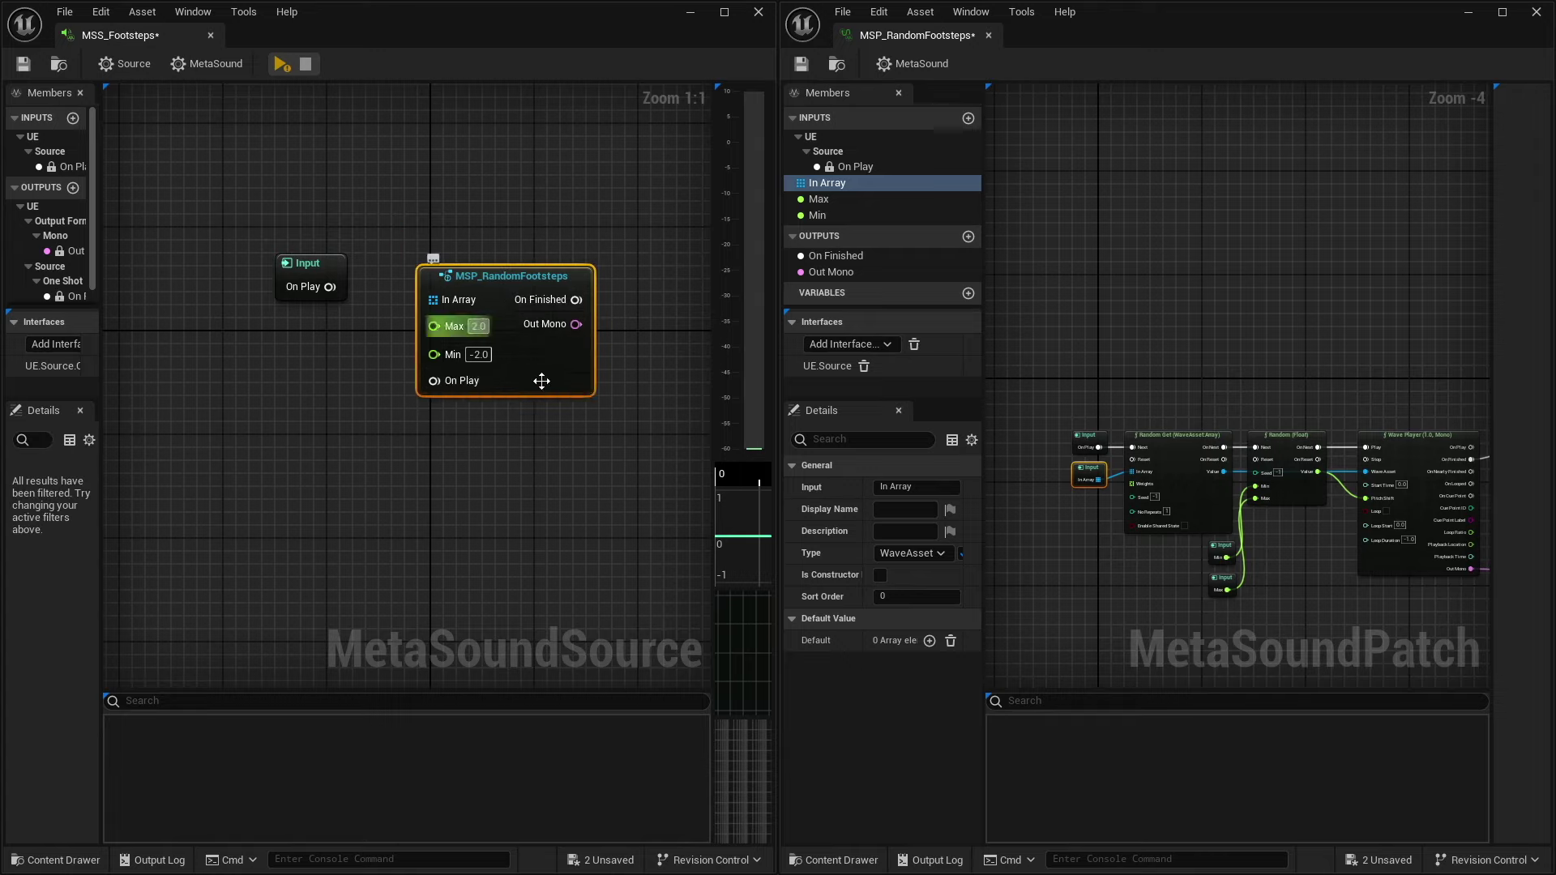
pyautogui.click(1088, 441)
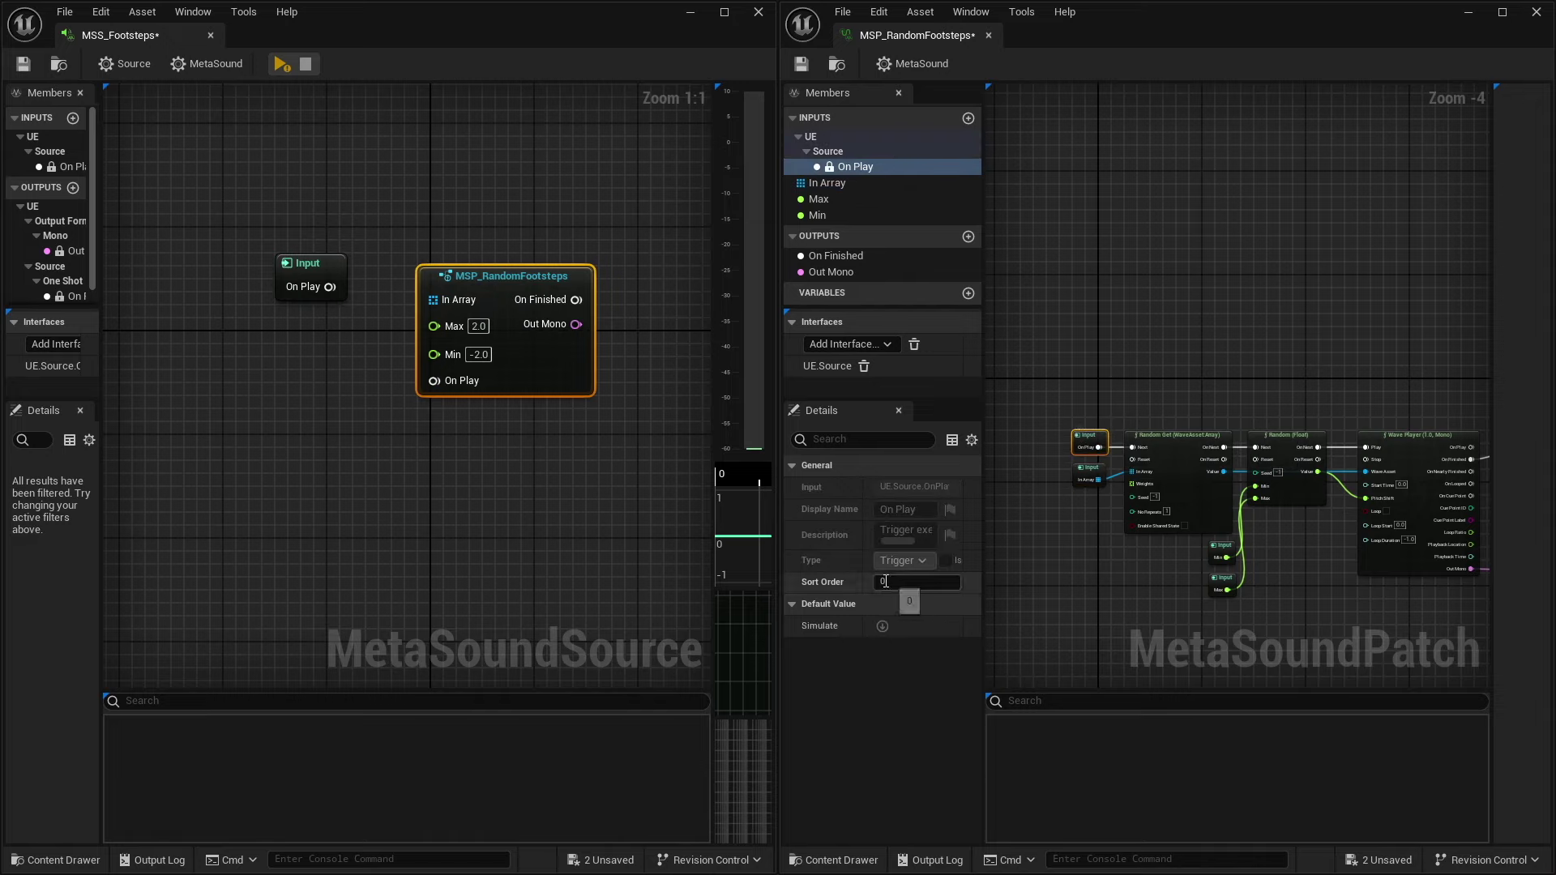
pyautogui.click(1087, 481)
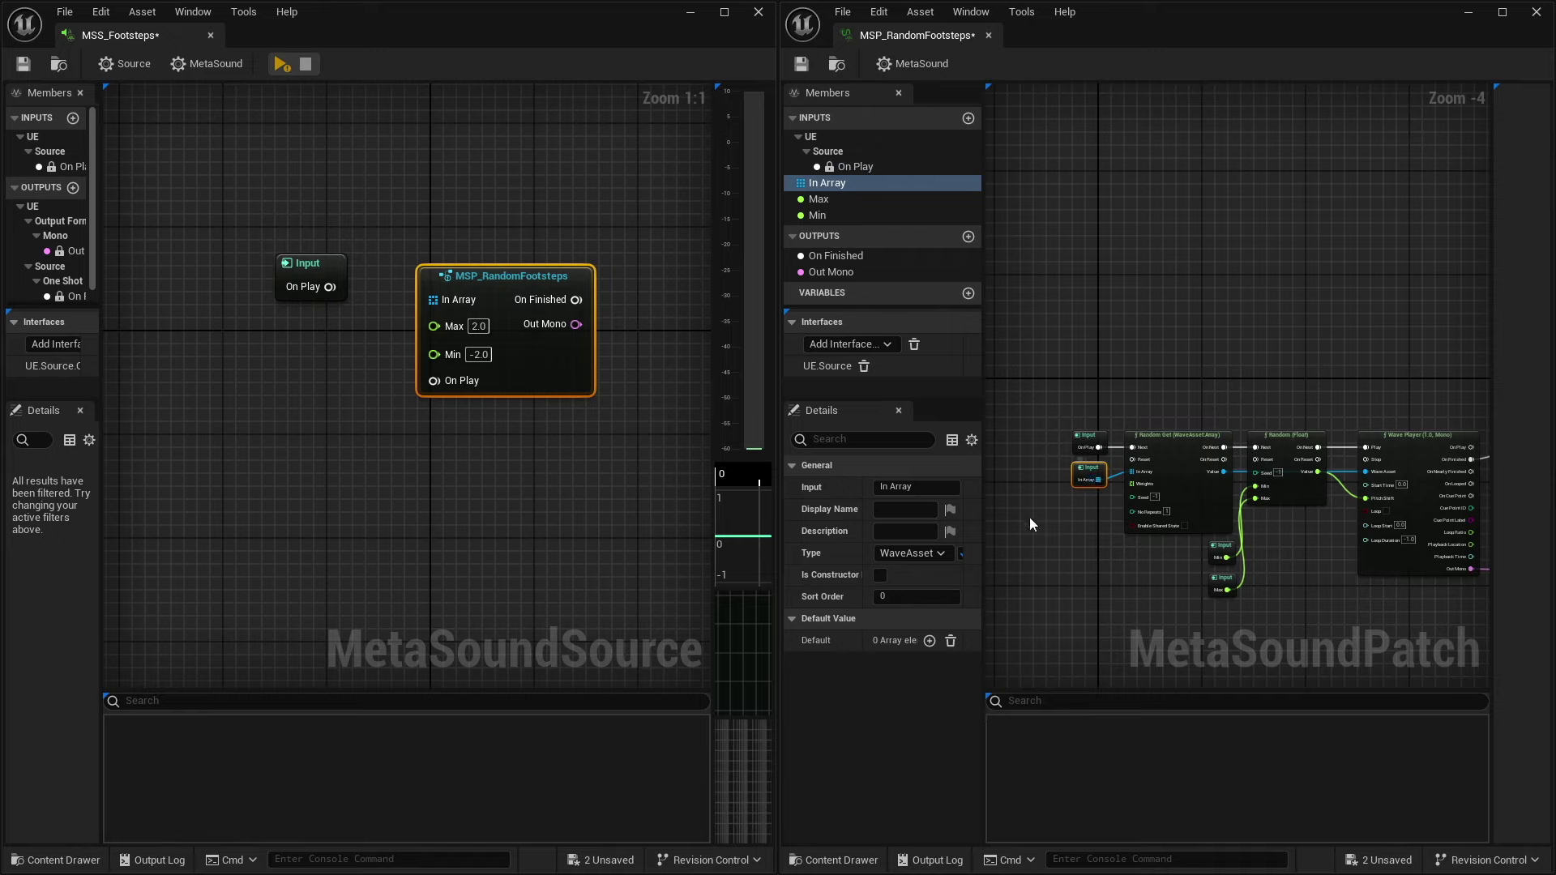
pyautogui.click(932, 597)
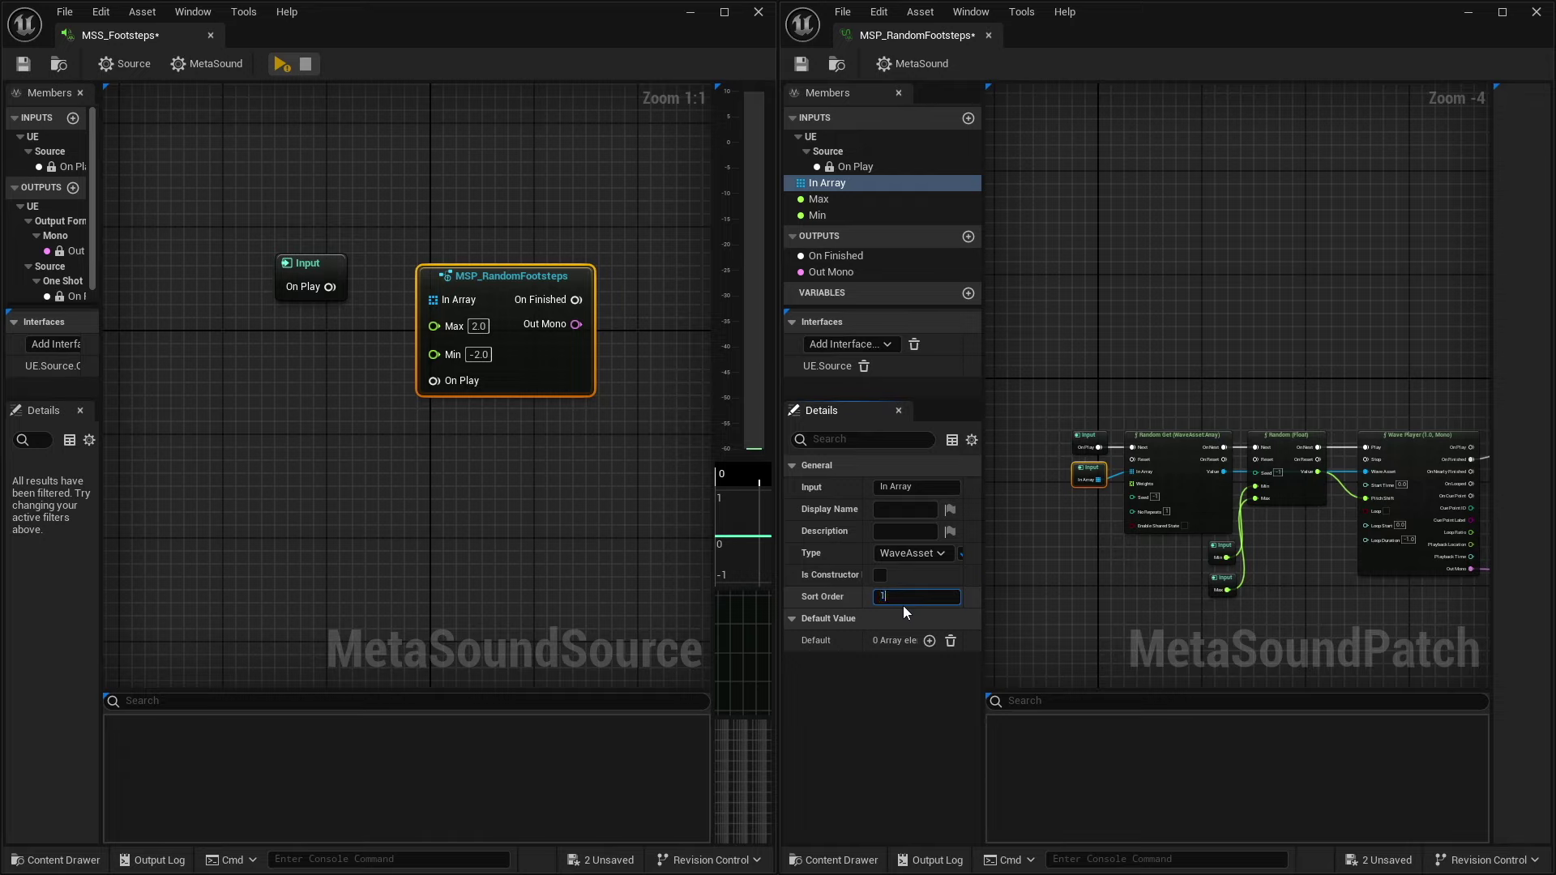
pyautogui.press('Return')
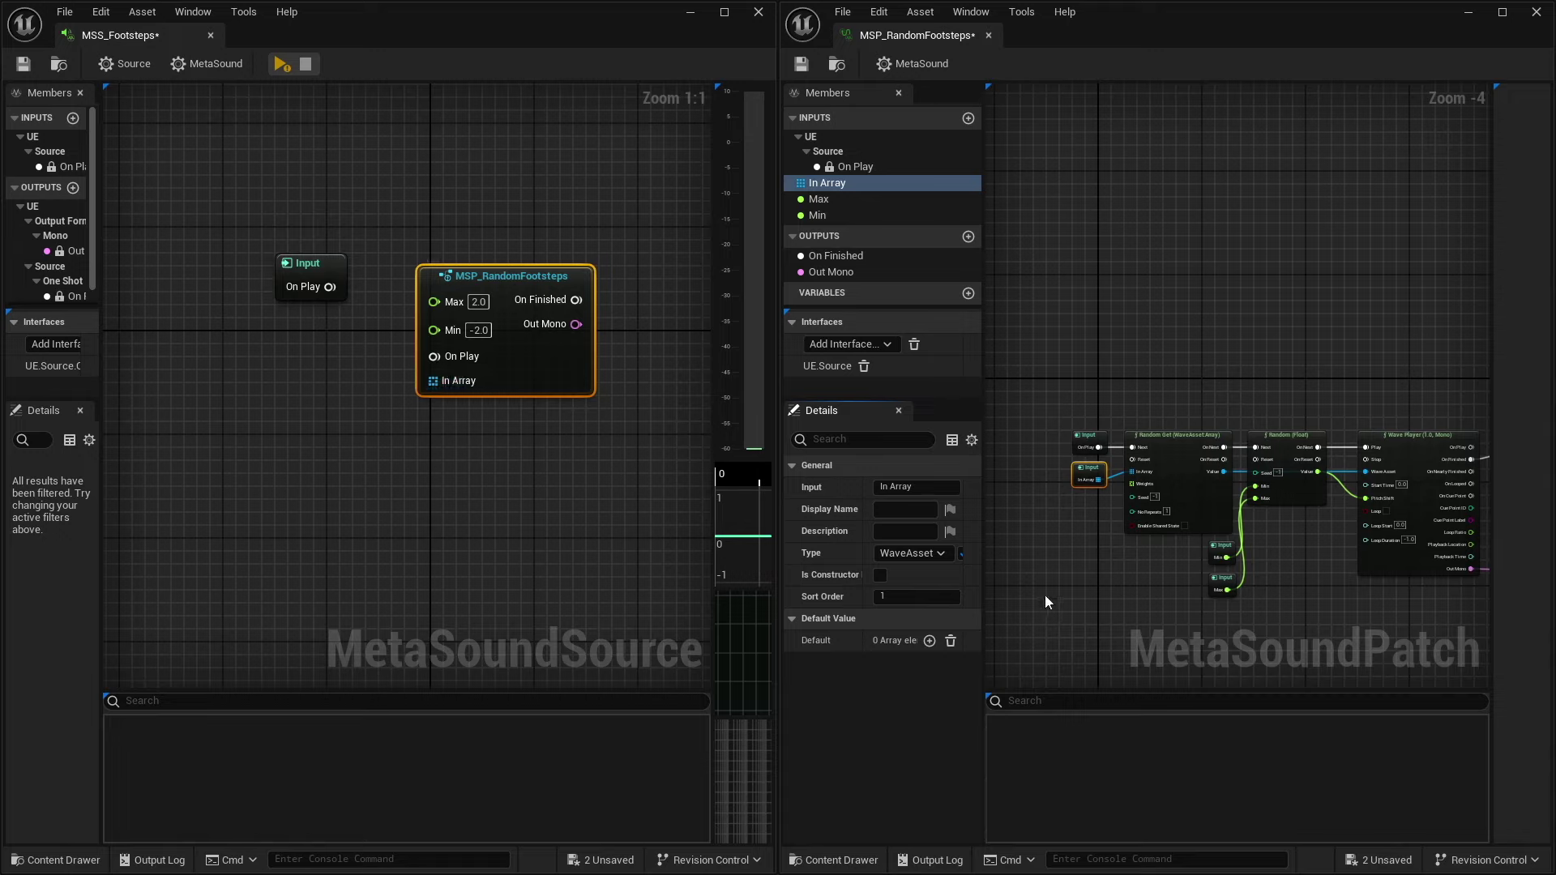
# - Give the Min input Sort Order 2 and the Max input Sort Order 4
pyautogui.click(1219, 551)
pyautogui.click(884, 597)
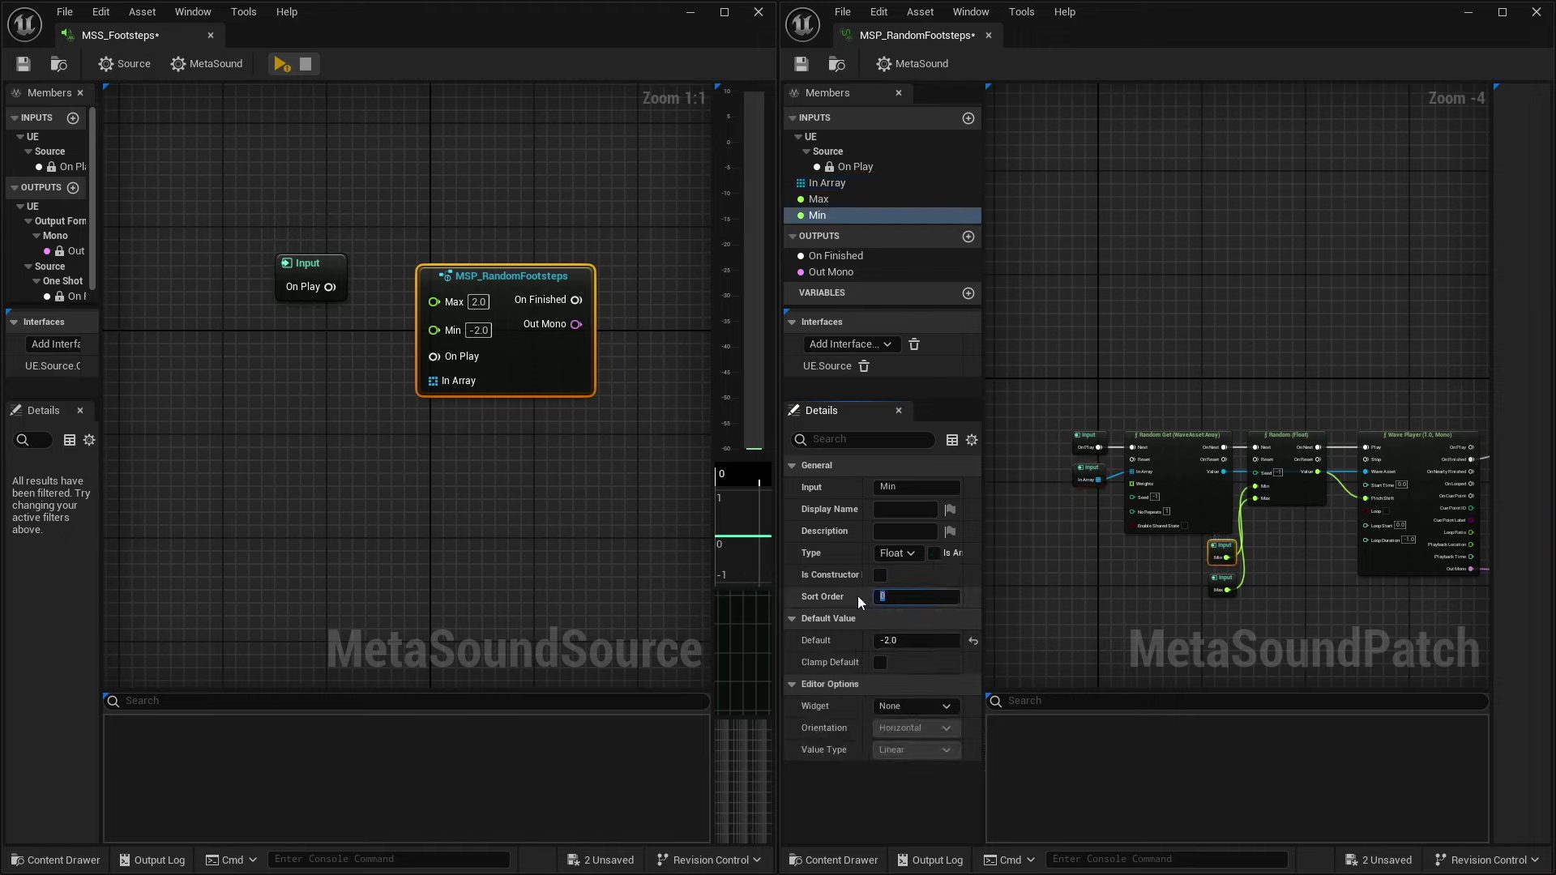
pyautogui.press('Return')
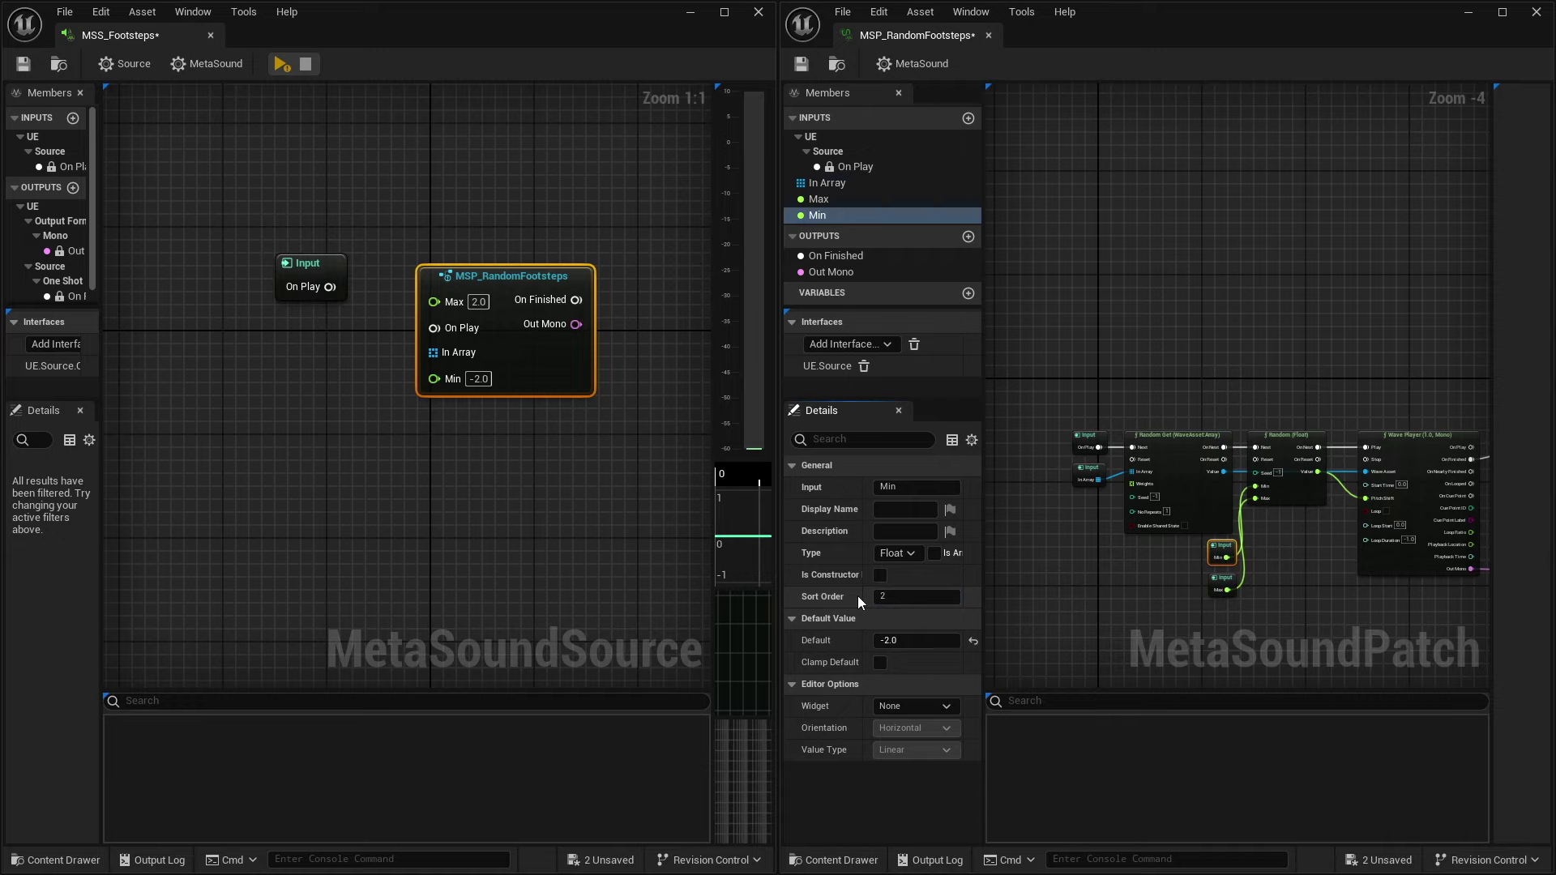
pyautogui.click(1220, 578)
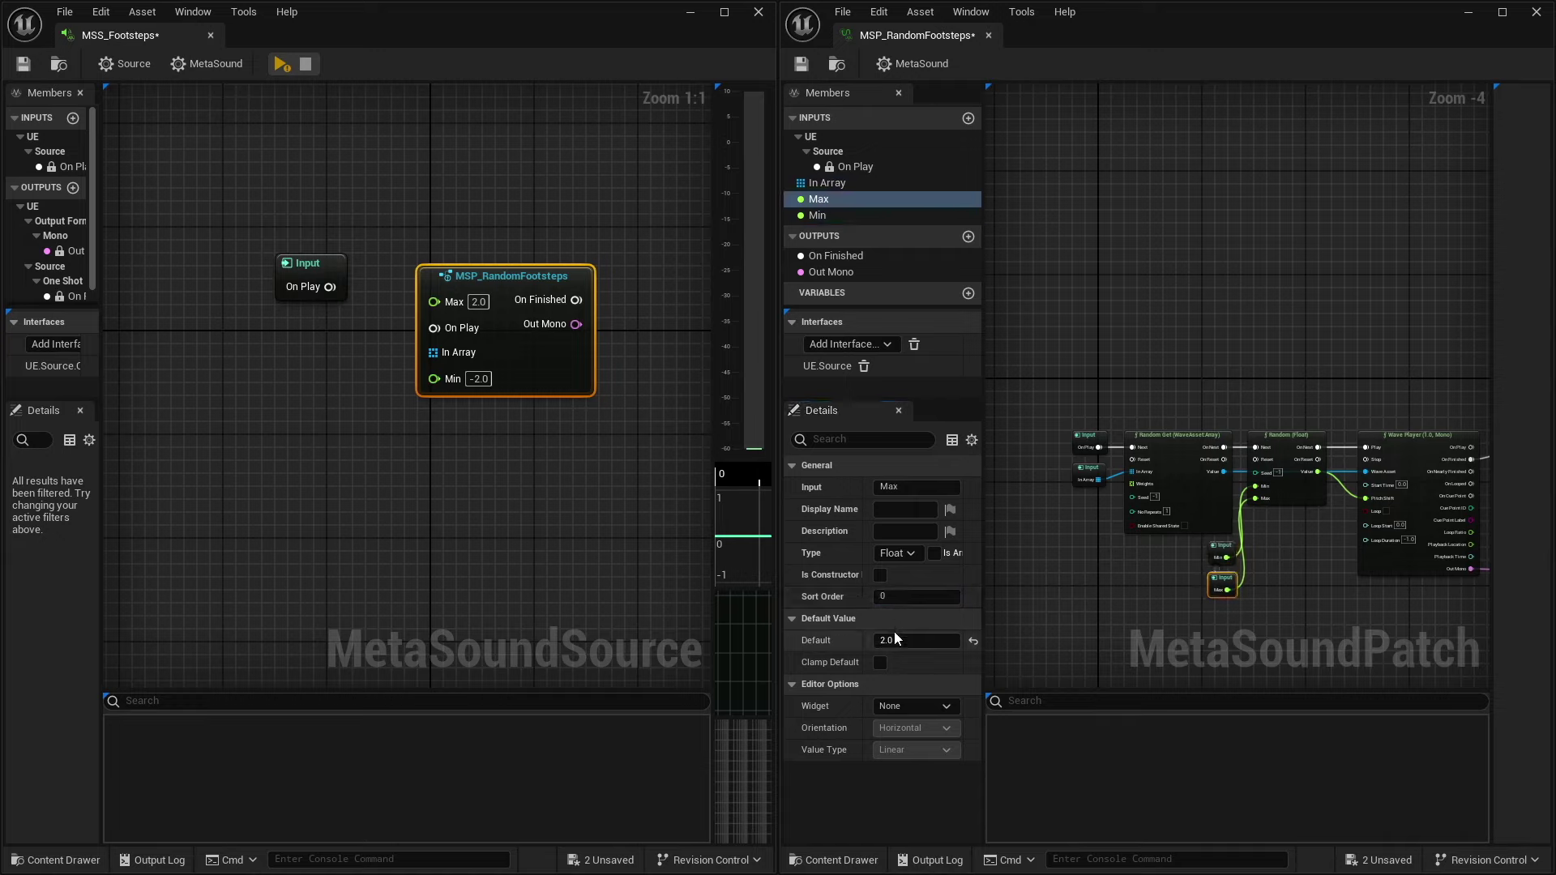
pyautogui.click(882, 596)
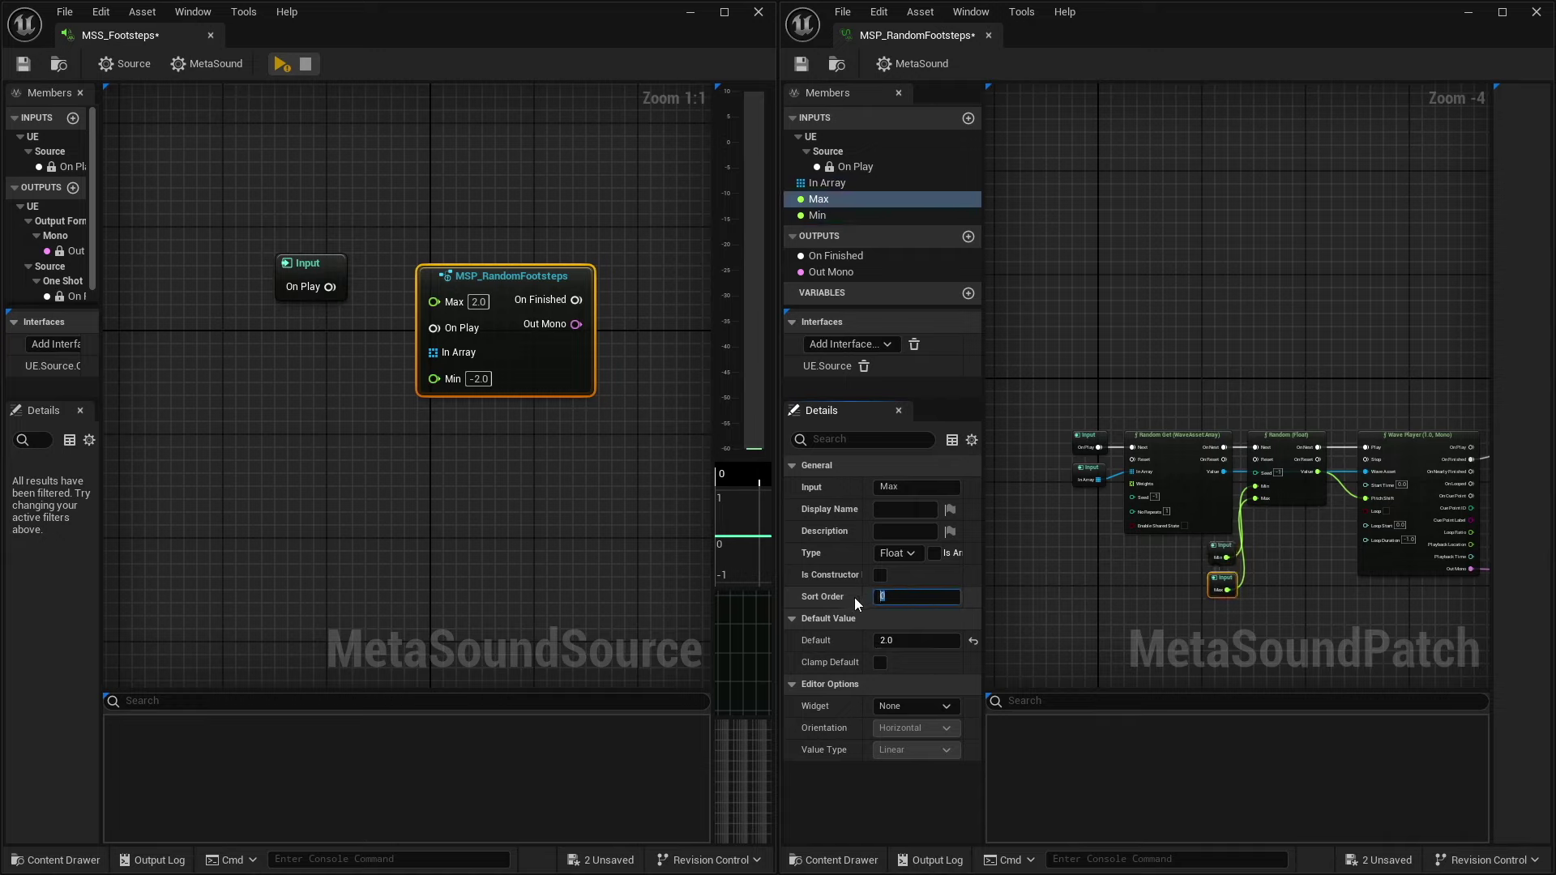
pyautogui.write('4')
pyautogui.press('Return')
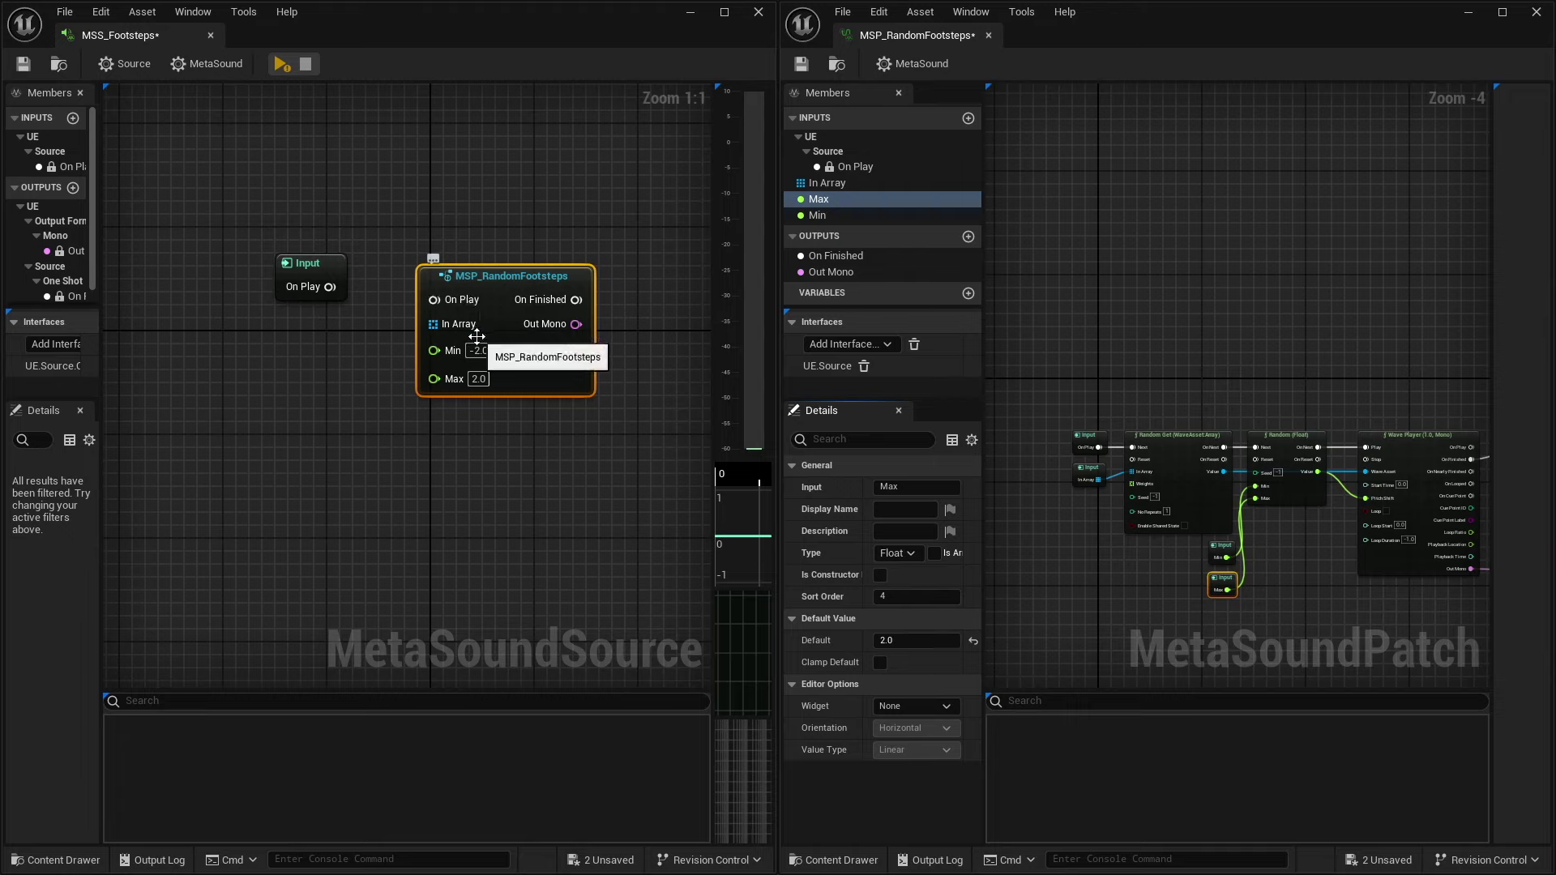
pyautogui.moveTo(1296, 371); pyautogui.dragTo(977, 288, button='right')
# - Set On Finished's output Sort Order to 0 and Out Mono's to 1
pyautogui.scroll(4, 1238, 416)
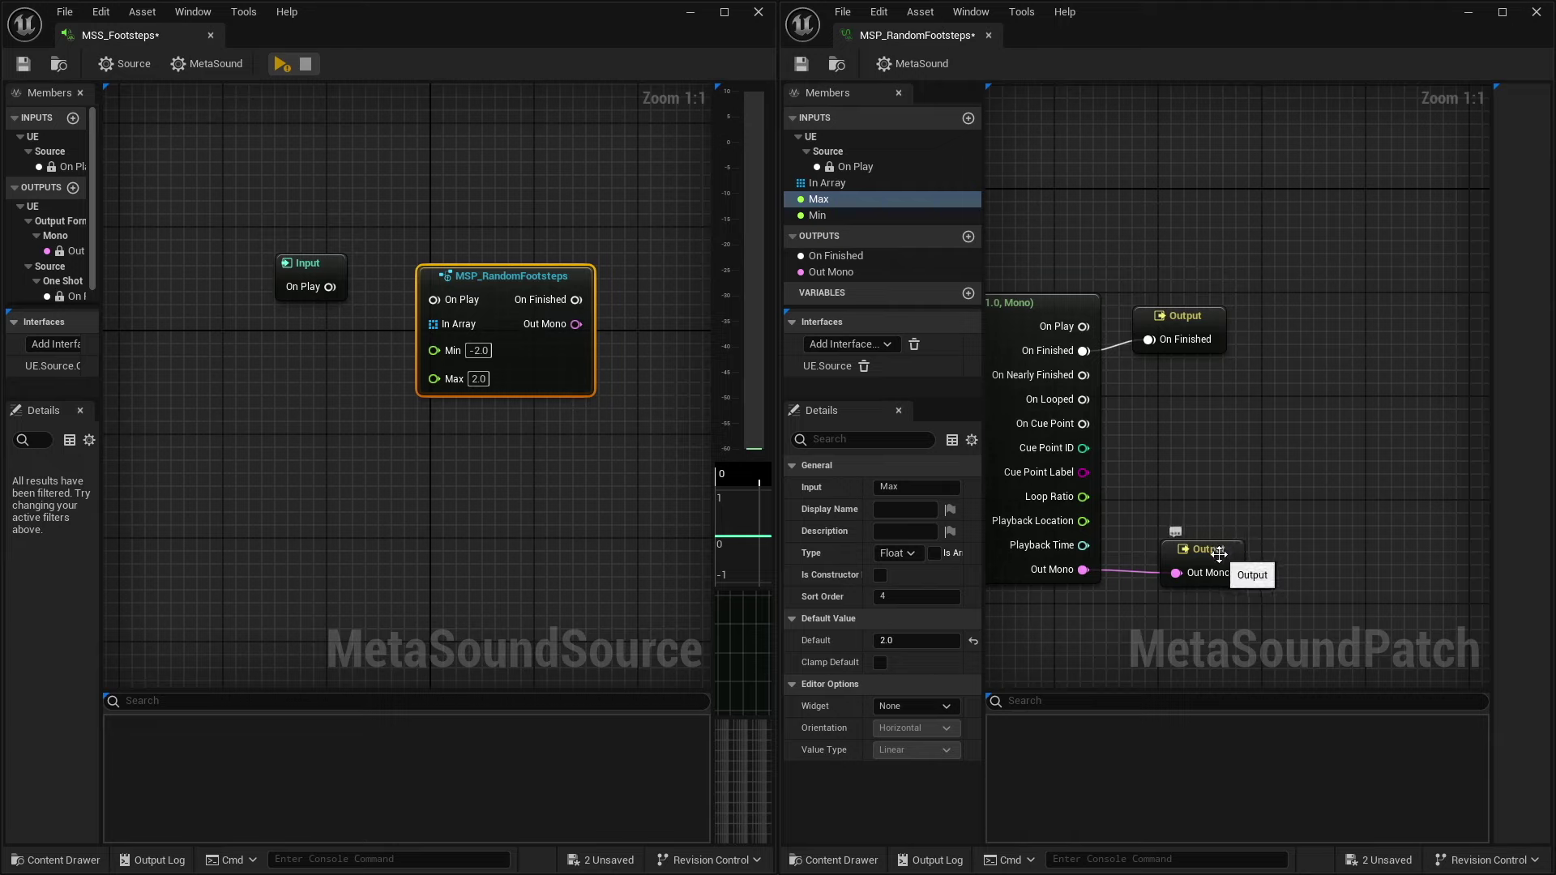
pyautogui.click(1219, 554)
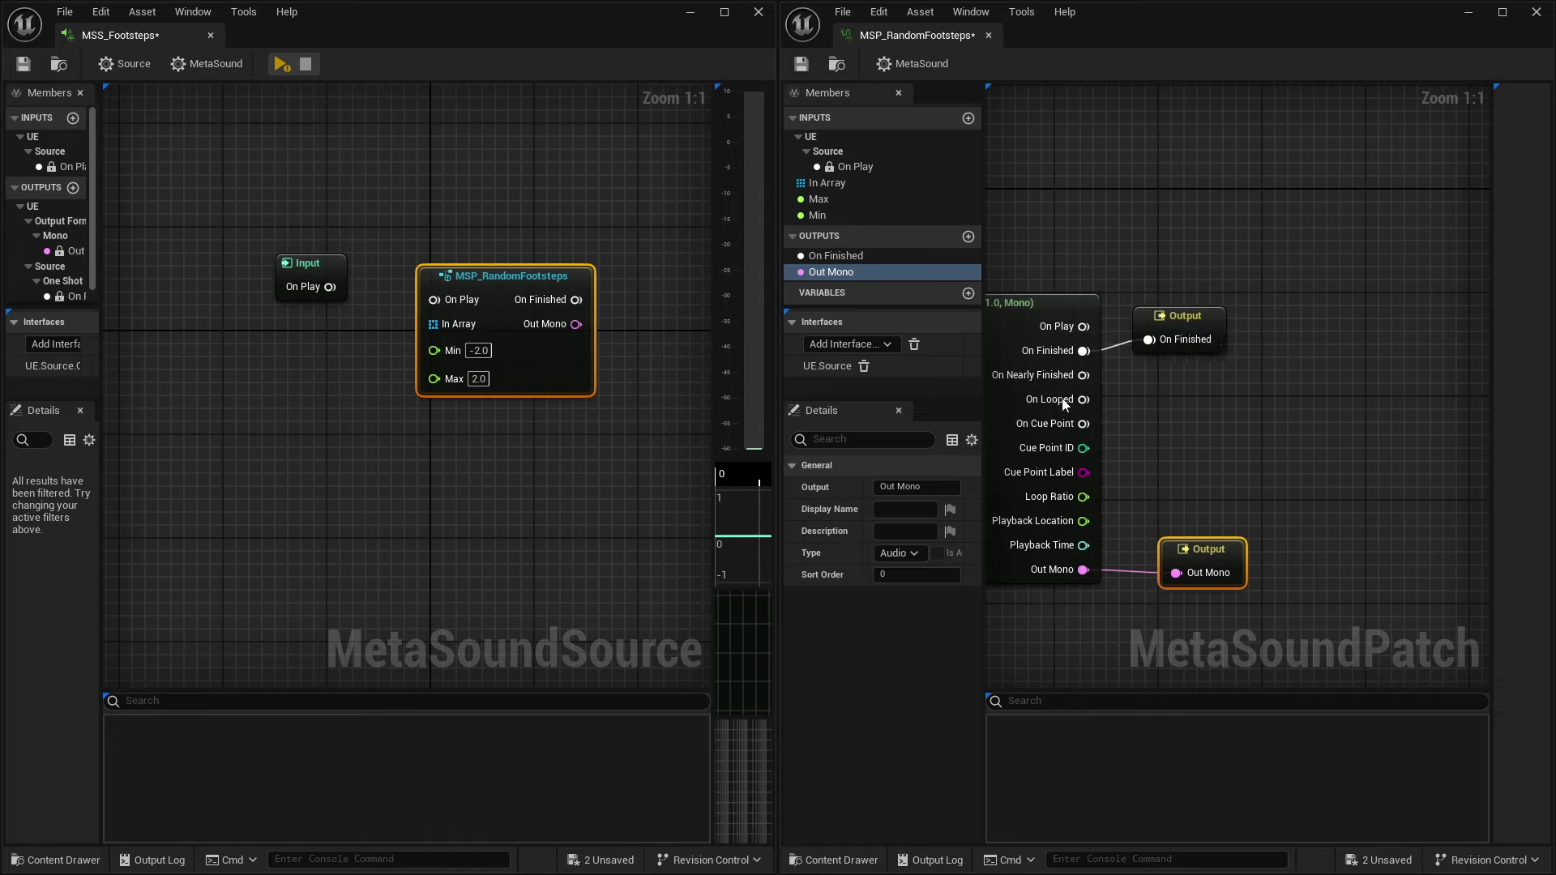
pyautogui.click(1168, 316)
pyautogui.click(928, 576)
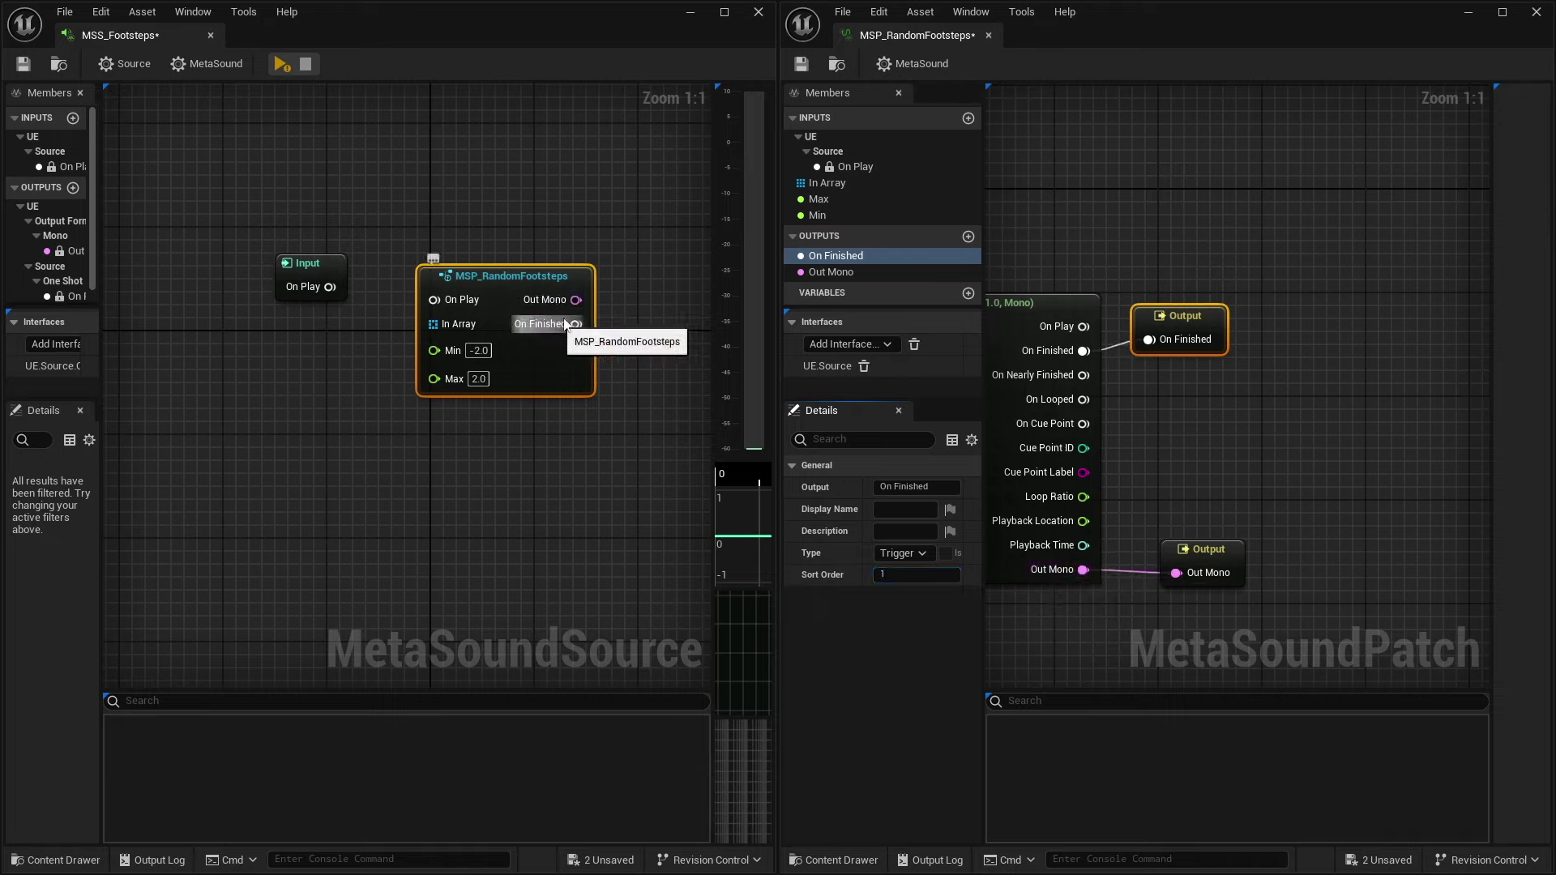
pyautogui.click(901, 580)
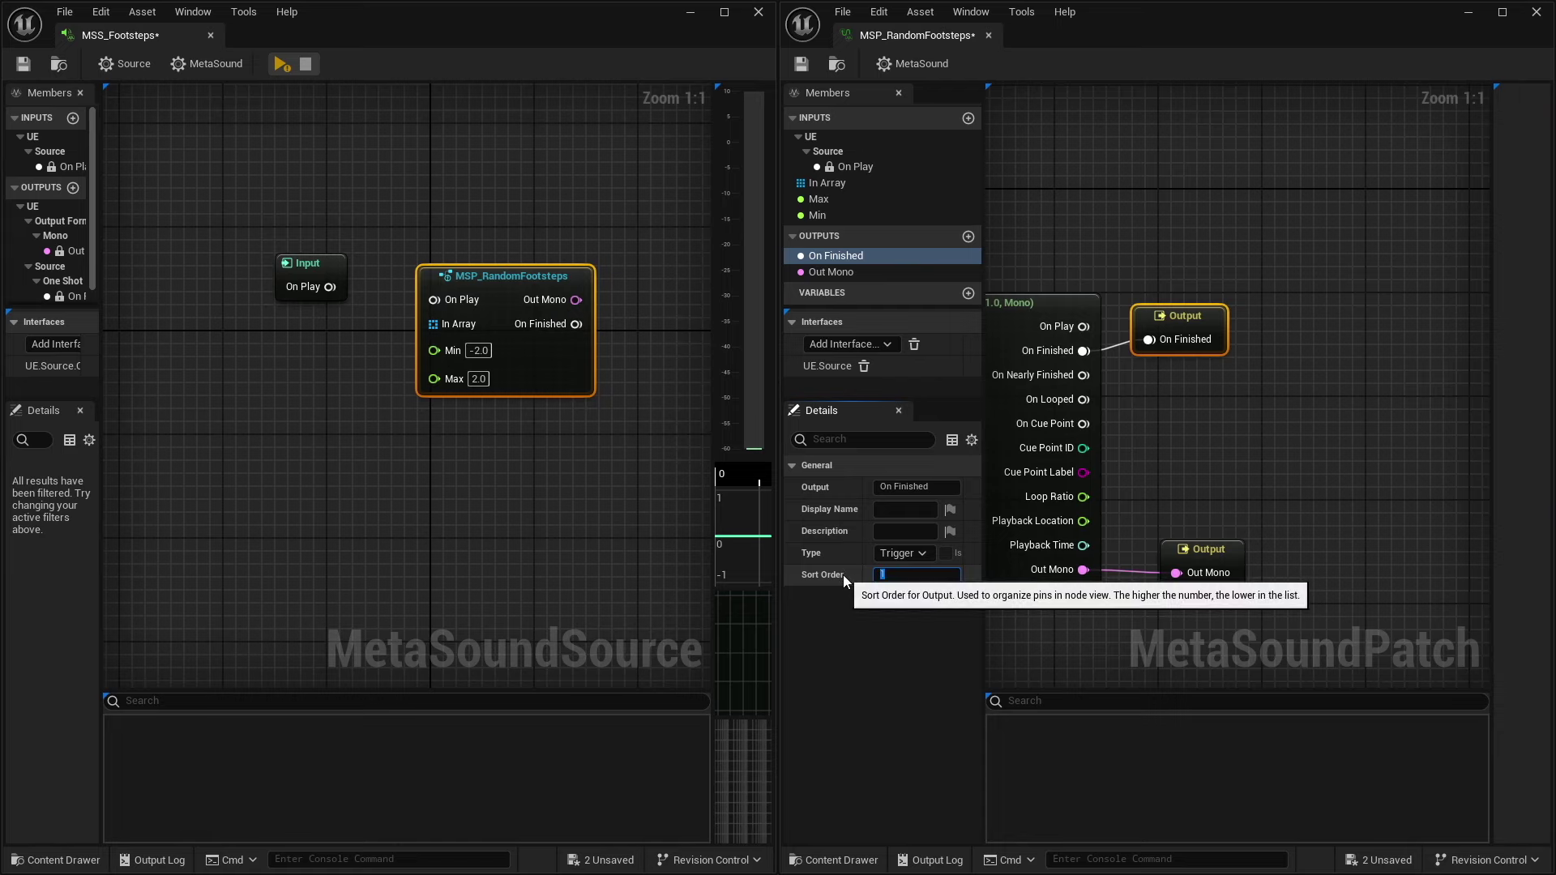
pyautogui.press('Return')
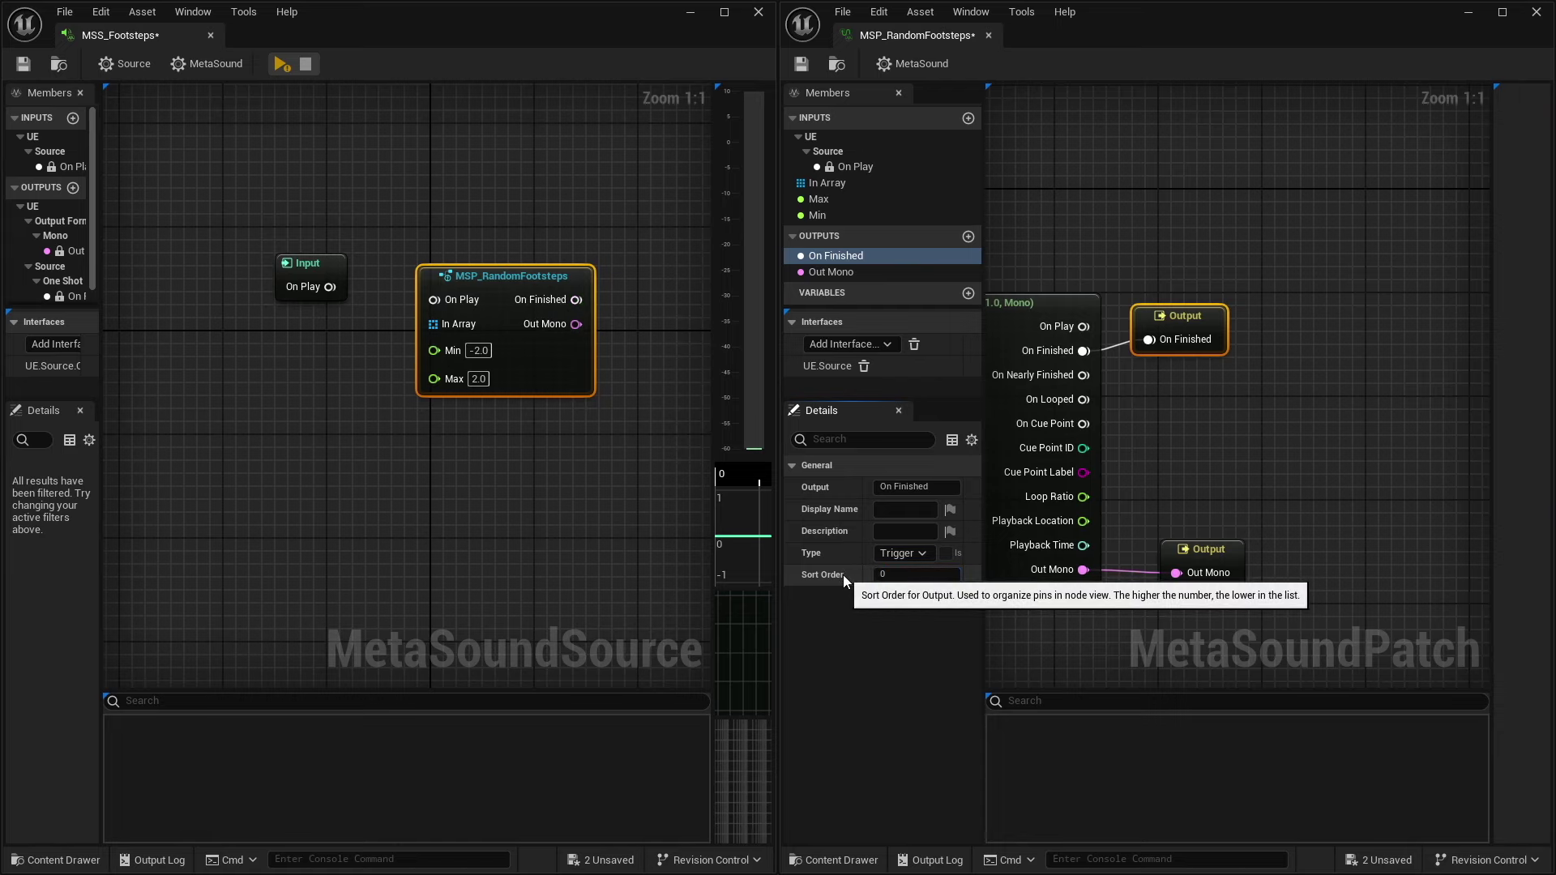
pyautogui.click(1203, 553)
pyautogui.click(908, 575)
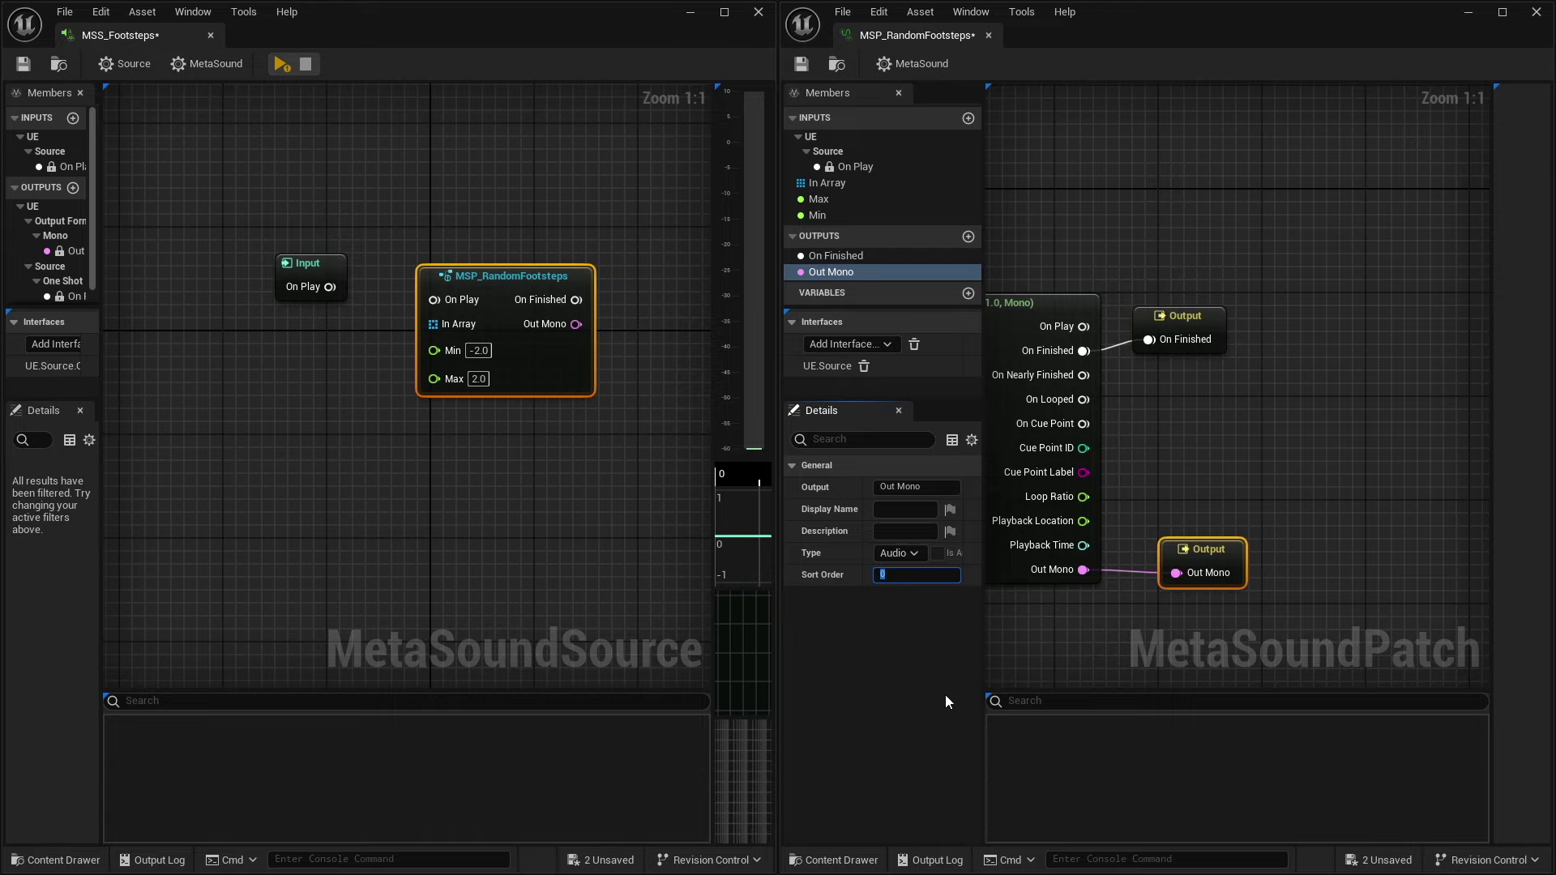
pyautogui.write('1')
pyautogui.press('Return')
# - Reposition the On Finished and Out Mono Output nodes next to the Wave Player
pyautogui.moveTo(1131, 502); pyautogui.dragTo(1369, 491, button='right')
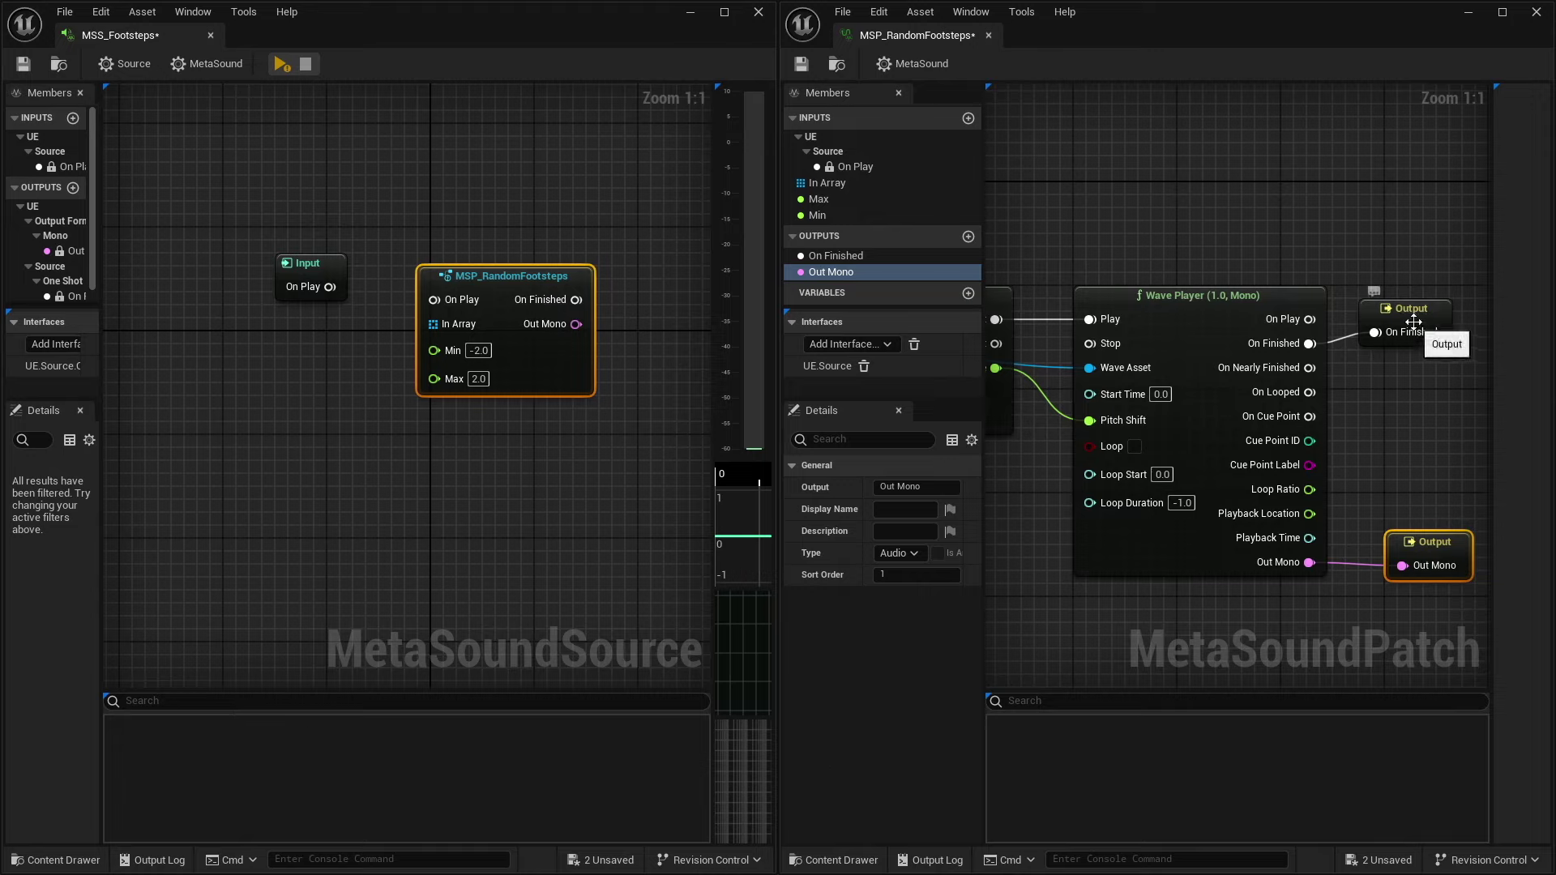
pyautogui.moveTo(1414, 328); pyautogui.dragTo(1415, 341)
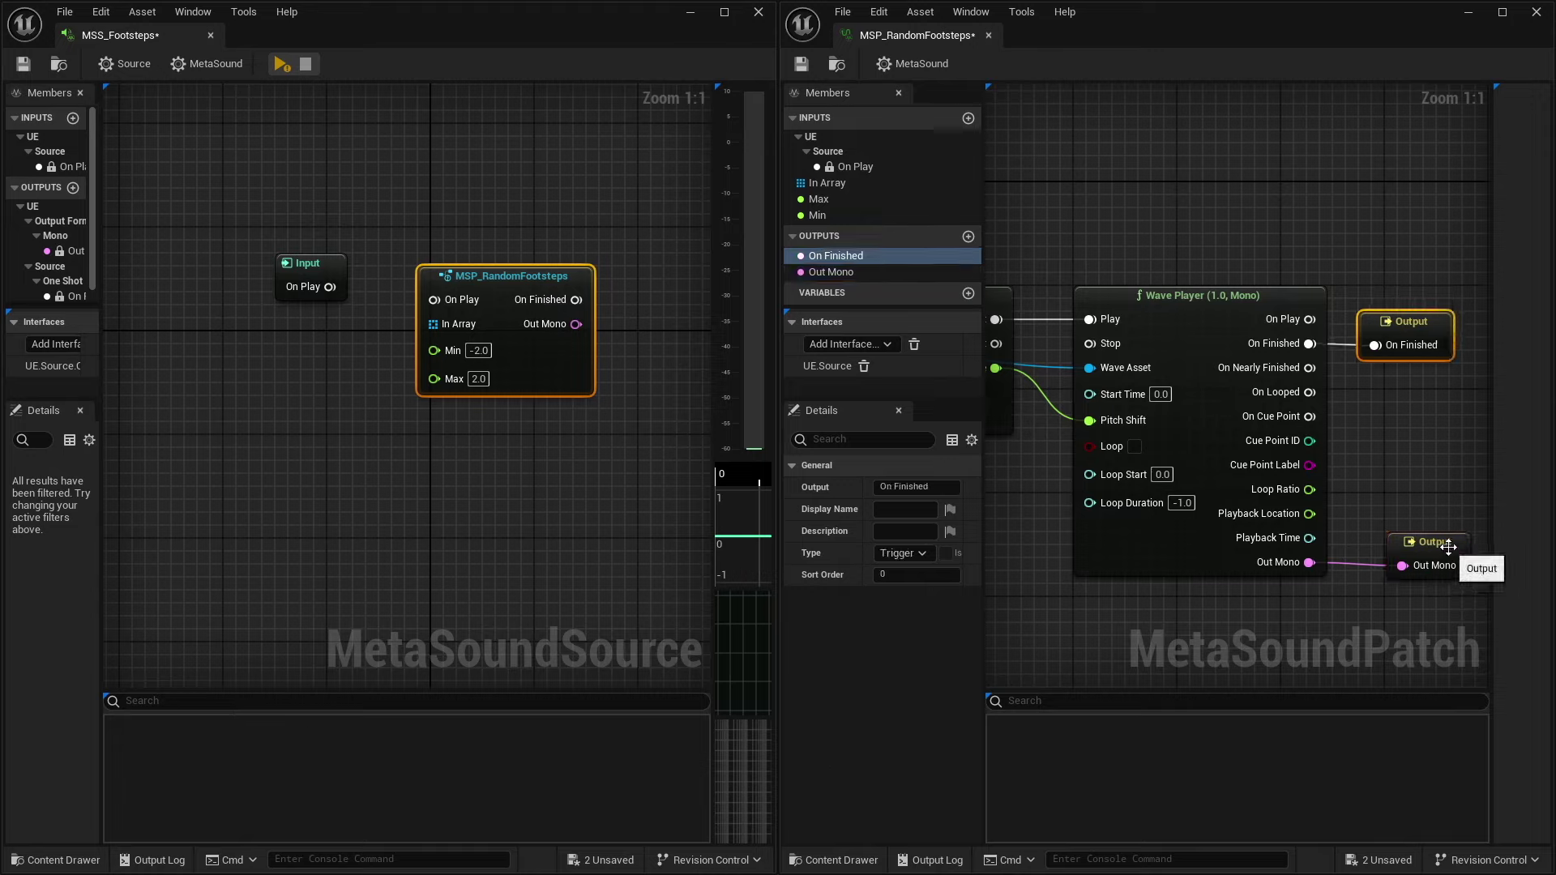
pyautogui.moveTo(1440, 546); pyautogui.dragTo(1413, 541)
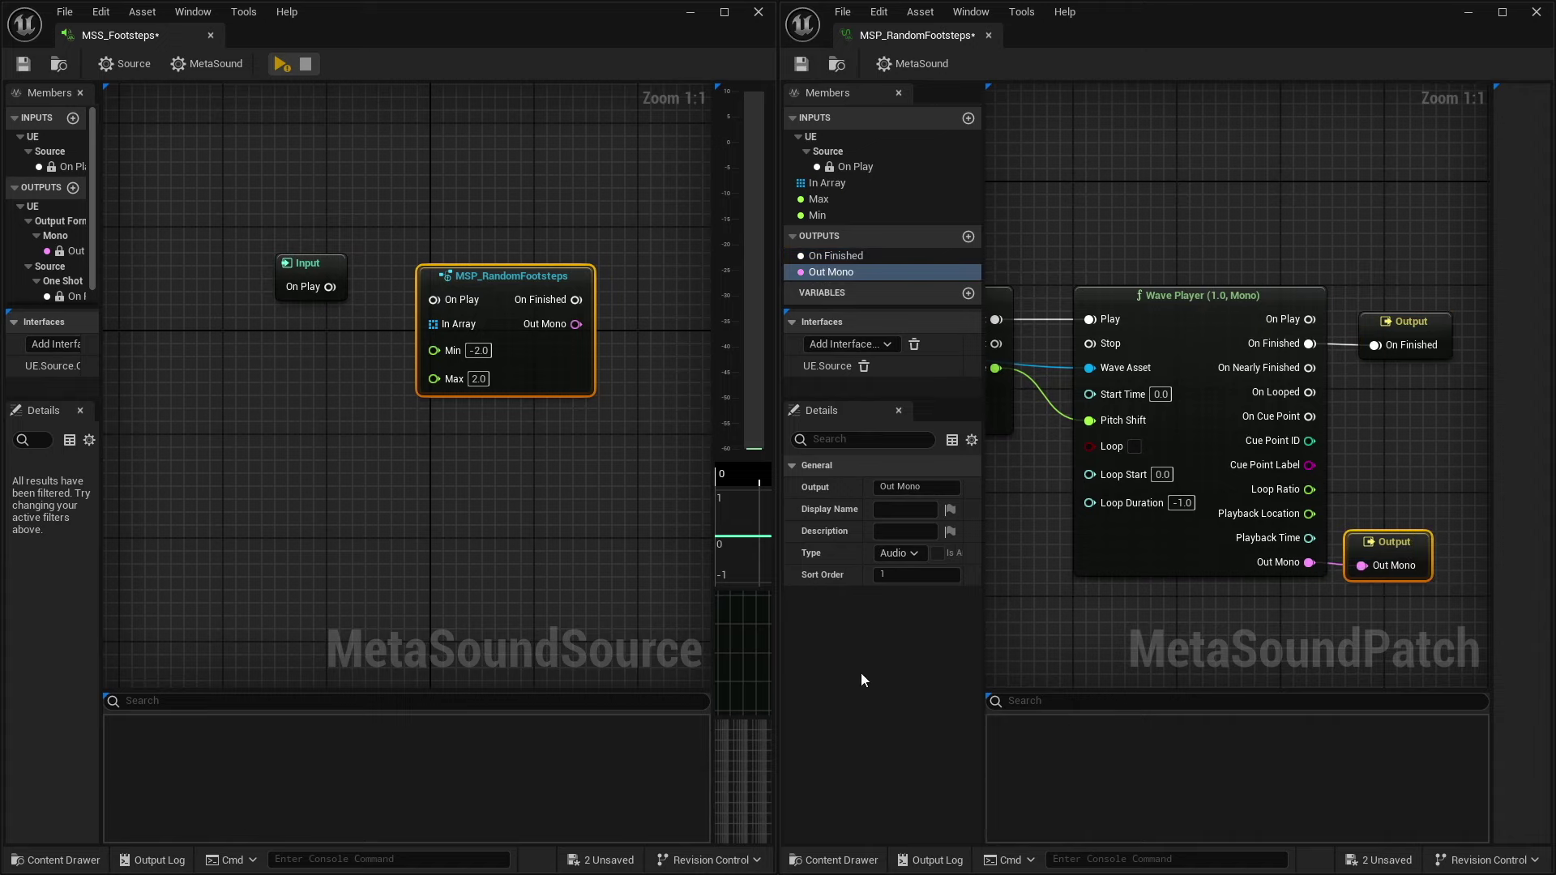
pyautogui.moveTo(1000, 200); pyautogui.dragTo(1203, 183, button='right')
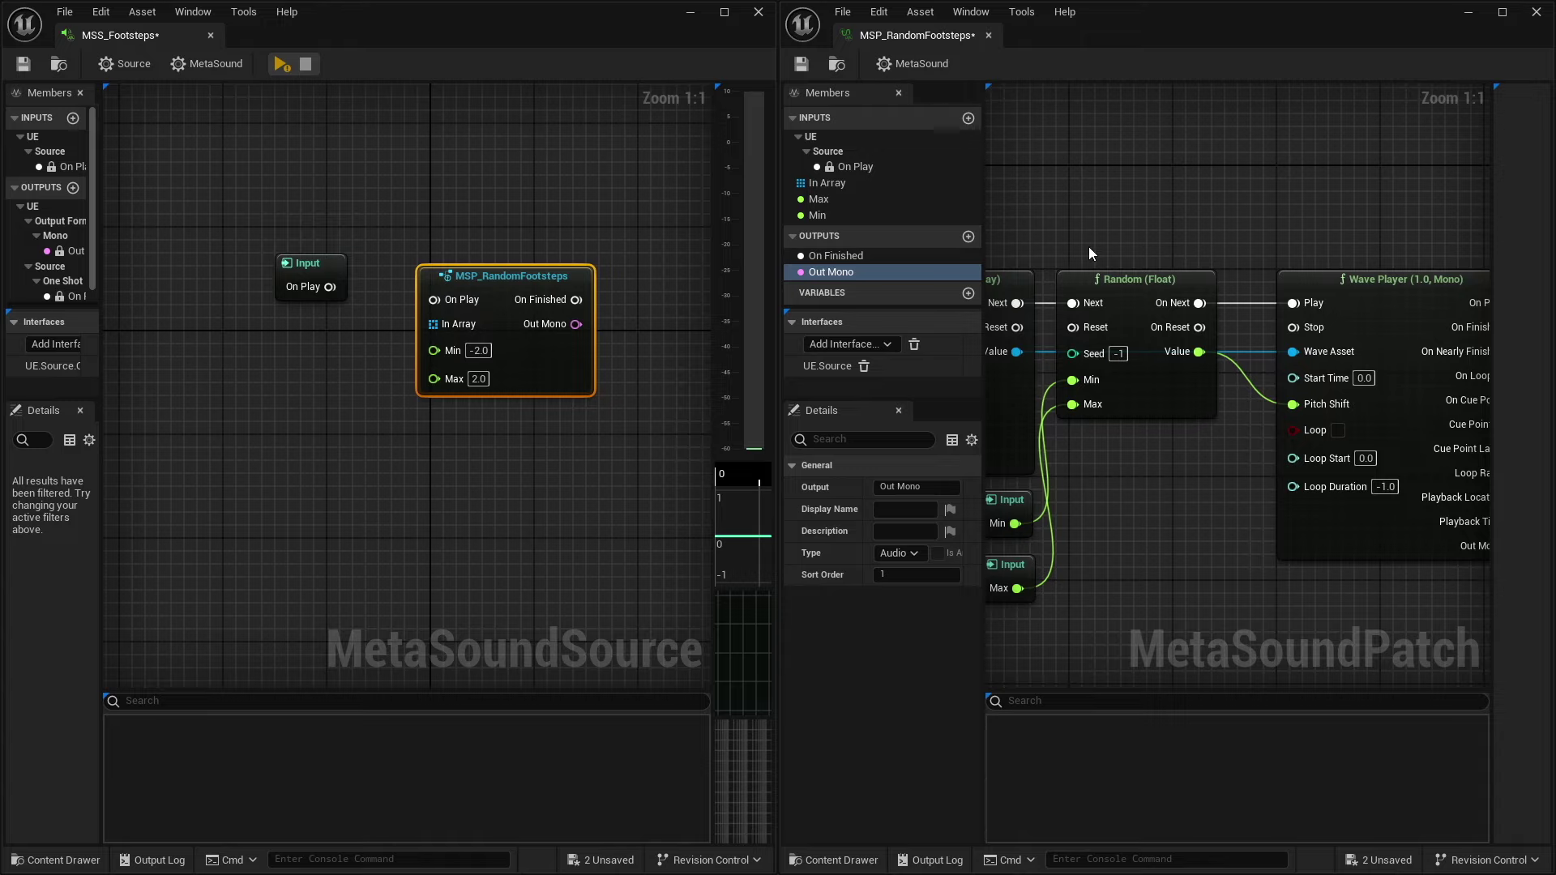
# - Close the patch and wire its On Play, On Finished and Out Mono to the source's Input and Outputs
pyautogui.click(989, 36)
pyautogui.click(725, 13)
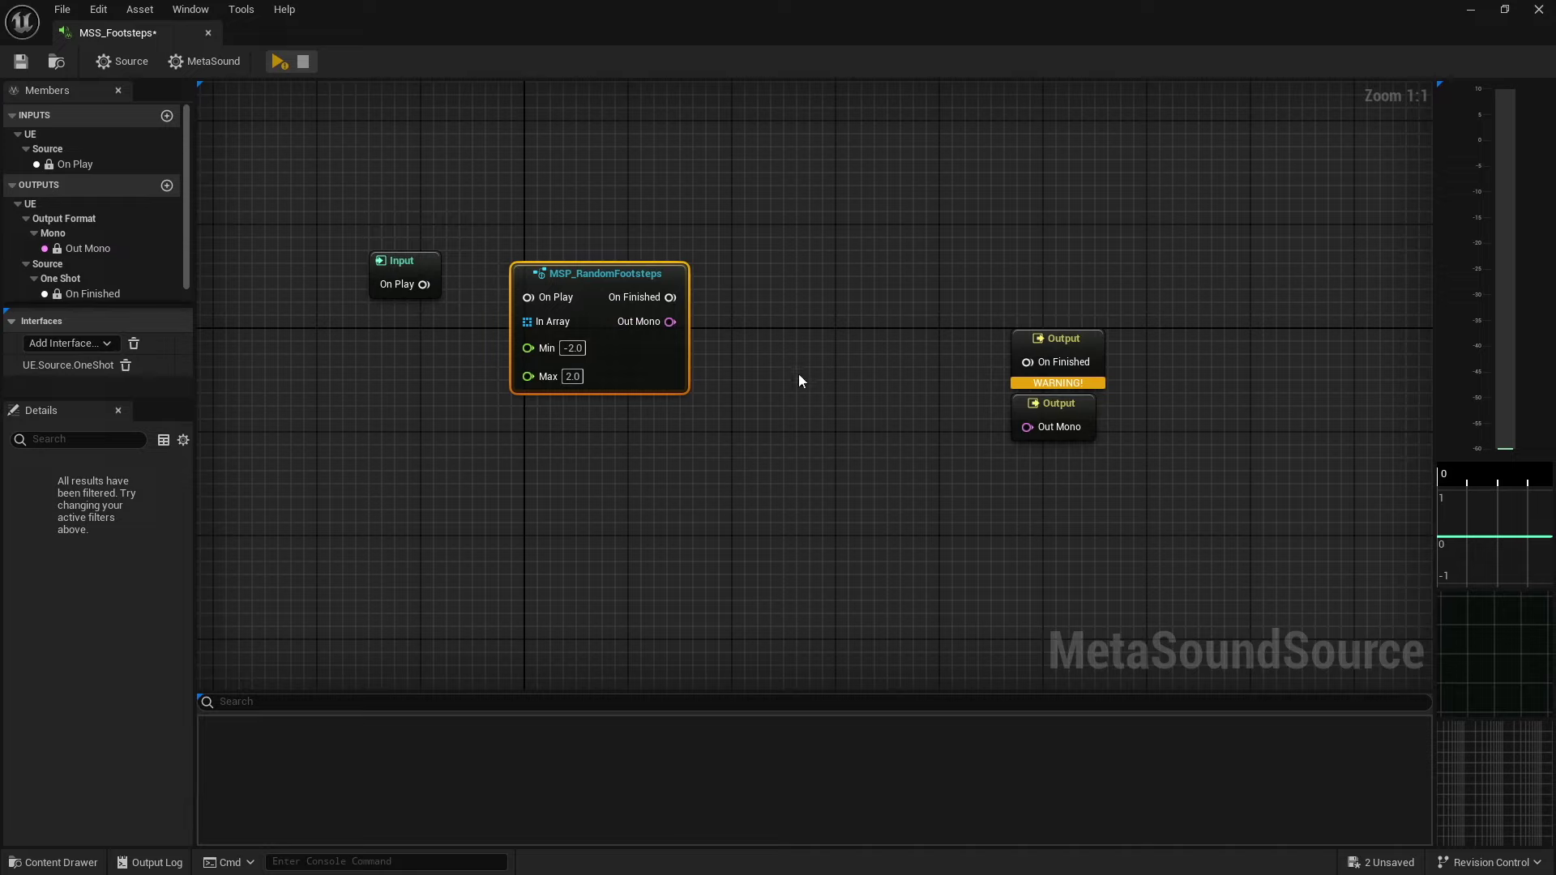
pyautogui.moveTo(636, 375); pyautogui.dragTo(908, 441)
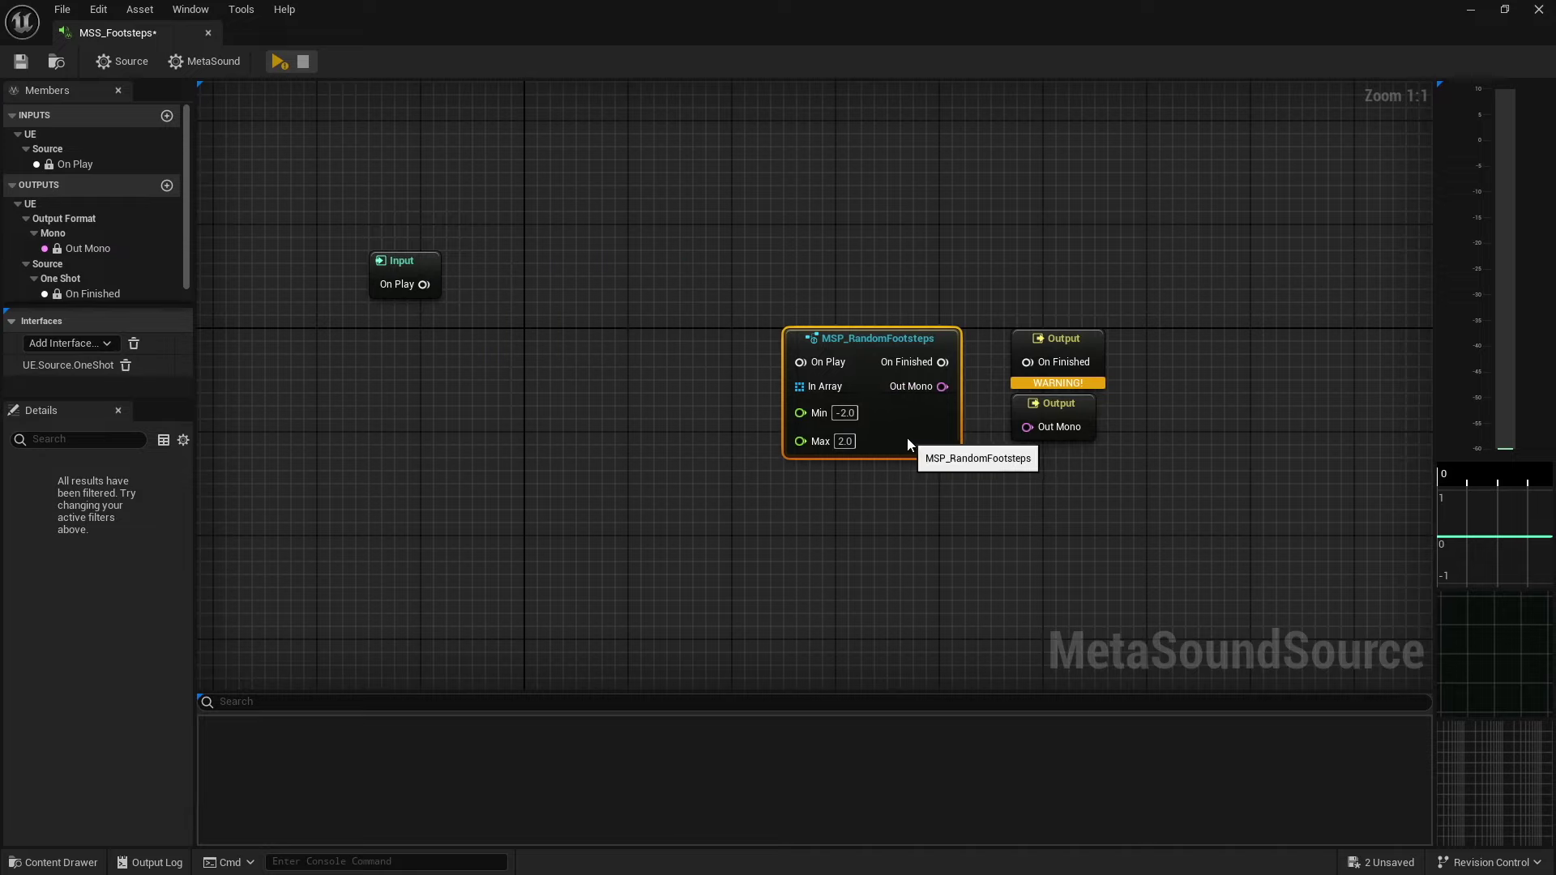
pyautogui.moveTo(942, 362); pyautogui.dragTo(1027, 362)
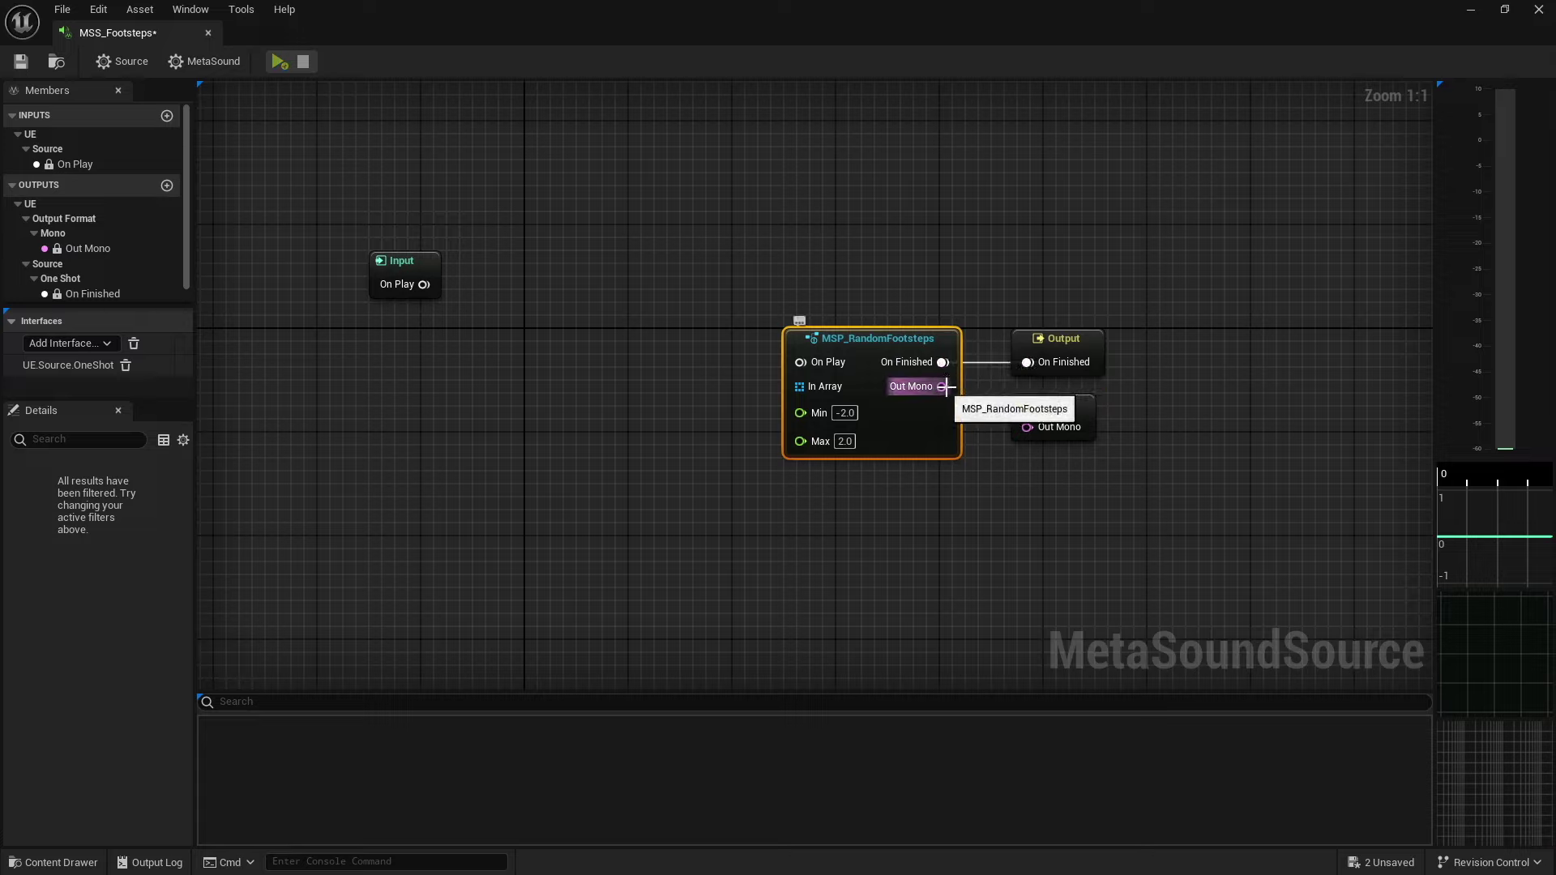
pyautogui.moveTo(942, 387); pyautogui.dragTo(1034, 437)
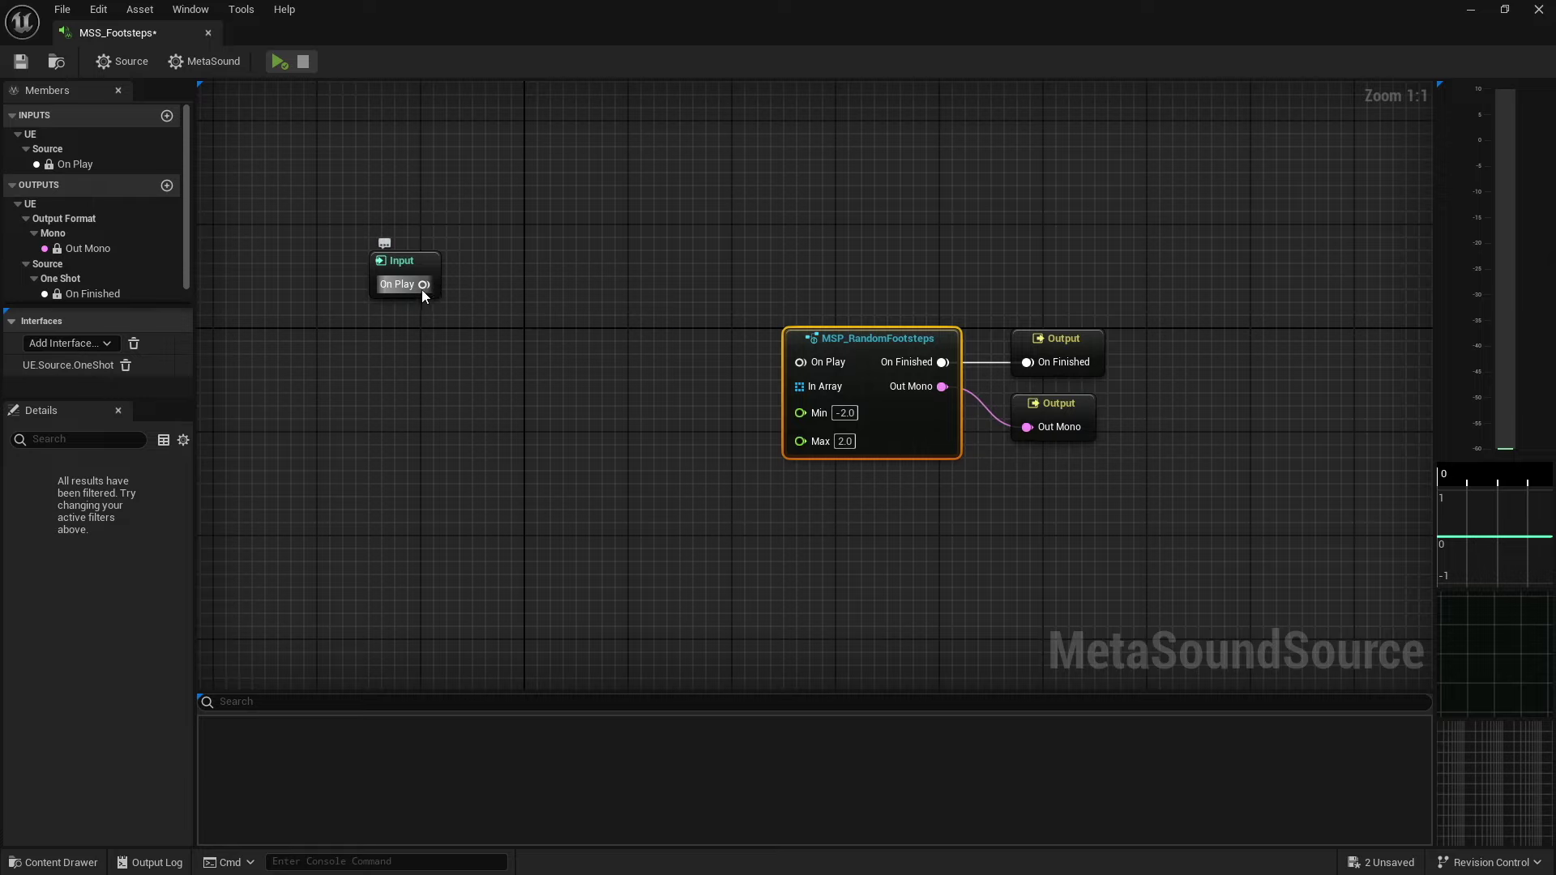
pyautogui.moveTo(422, 289); pyautogui.dragTo(810, 365)
pyautogui.moveTo(406, 263); pyautogui.dragTo(713, 325)
# - Feed the patch's In Array pin from a new In Array graph variable
pyautogui.moveTo(799, 386); pyautogui.dragTo(629, 450)
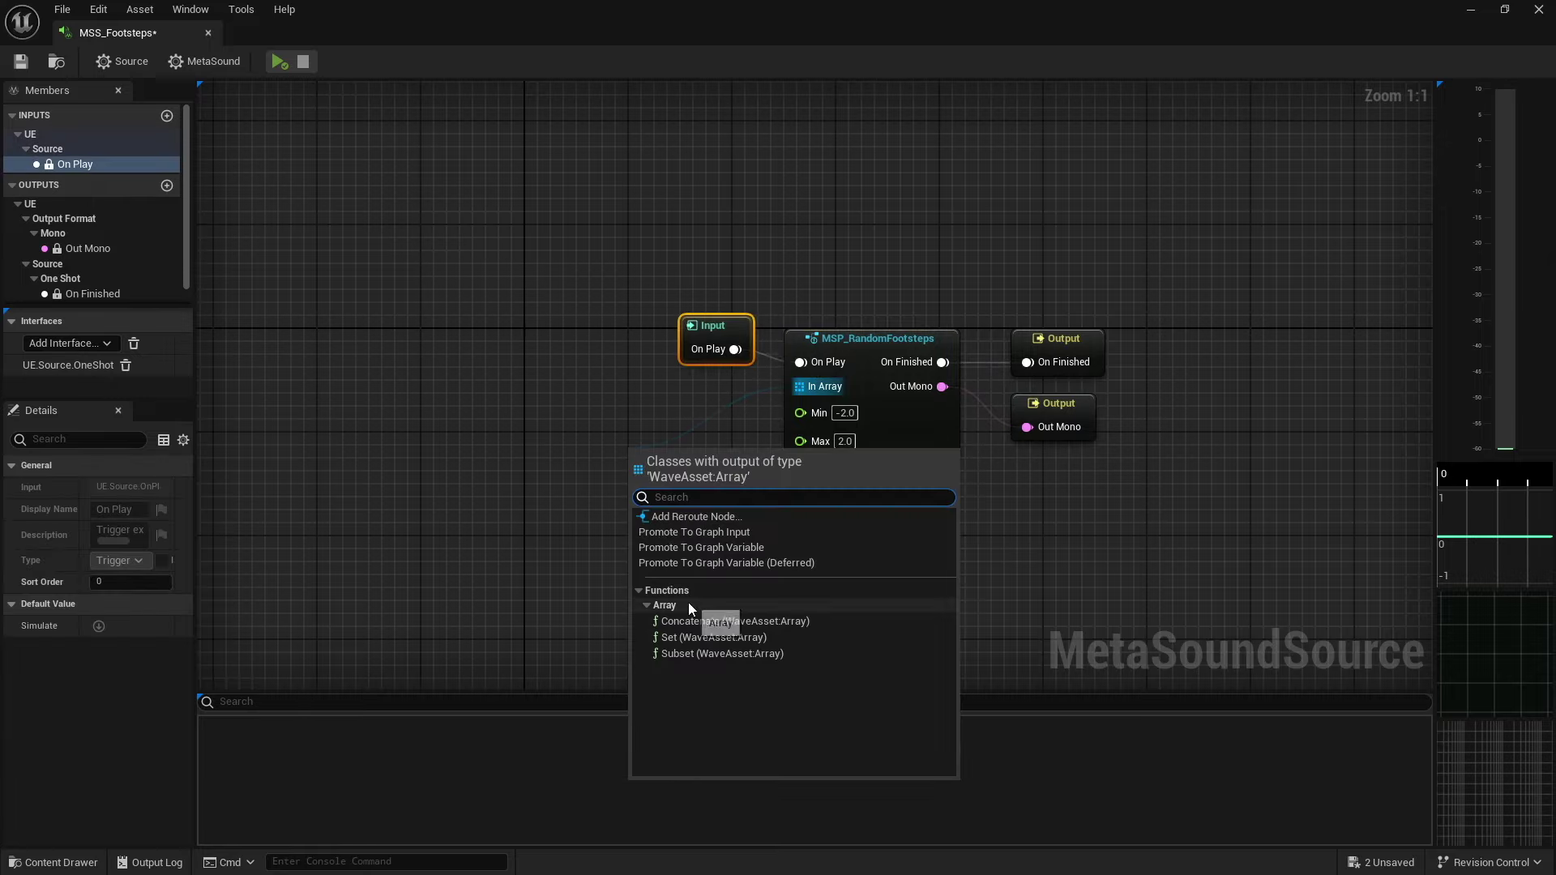
pyautogui.click(740, 553)
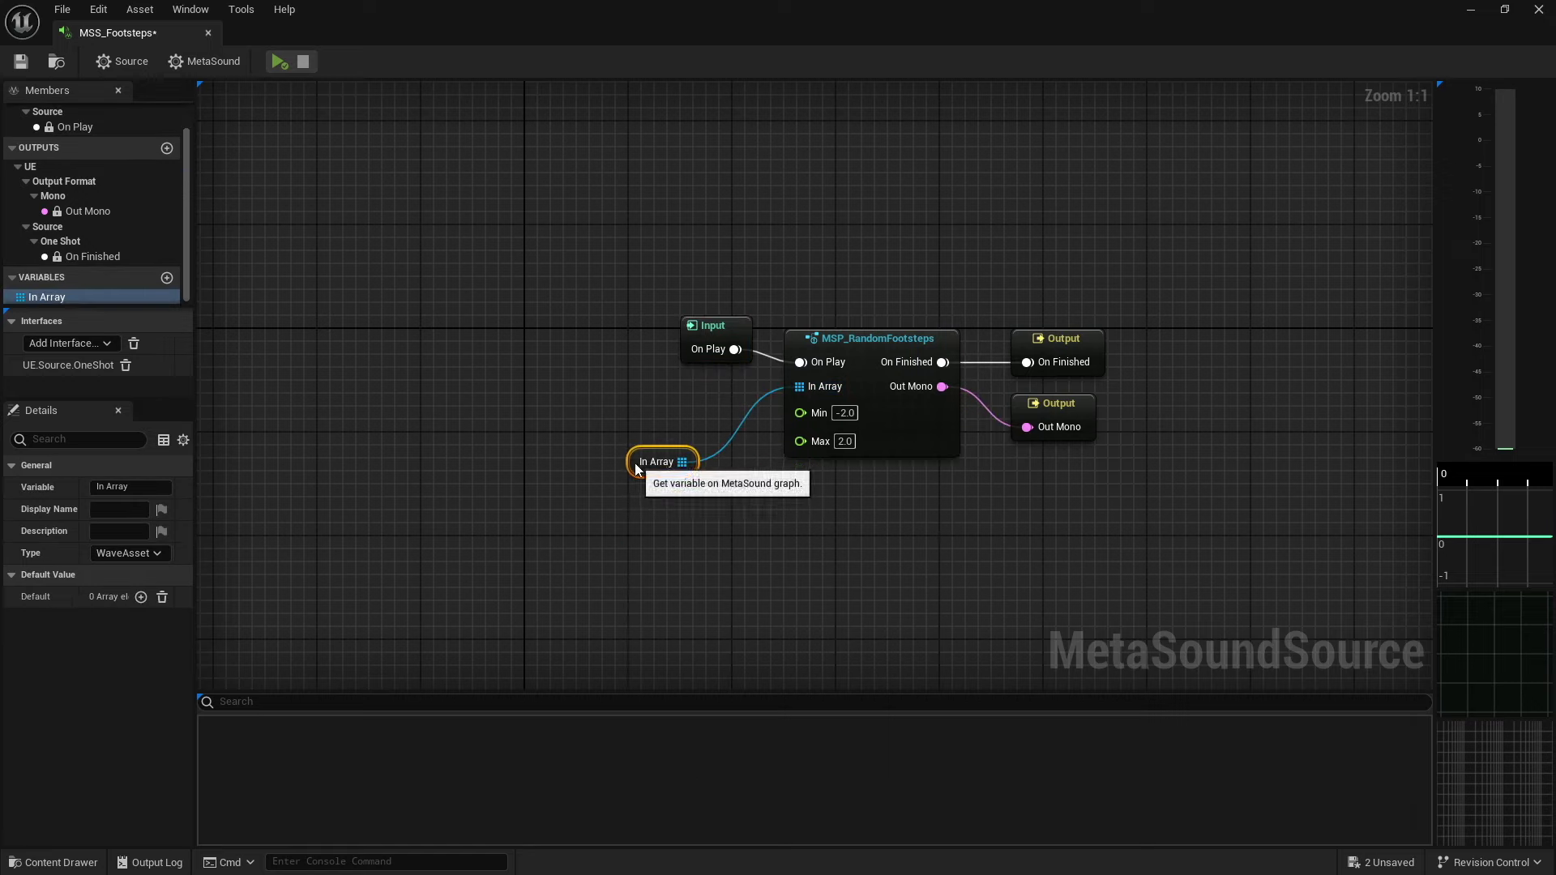
pyautogui.moveTo(655, 462); pyautogui.dragTo(707, 434)
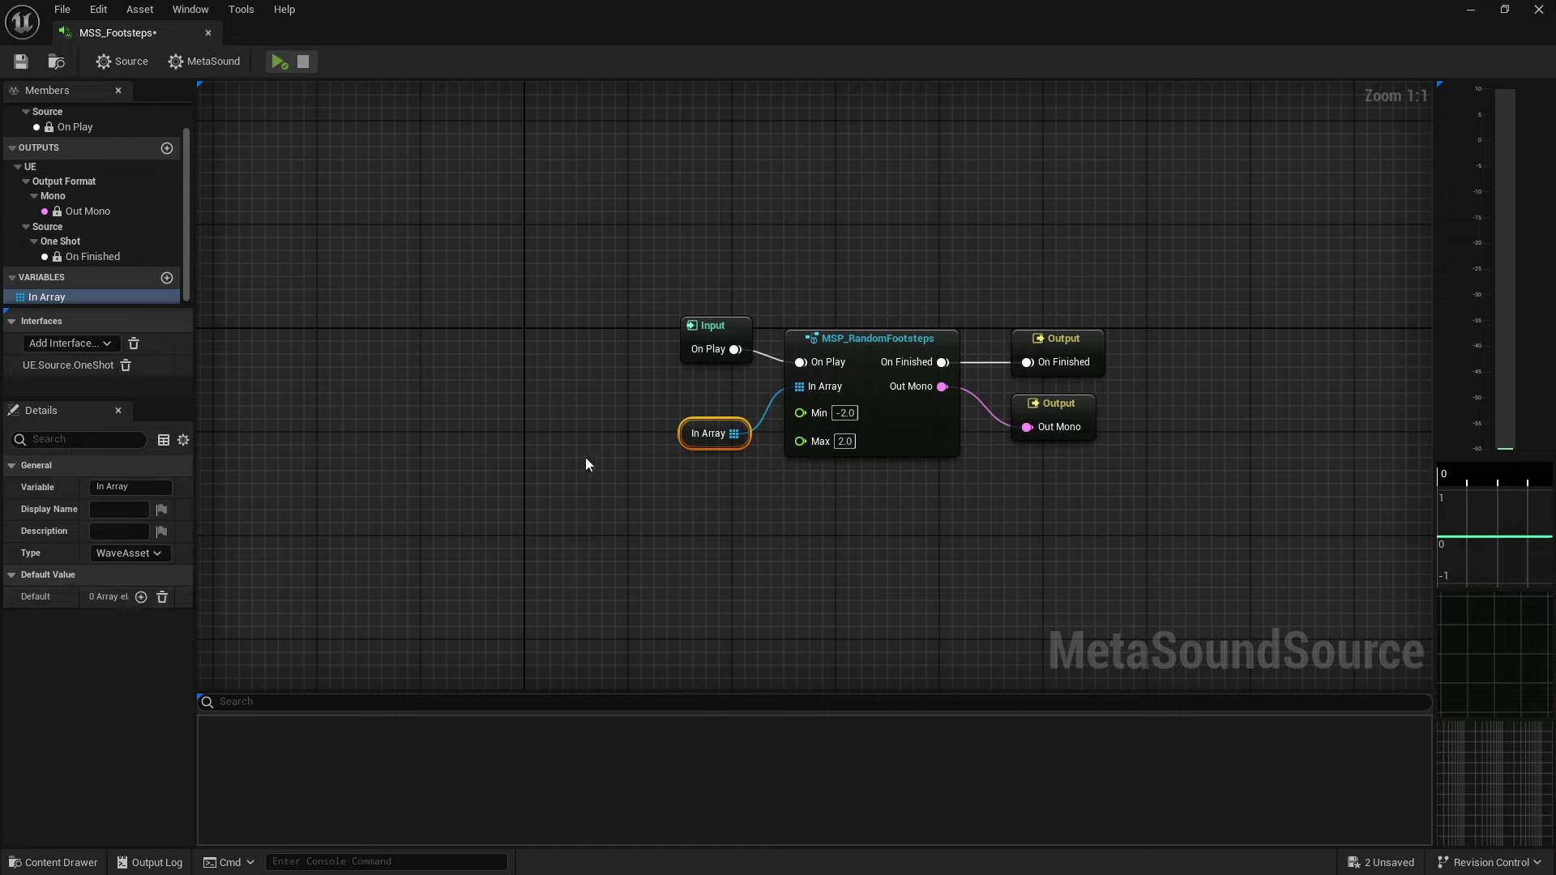
pyautogui.moveTo(614, 248); pyautogui.dragTo(1163, 477)
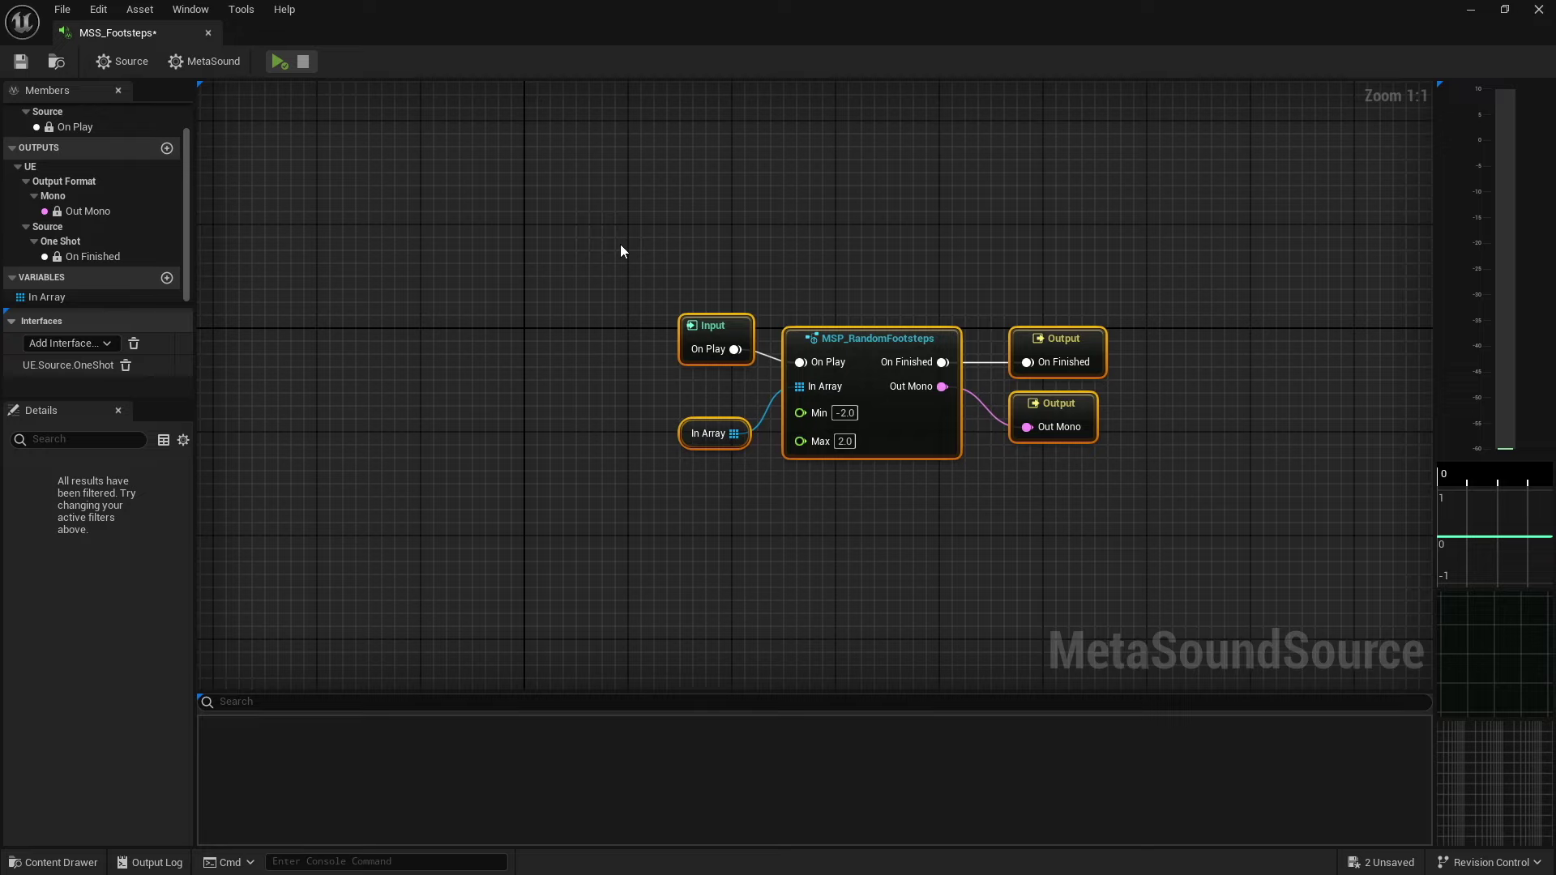
pyautogui.click(621, 245)
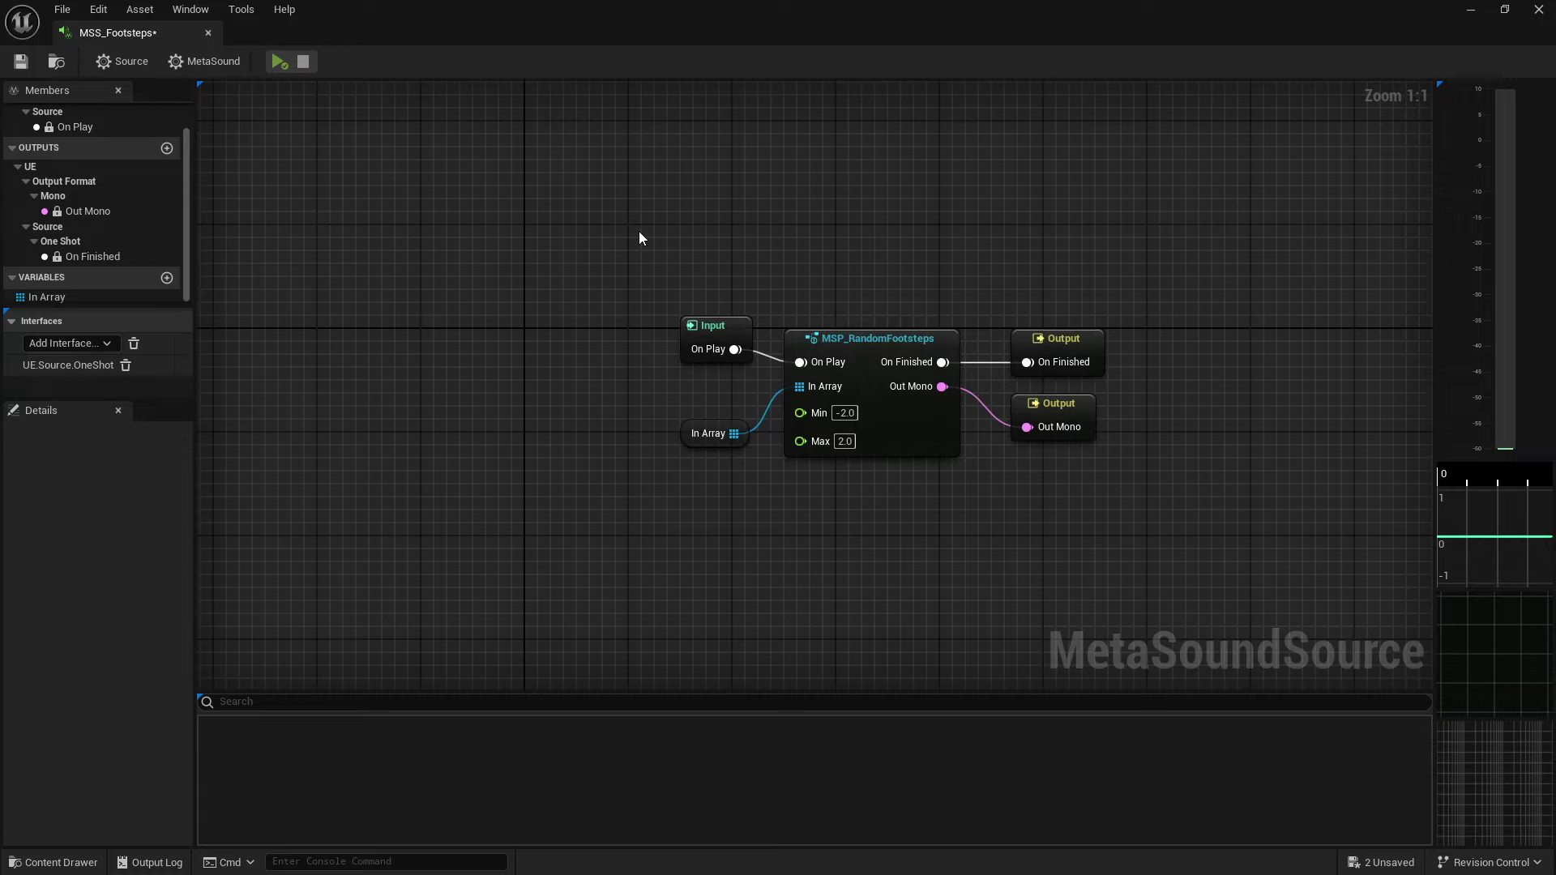
# - Create a new MetaSound Source named NewMetaSoundSource in the Content Browser
pyautogui.moveTo(745, 19); pyautogui.dragTo(1555, 348)
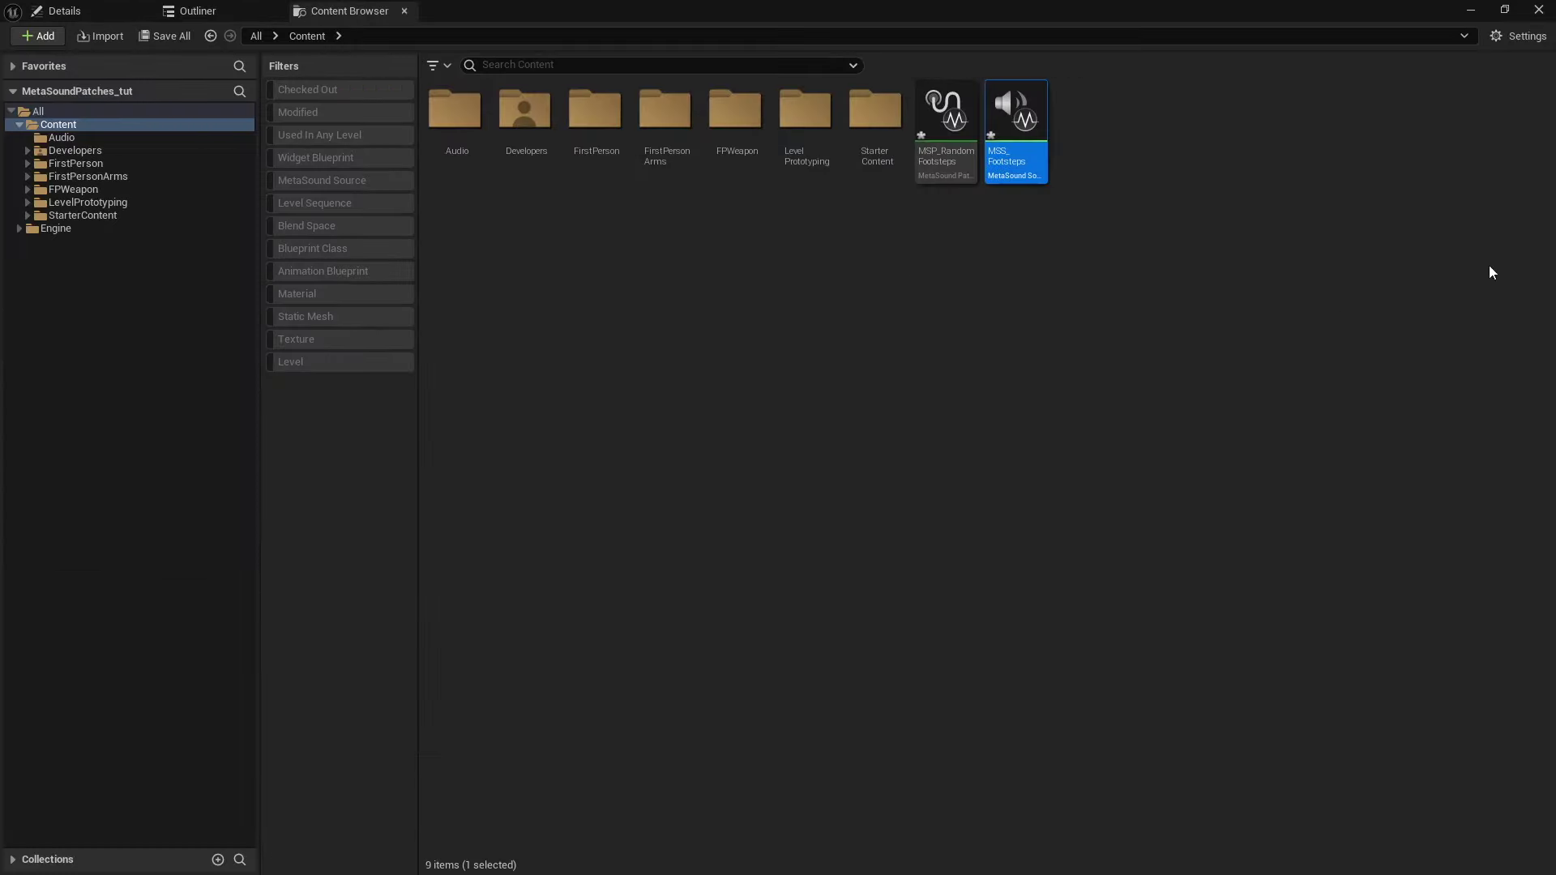
pyautogui.rightClick(1108, 155)
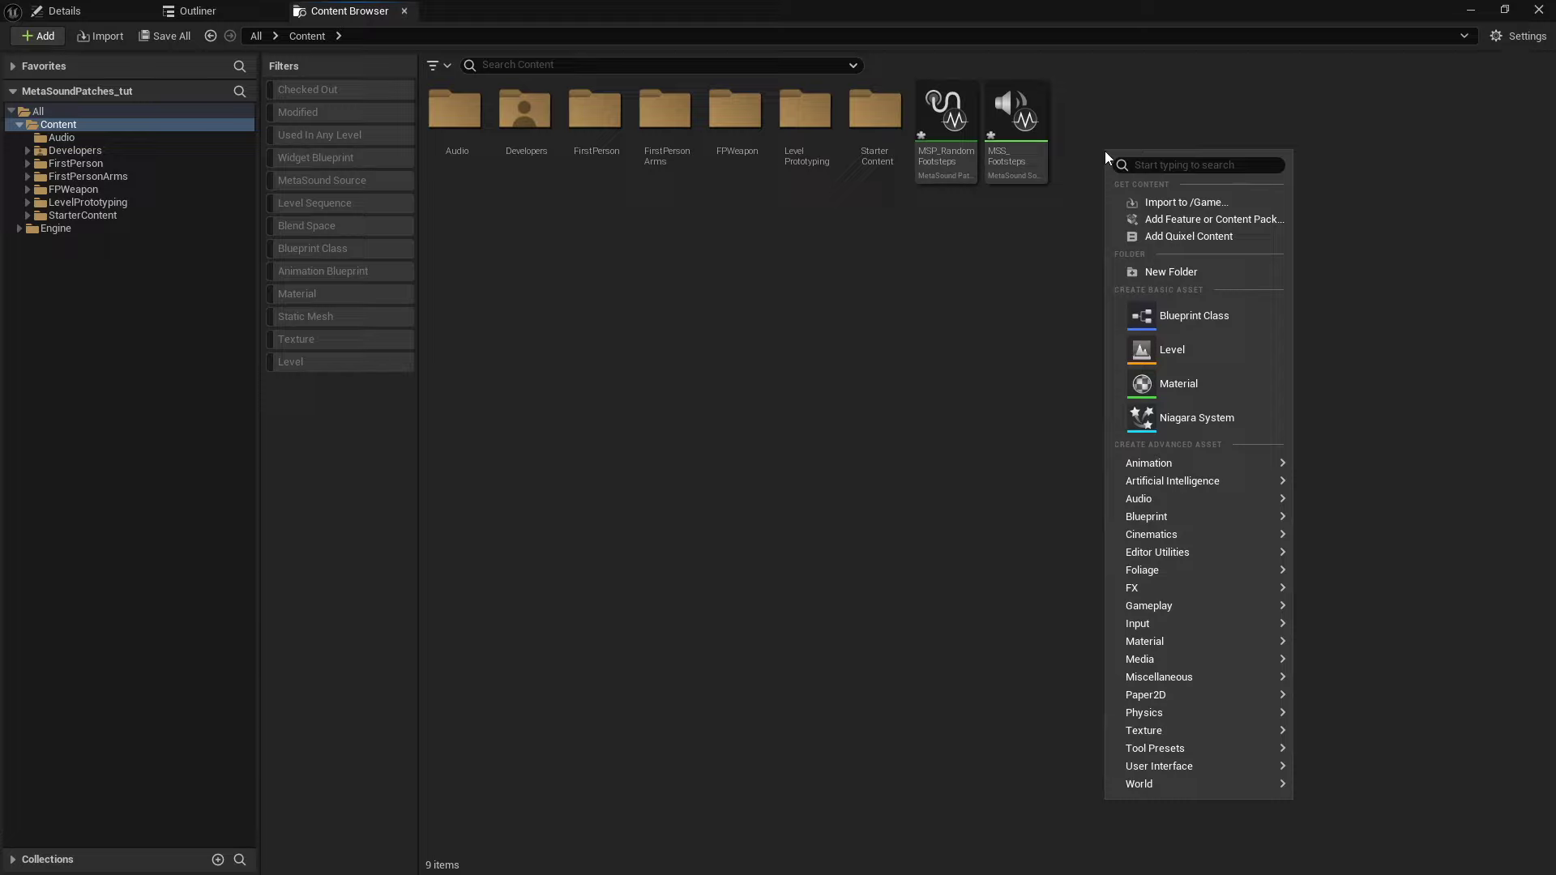
pyautogui.write('meta')
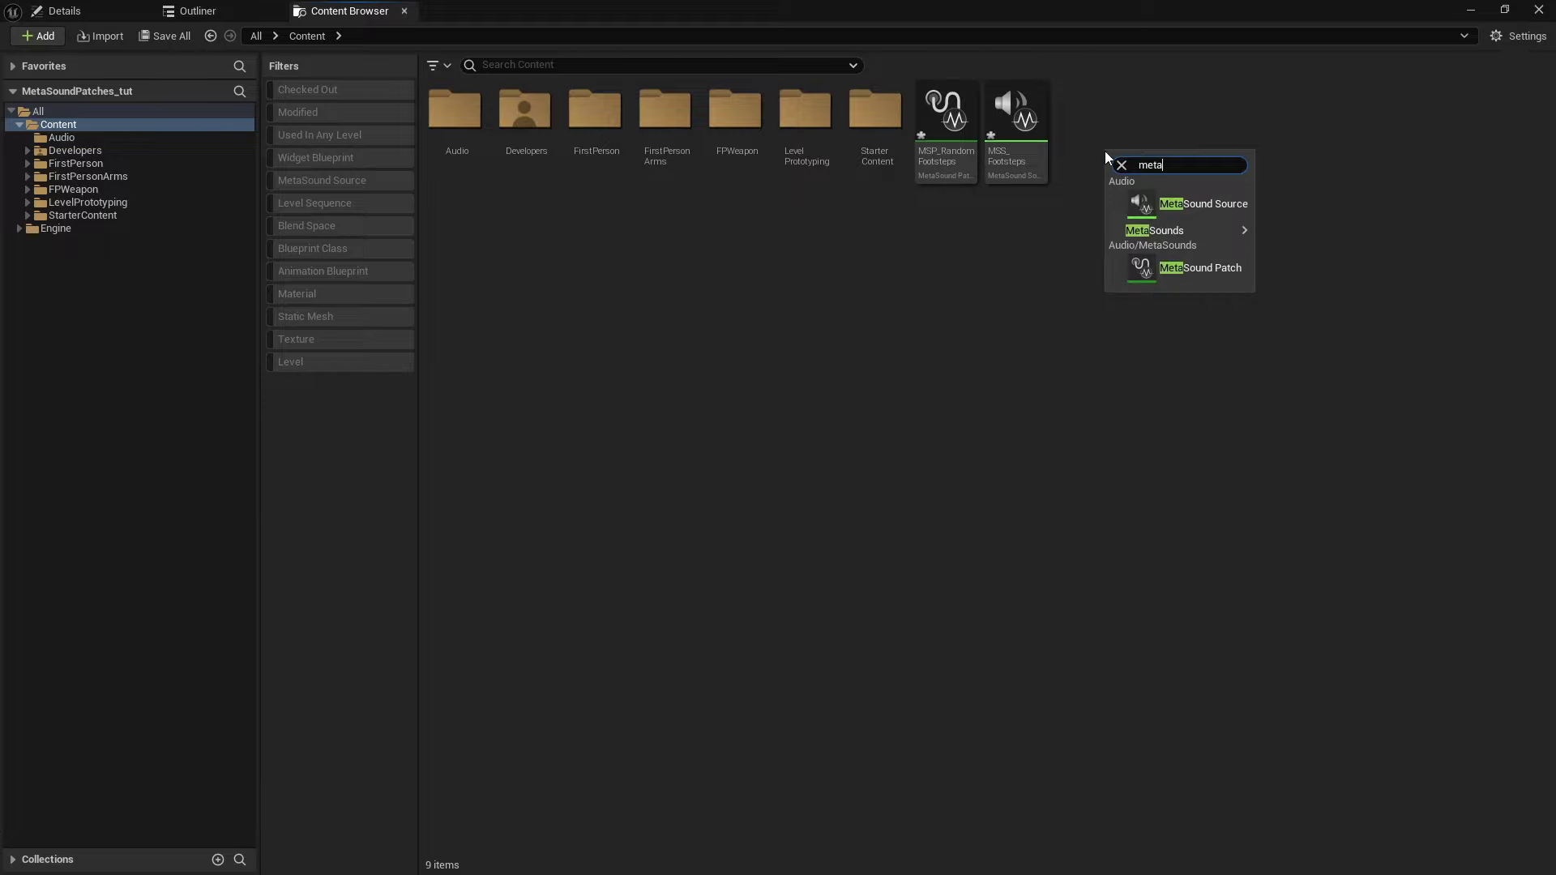
pyautogui.click(1179, 204)
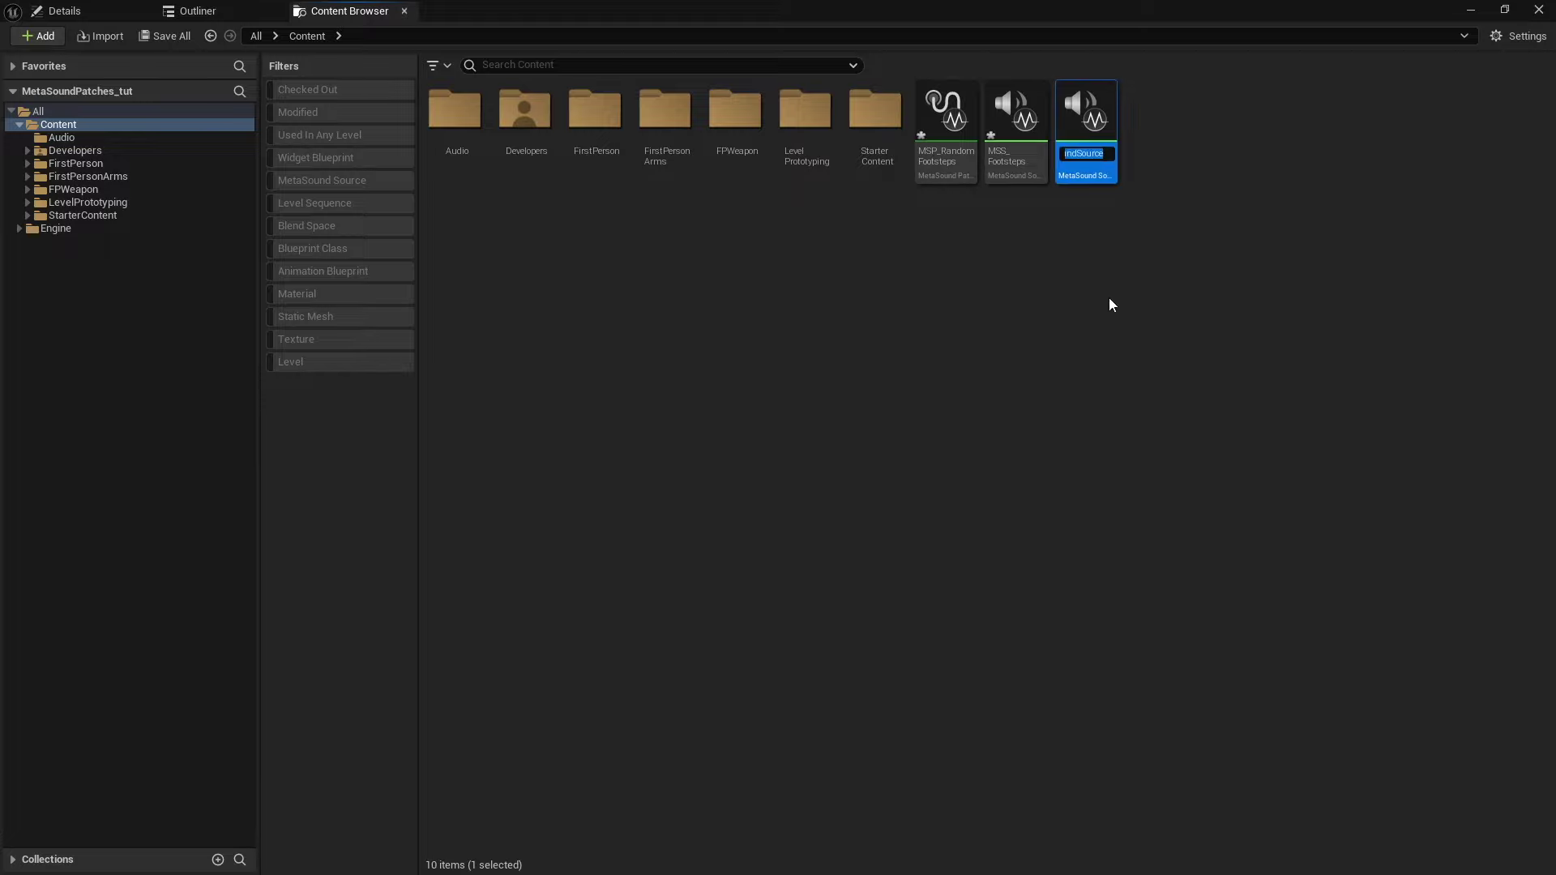
pyautogui.press('Return')
# - Duplicate it seven times with Ctrl+D, up to NewMetaSoundSource7
pyautogui.hotkey('ctrl', 'd')
pyautogui.press('Return')
pyautogui.hotkey('ctrl', 'd')
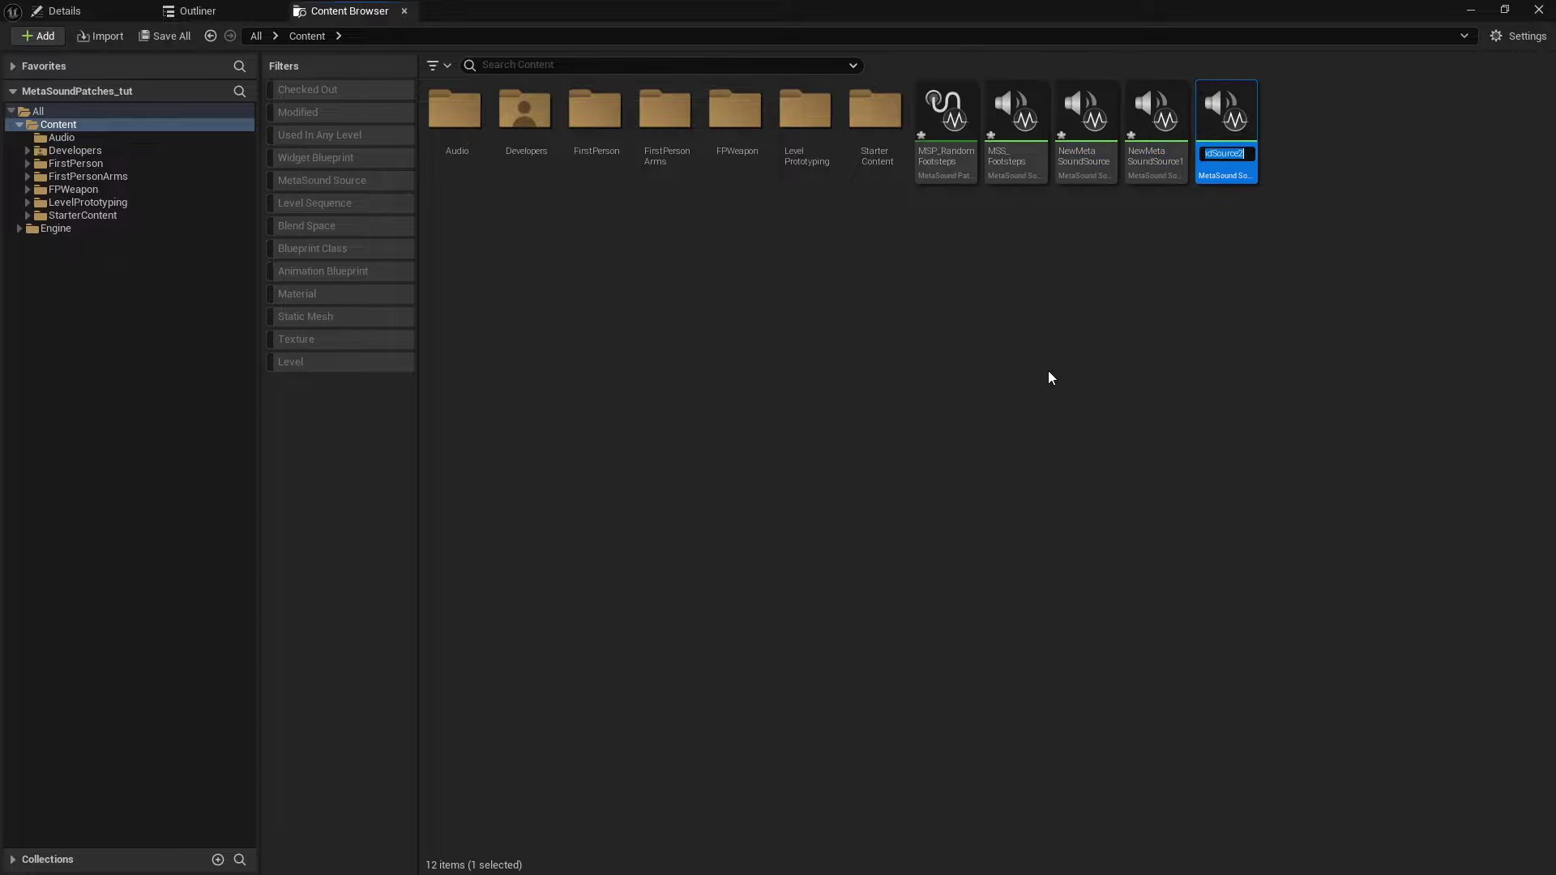
pyautogui.press('Return')
pyautogui.hotkey('ctrl', 'd')
pyautogui.press('Return')
pyautogui.hotkey('ctrl', 'd')
pyautogui.press('Return')
pyautogui.hotkey('ctrl', 'd')
pyautogui.press('Return')
pyautogui.hotkey('ctrl', 'd')
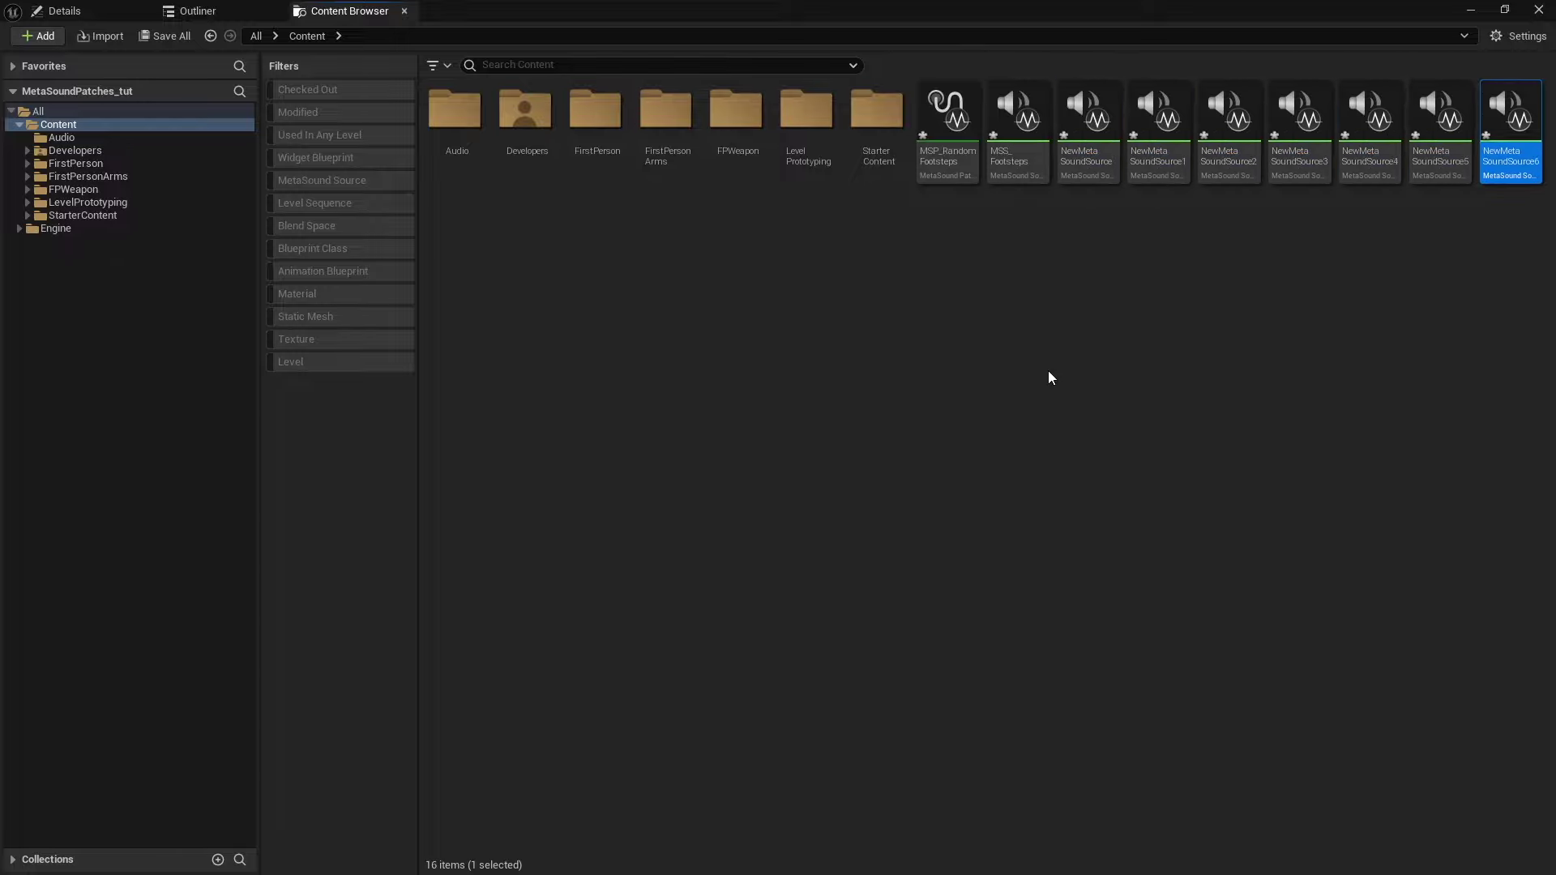
pyautogui.press('Return')
pyautogui.hotkey('ctrl', 'd')
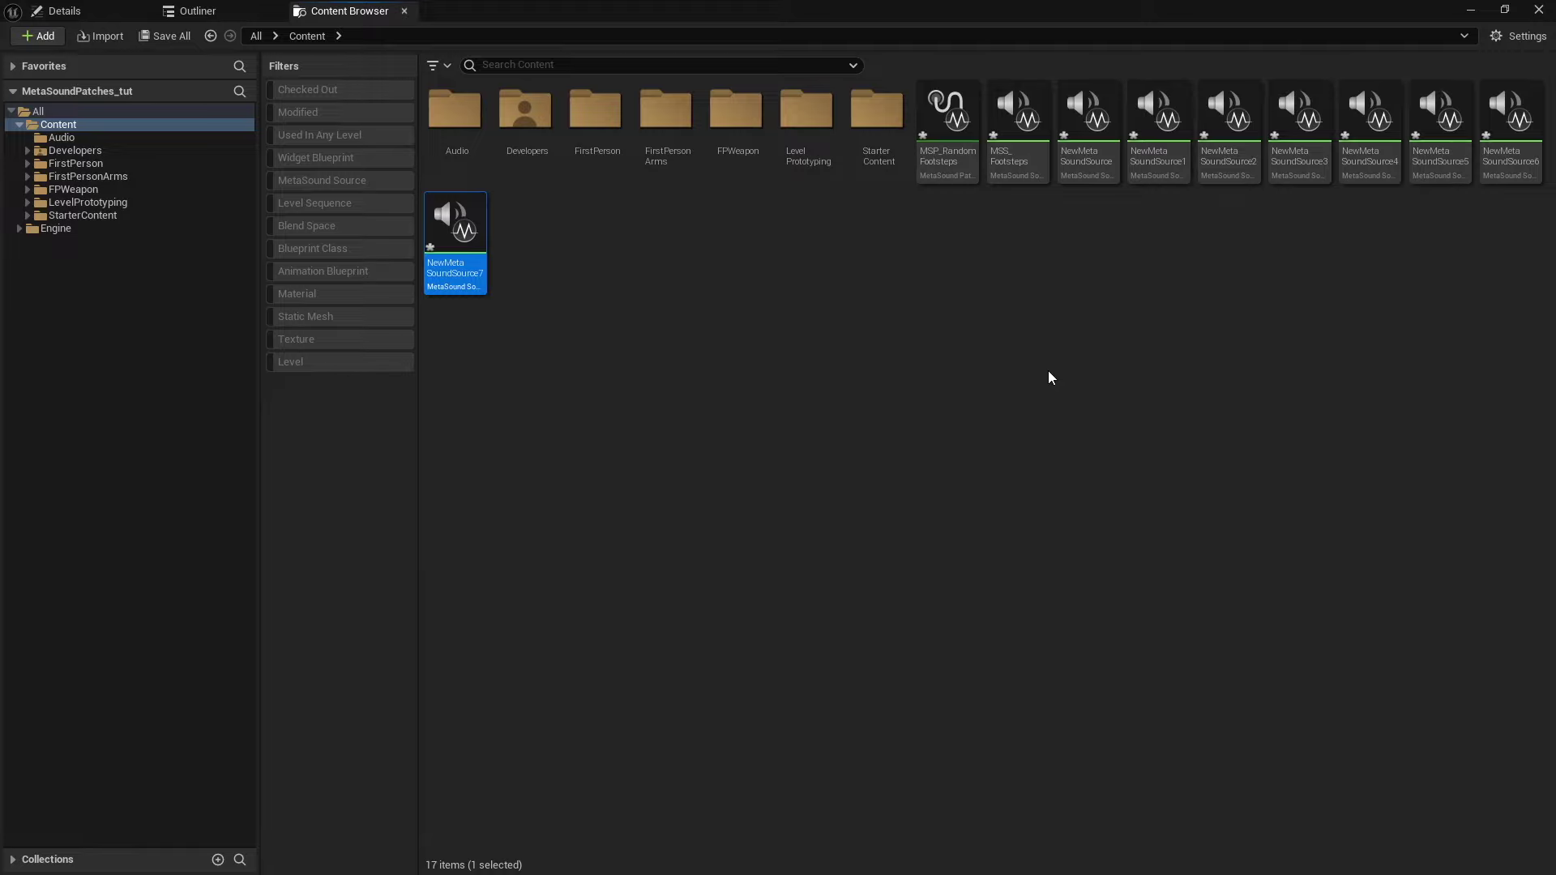
# - Select all eight new MetaSound Sources and open them together for editing
pyautogui.click(1105, 160)
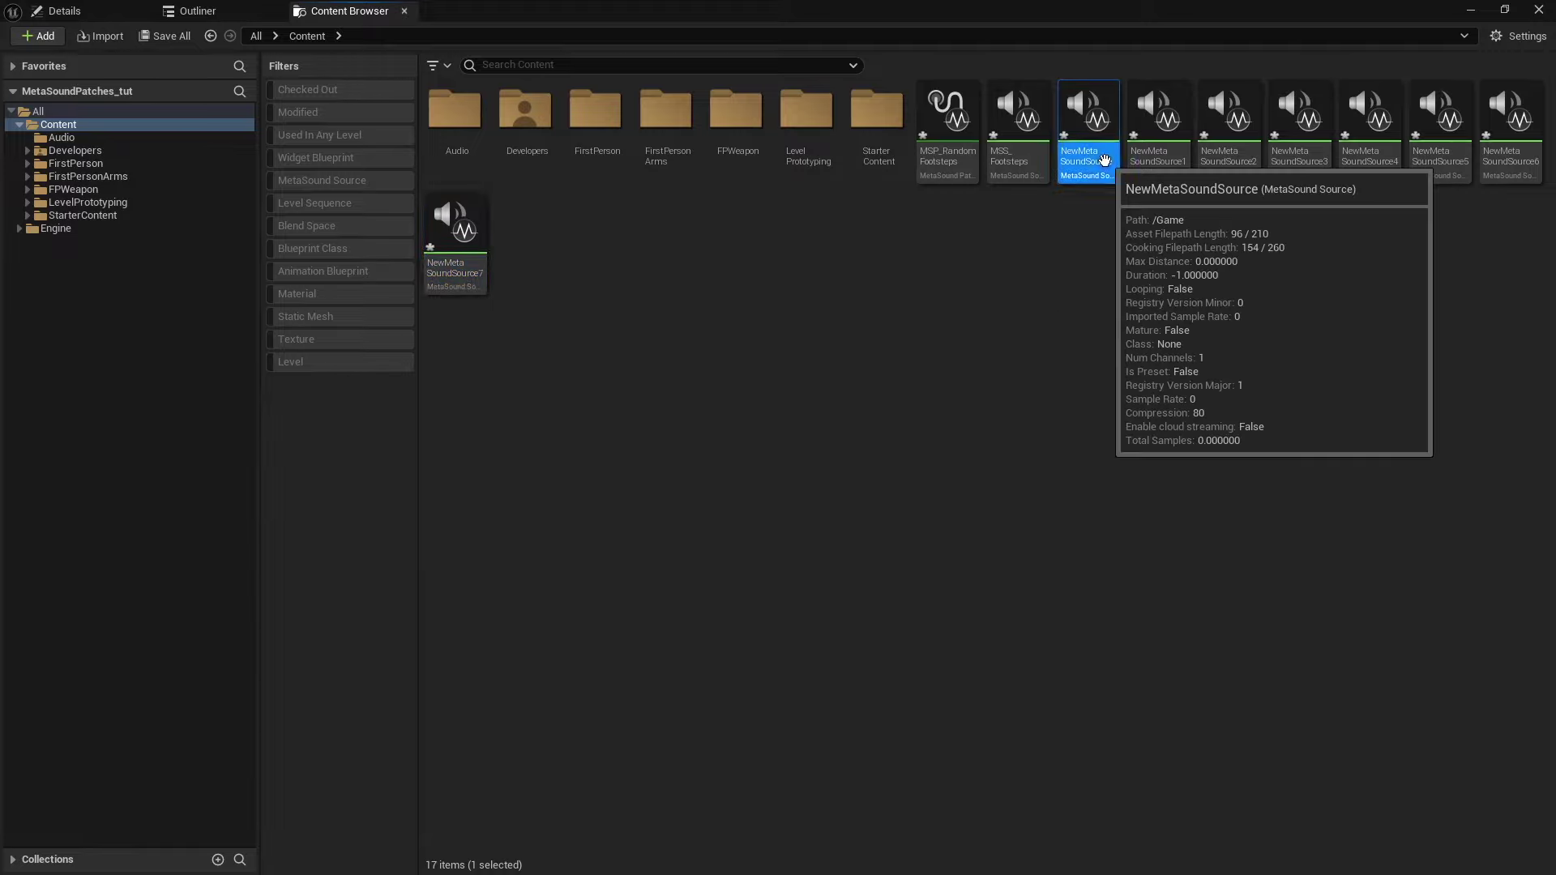
pyautogui.keyDown('shift'); pyautogui.click(474, 274); pyautogui.keyUp('shift')
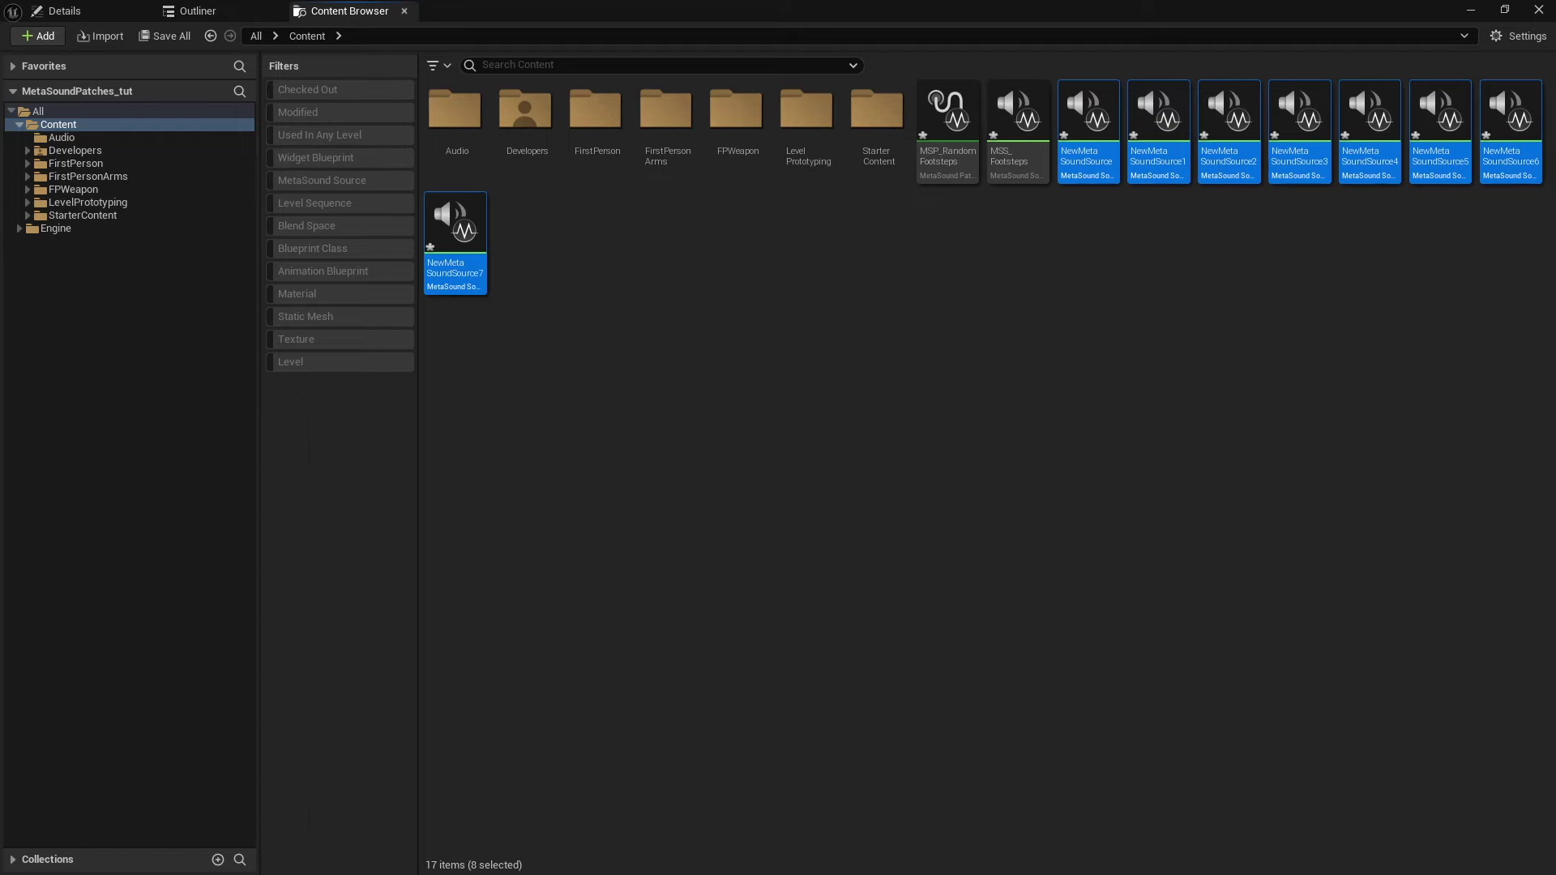
pyautogui.press('Return')
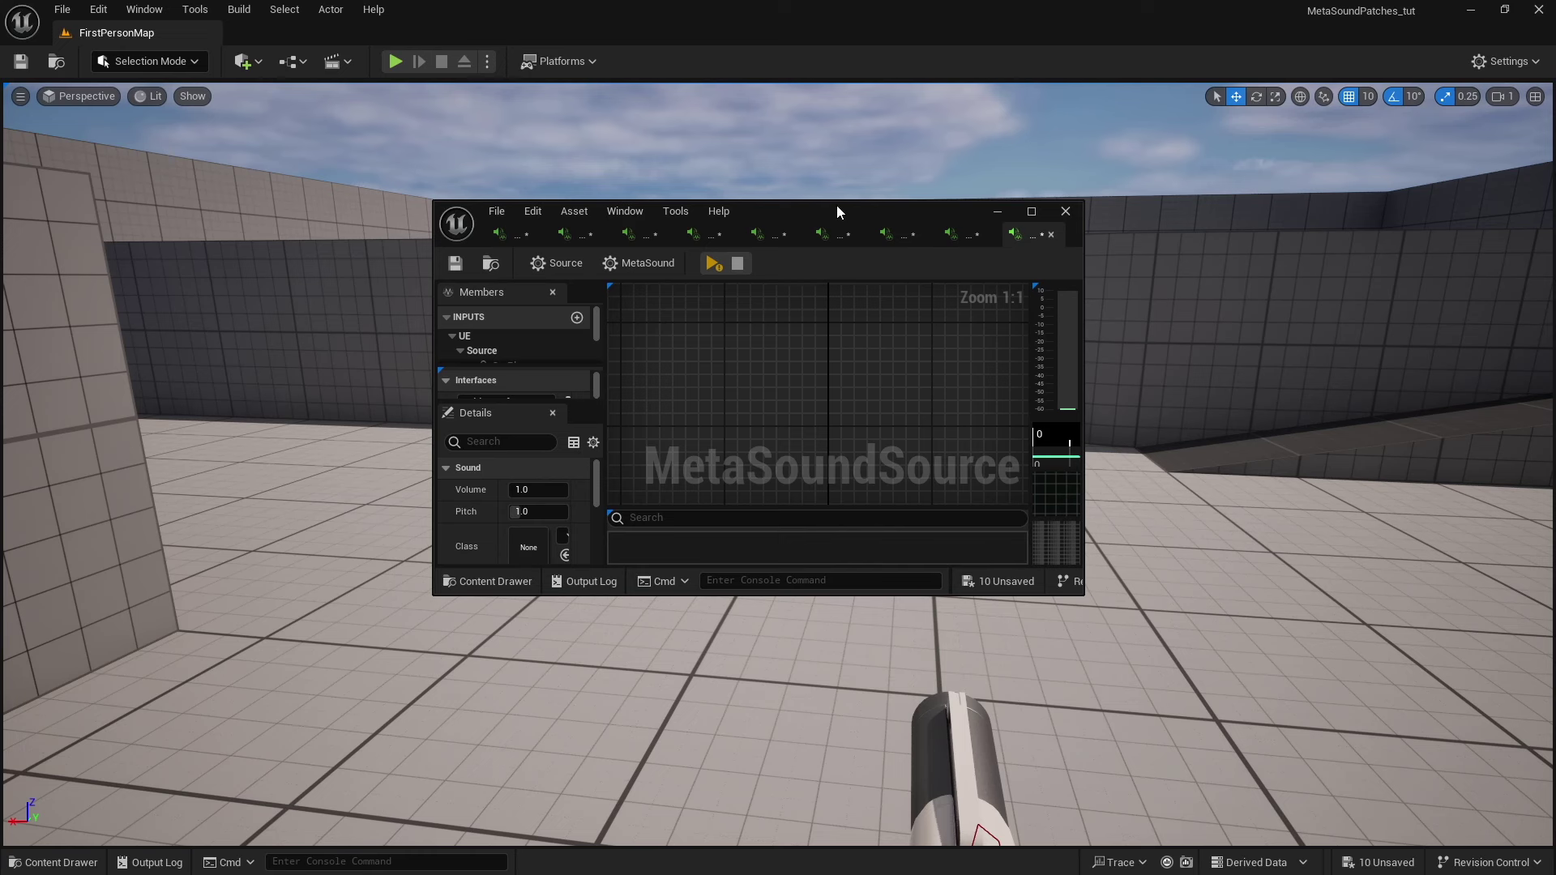
# - Maximize the editor and look through MSS_Footsteps and each new source tab, ending on NewMetaSoundSource
pyautogui.doubleClick(836, 206)
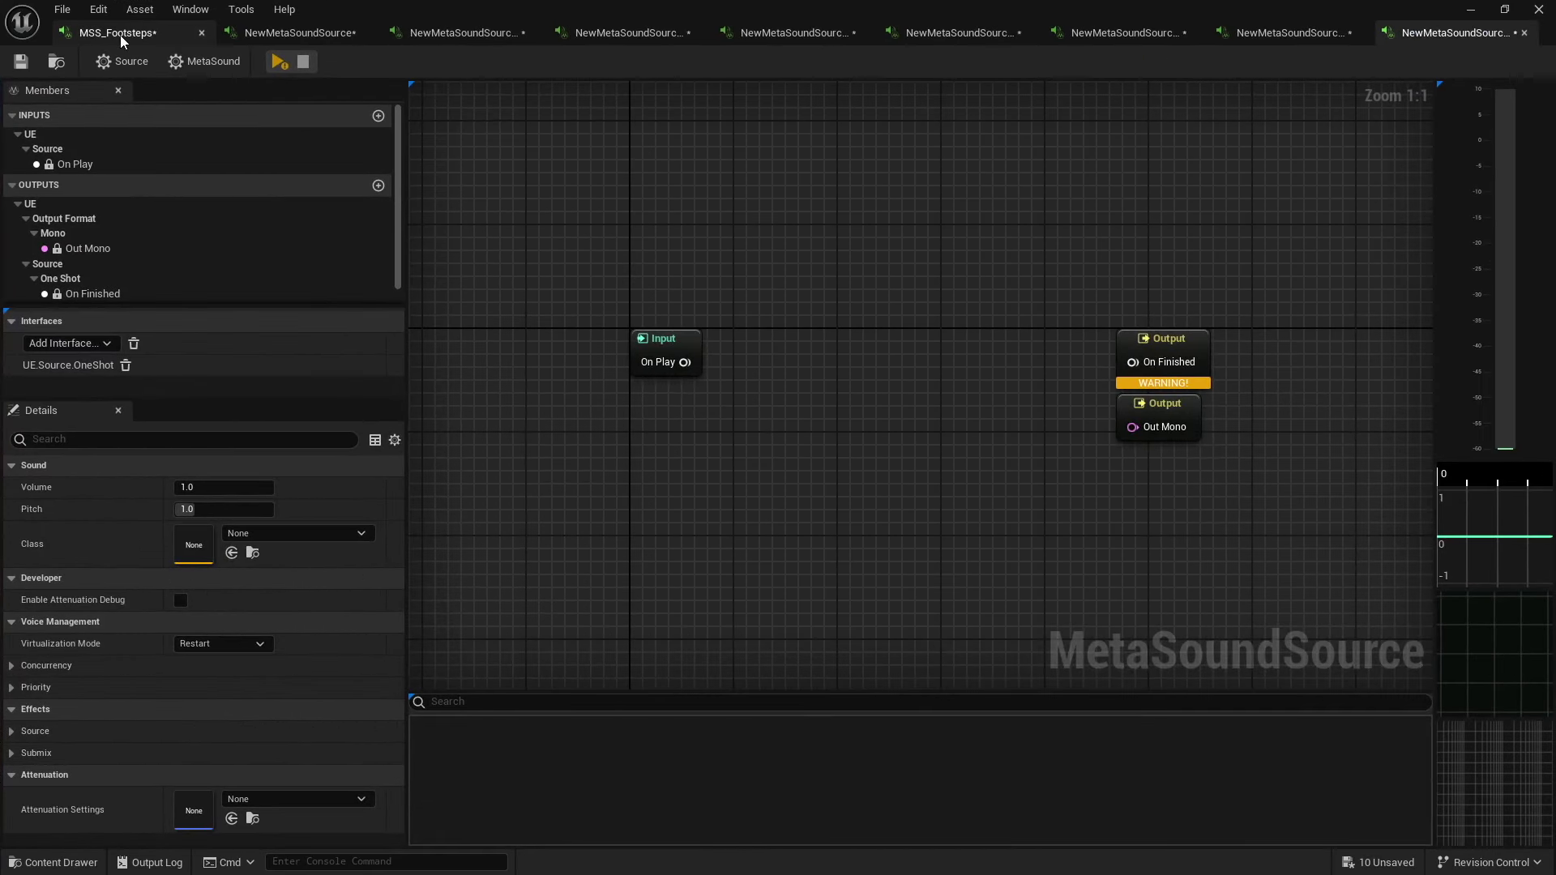
pyautogui.click(120, 34)
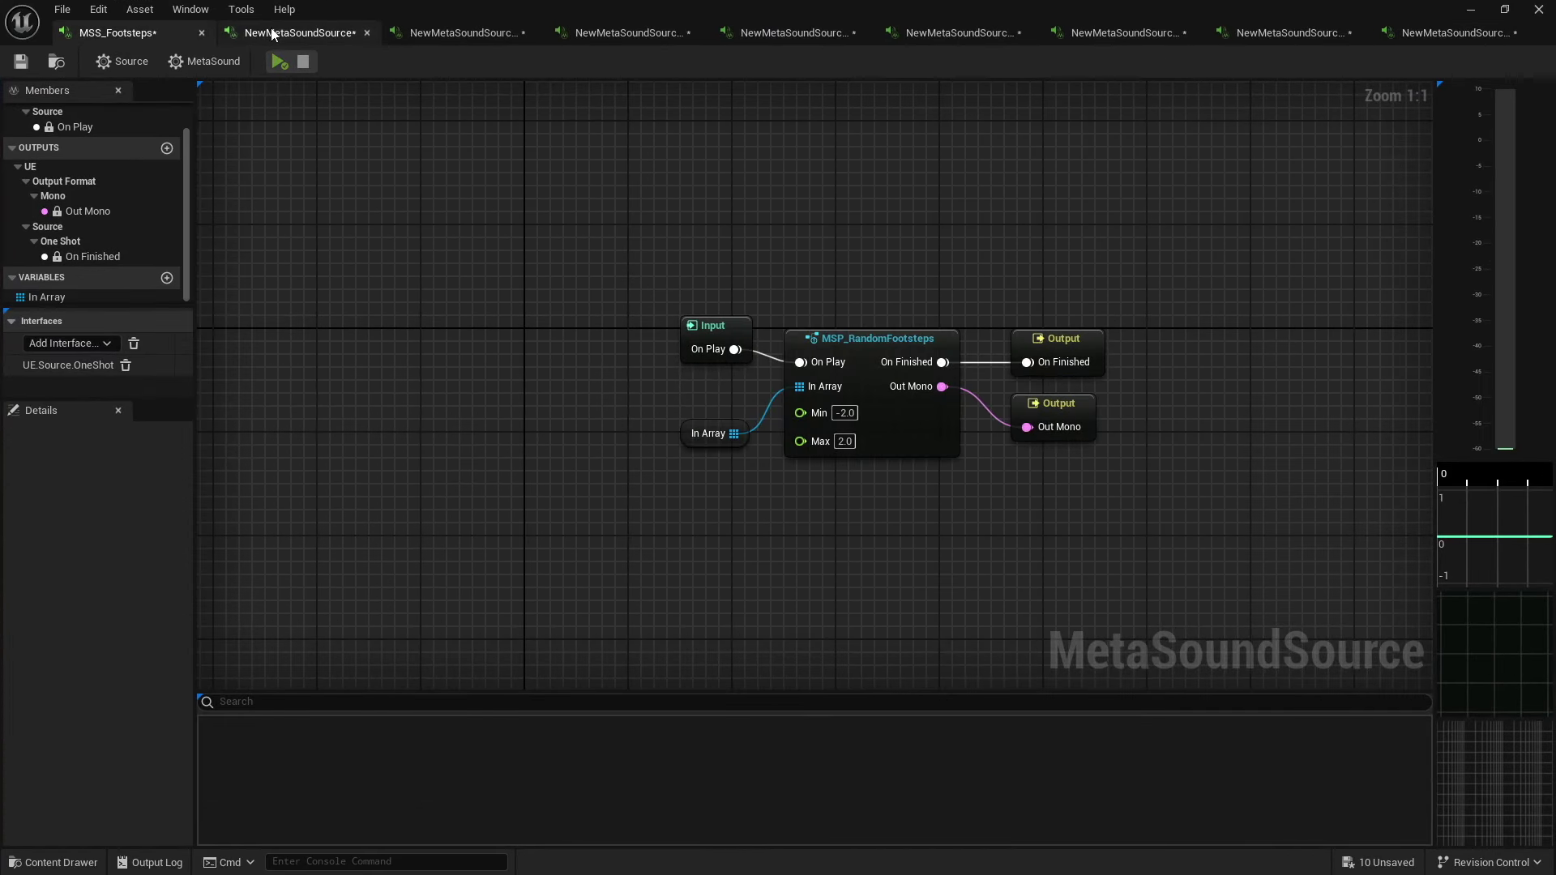
pyautogui.click(300, 33)
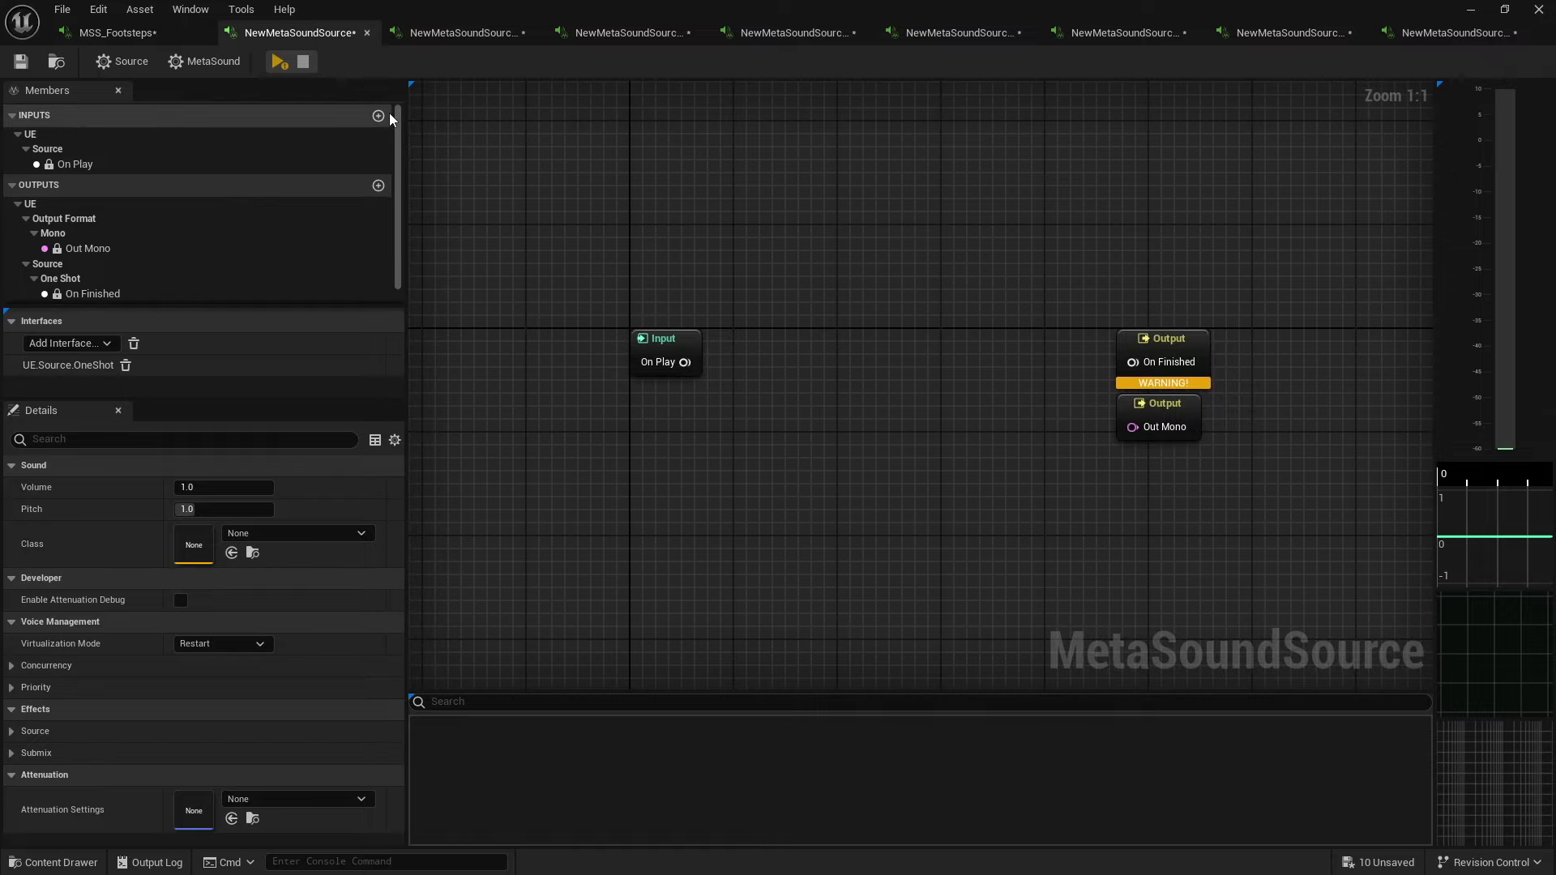
pyautogui.click(470, 33)
pyautogui.click(629, 32)
pyautogui.click(818, 32)
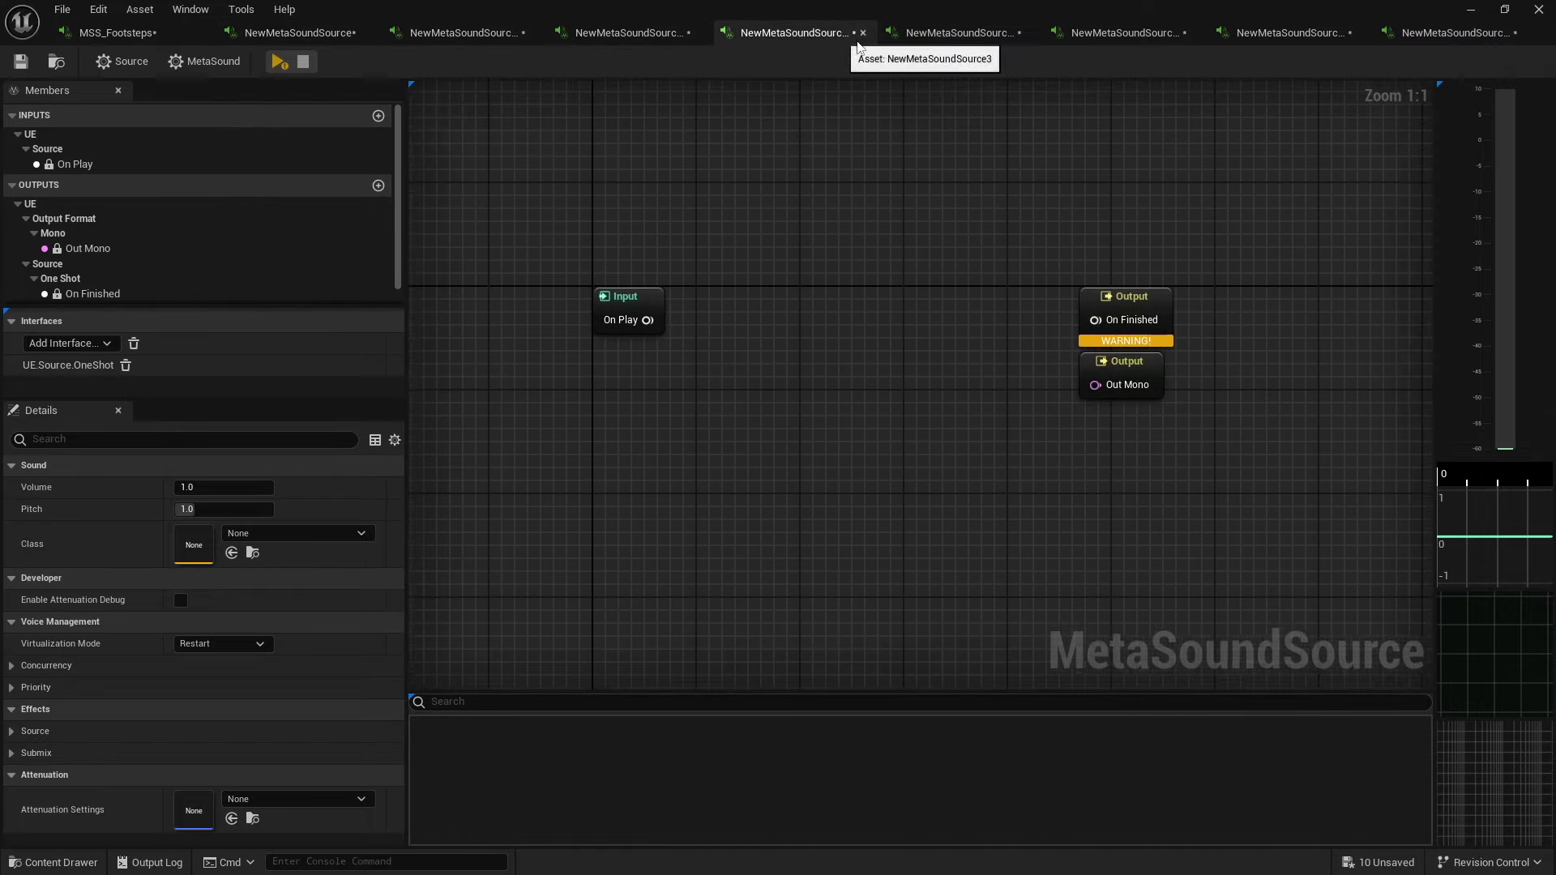
pyautogui.click(924, 33)
pyautogui.click(1102, 33)
pyautogui.click(1257, 34)
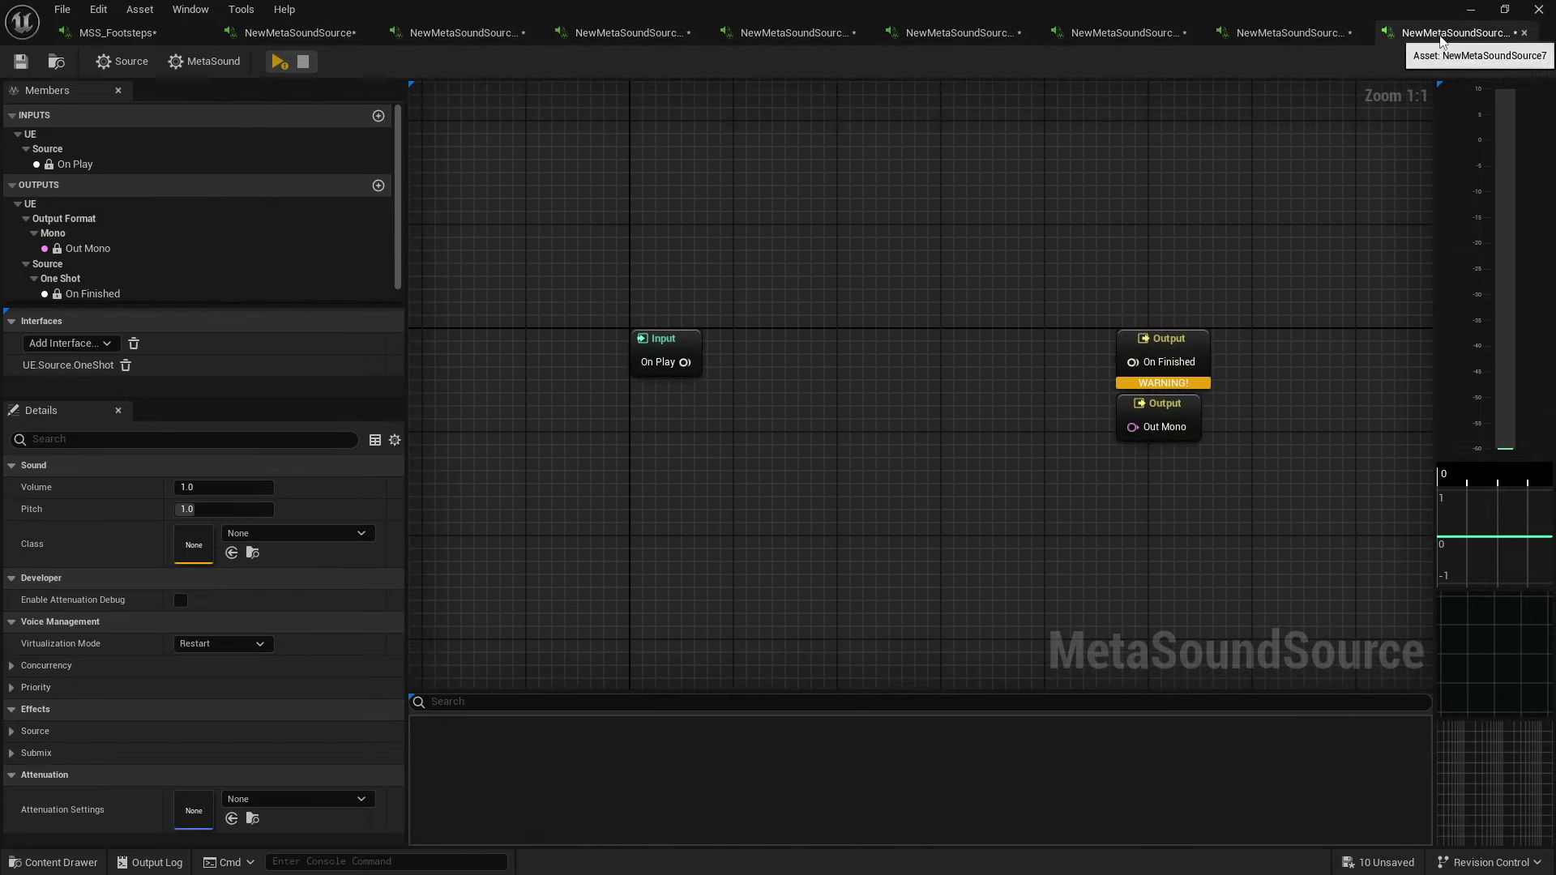
pyautogui.click(324, 30)
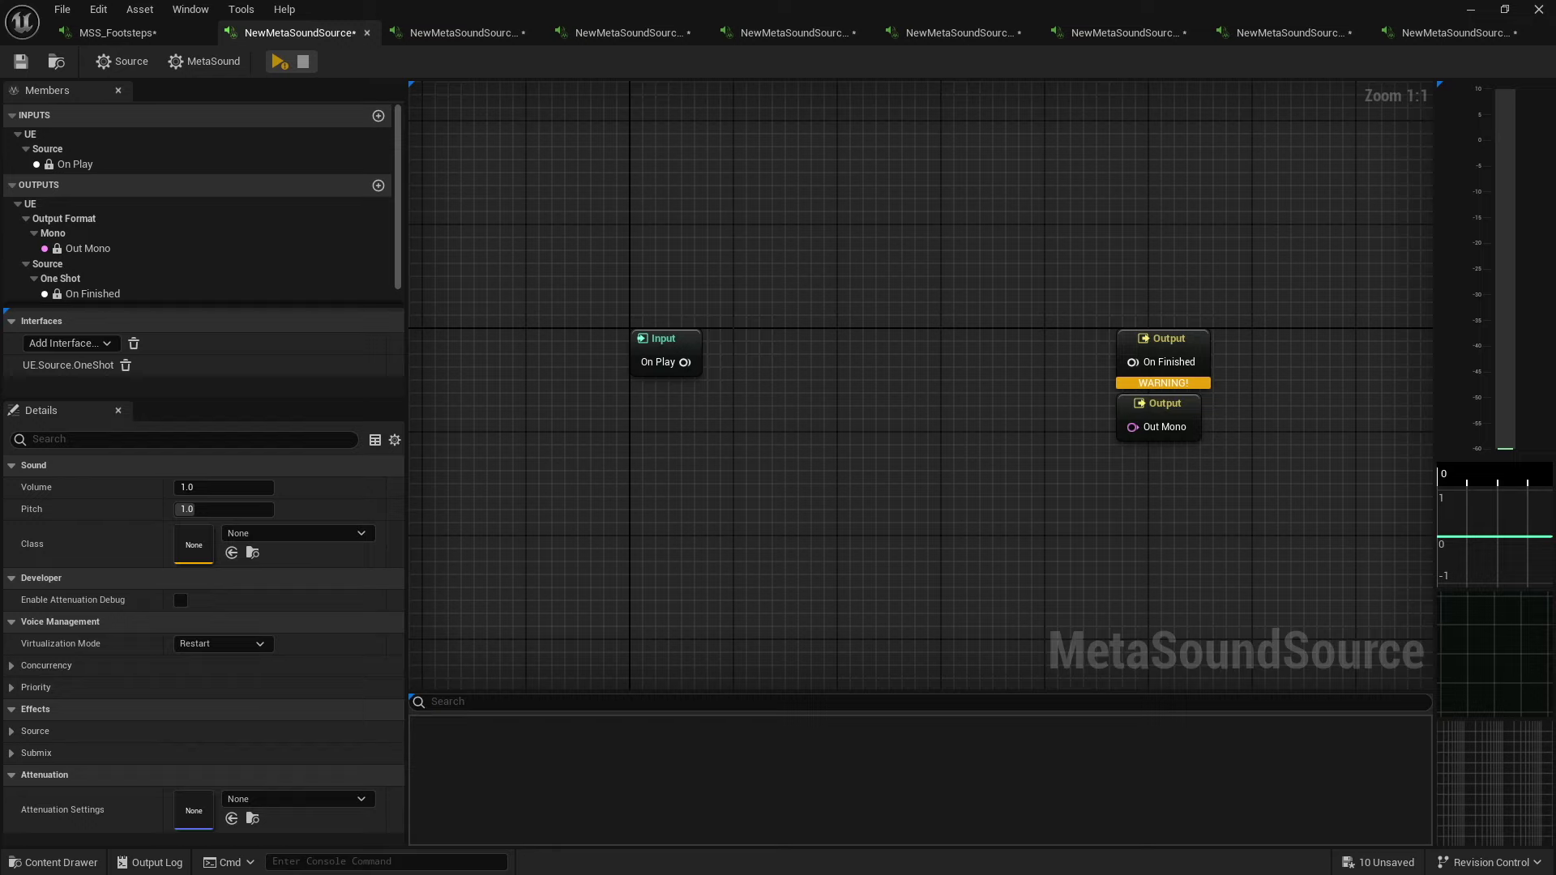
# - Drop MSP_RandomFootsteps into NewMetaSoundSource and wire its On Play, On Finished and Out Mono pins
pyautogui.moveTo(1554, 413); pyautogui.dragTo(887, 385)
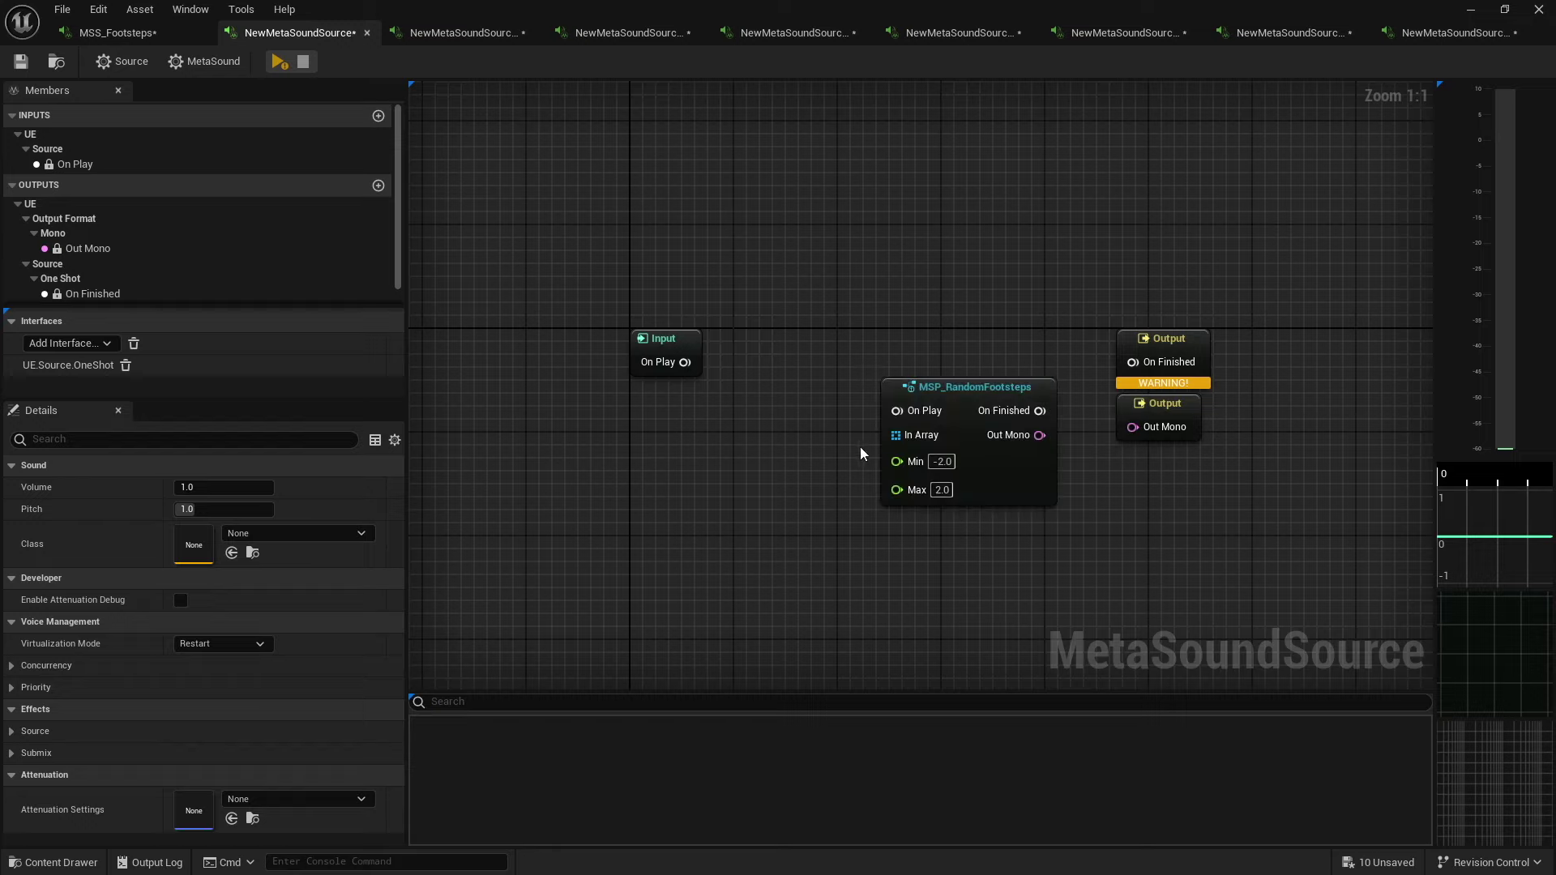
pyautogui.moveTo(1039, 411); pyautogui.dragTo(1133, 362)
pyautogui.moveTo(1038, 435); pyautogui.dragTo(1133, 427)
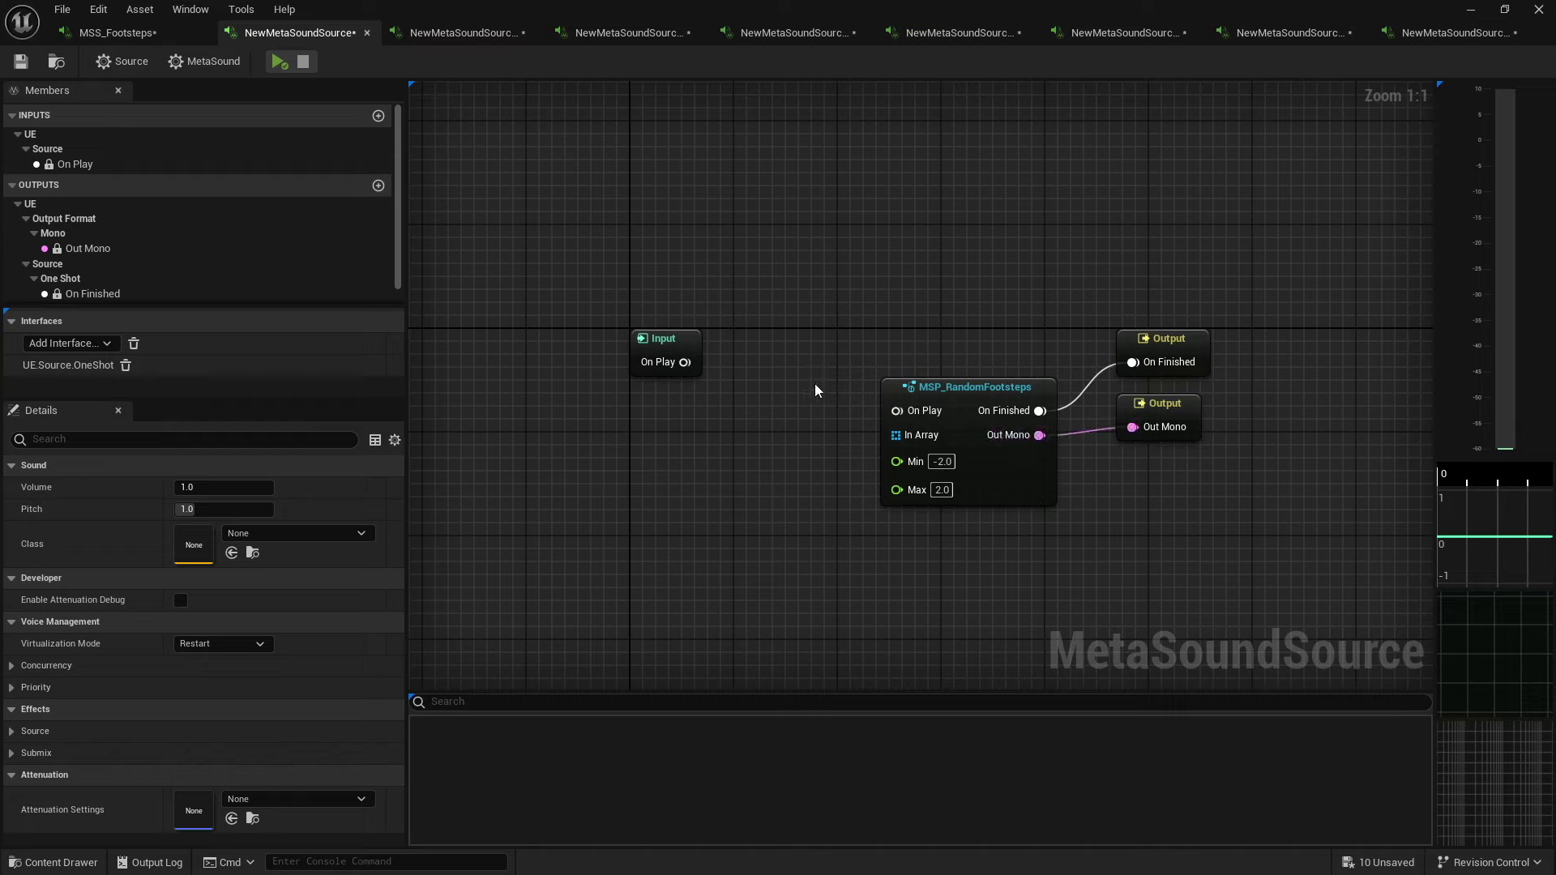
pyautogui.moveTo(685, 362); pyautogui.dragTo(896, 410)
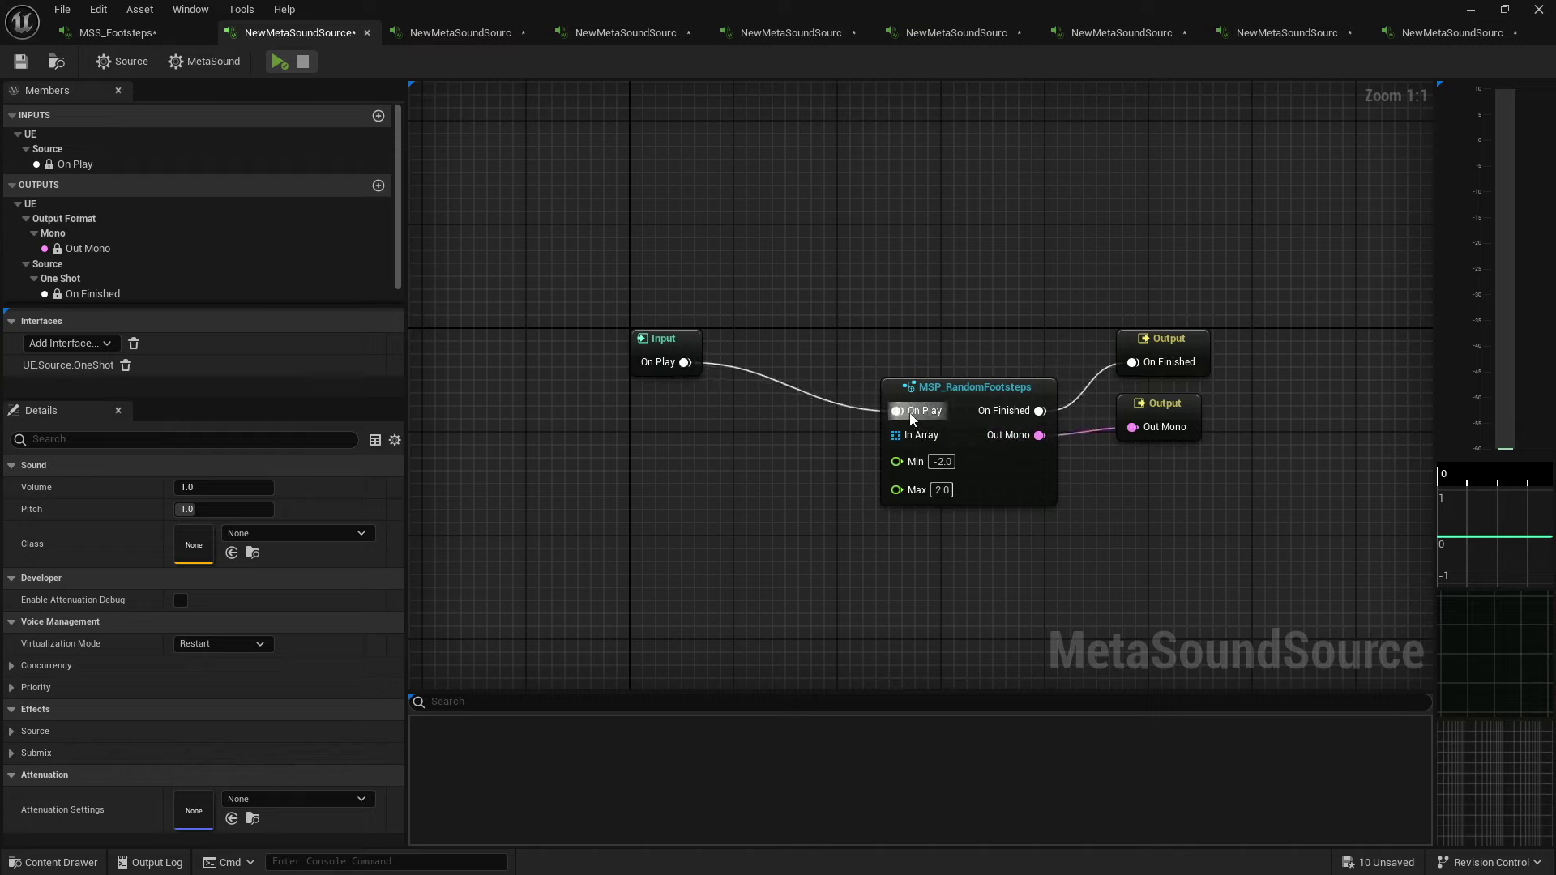
# - Add MSP_RandomFootsteps to the next new source and wire it the same way
pyautogui.click(464, 33)
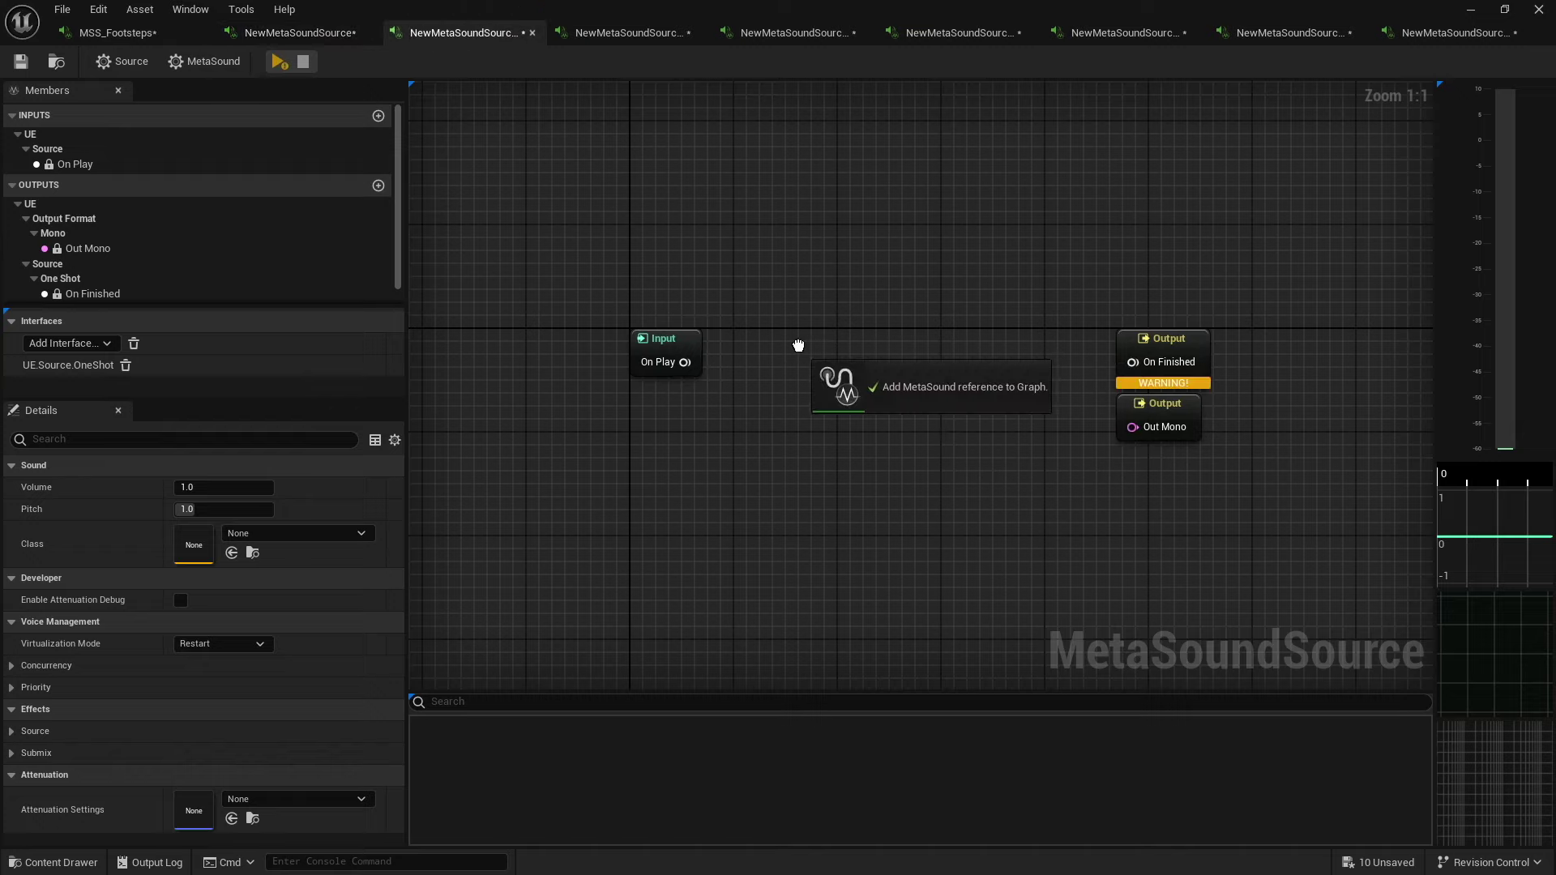
pyautogui.moveTo(795, 344); pyautogui.dragTo(802, 349)
pyautogui.moveTo(957, 379); pyautogui.dragTo(1133, 362)
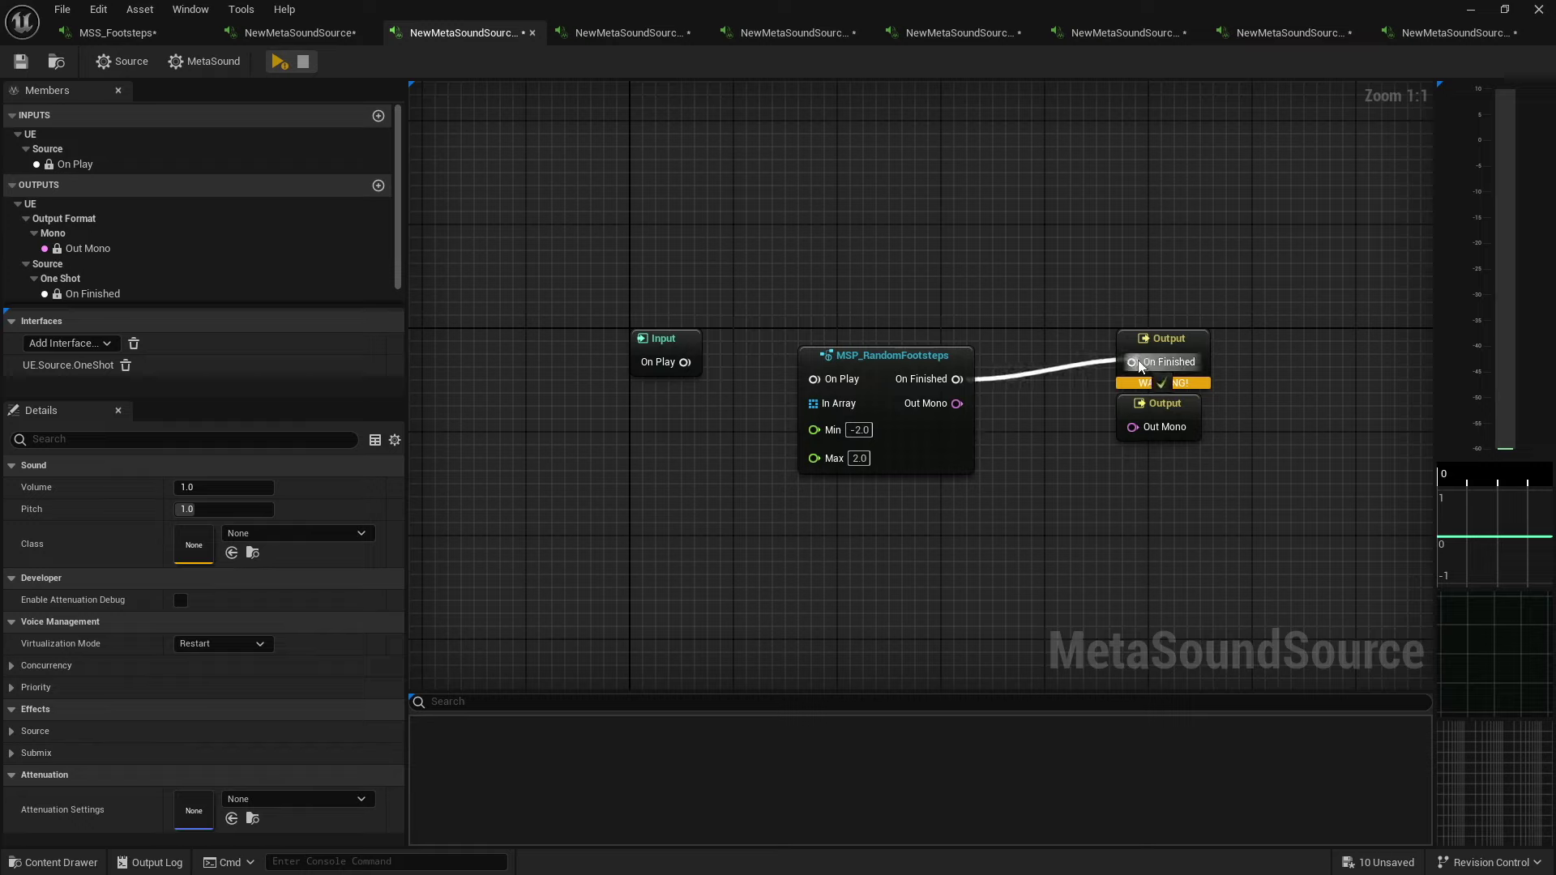
pyautogui.moveTo(958, 403); pyautogui.dragTo(1132, 427)
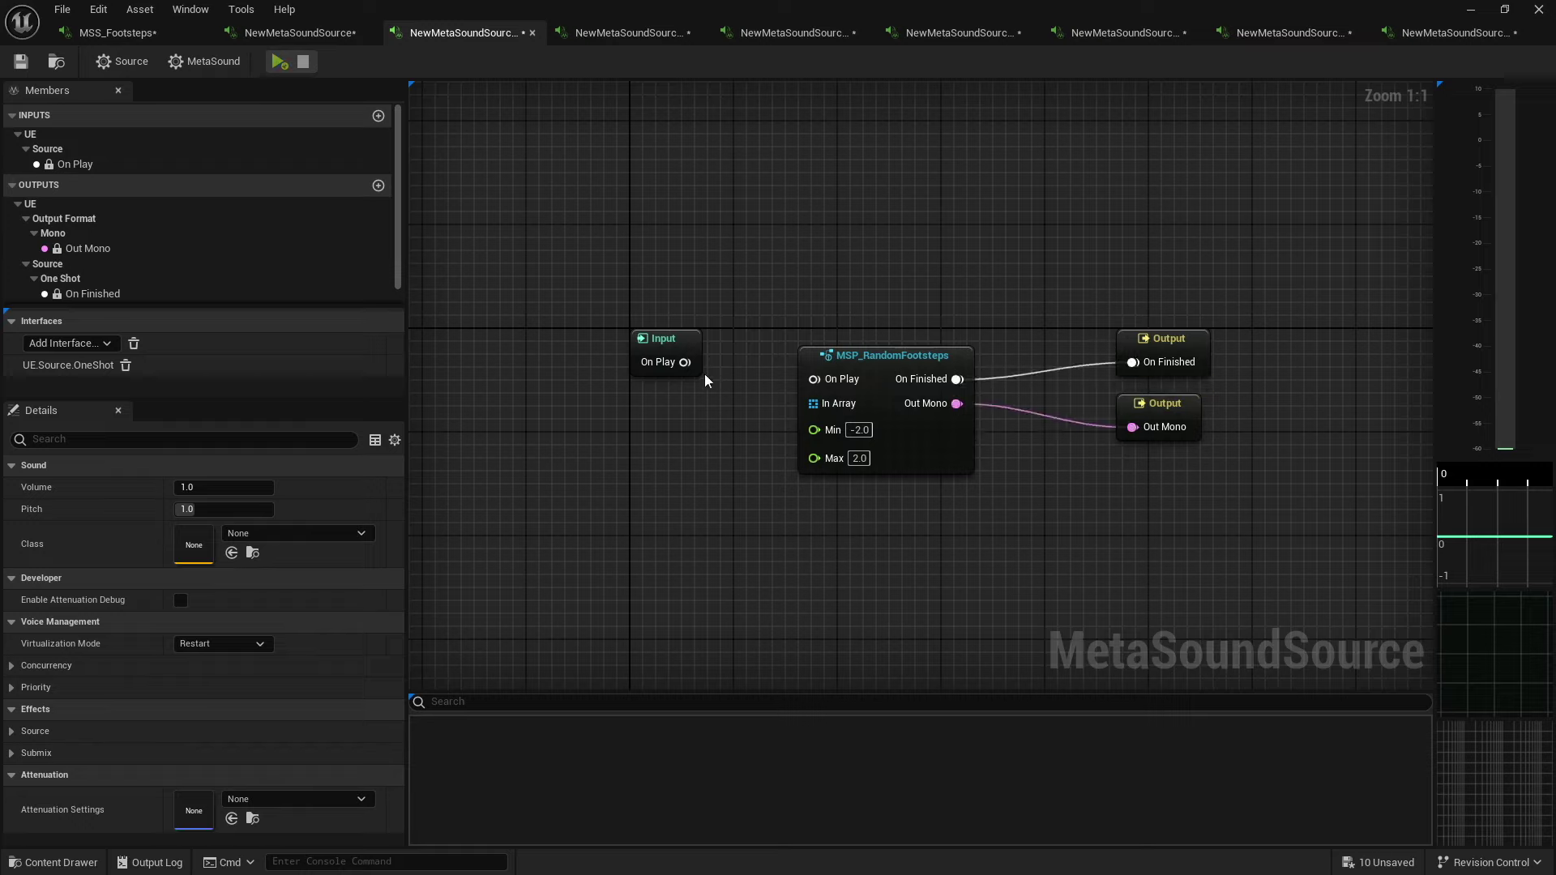
pyautogui.moveTo(685, 362); pyautogui.dragTo(813, 379)
pyautogui.click(640, 32)
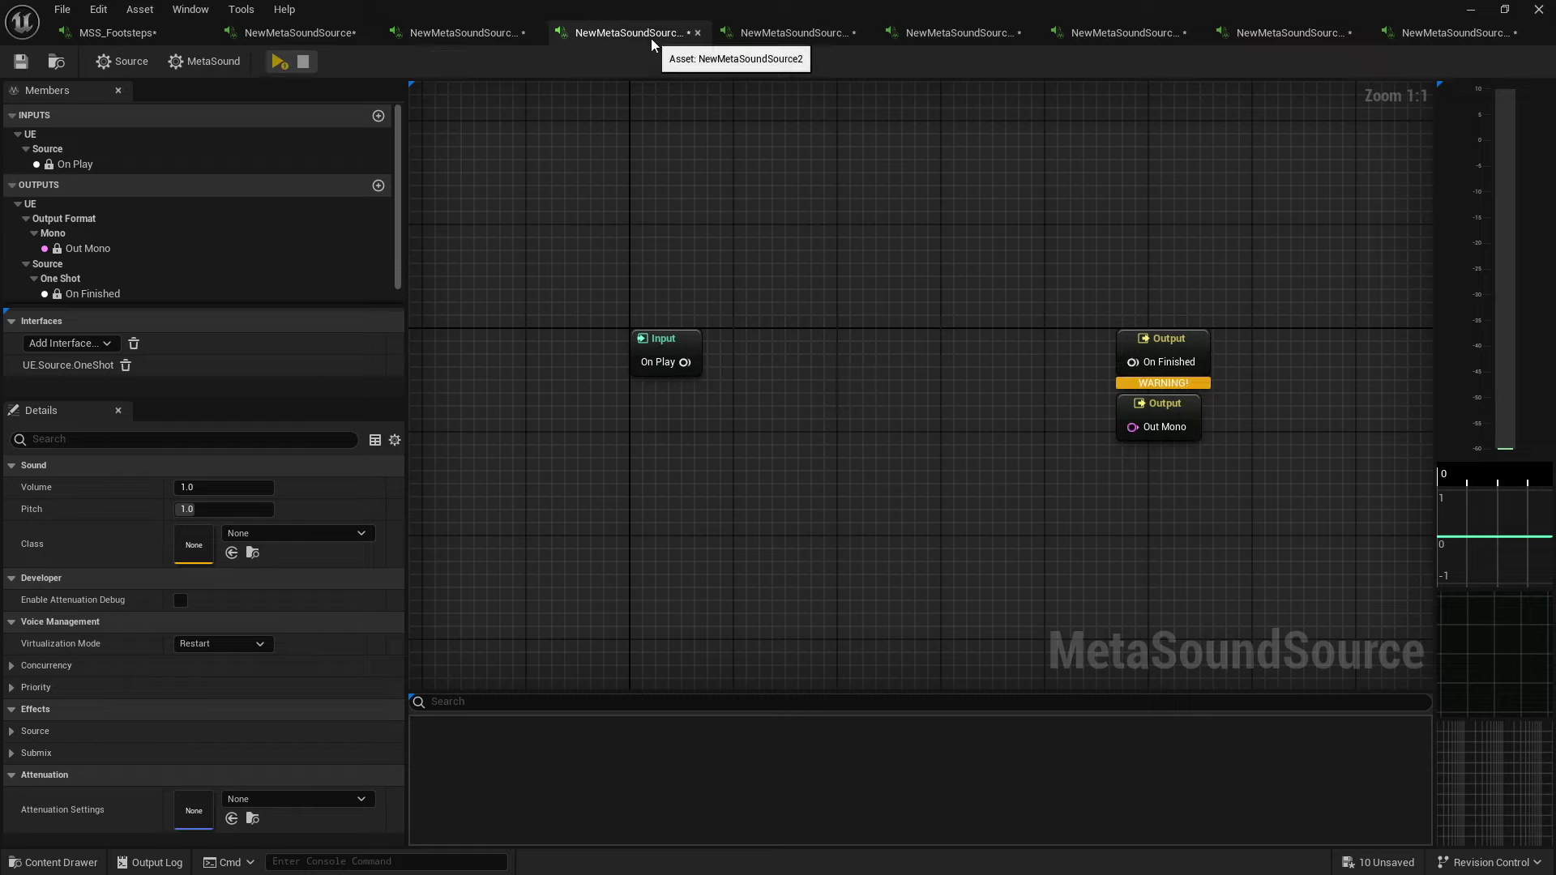
# - Drop MSP_RandomFootsteps into this source and wire On Play in and Out Mono out
pyautogui.moveTo(596, 389); pyautogui.dragTo(844, 372)
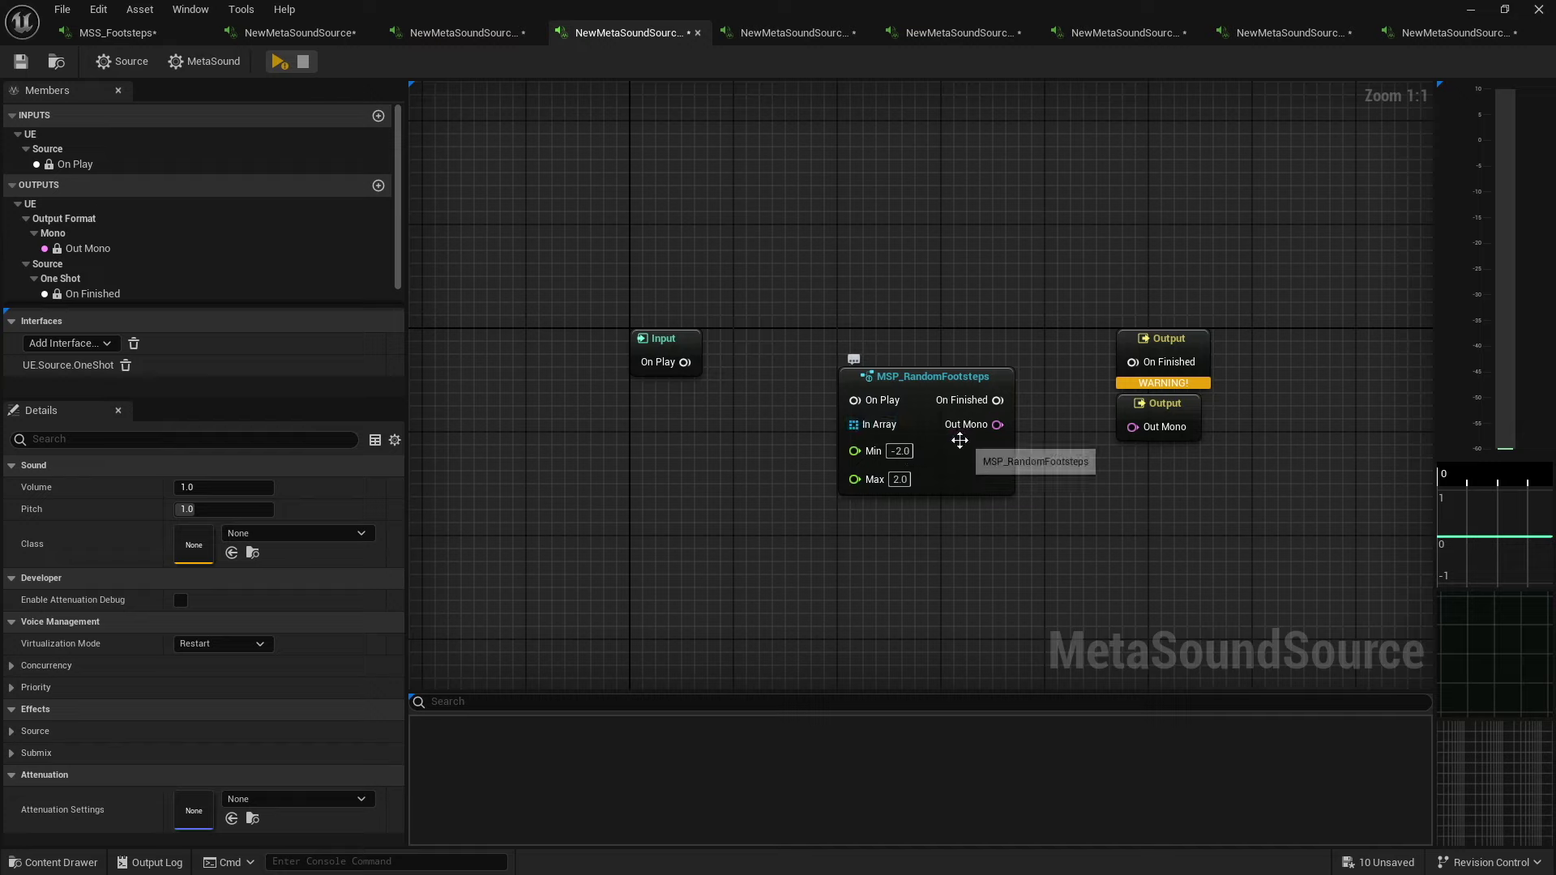
pyautogui.moveTo(924, 393); pyautogui.dragTo(910, 367)
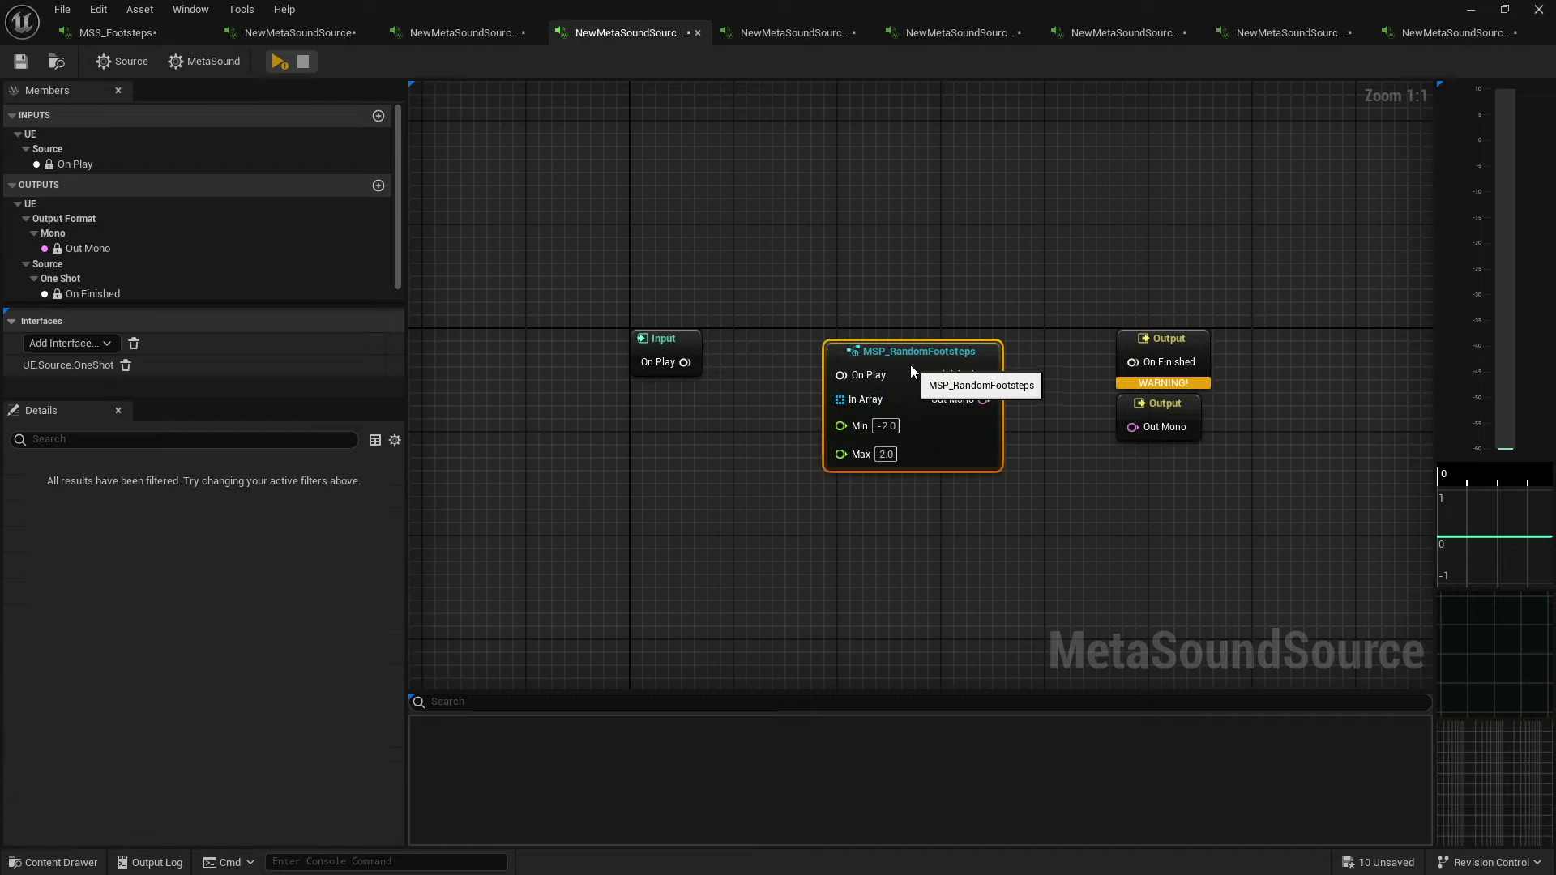
pyautogui.moveTo(683, 363); pyautogui.dragTo(872, 381)
pyautogui.moveTo(997, 403); pyautogui.dragTo(1160, 443)
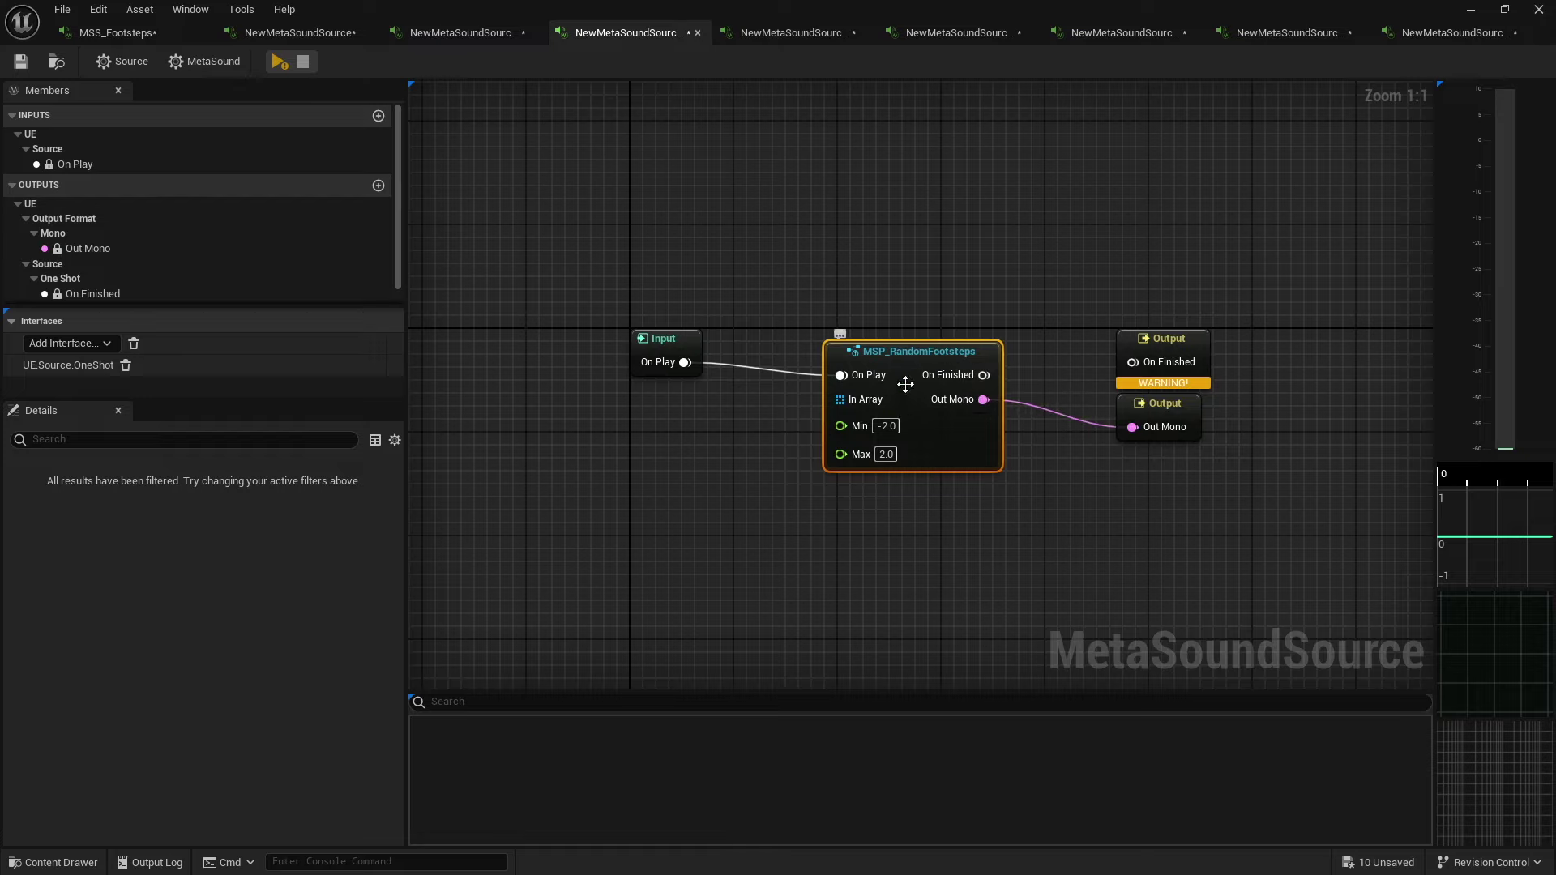
# - Inspect the MSP_RandomFootsteps patch, then connect its On Finished to the output in NewMetaSoundSource2
pyautogui.doubleClick(944, 435)
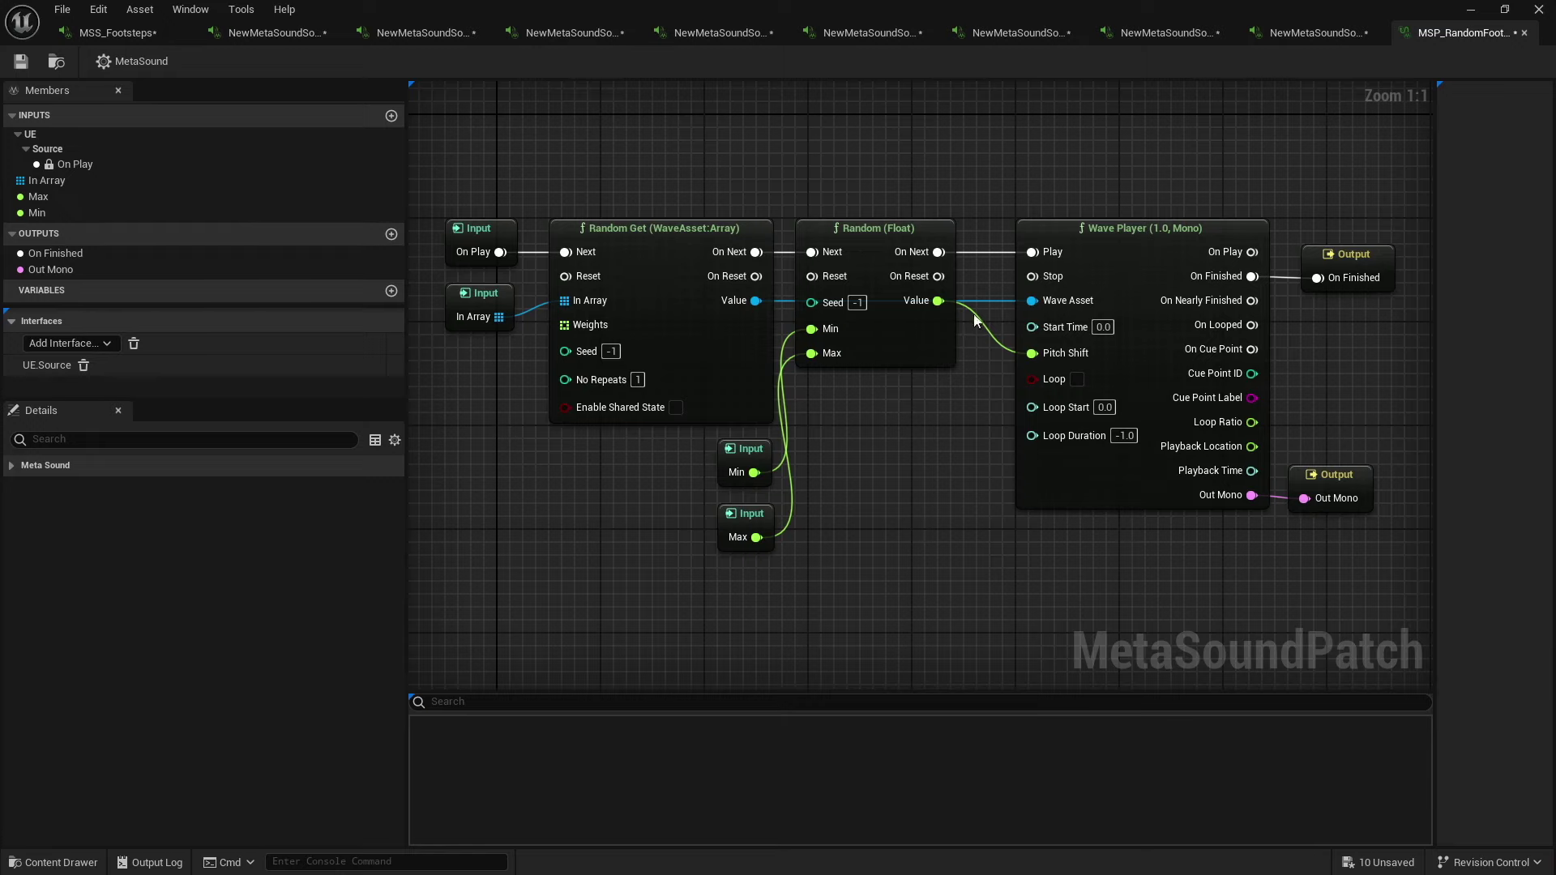
pyautogui.click(1524, 33)
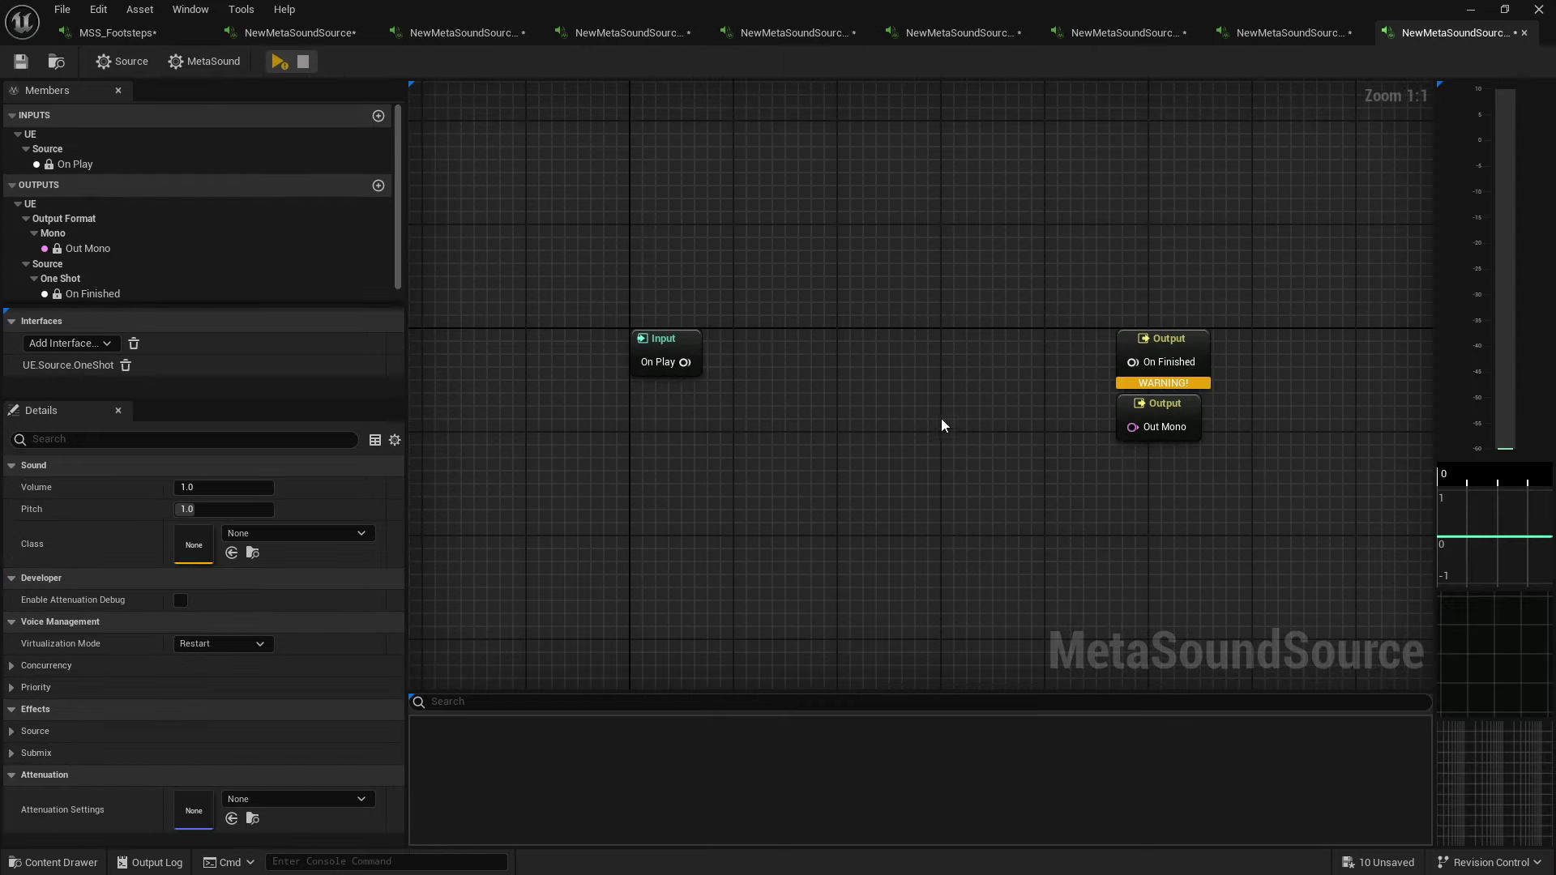
pyautogui.click(655, 37)
pyautogui.moveTo(984, 375); pyautogui.dragTo(1133, 363)
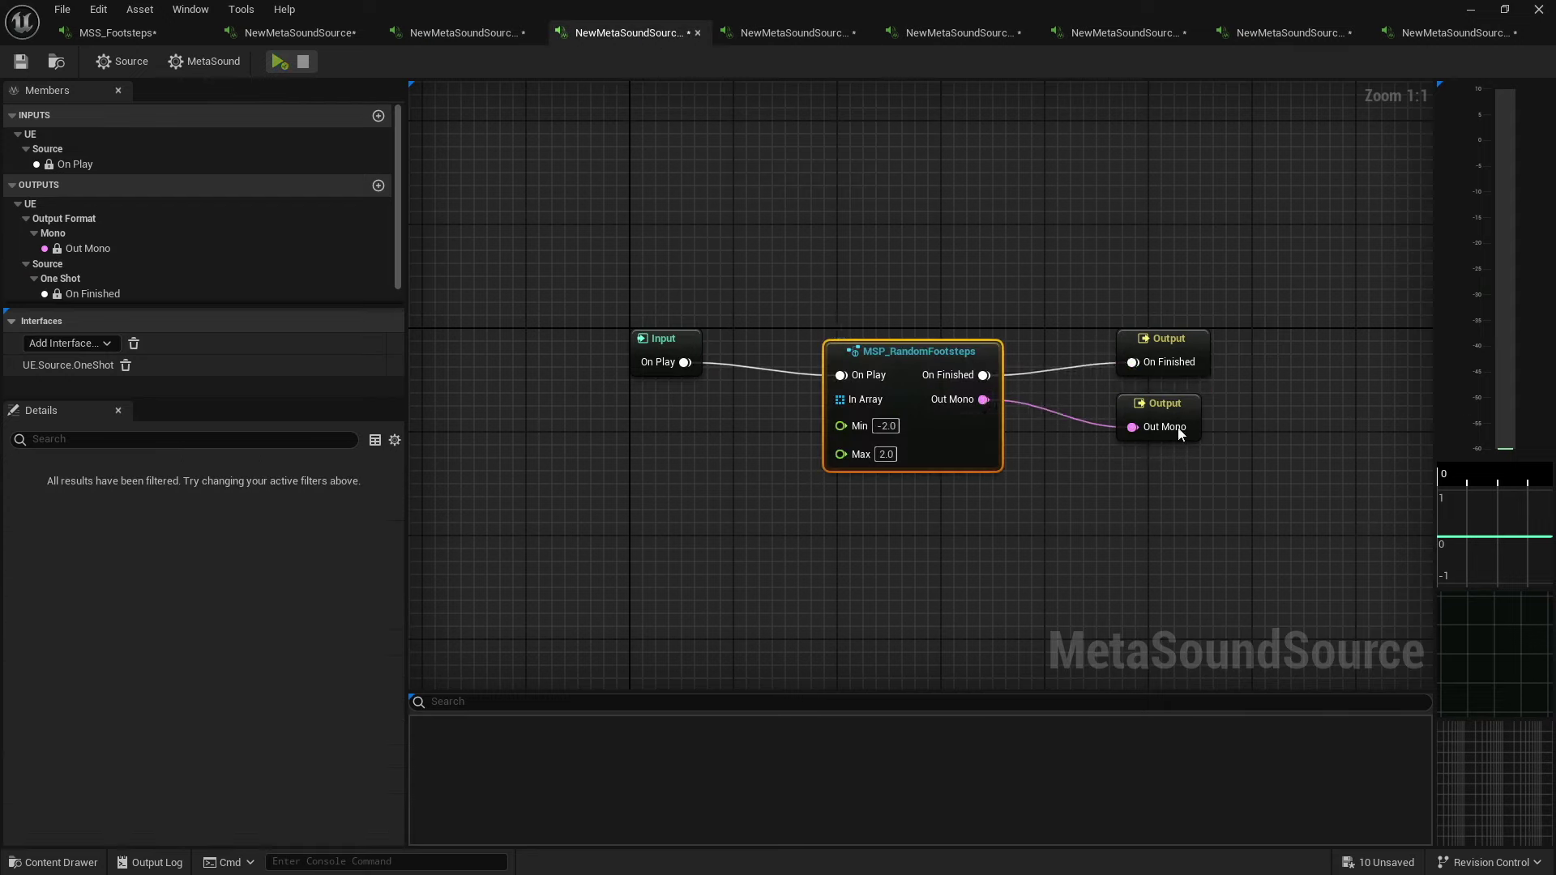
# - Add MSP_RandomFootsteps to the next empty source, wiring On Finished and Out Mono to the outputs
pyautogui.click(780, 39)
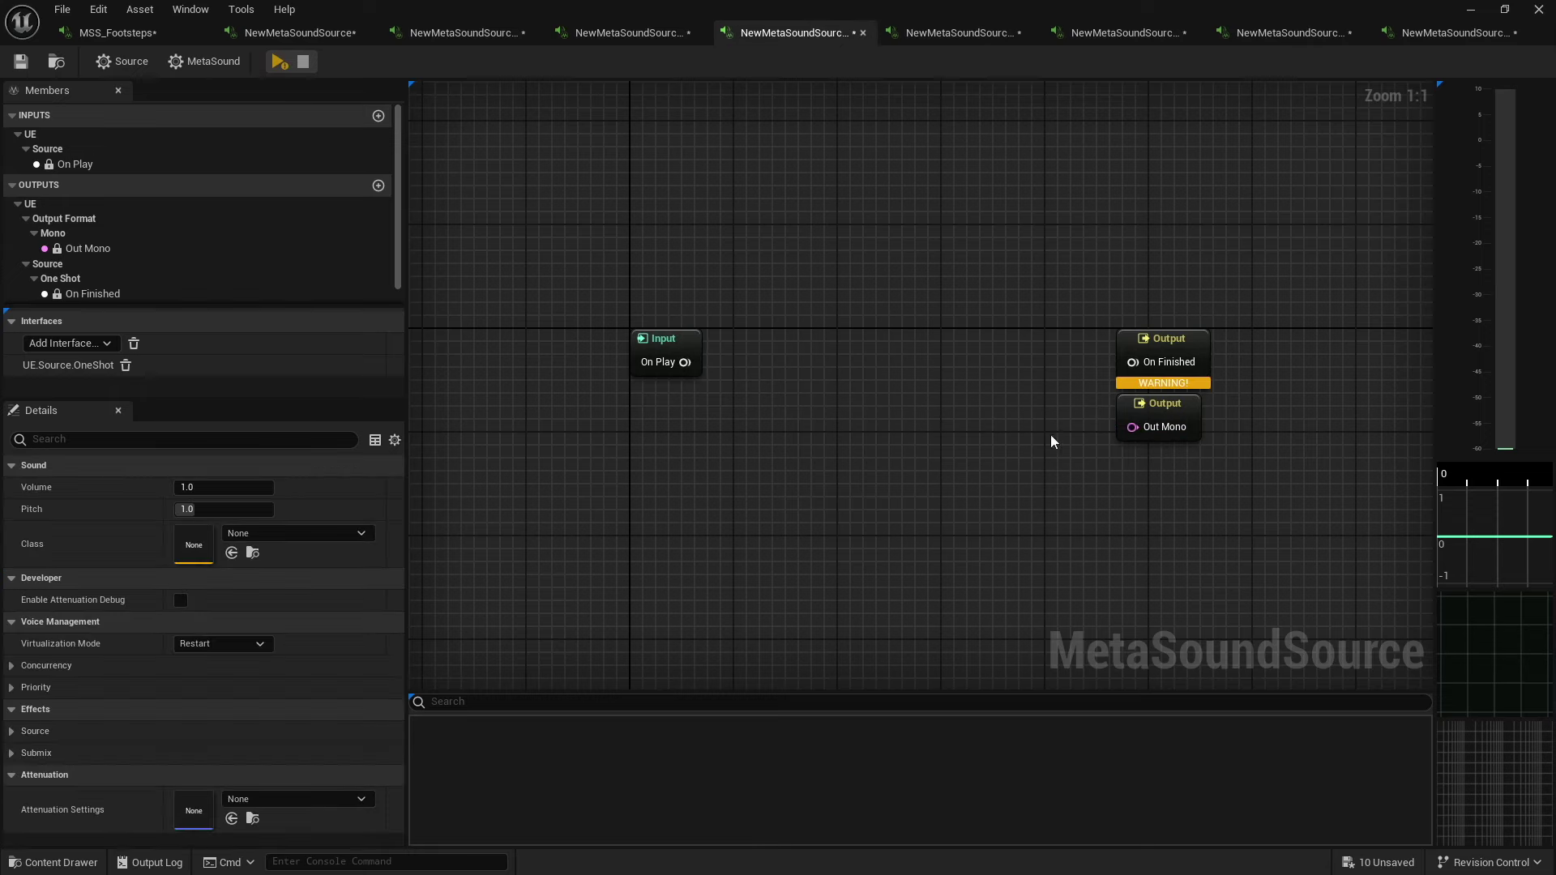
pyautogui.moveTo(844, 303); pyautogui.dragTo(815, 324)
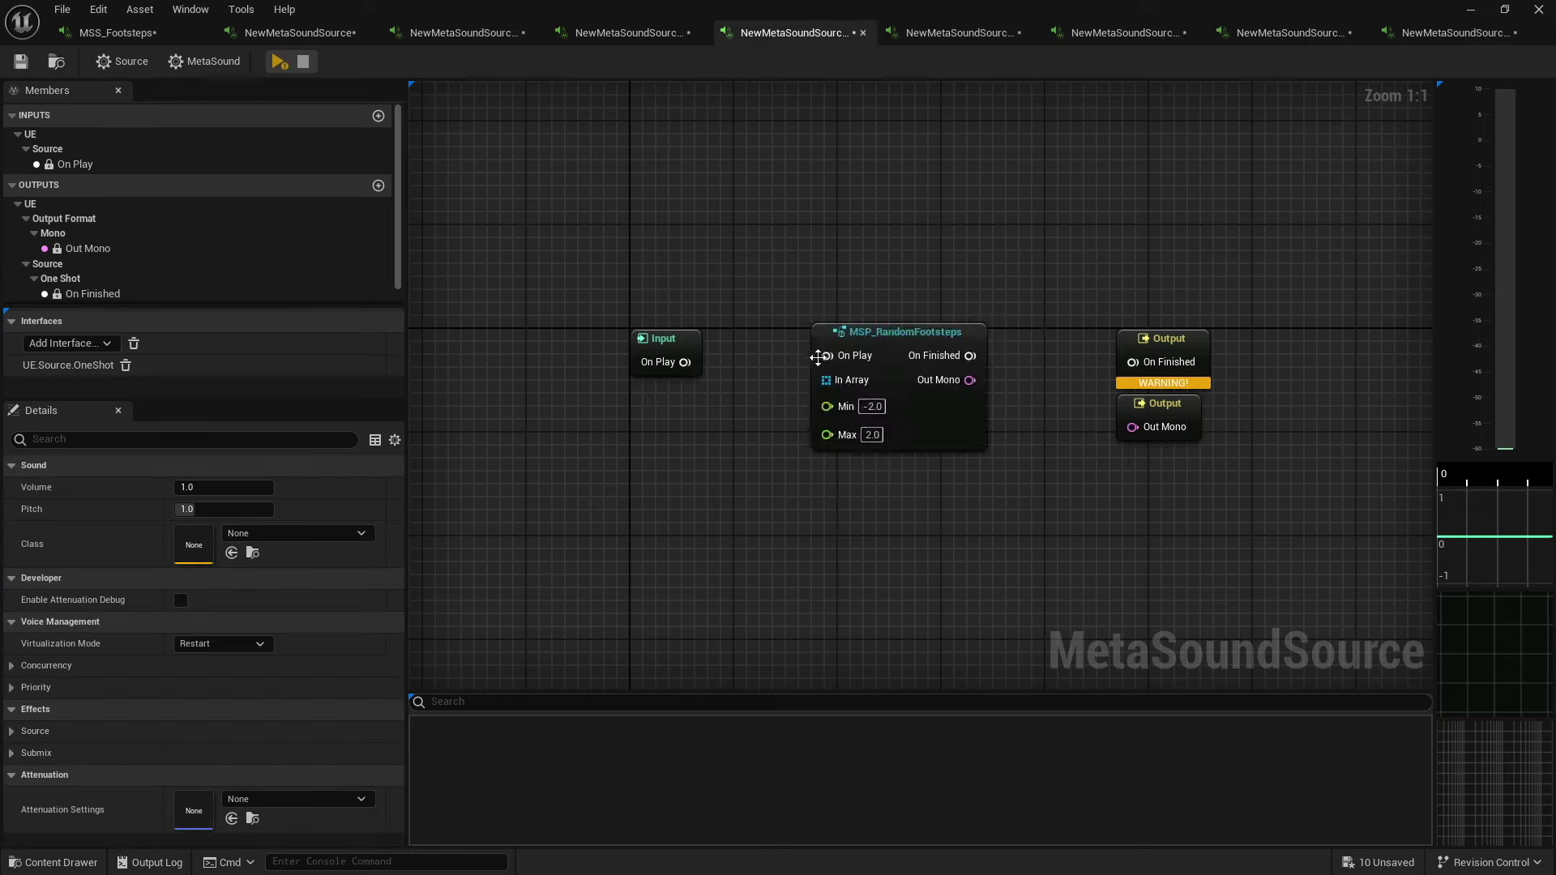
pyautogui.moveTo(970, 356); pyautogui.dragTo(1133, 363)
pyautogui.moveTo(969, 380); pyautogui.dragTo(1133, 427)
# - Align the MSP_RandomFootsteps node and promote its In Array pin to a graph variable
pyautogui.click(308, 33)
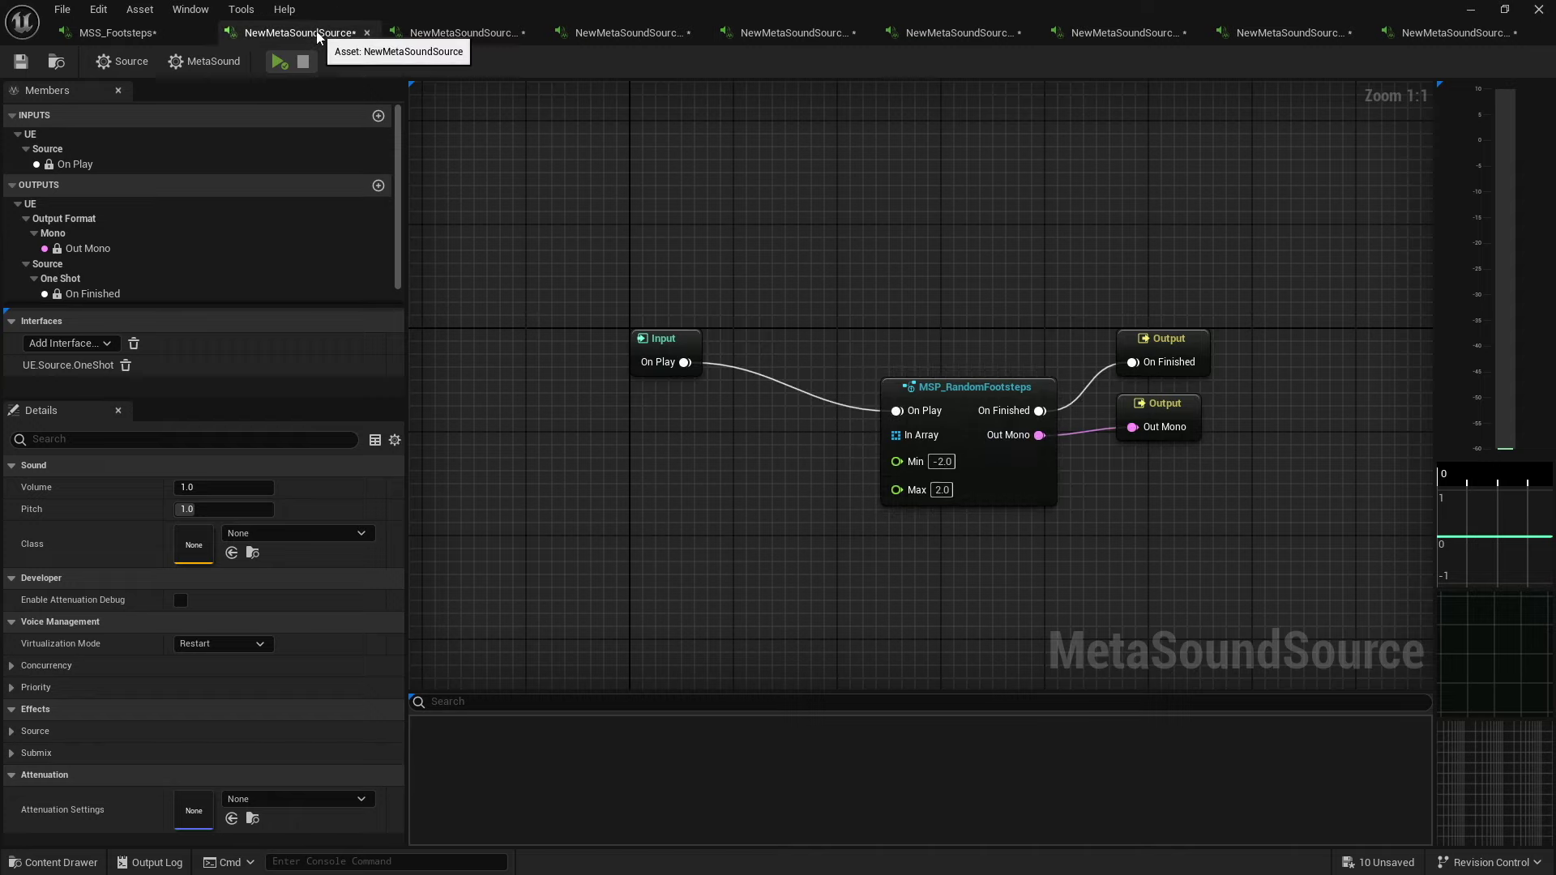
pyautogui.moveTo(955, 413); pyautogui.dragTo(899, 361)
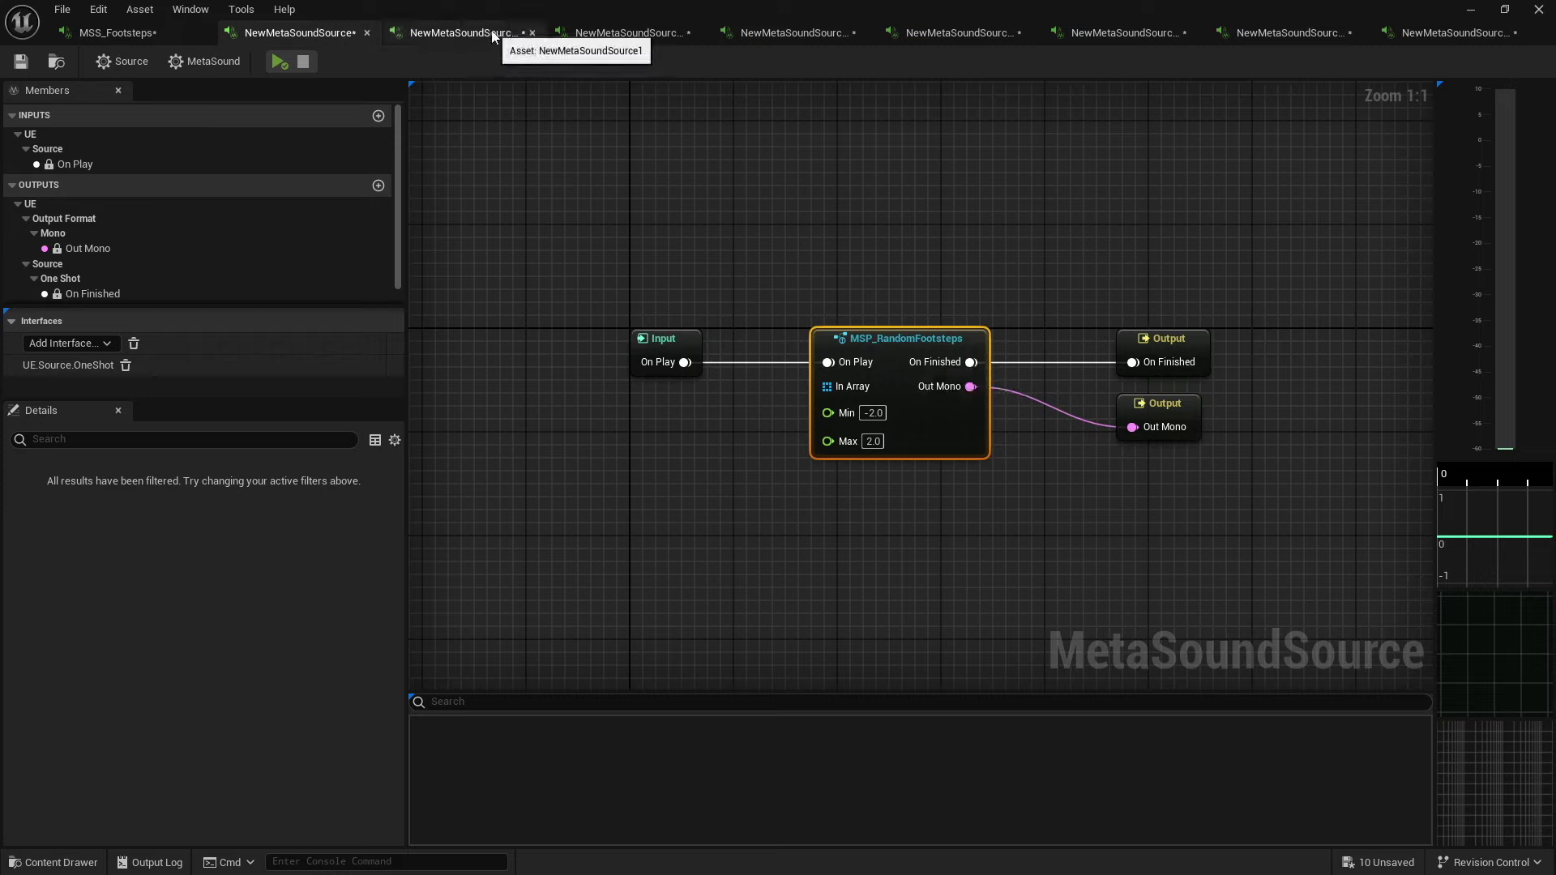
pyautogui.moveTo(827, 386); pyautogui.dragTo(695, 441)
pyautogui.click(773, 537)
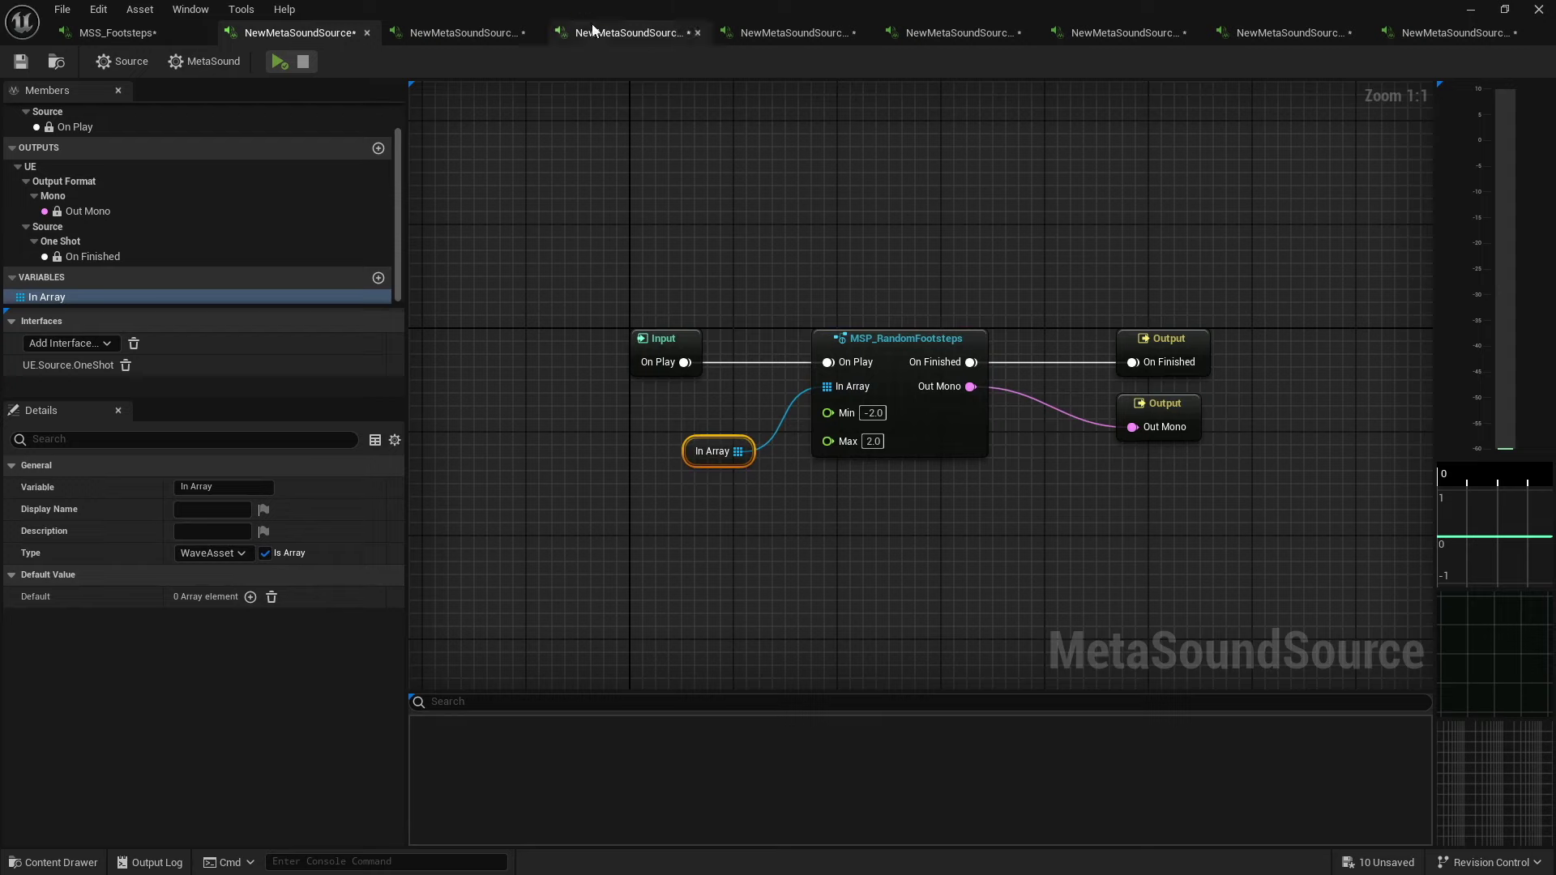
pyautogui.click(461, 33)
pyautogui.moveTo(811, 391); pyautogui.dragTo(721, 446)
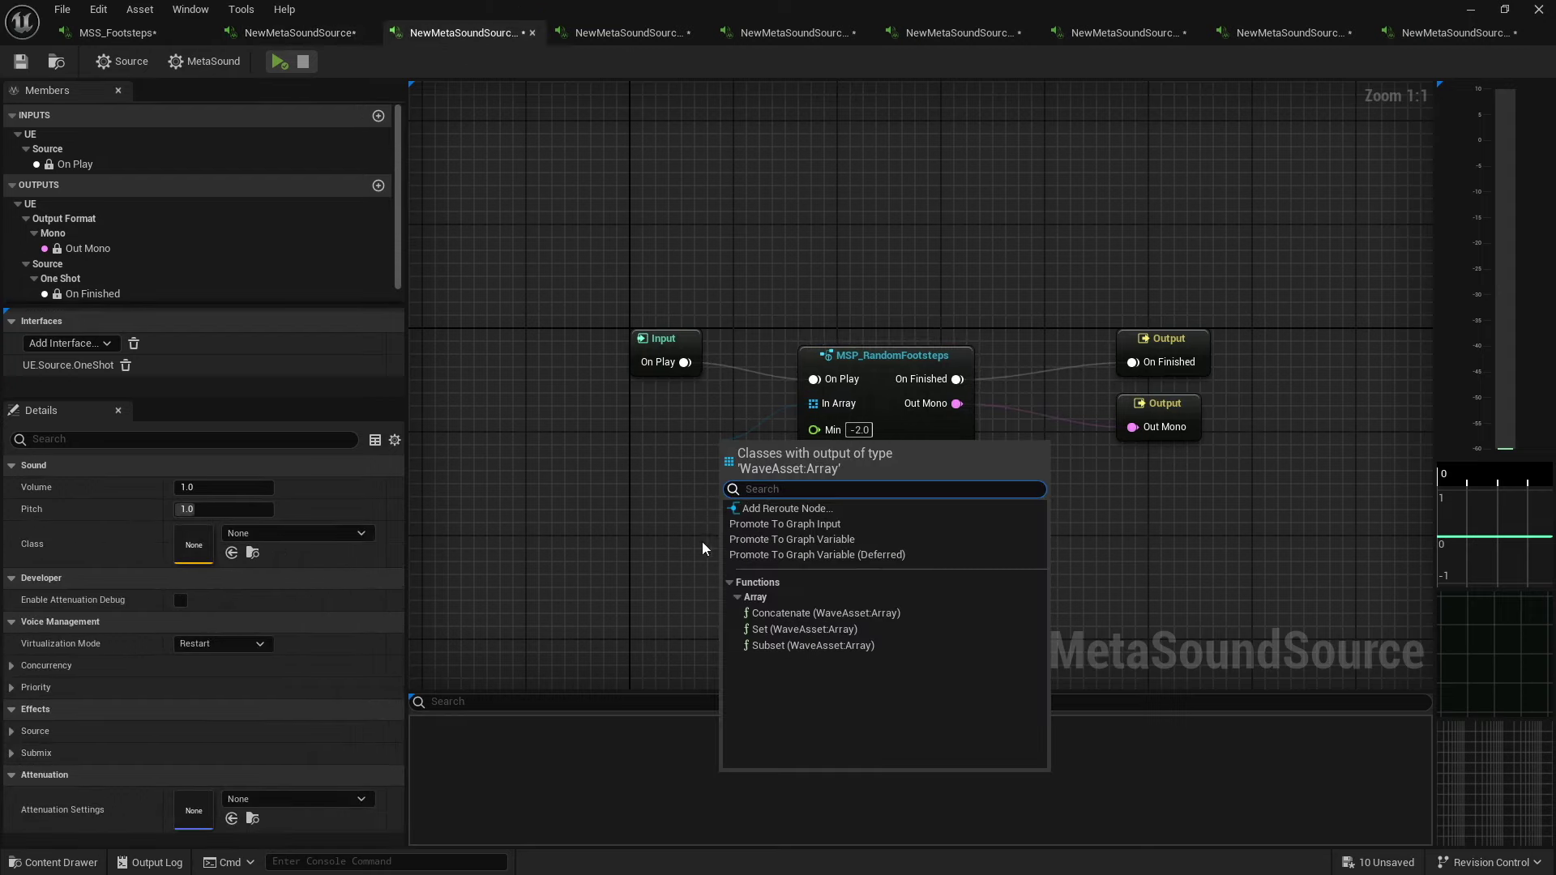
# - Promote this source's In Array pin to a graph variable as well
pyautogui.click(780, 541)
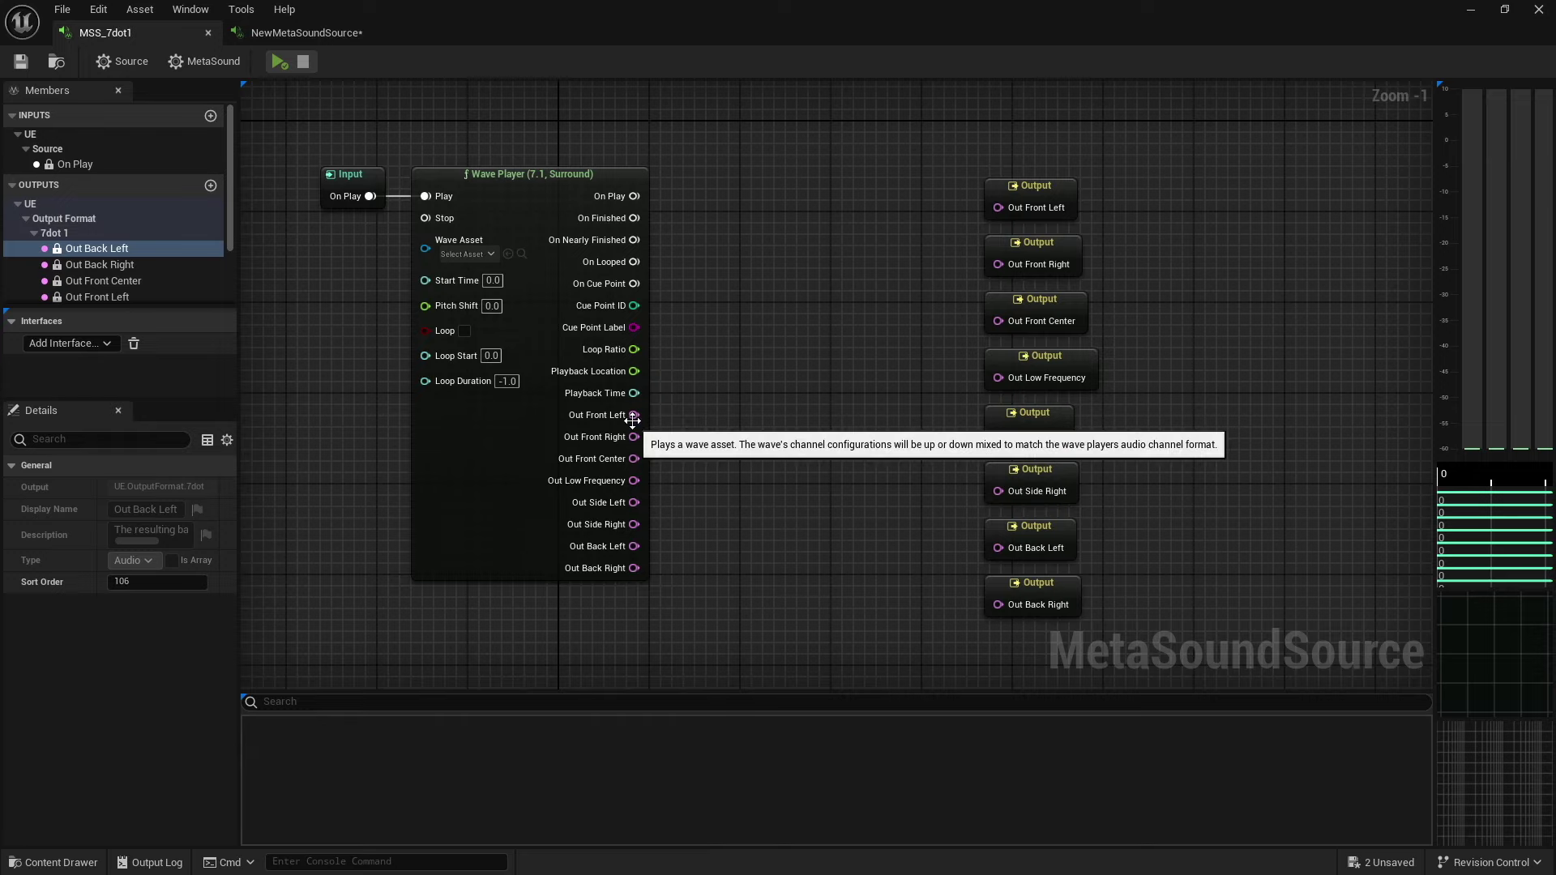
# - Replace a single Bitcrusher off Out Front Left with the MSP_7dot1BitCrusher patch beside the Wave Player
pyautogui.moveTo(633, 416); pyautogui.dragTo(709, 375)
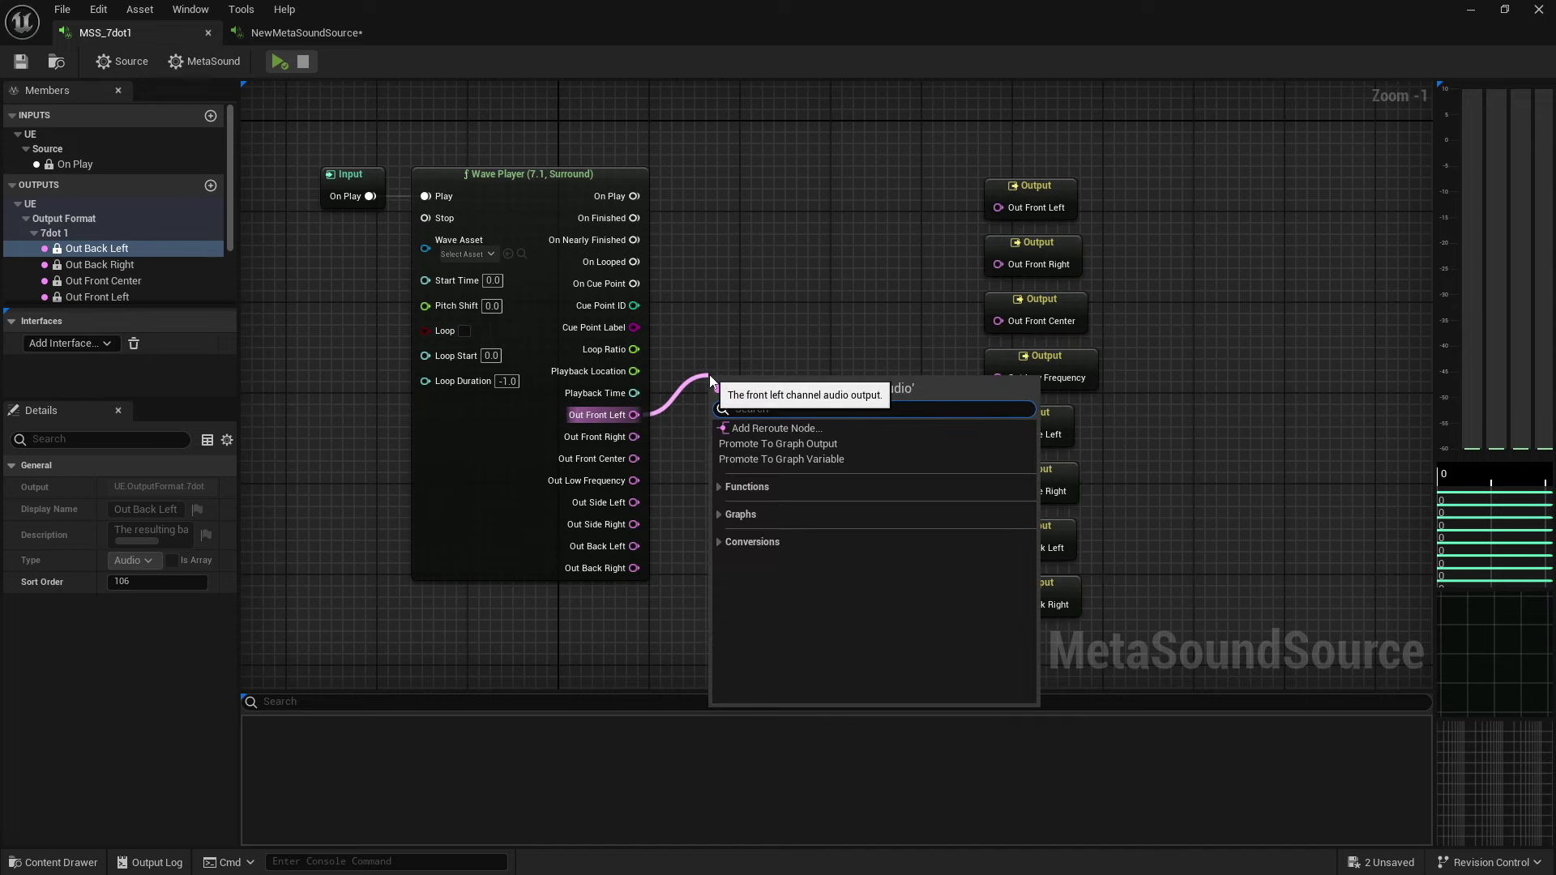
pyautogui.write('bitcrush')
pyautogui.press('Return')
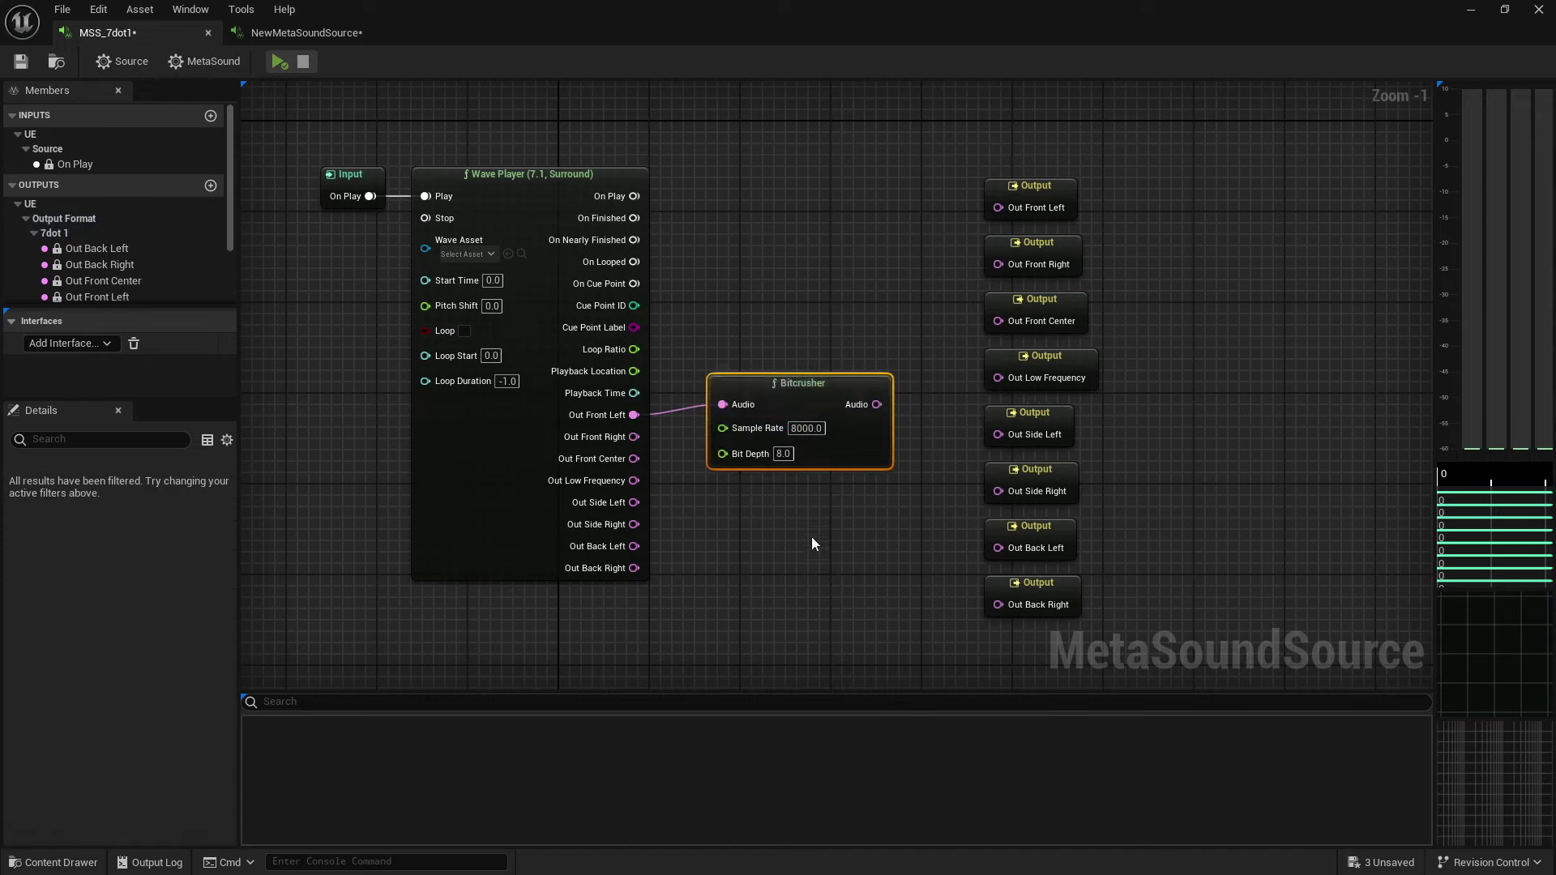
pyautogui.press('Delete')
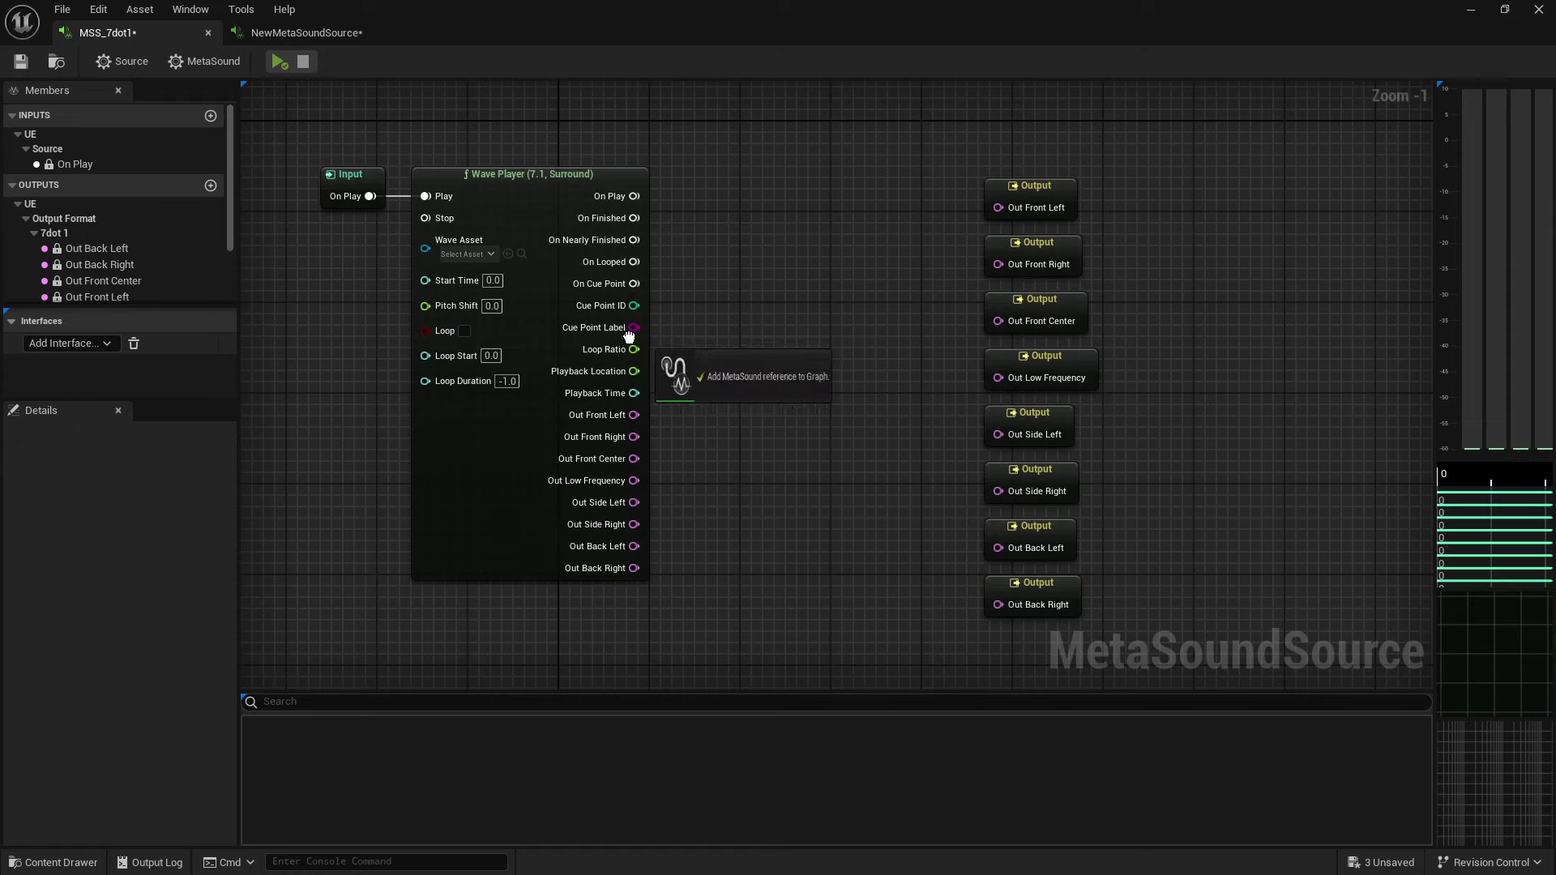
pyautogui.moveTo(629, 337); pyautogui.dragTo(739, 344)
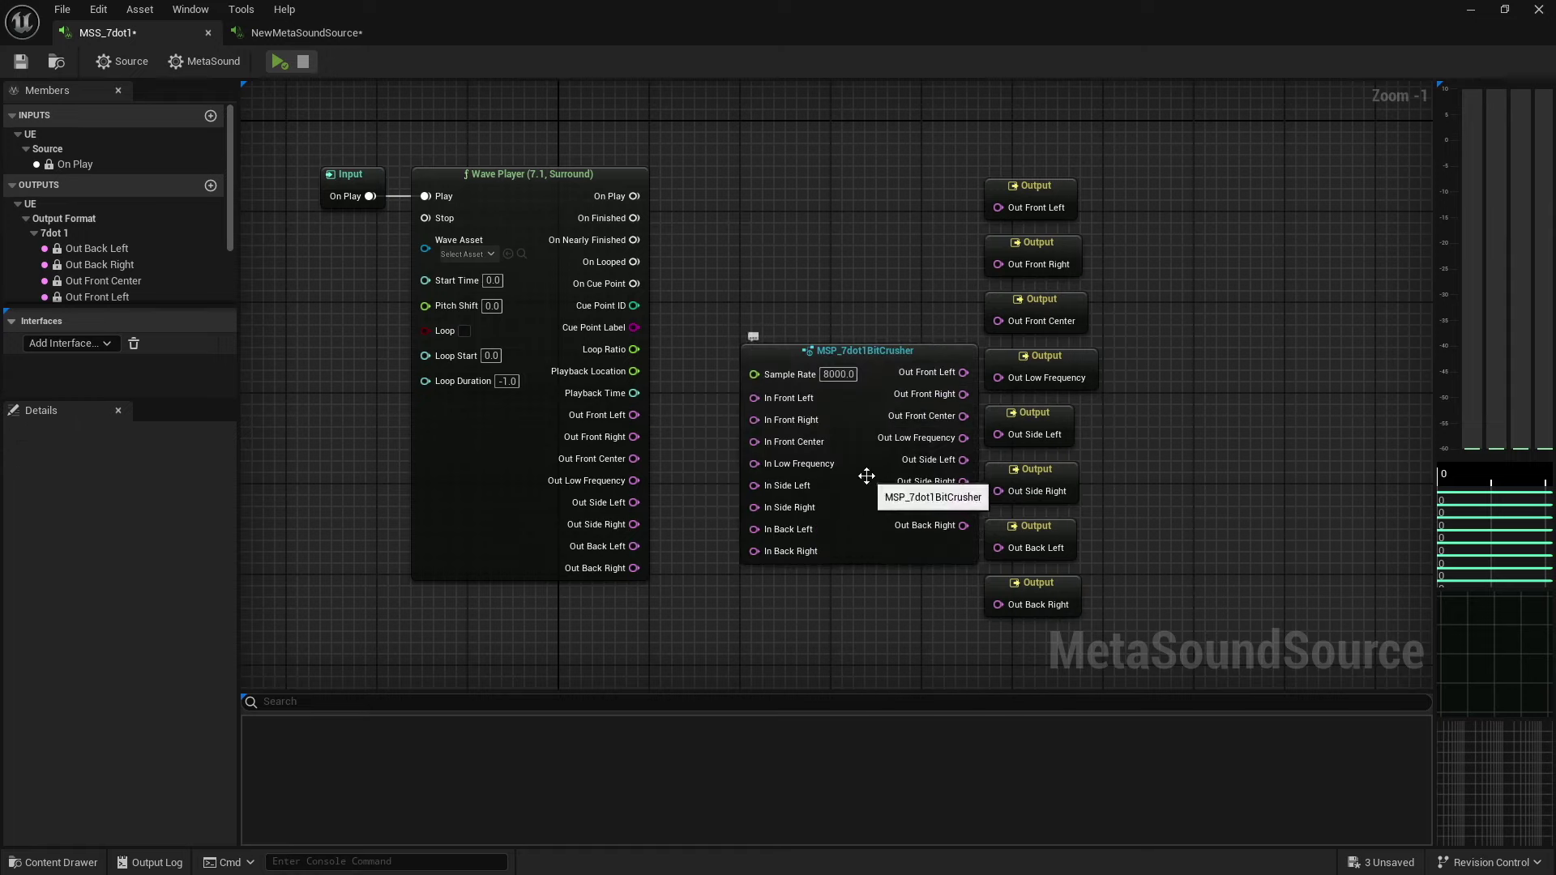
pyautogui.moveTo(865, 476); pyautogui.dragTo(814, 492)
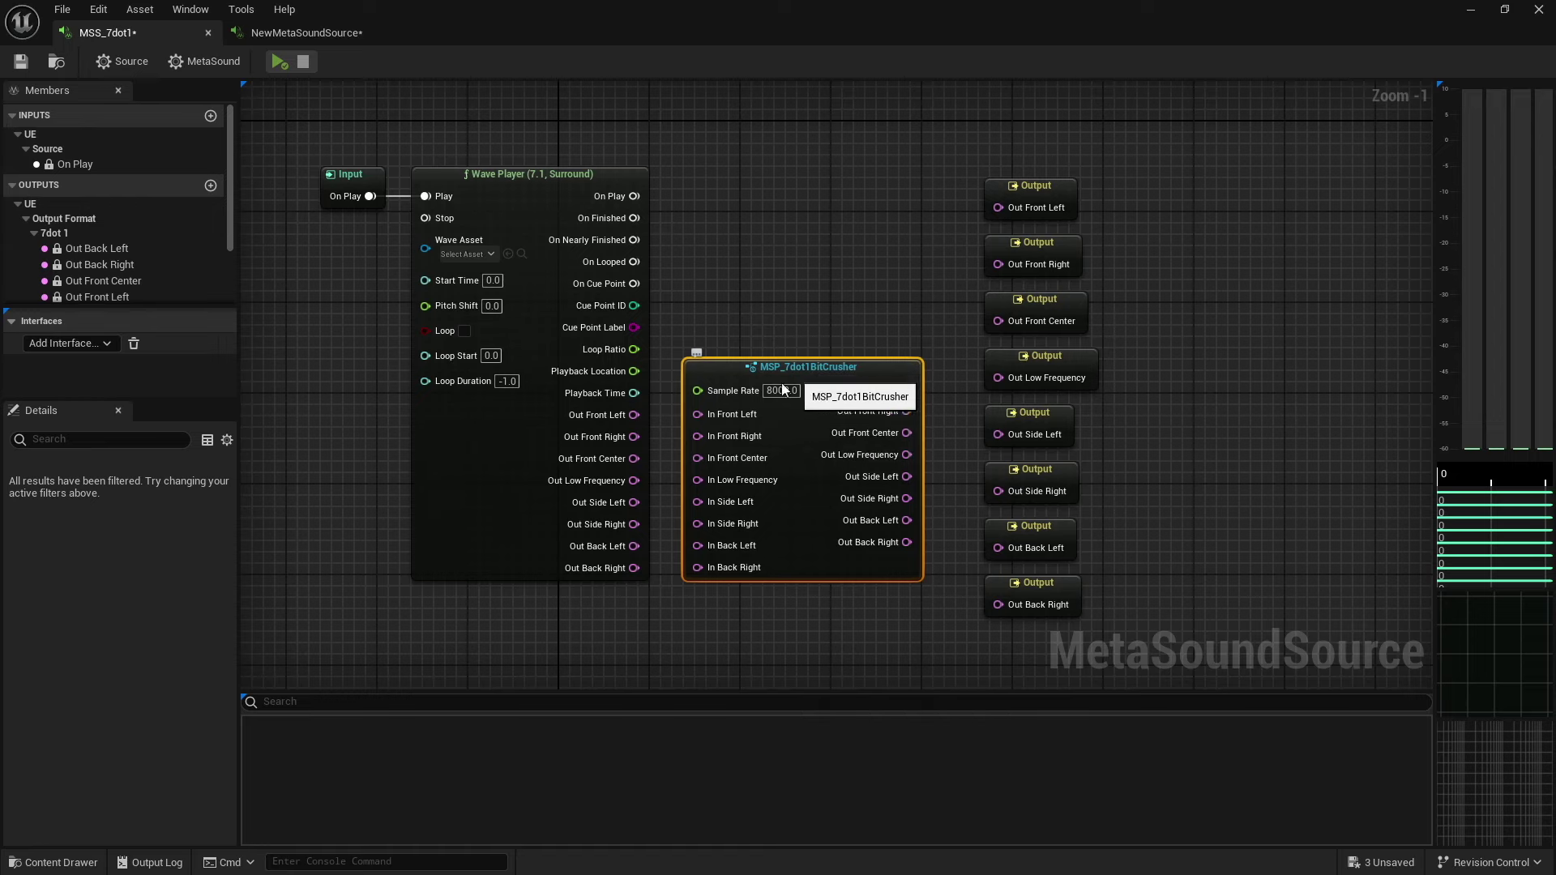
# - Open MSP_7dot1BitCrusher and pan through its eight Bit Depth 8.0 Bitcrushers sharing one Sample Rate
pyautogui.doubleClick(849, 365)
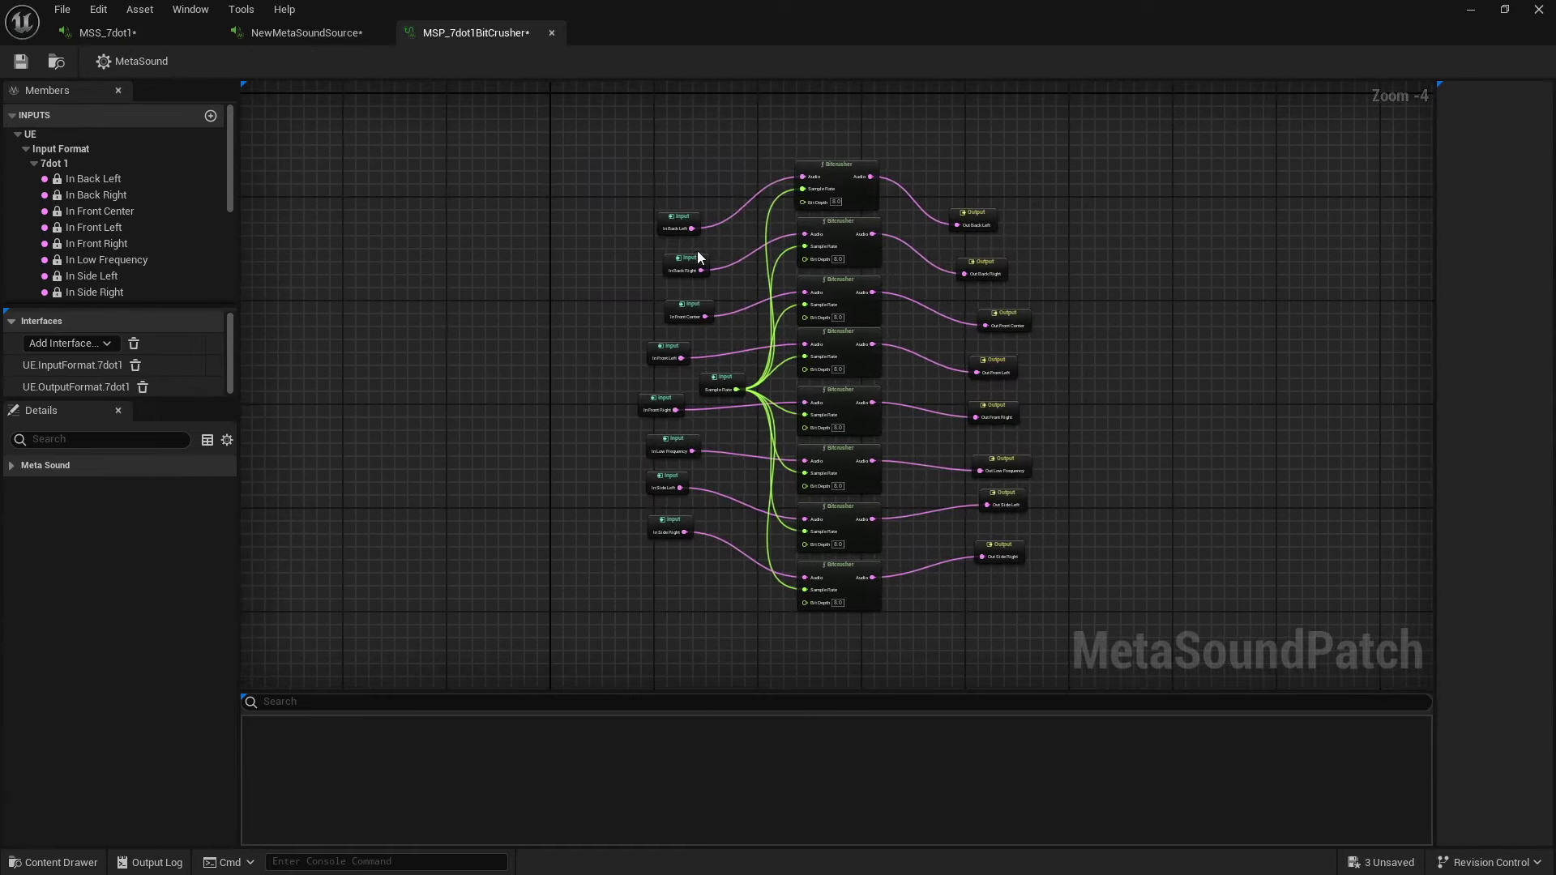
pyautogui.moveTo(684, 181); pyautogui.dragTo(710, 120, button='right')
pyautogui.scroll(2, 634, 203)
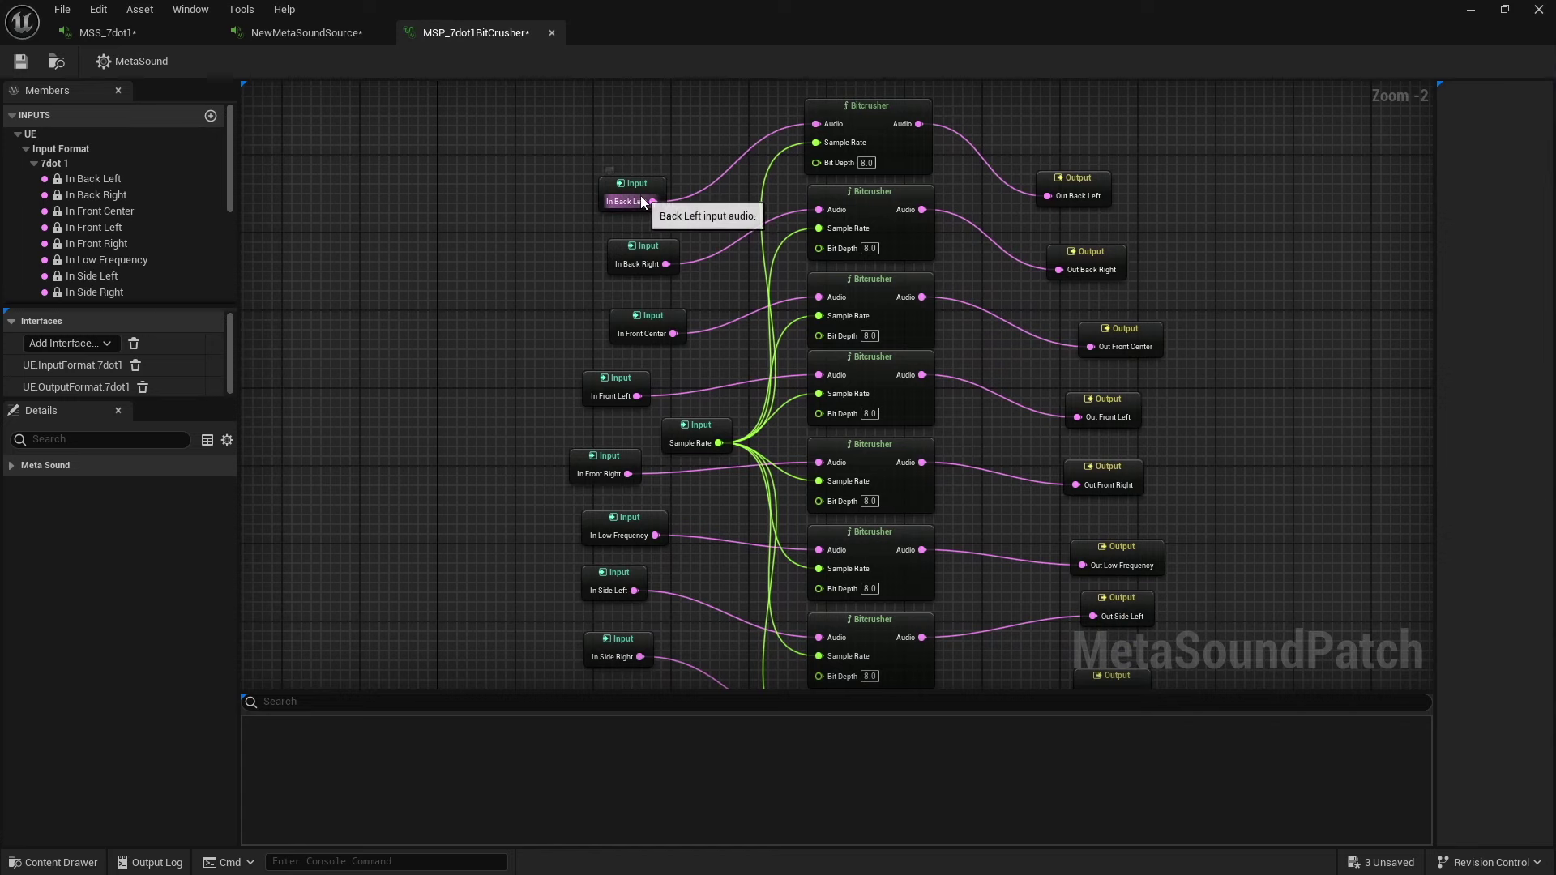
pyautogui.moveTo(748, 358); pyautogui.dragTo(690, 358, button='right')
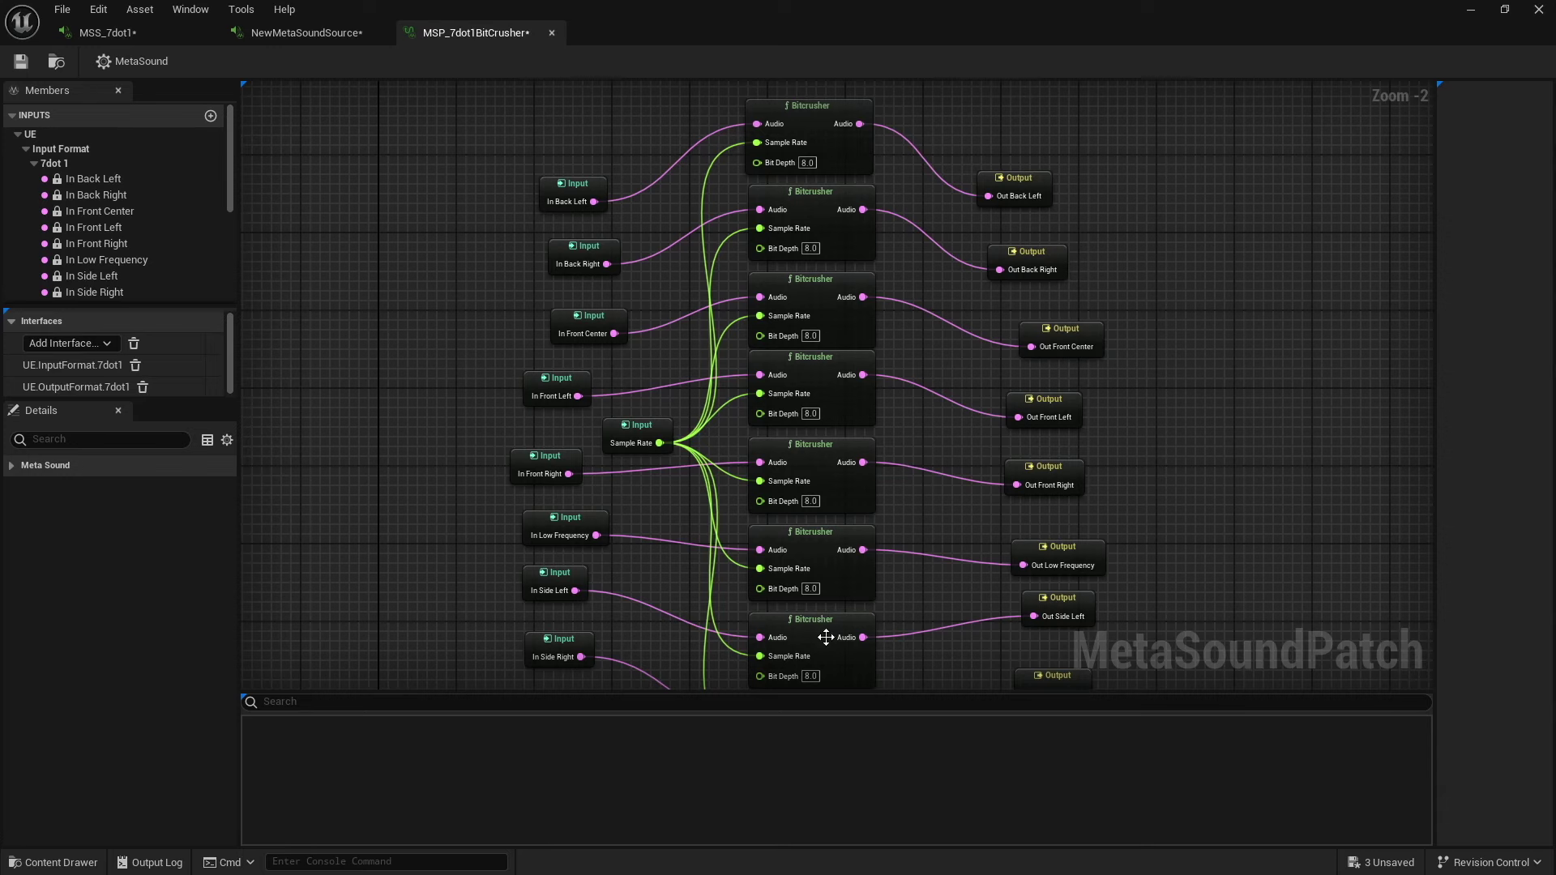
pyautogui.moveTo(673, 492); pyautogui.dragTo(653, 421, button='right')
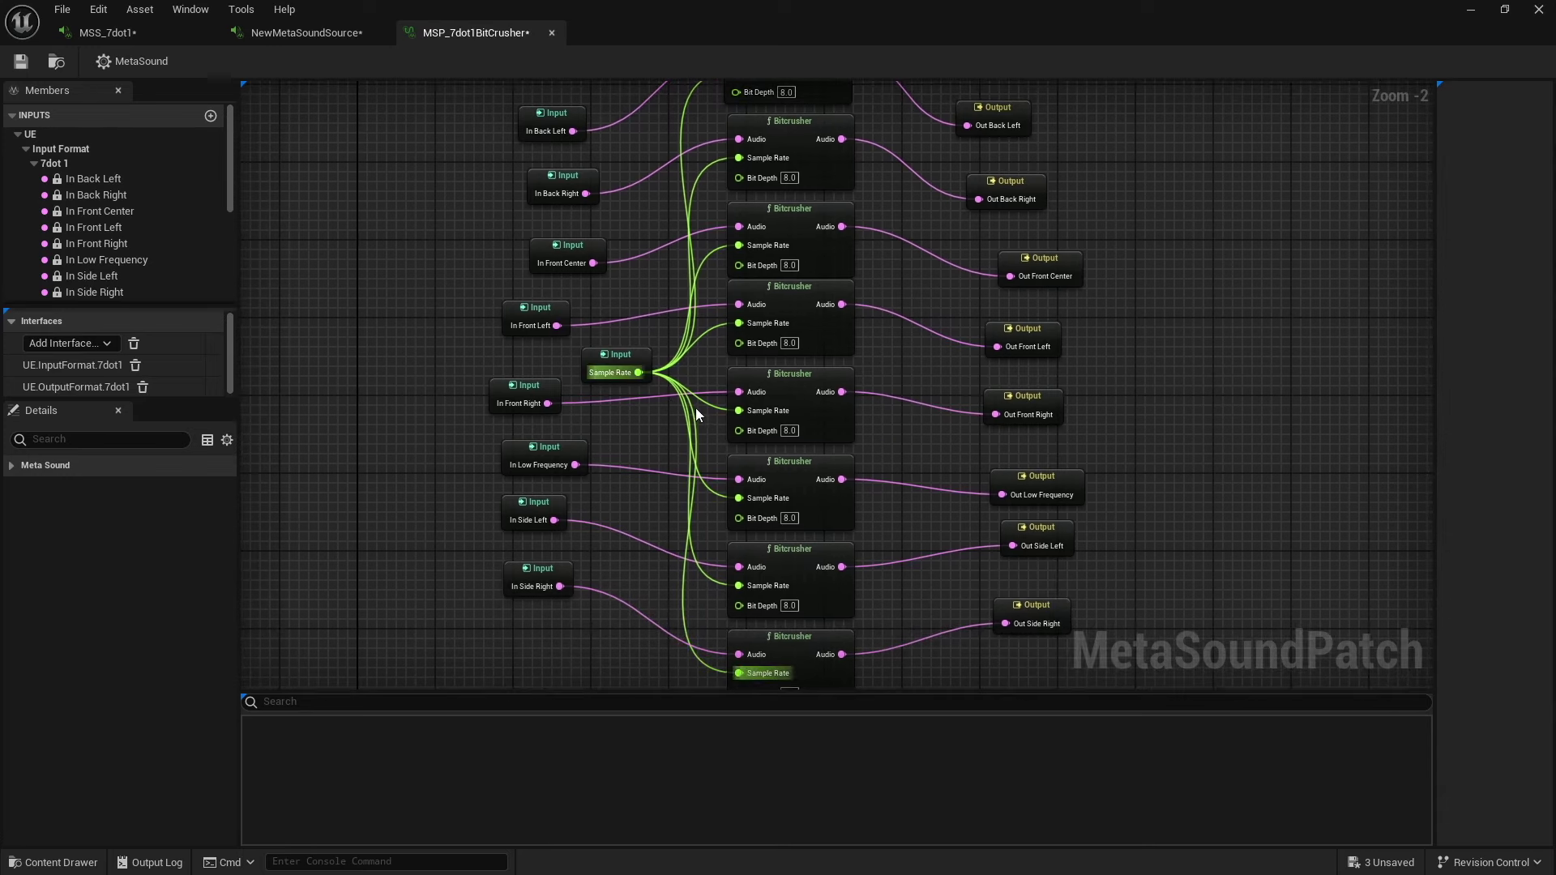
pyautogui.moveTo(866, 206); pyautogui.dragTo(799, 268, button='right')
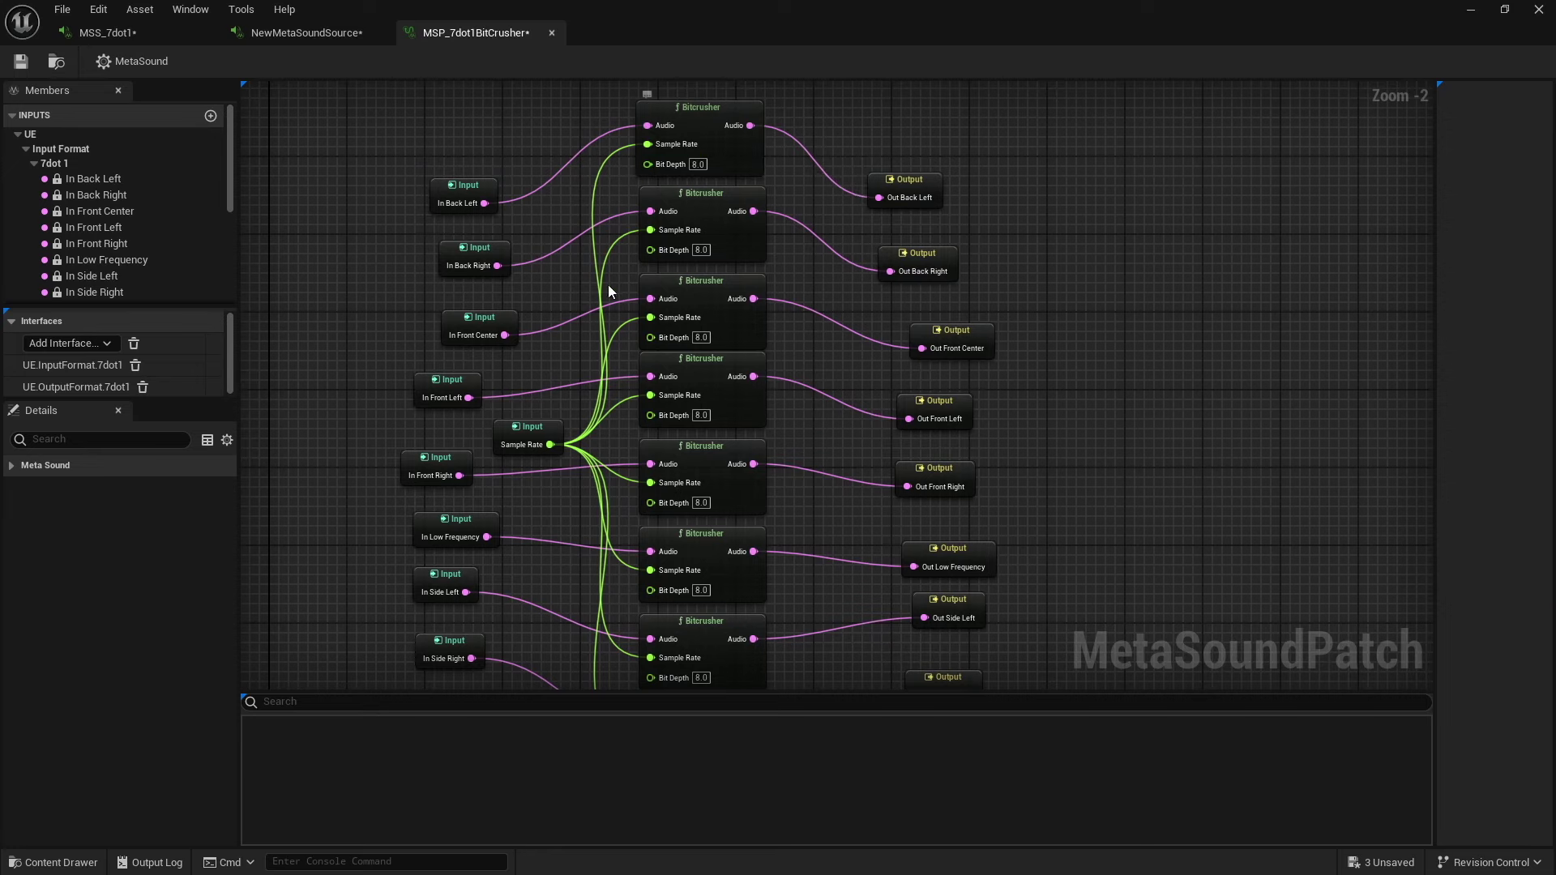
pyautogui.moveTo(613, 342); pyautogui.dragTo(645, 308, button='right')
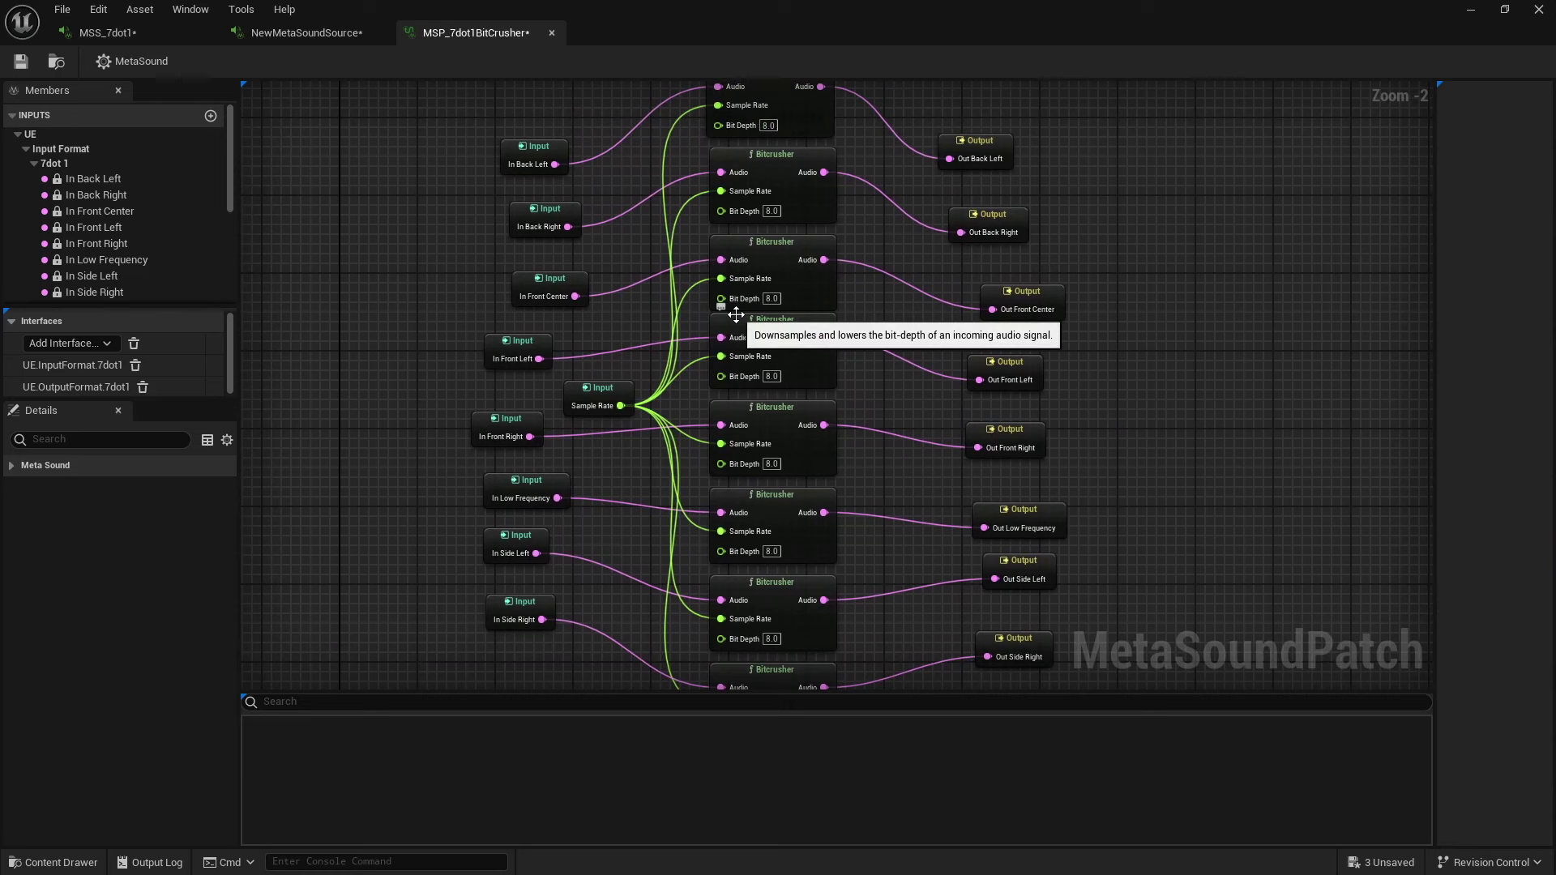
pyautogui.click(343, 37)
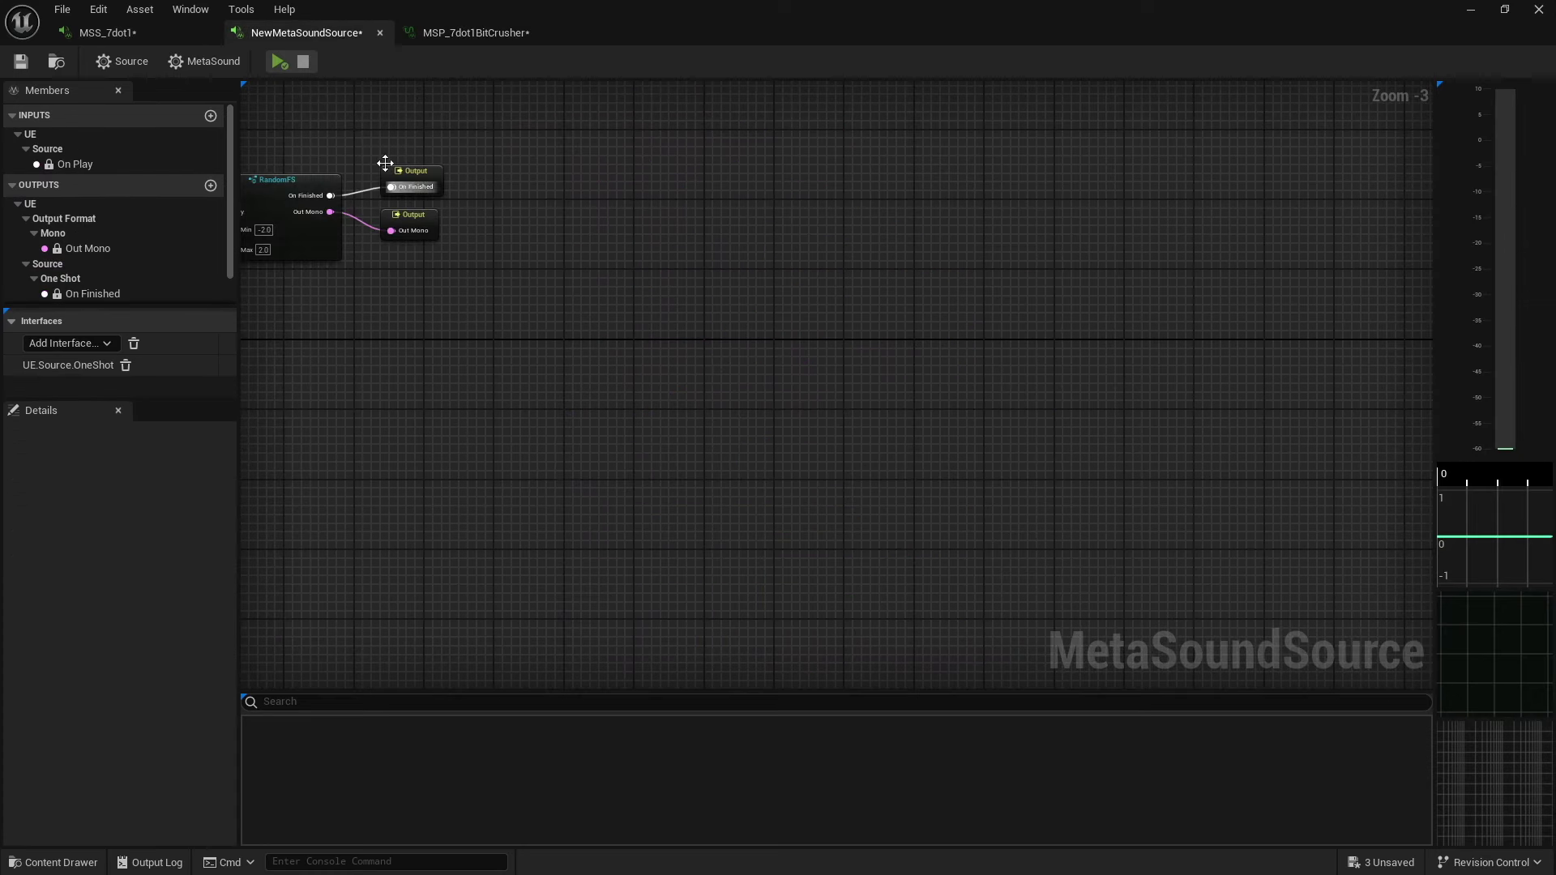
pyautogui.click(168, 36)
pyautogui.moveTo(770, 314); pyautogui.dragTo(655, 248, button='right')
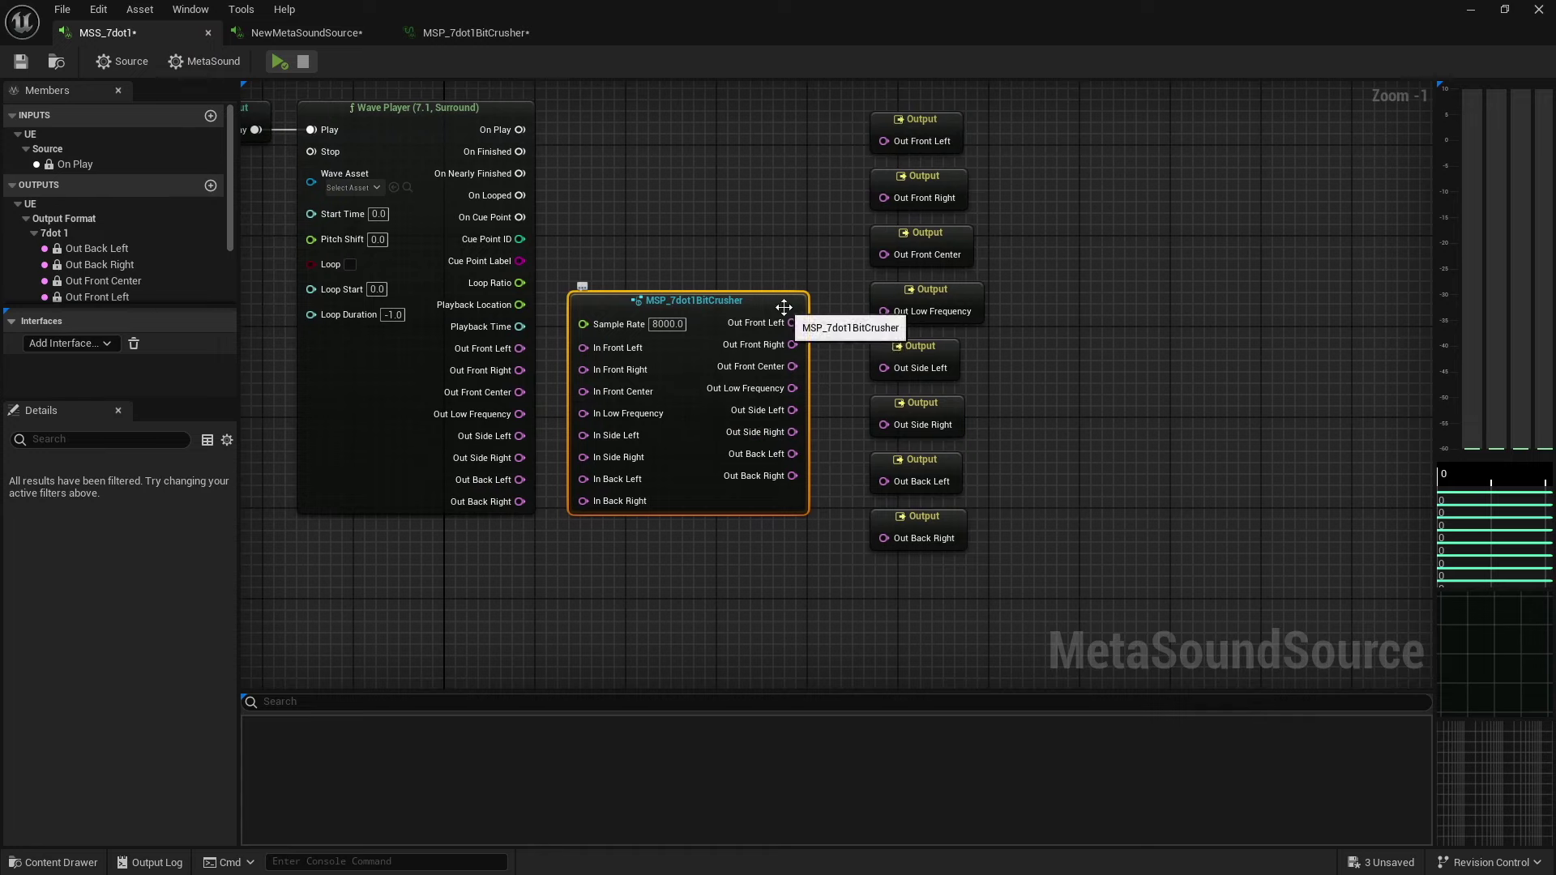
pyautogui.click(337, 41)
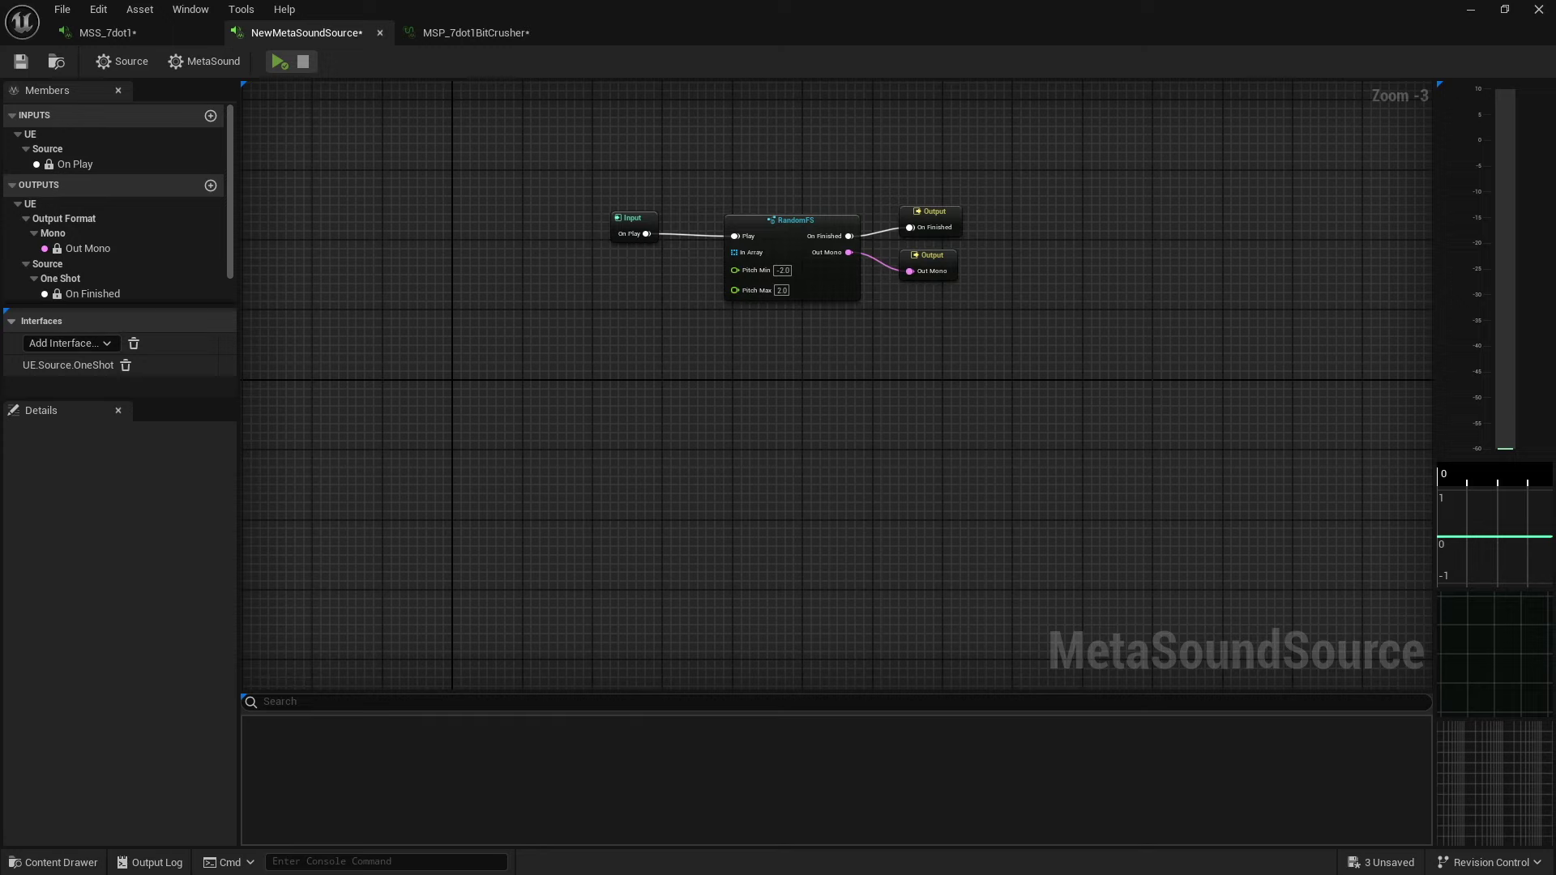
# - Drop the FlipFlop patch below RandomFS, view its internal graph, and return to the source
pyautogui.moveTo(1552, 454); pyautogui.dragTo(593, 370)
pyautogui.scroll(3, 587, 388)
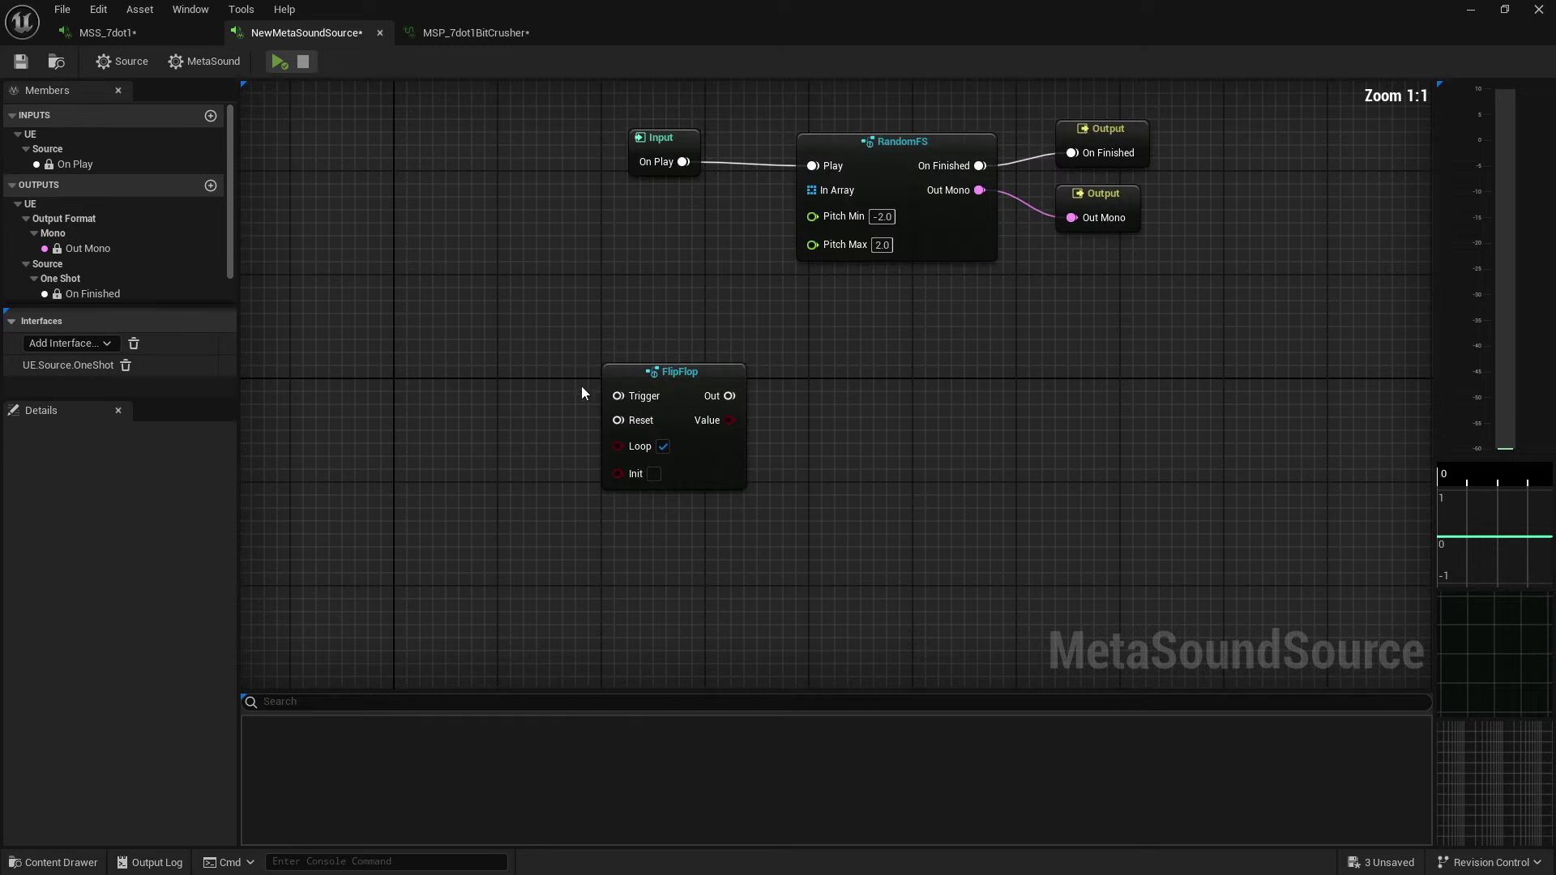
pyautogui.doubleClick(679, 378)
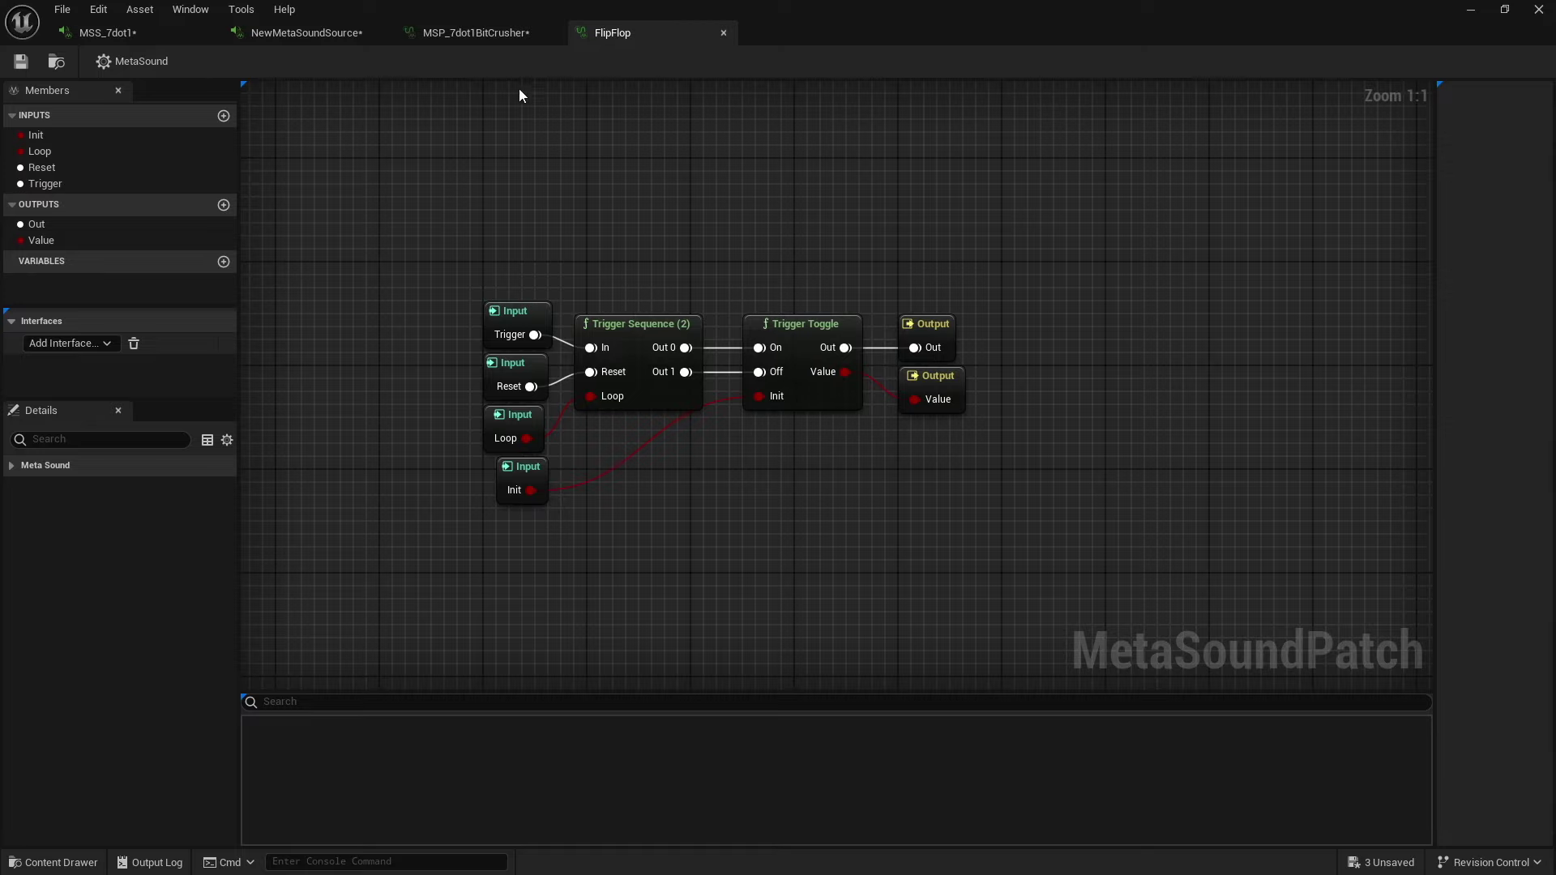
pyautogui.click(315, 34)
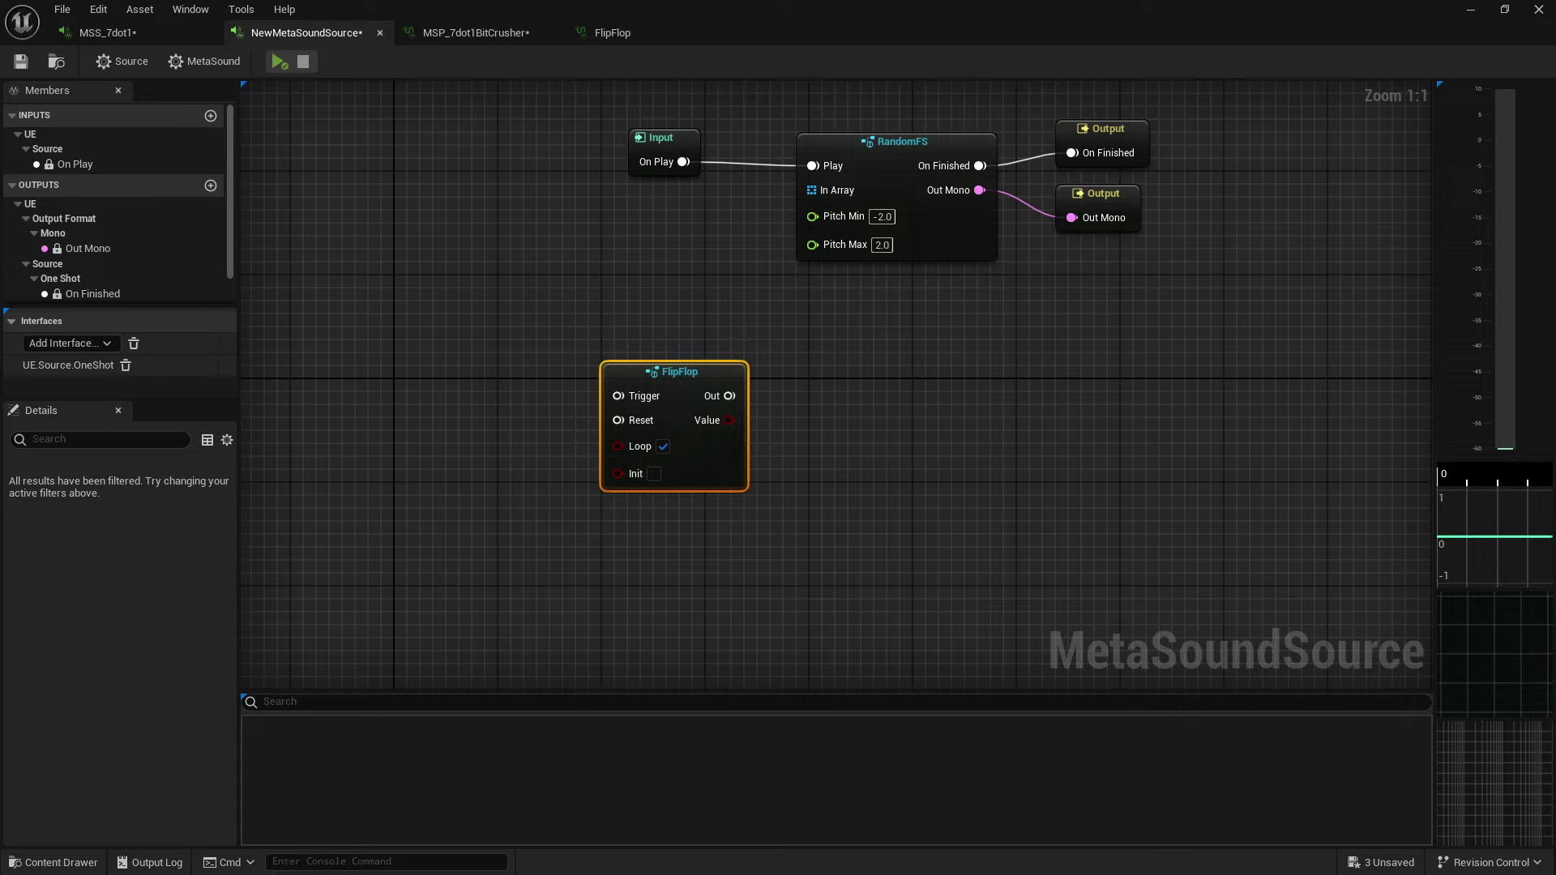
pyautogui.moveTo(1249, 407); pyautogui.dragTo(613, 488, button='right')
pyautogui.moveTo(785, 330); pyautogui.dragTo(722, 256, button='right')
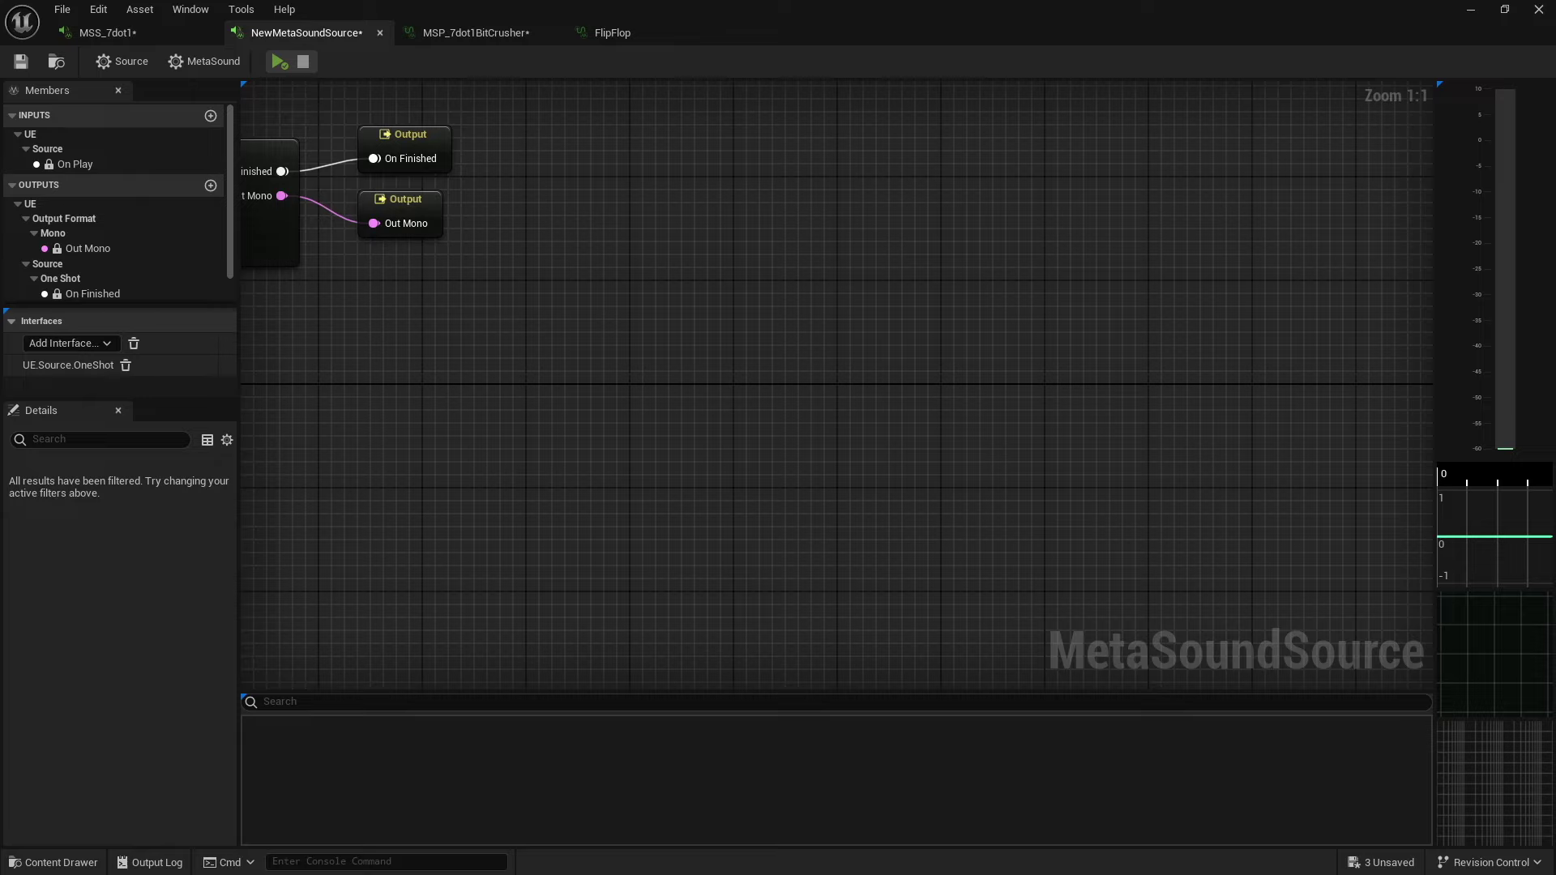
# - Add a StereoMultiBandCompressor node and inspect its 500–2000 crossovers and 1.5 band ratios
pyautogui.moveTo(1555, 271); pyautogui.dragTo(739, 217)
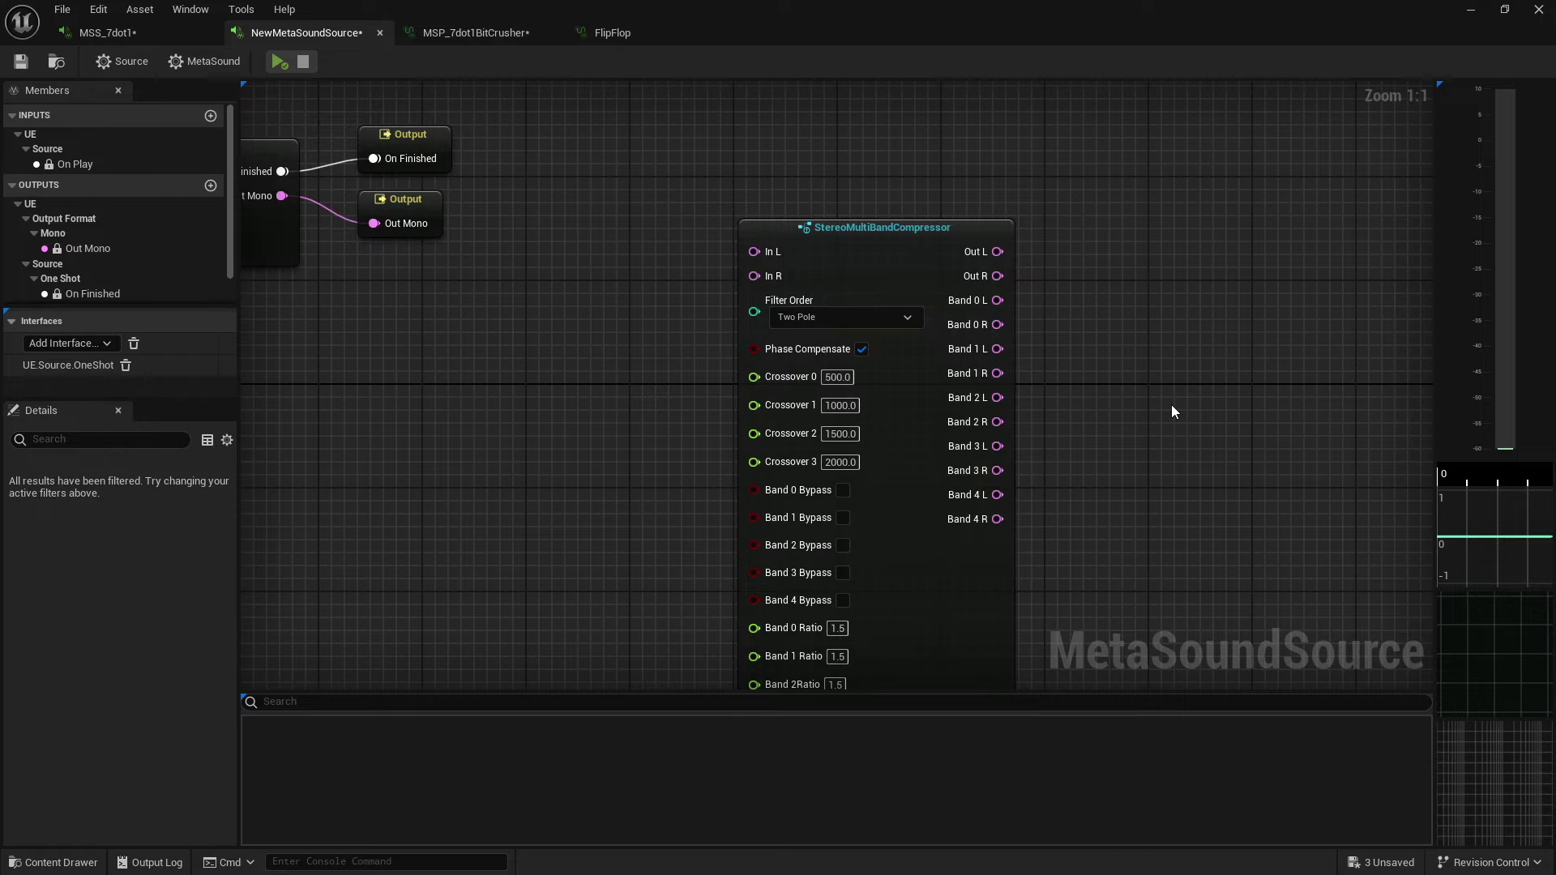
pyautogui.scroll(-3, 1173, 410)
pyautogui.moveTo(1157, 506); pyautogui.dragTo(1011, 253, button='right')
pyautogui.moveTo(1019, 449); pyautogui.dragTo(1029, 236, button='right')
pyautogui.moveTo(1024, 399); pyautogui.dragTo(934, 583, button='right')
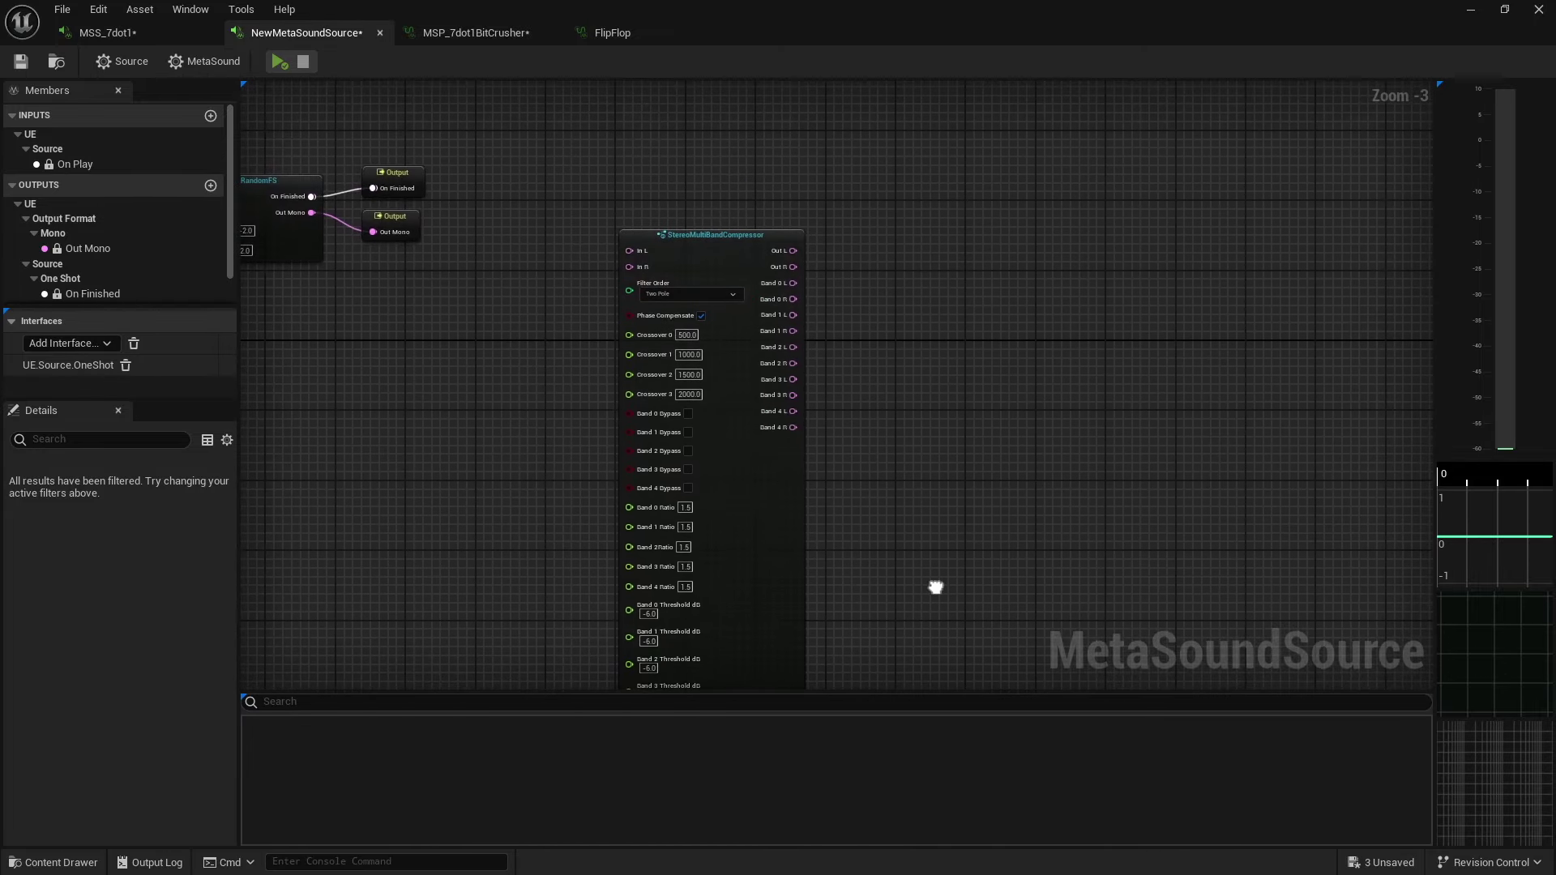
pyautogui.doubleClick(711, 254)
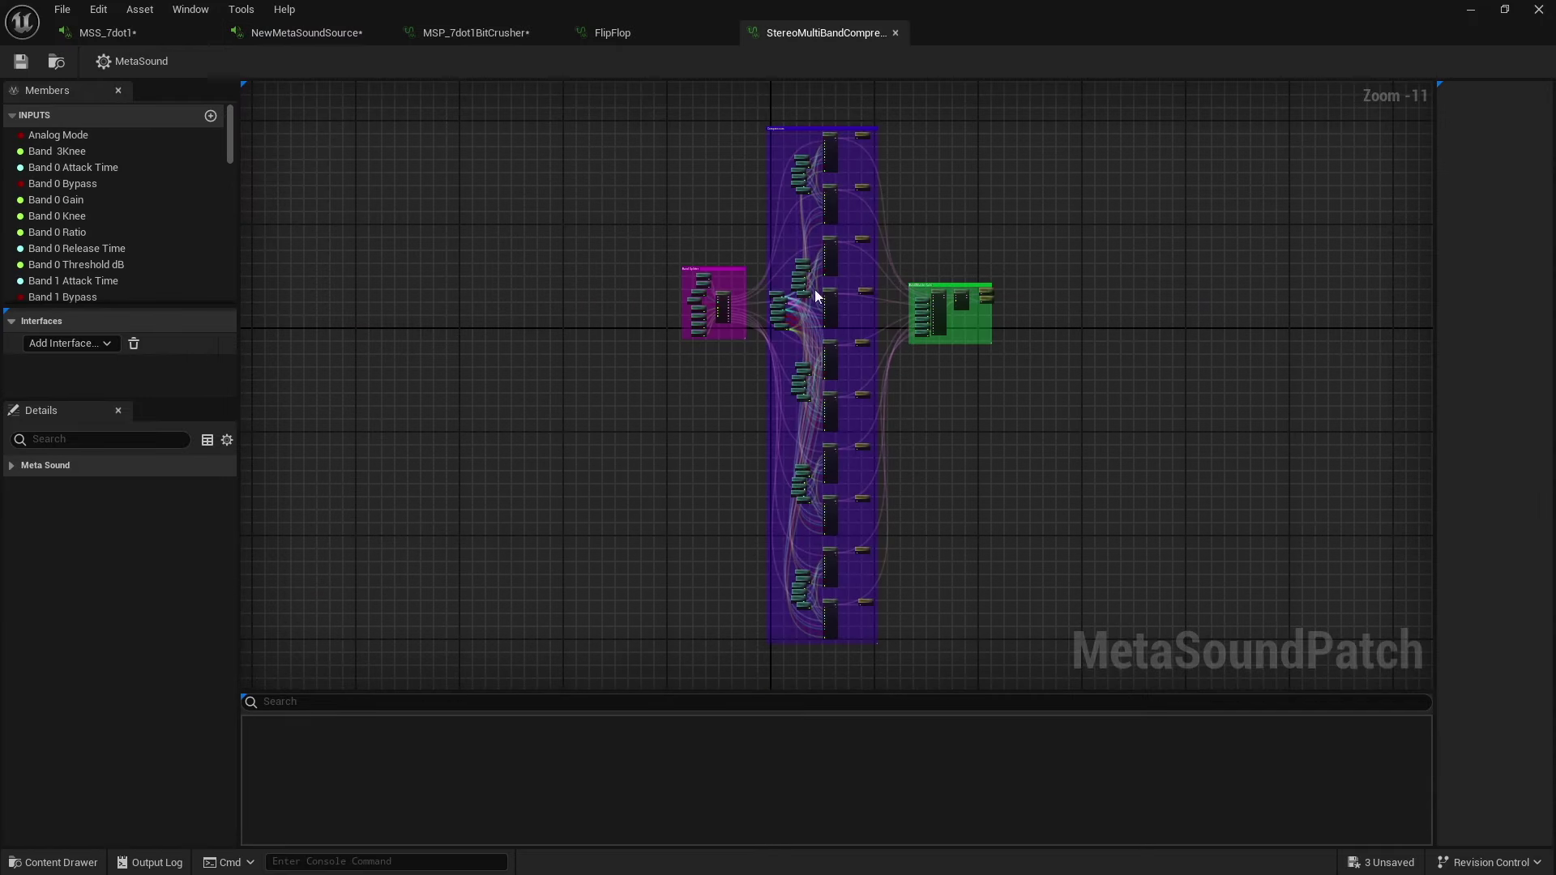
pyautogui.scroll(3, 816, 297)
pyautogui.scroll(3, 824, 267)
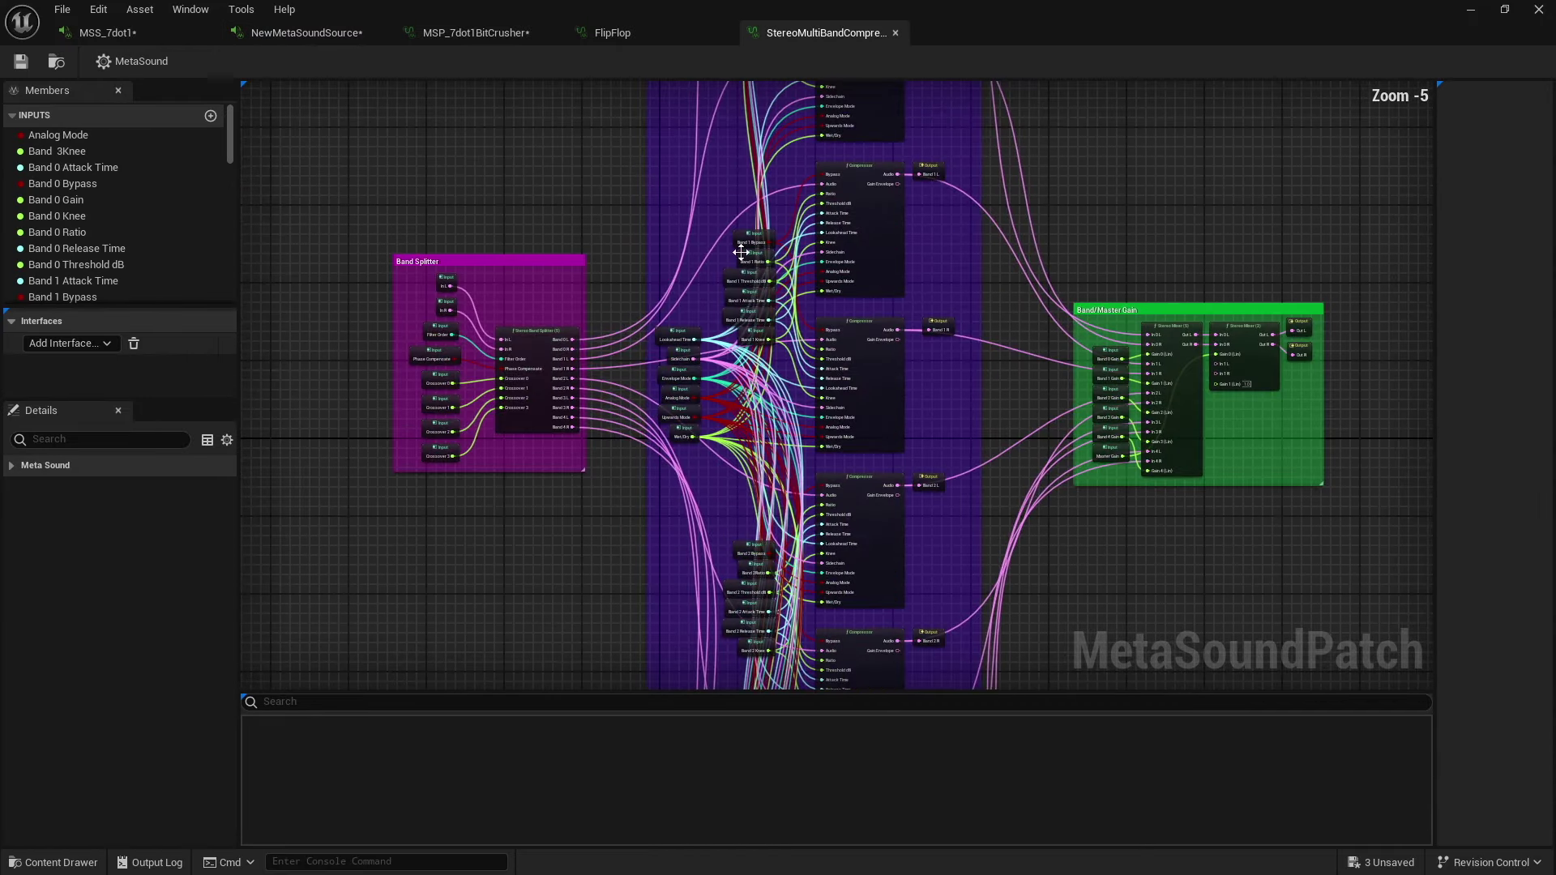
pyautogui.moveTo(660, 197); pyautogui.dragTo(739, 517, button='right')
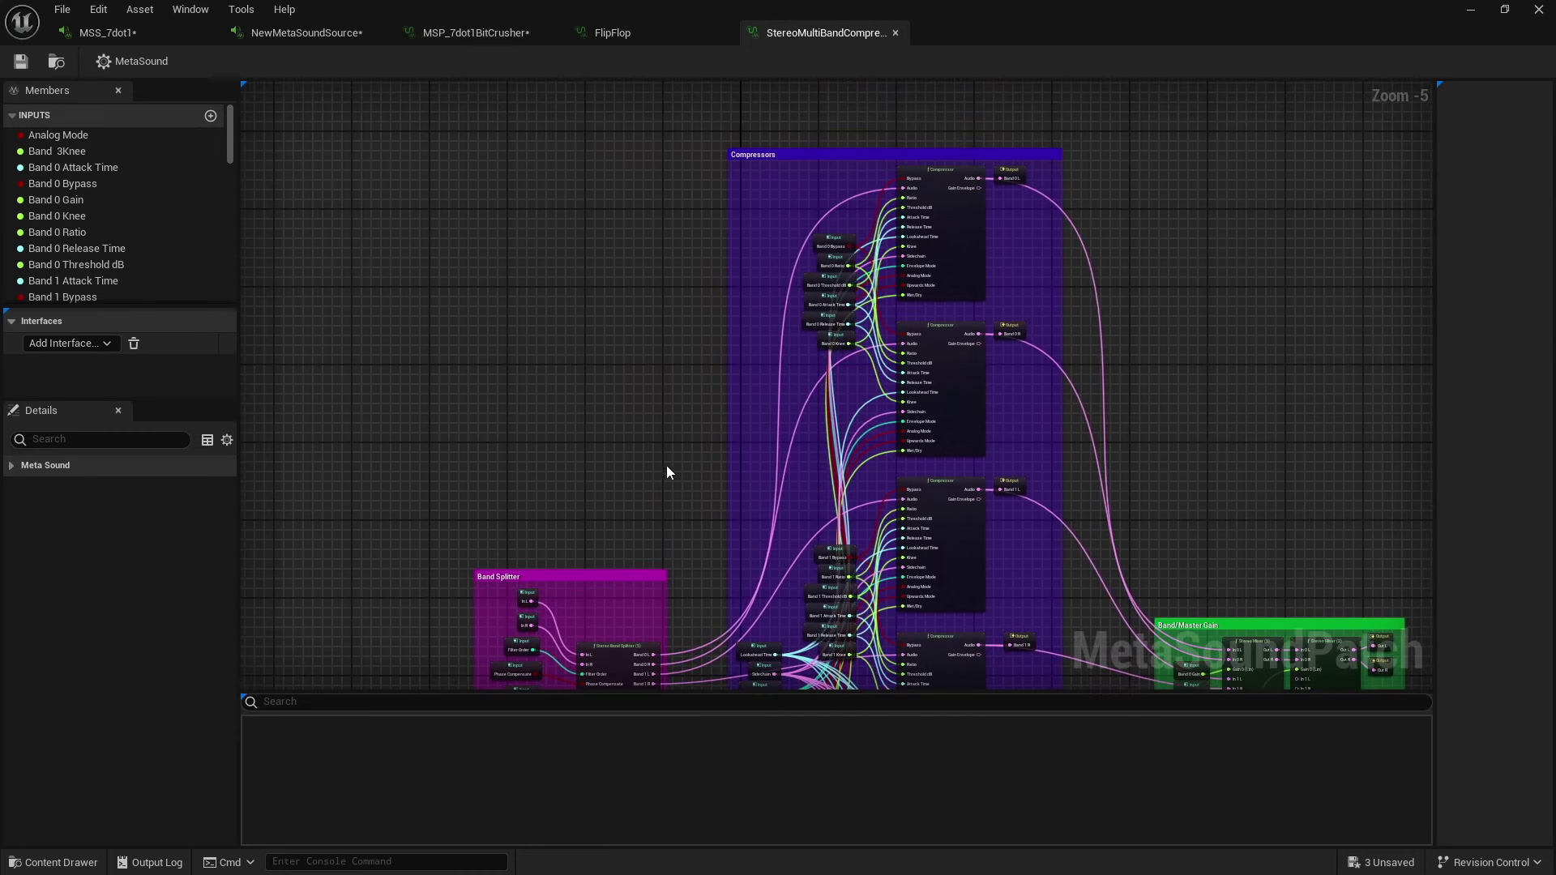
pyautogui.moveTo(666, 472); pyautogui.dragTo(827, 147, button='right')
pyautogui.scroll(5, 835, 302)
pyautogui.click(836, 302)
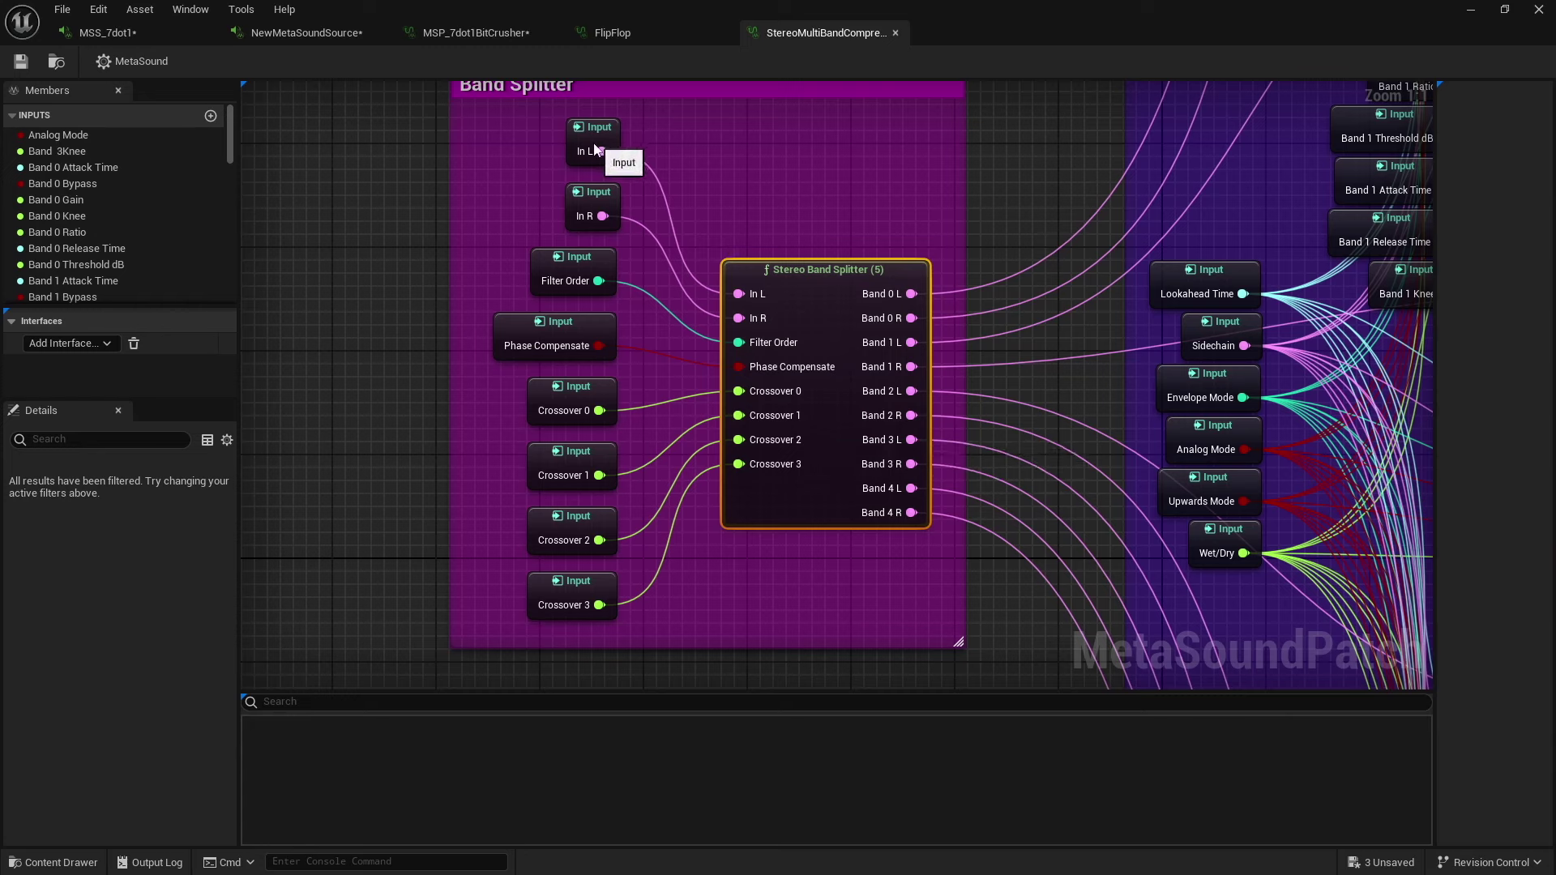
pyautogui.click(571, 334)
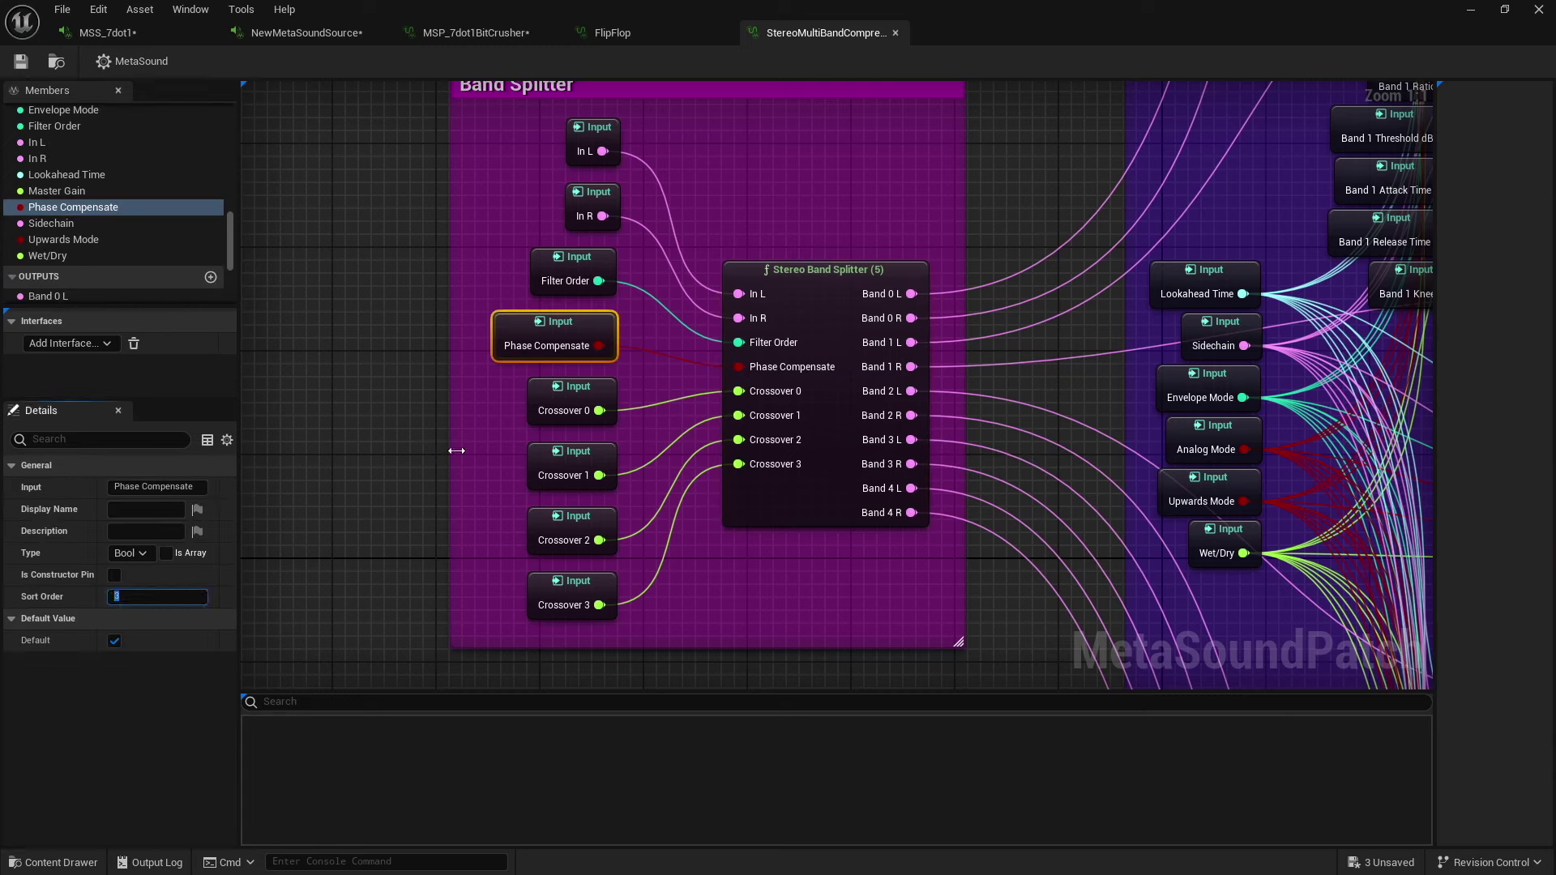
pyautogui.click(567, 397)
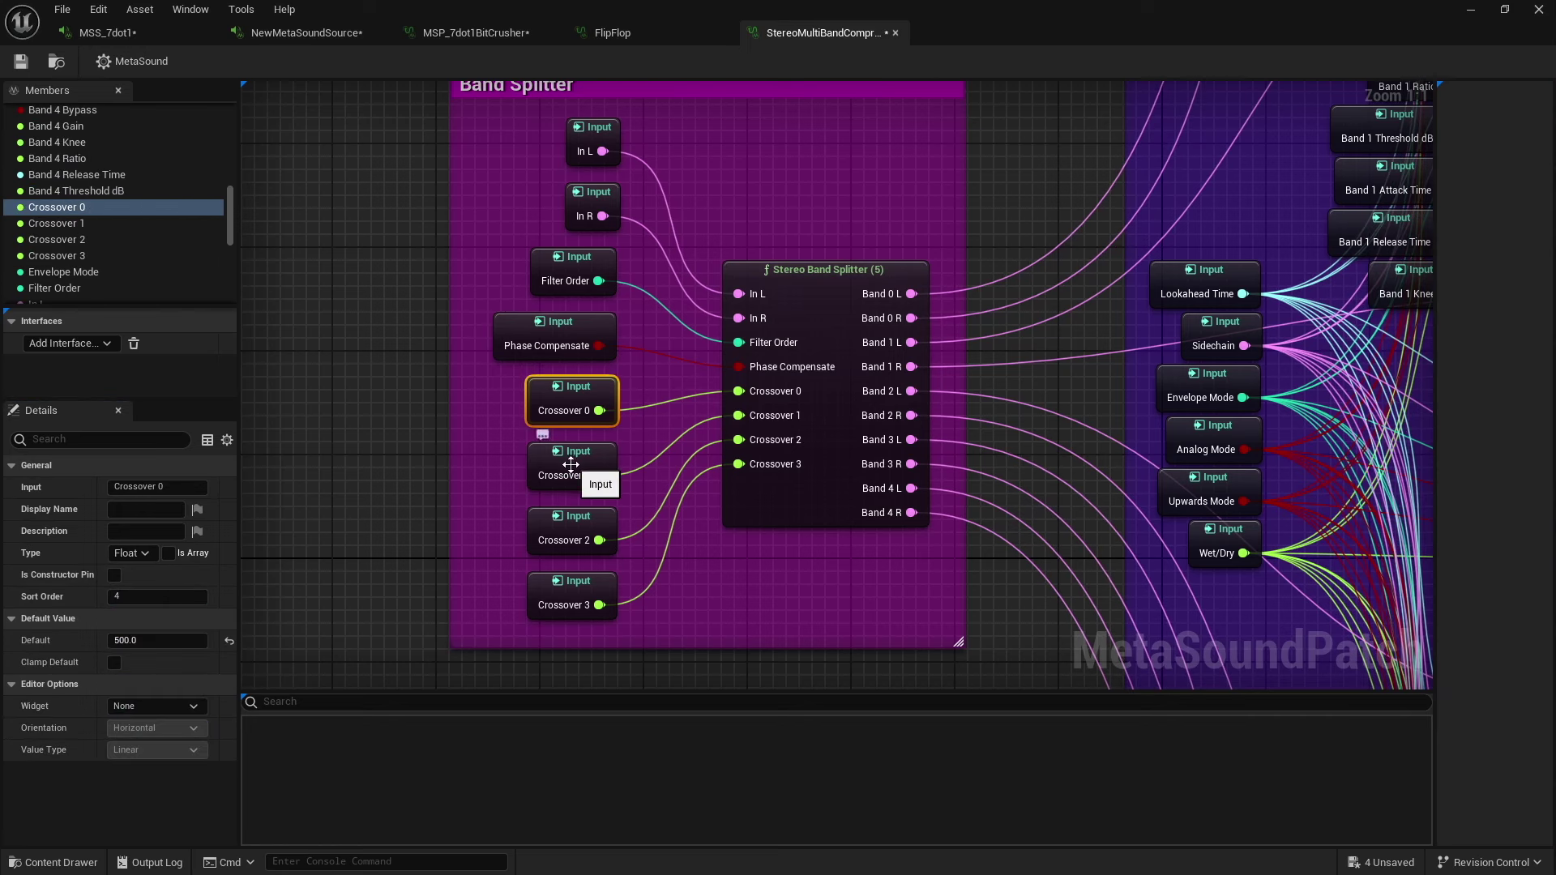
pyautogui.scroll(-1, 992, 444)
pyautogui.moveTo(1020, 264); pyautogui.dragTo(862, 483, button='right')
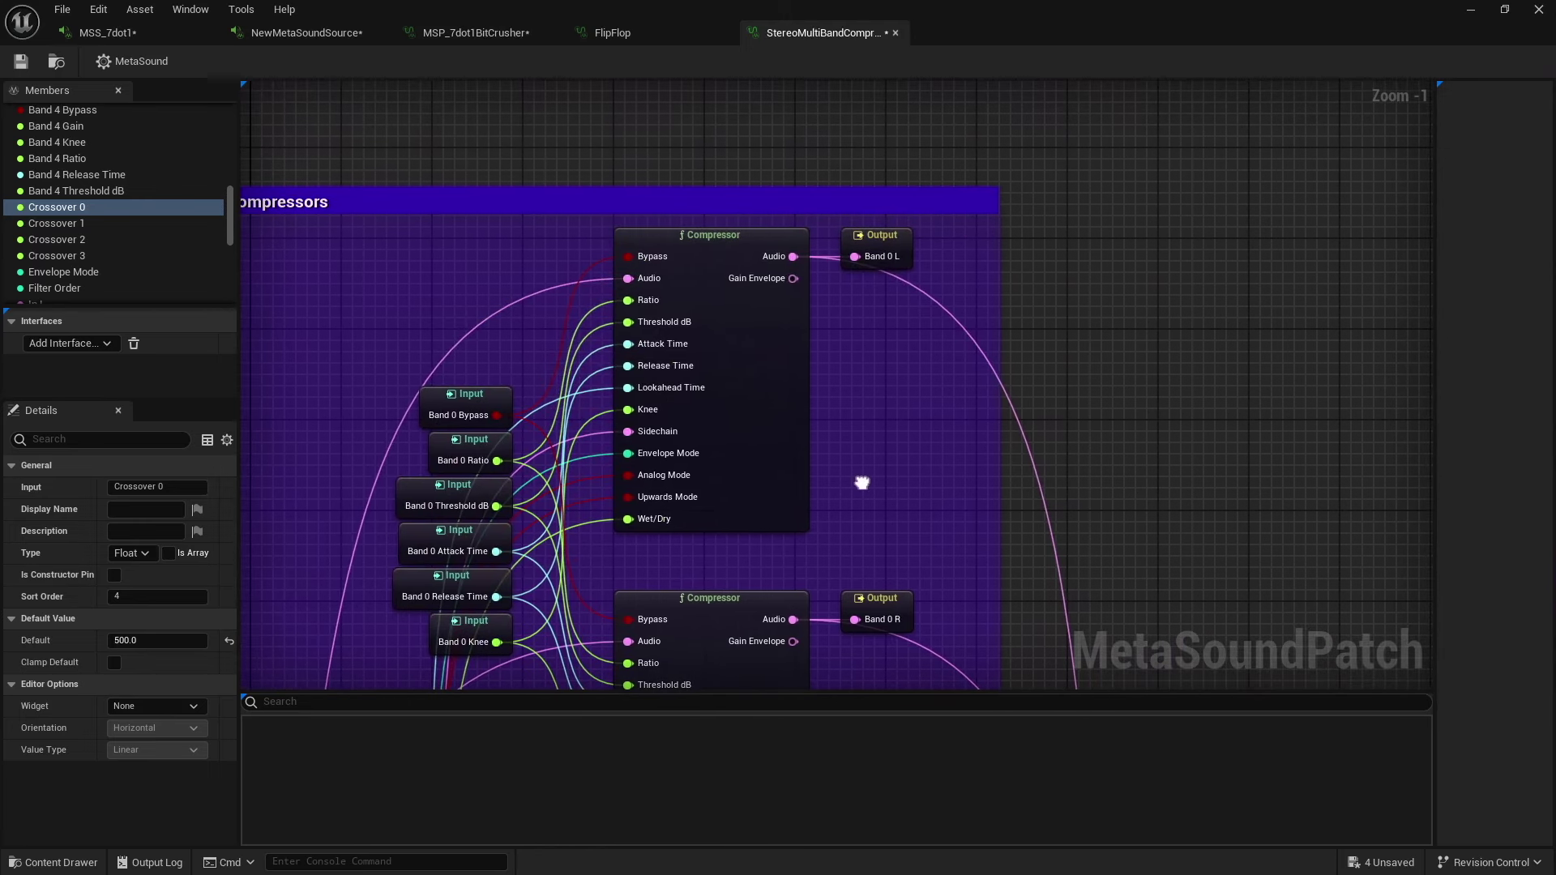
pyautogui.click(777, 371)
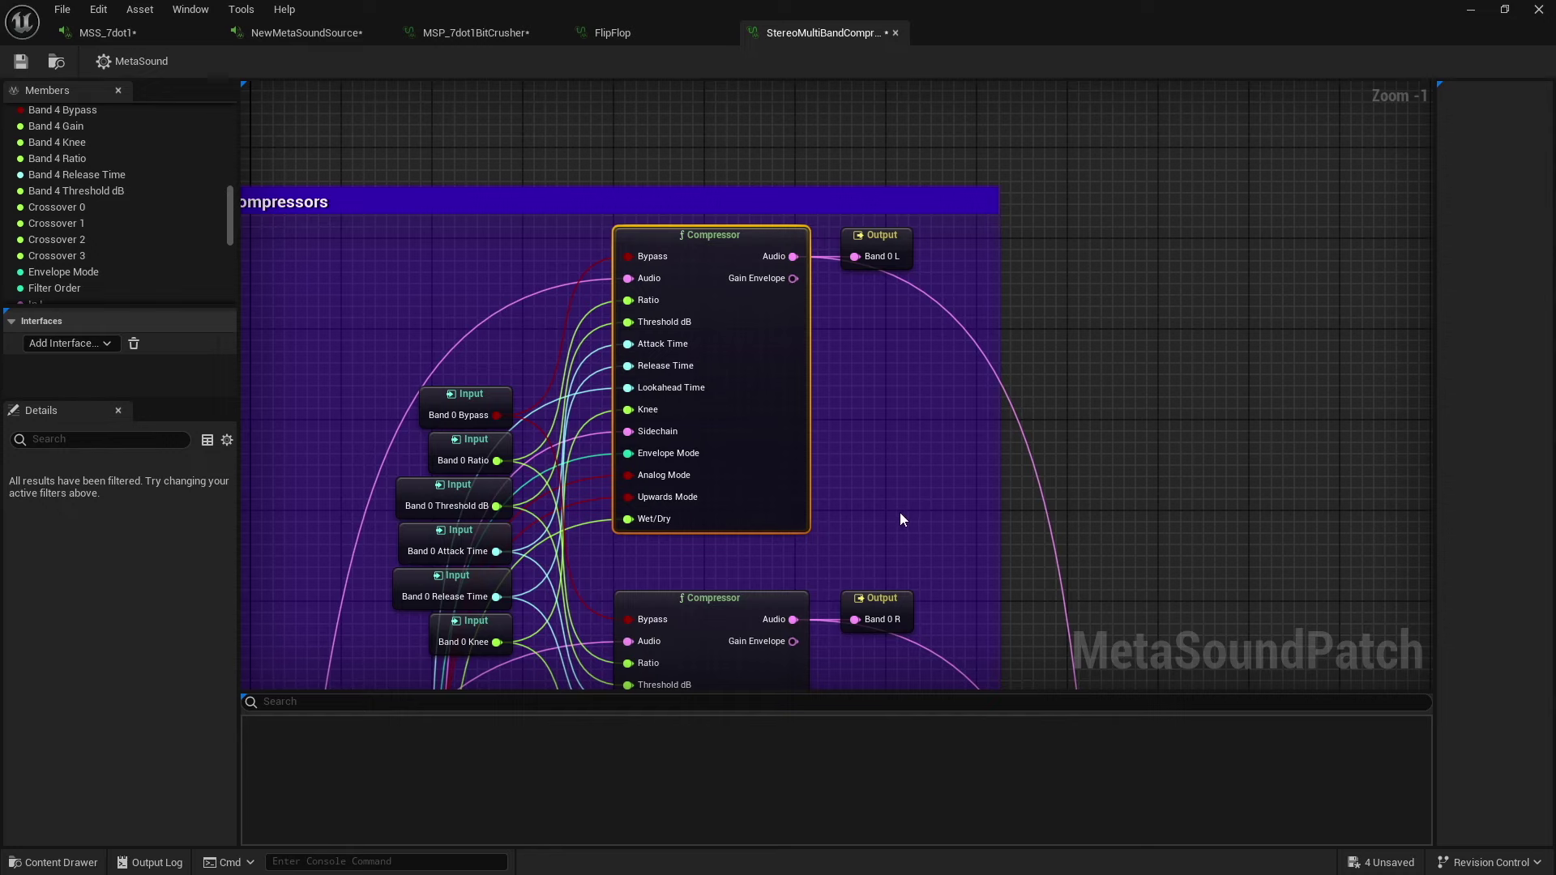
pyautogui.moveTo(899, 512); pyautogui.dragTo(896, 420, button='right')
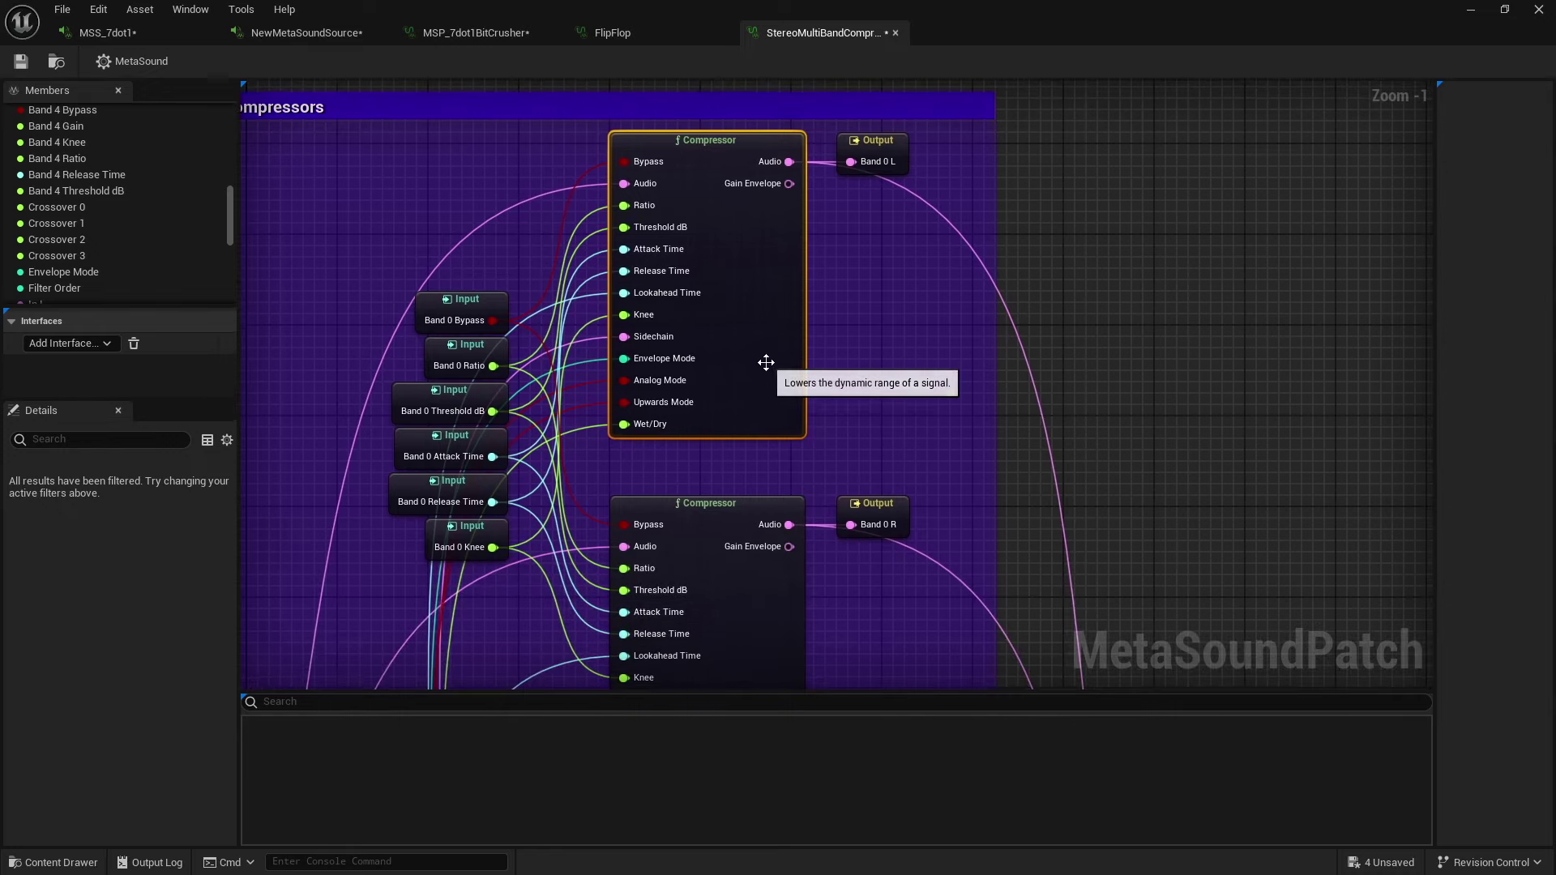
pyautogui.click(775, 604)
pyautogui.moveTo(907, 644); pyautogui.dragTo(899, 287, button='right')
pyautogui.click(767, 635)
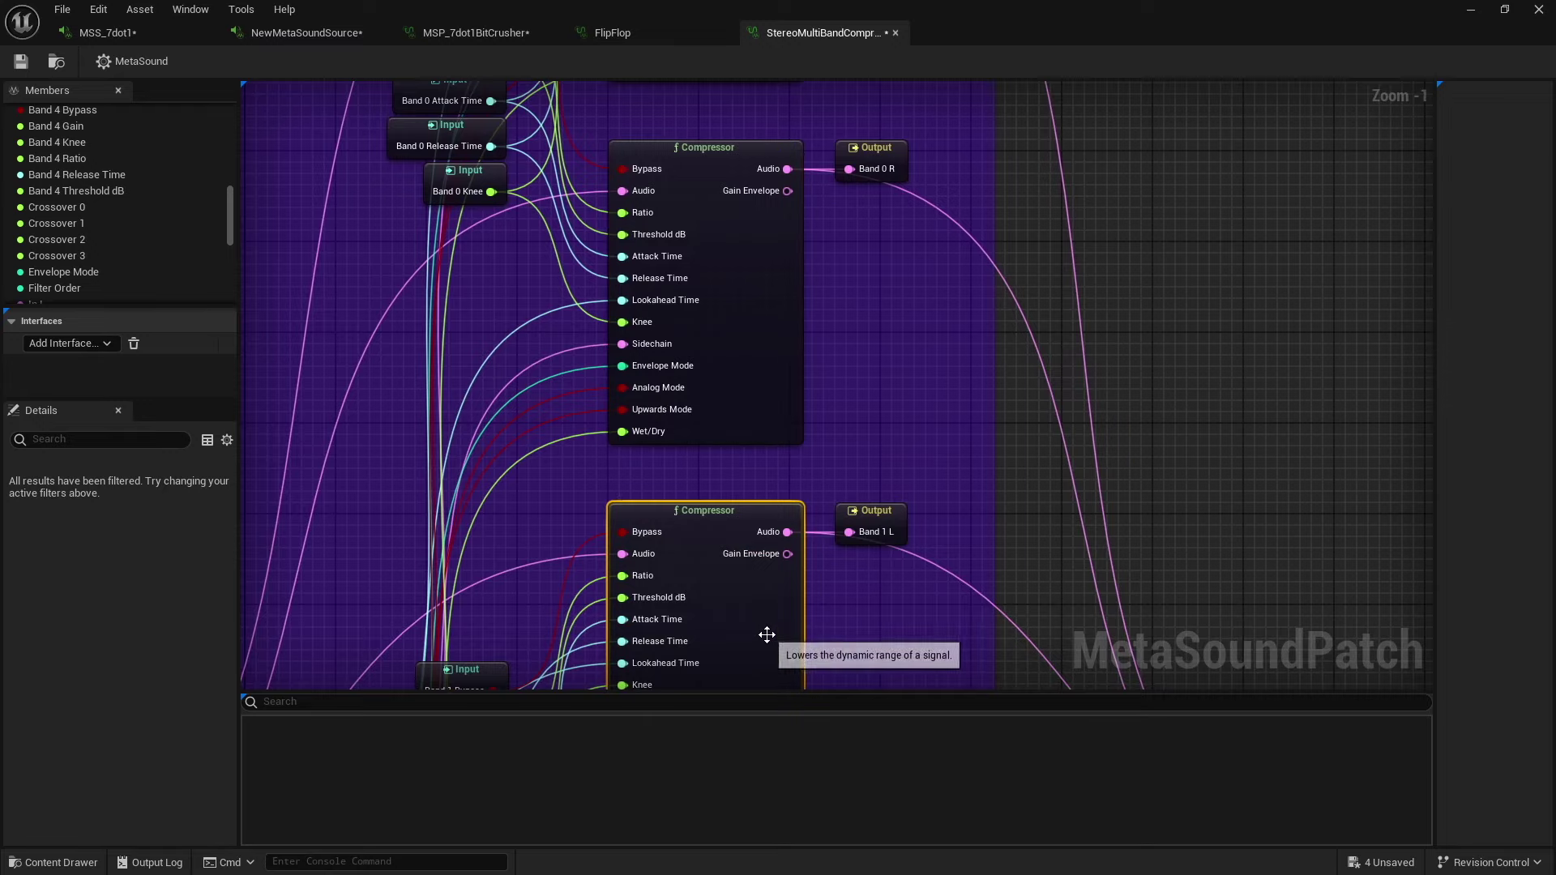
pyautogui.moveTo(879, 634); pyautogui.dragTo(878, 236, button='right')
pyautogui.click(791, 591)
pyautogui.moveTo(889, 673); pyautogui.dragTo(890, 249, button='right')
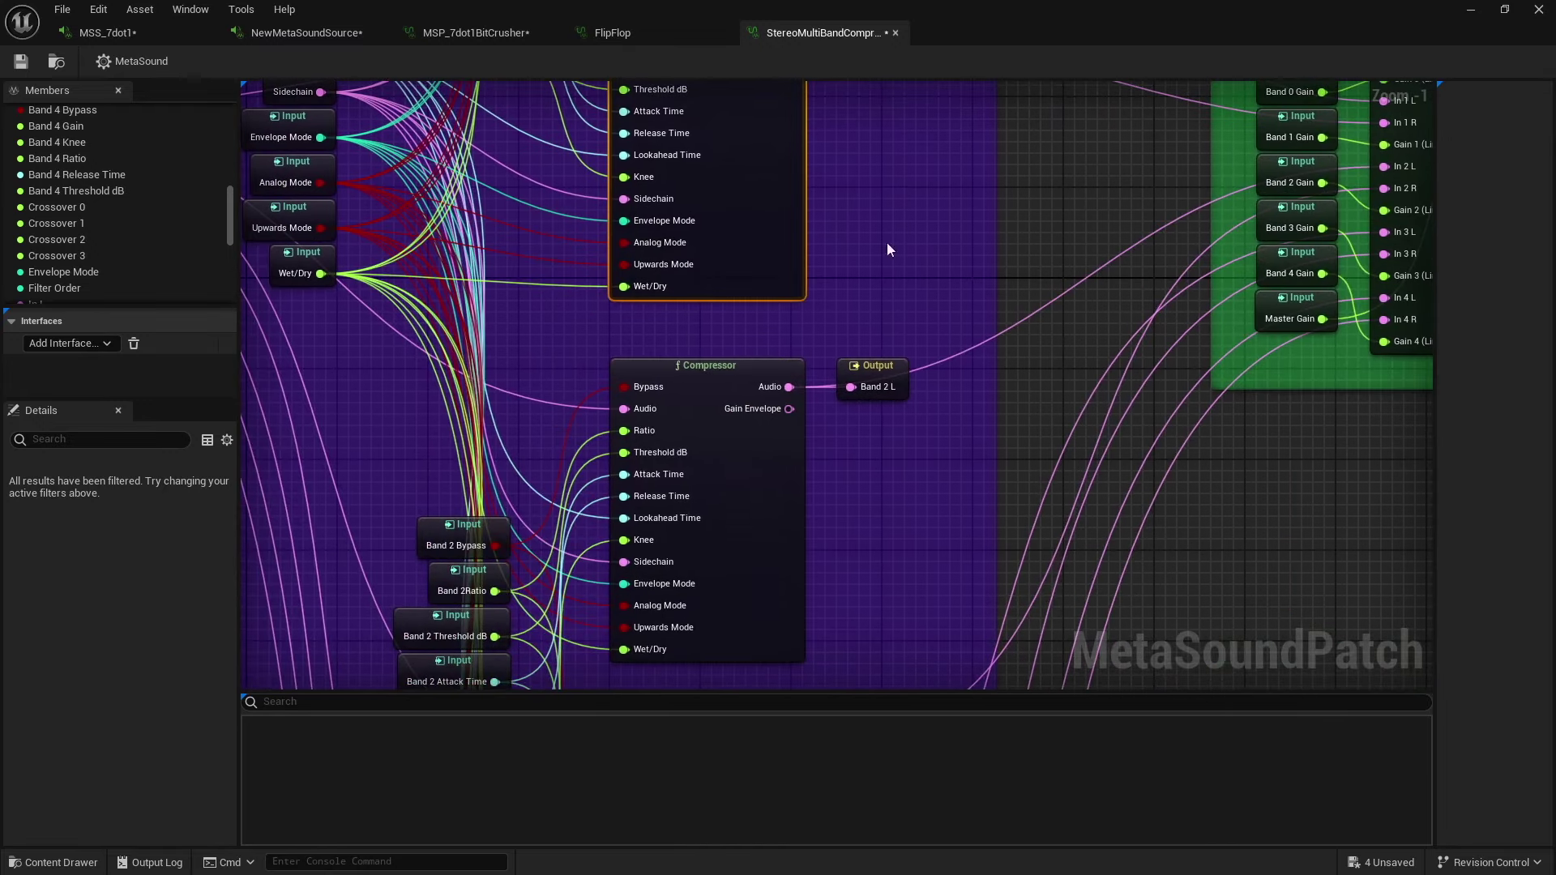
pyautogui.click(732, 542)
pyautogui.moveTo(733, 542); pyautogui.dragTo(806, 549, button='right')
pyautogui.click(806, 549)
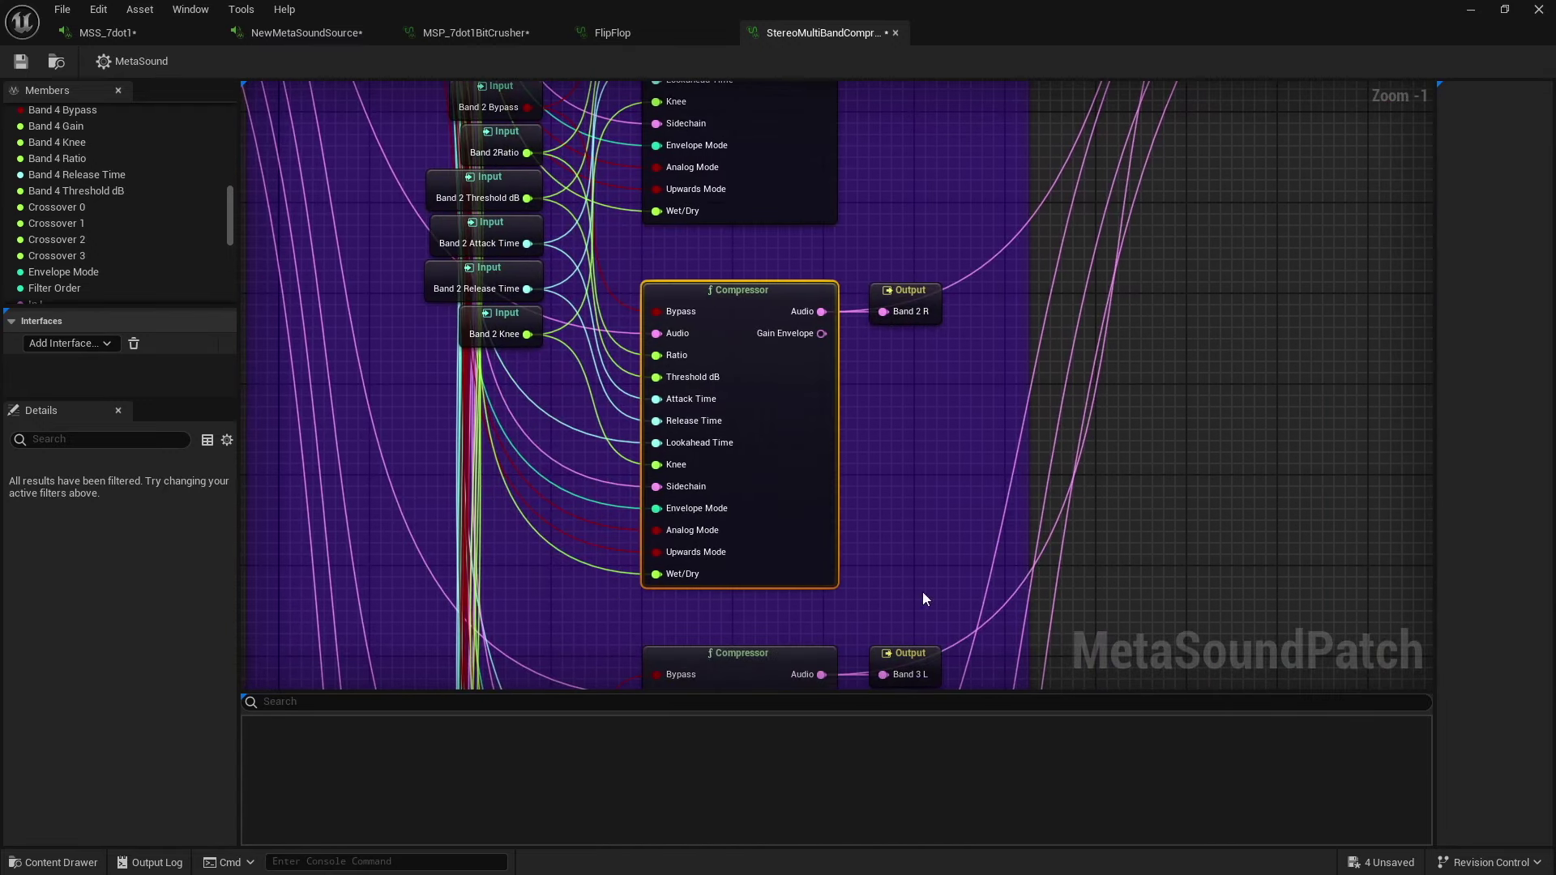
pyautogui.moveTo(924, 599); pyautogui.dragTo(764, 413, button='right')
pyautogui.click(764, 414)
pyautogui.moveTo(868, 514); pyautogui.dragTo(849, 320, button='right')
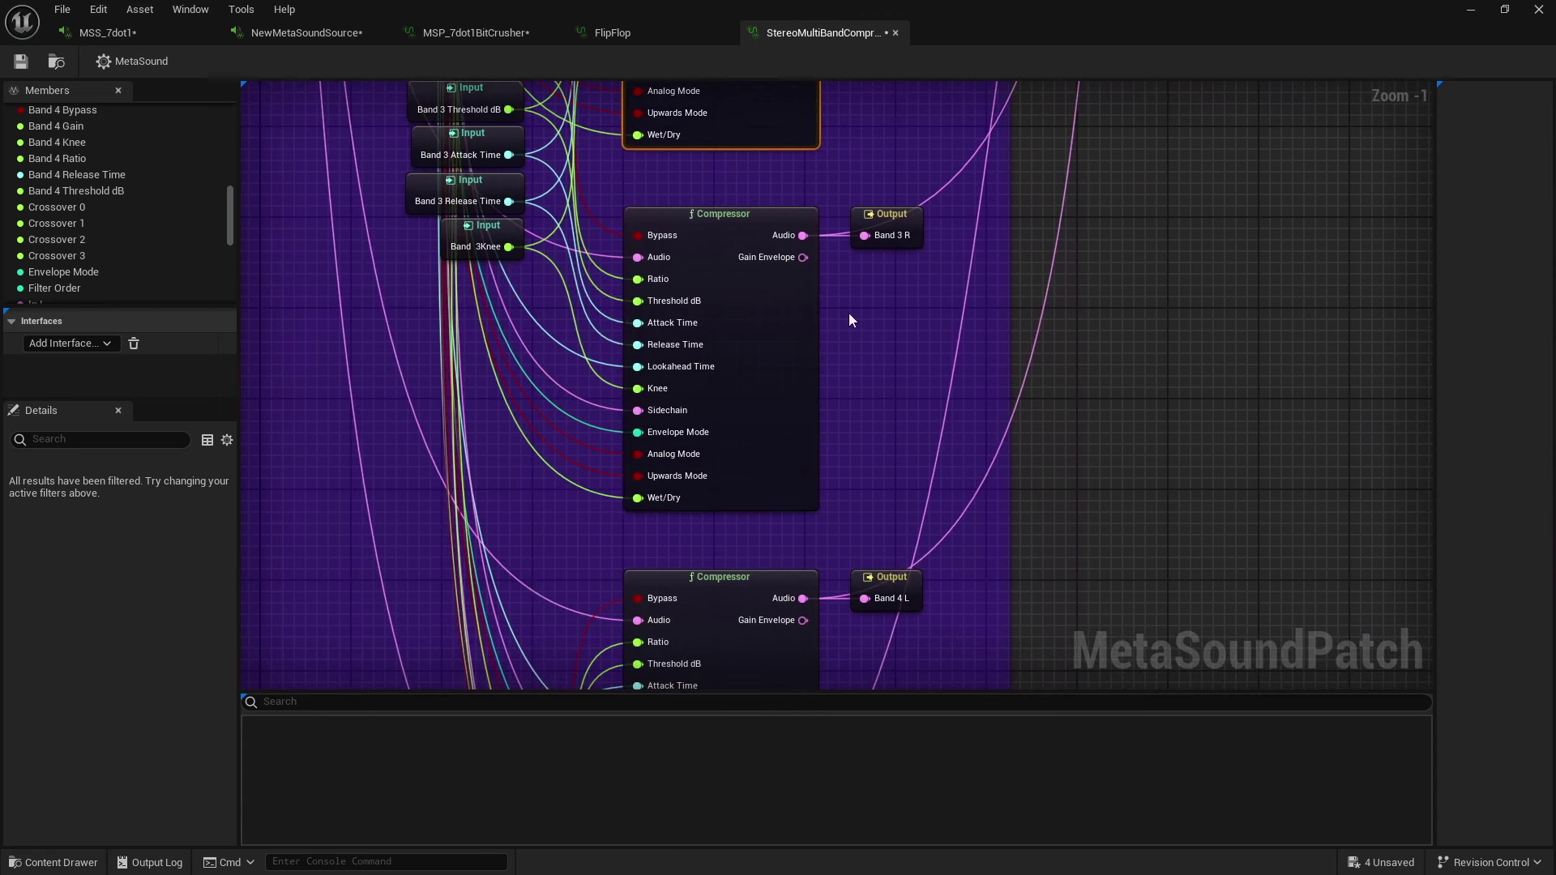
pyautogui.moveTo(567, 235); pyautogui.dragTo(760, 408, button='right')
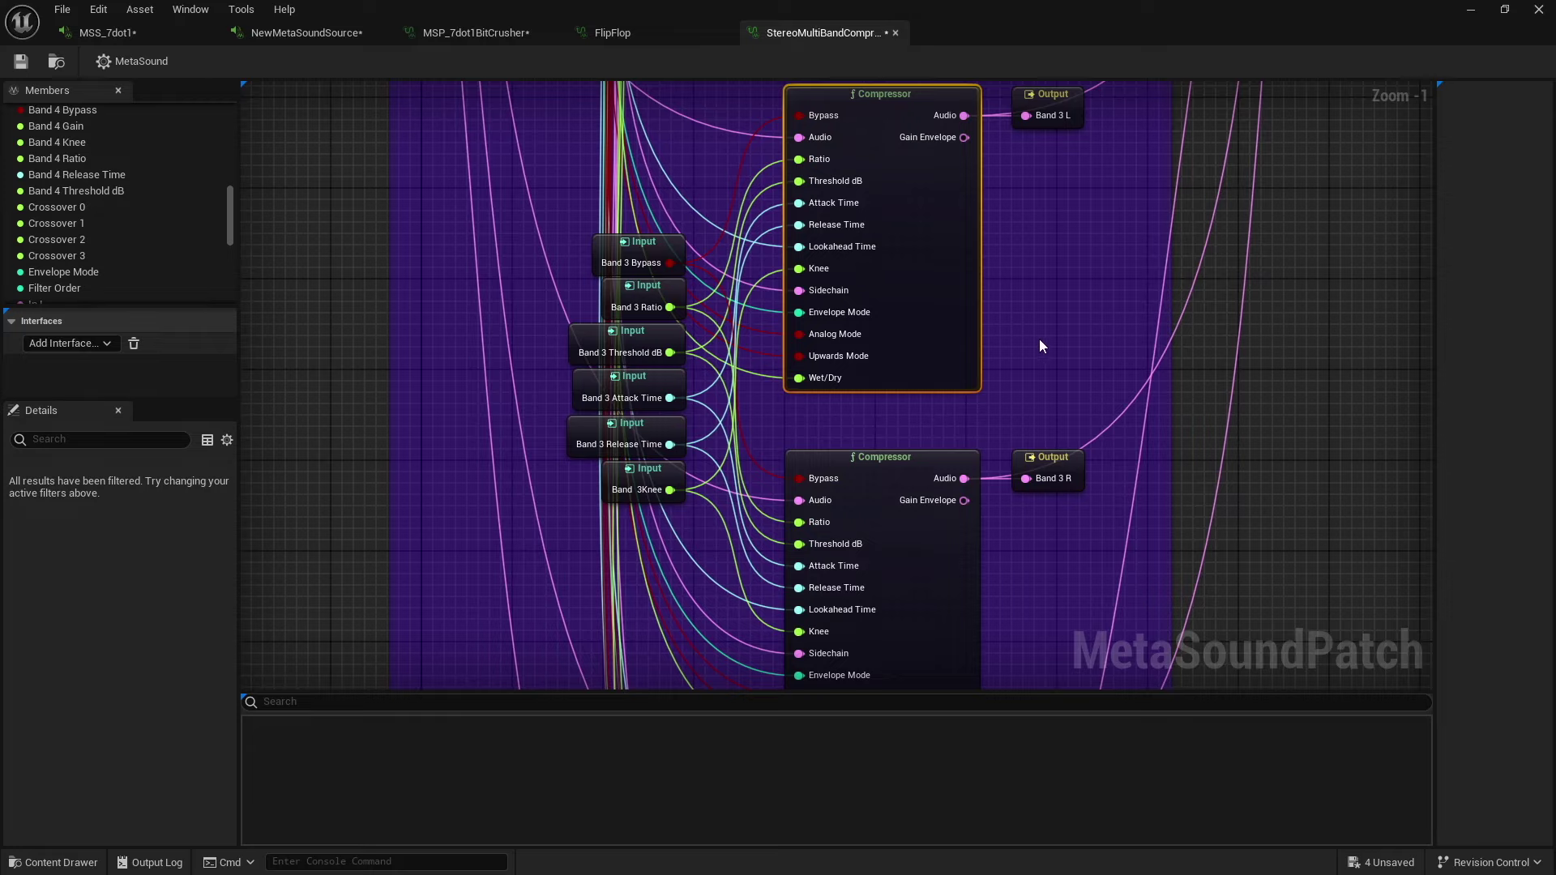
pyautogui.moveTo(1042, 346); pyautogui.dragTo(756, 639, button='right')
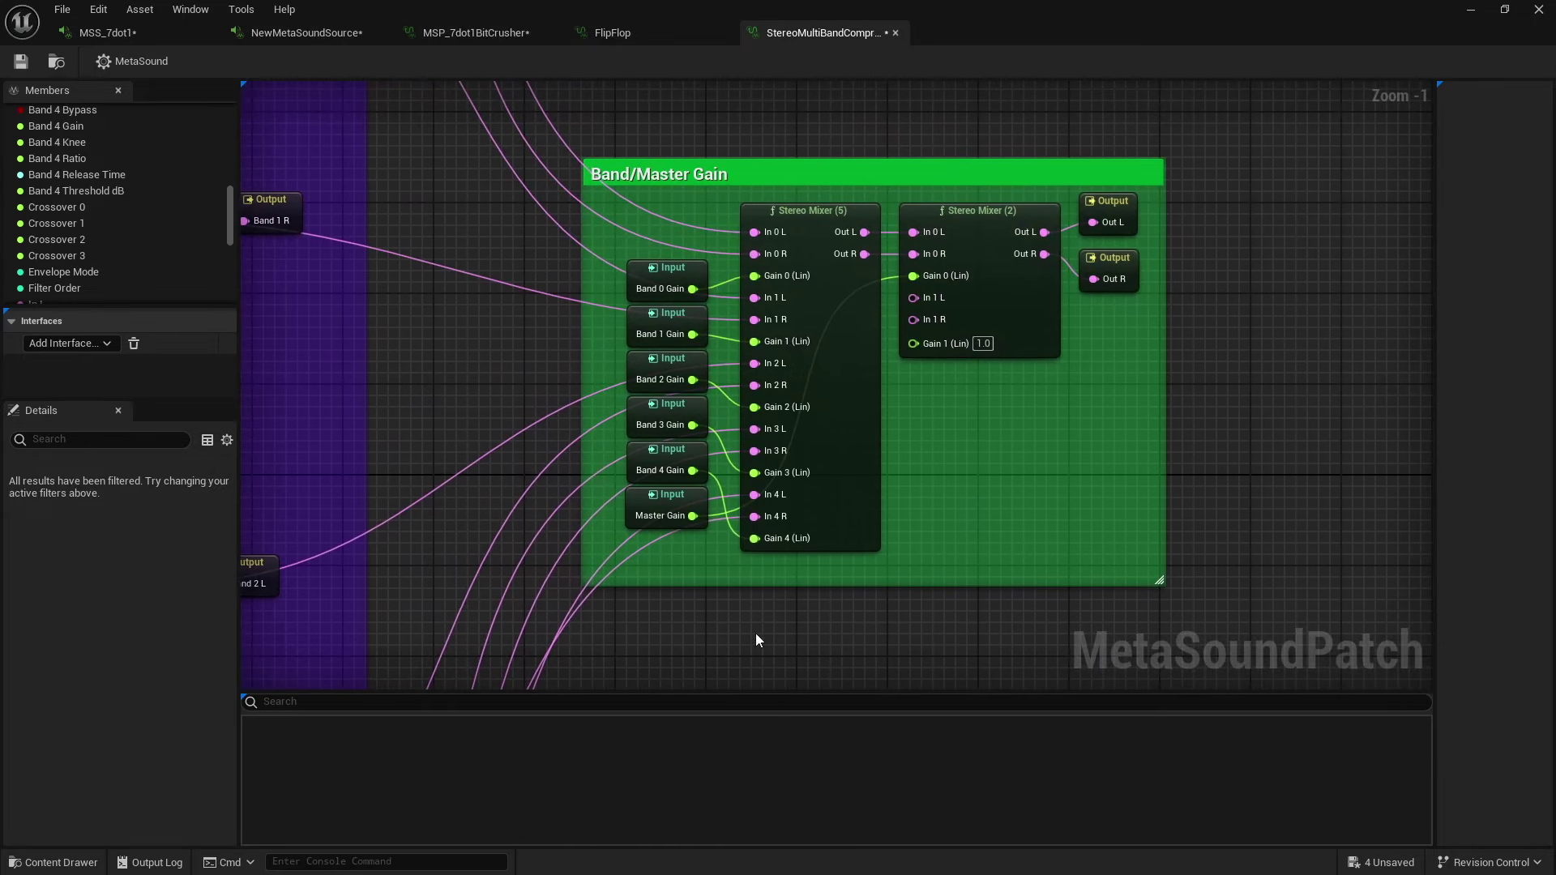
pyautogui.click(663, 274)
pyautogui.click(669, 317)
pyautogui.click(676, 364)
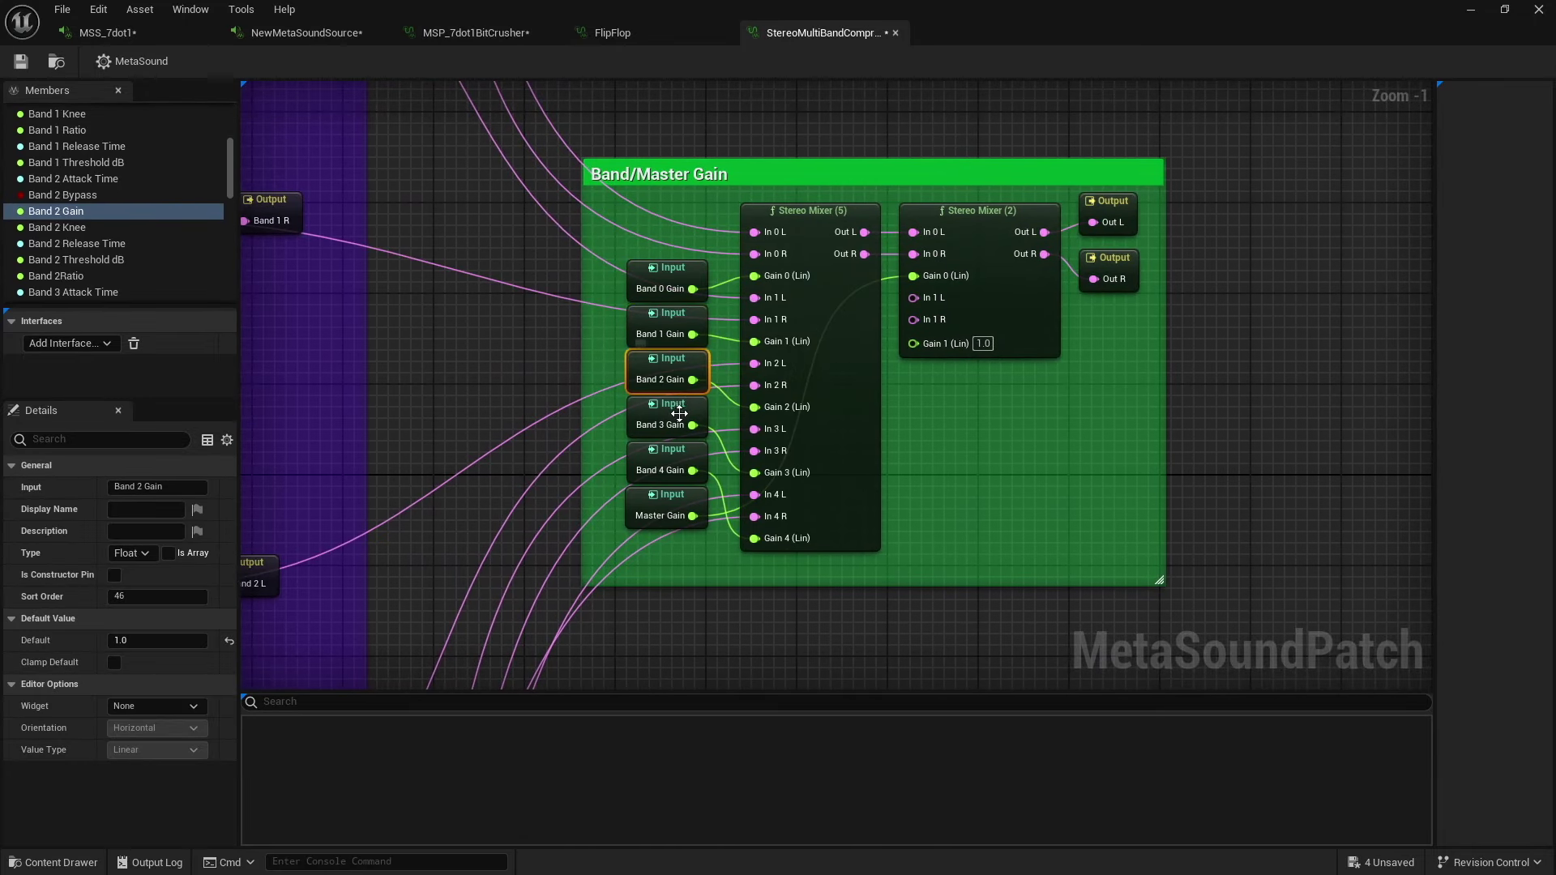
pyautogui.click(678, 415)
pyautogui.click(673, 461)
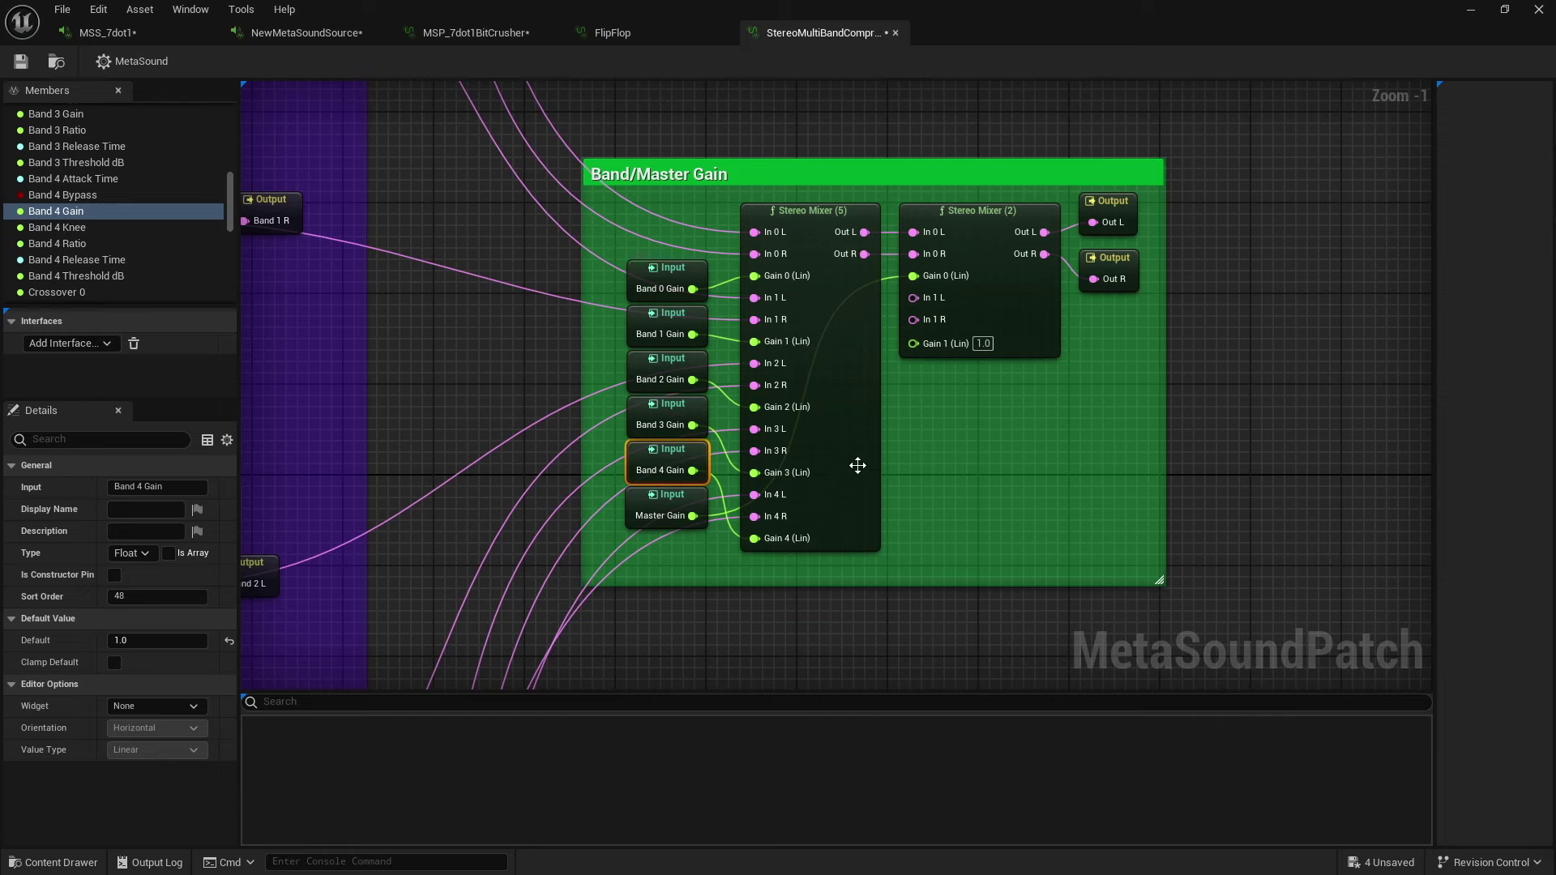
pyautogui.click(1003, 265)
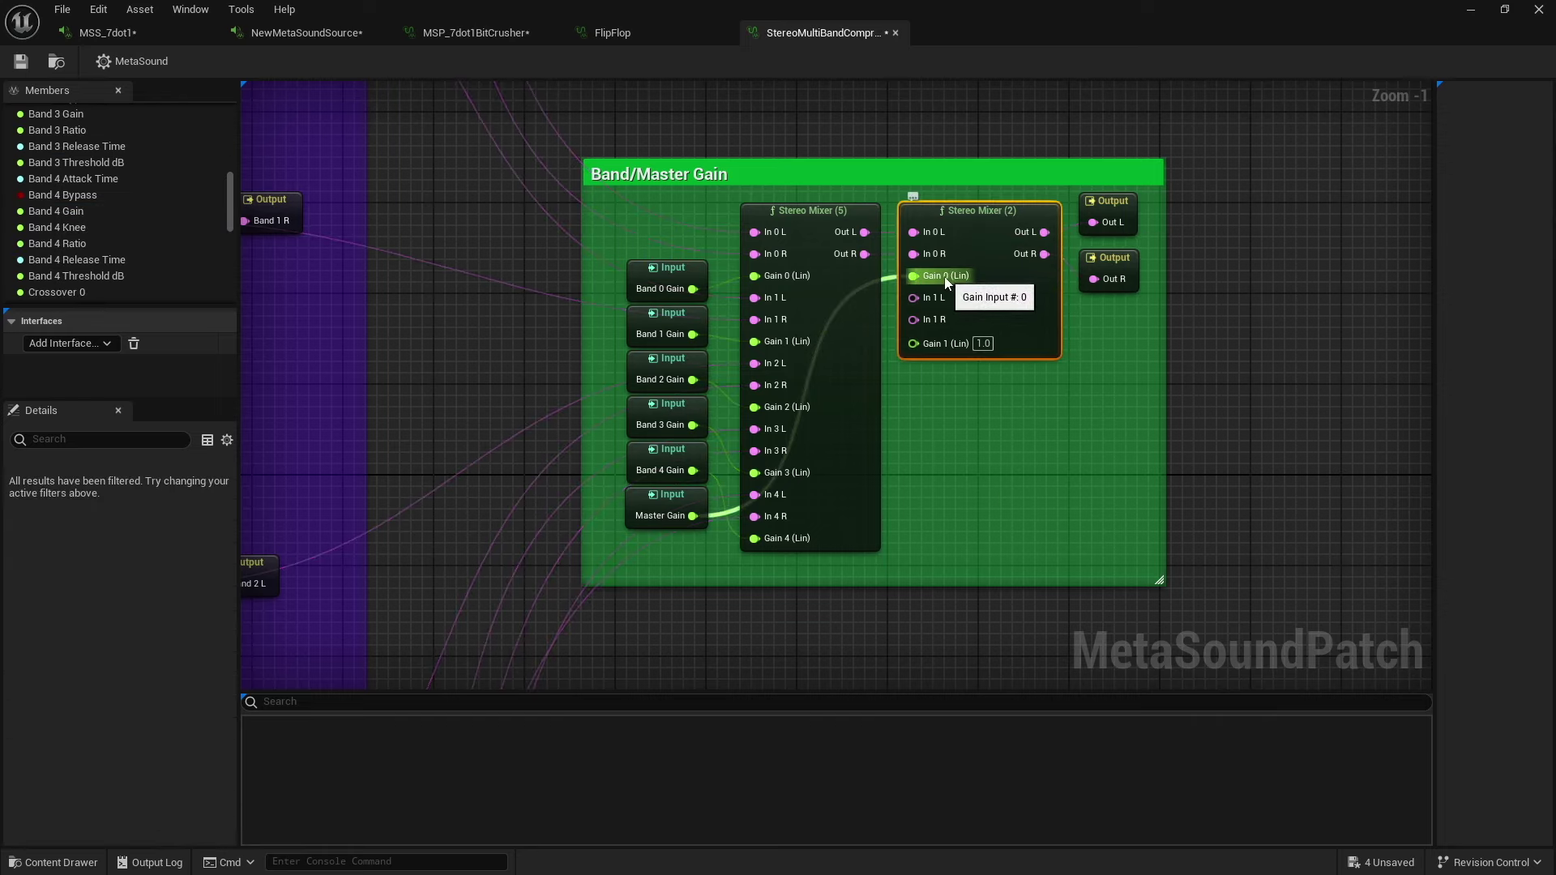
pyautogui.click(674, 508)
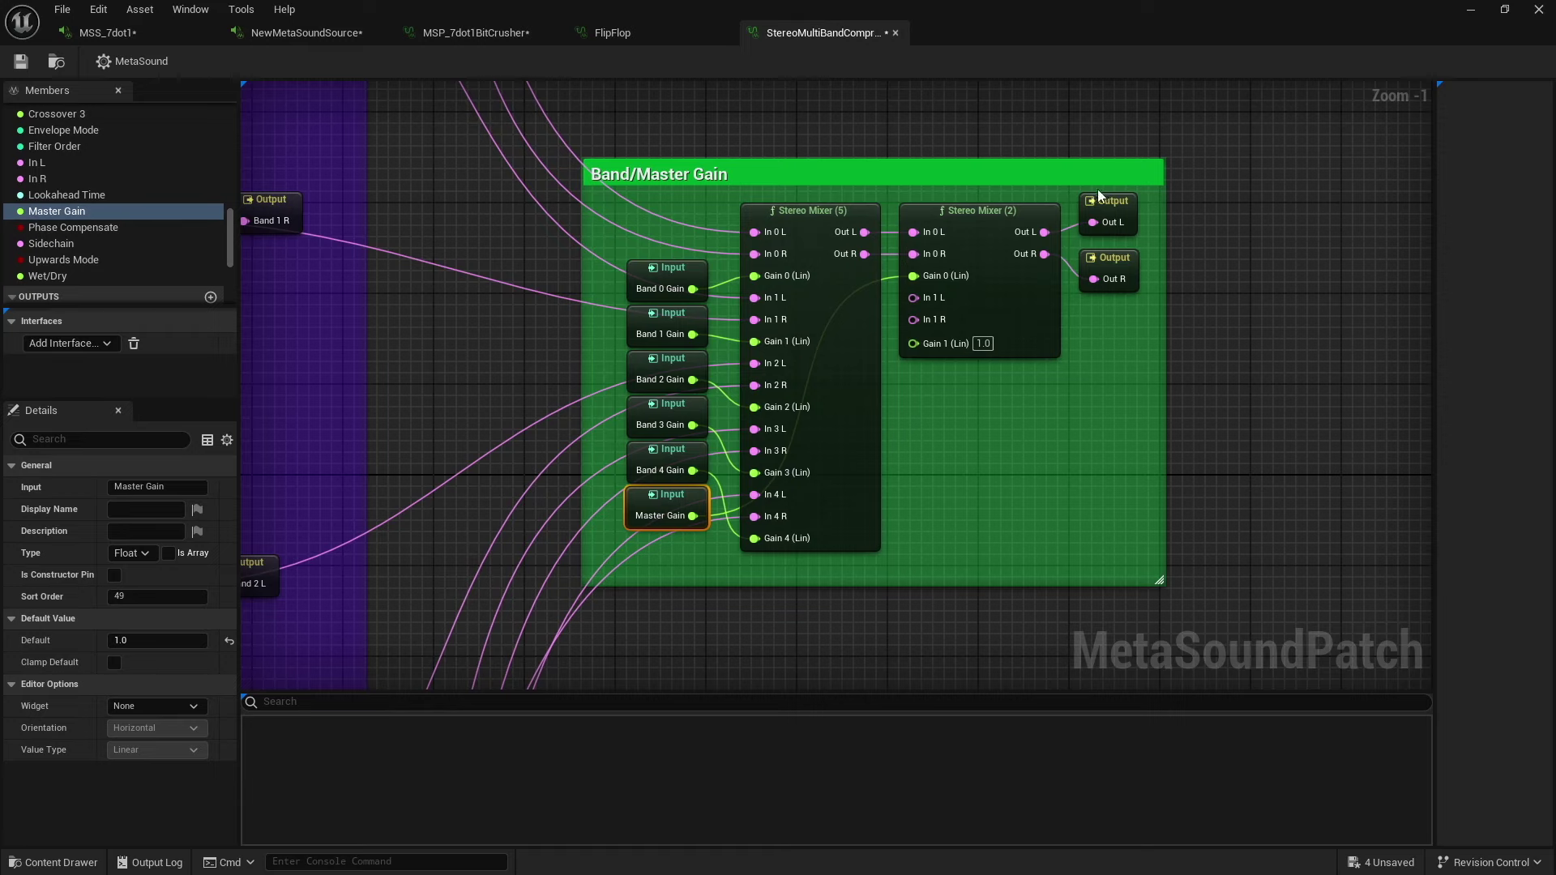
pyautogui.moveTo(446, 315); pyautogui.dragTo(747, 352, button='right')
pyautogui.scroll(-4, 747, 352)
pyautogui.moveTo(706, 276); pyautogui.dragTo(796, 300, button='right')
pyautogui.scroll(-3, 851, 375)
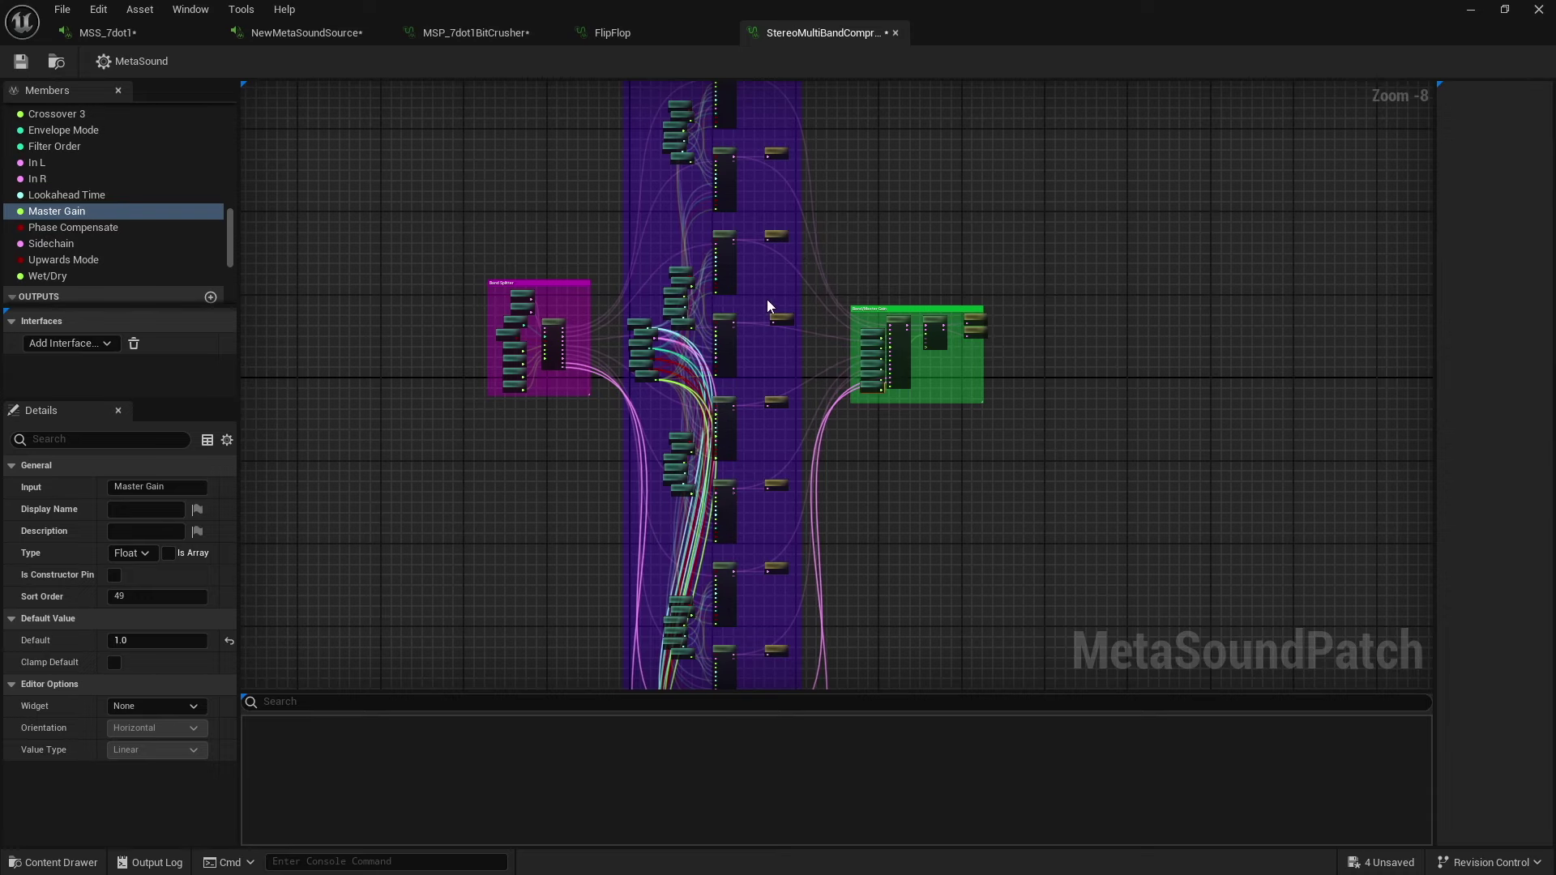
pyautogui.click(775, 279)
pyautogui.moveTo(909, 215); pyautogui.dragTo(993, 412, button='right')
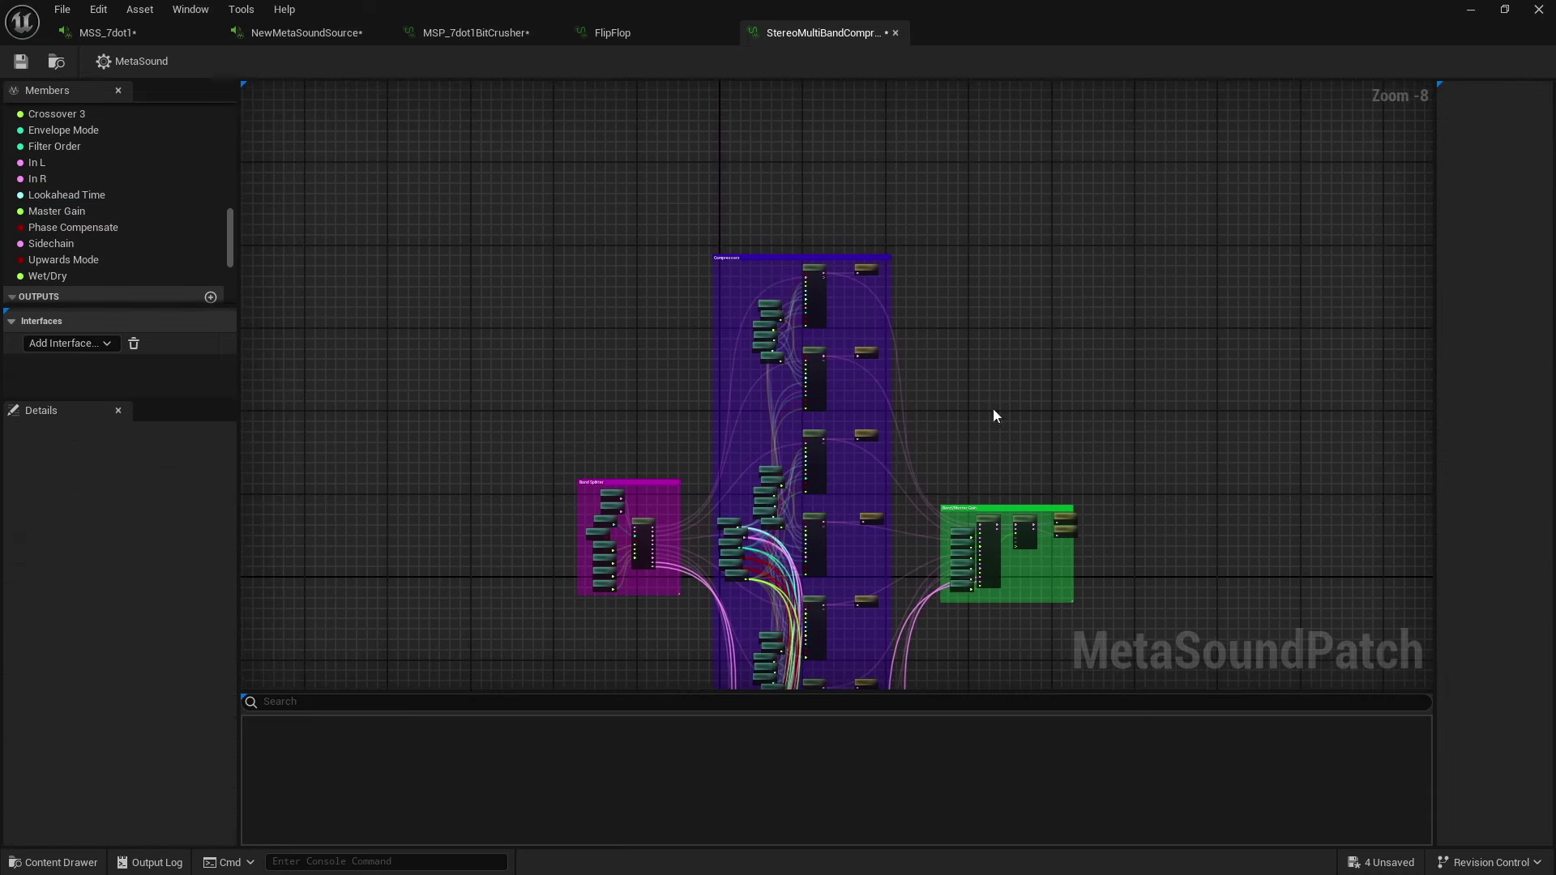
pyautogui.scroll(1, 639, 350)
pyautogui.scroll(2, 639, 357)
pyautogui.moveTo(713, 424); pyautogui.dragTo(570, 216, button='right')
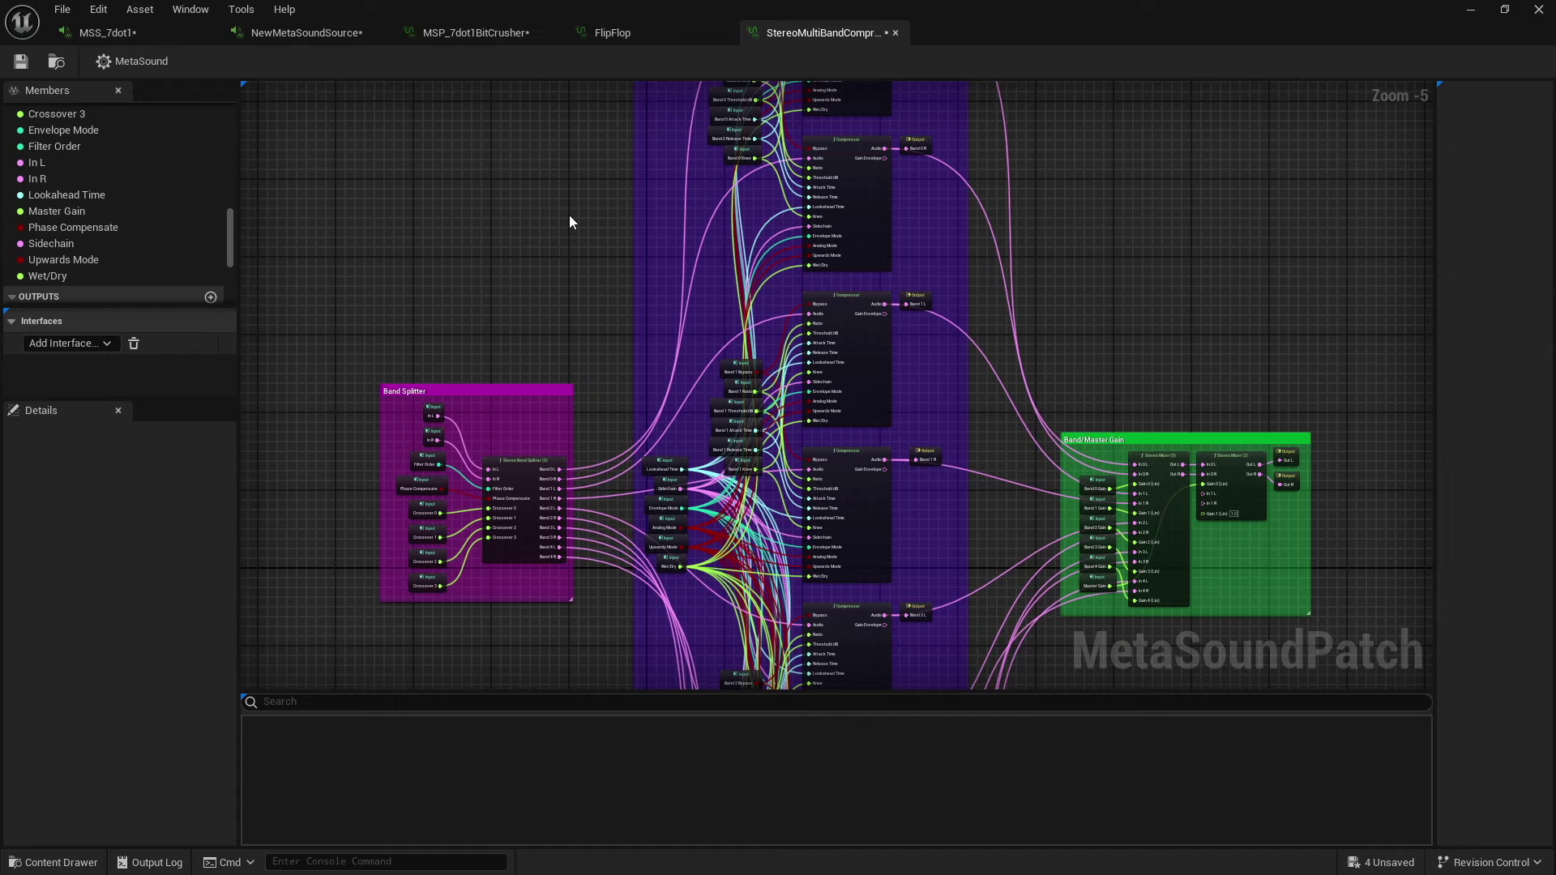
# - Place extra StereoMultiBandCompressor copies beside the original node in NewMetaSoundSource
pyautogui.click(338, 35)
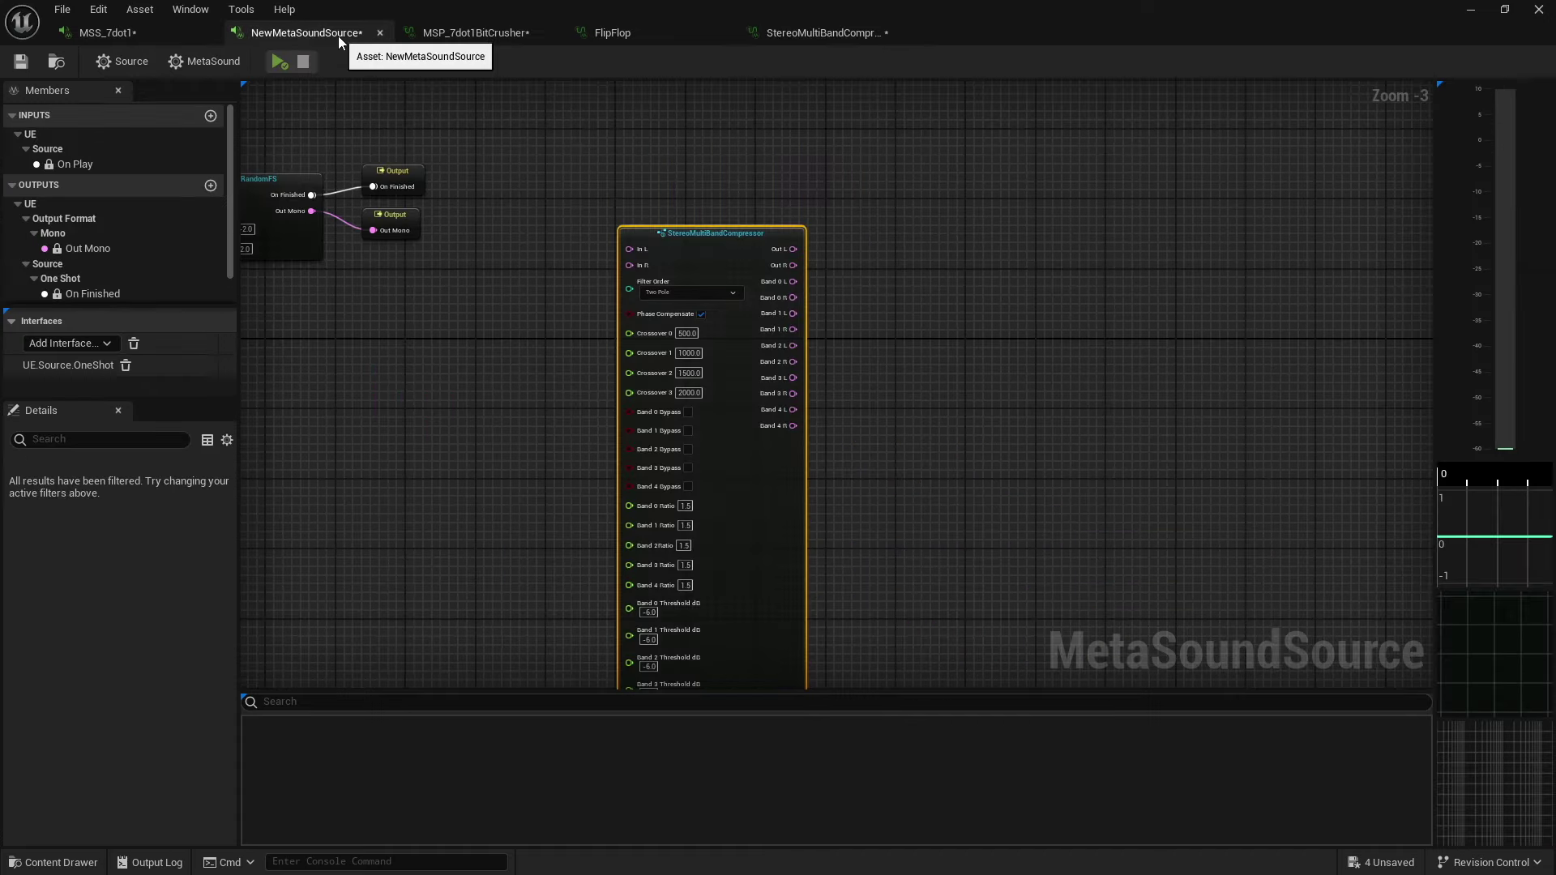
pyautogui.moveTo(974, 344); pyautogui.dragTo(854, 191, button='right')
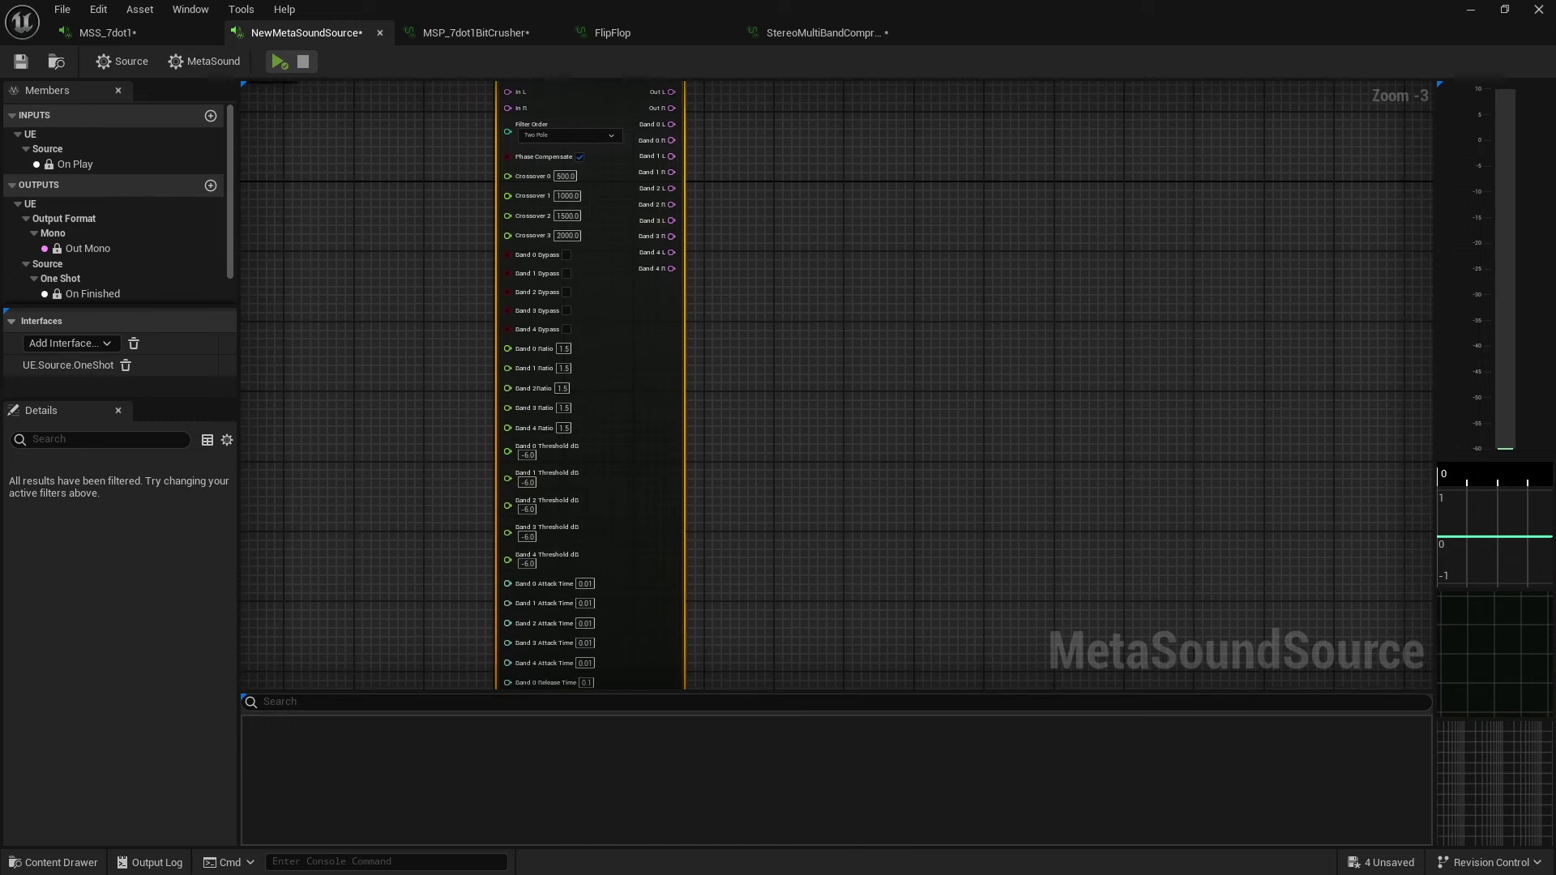
pyautogui.moveTo(994, 299); pyautogui.dragTo(1032, 319)
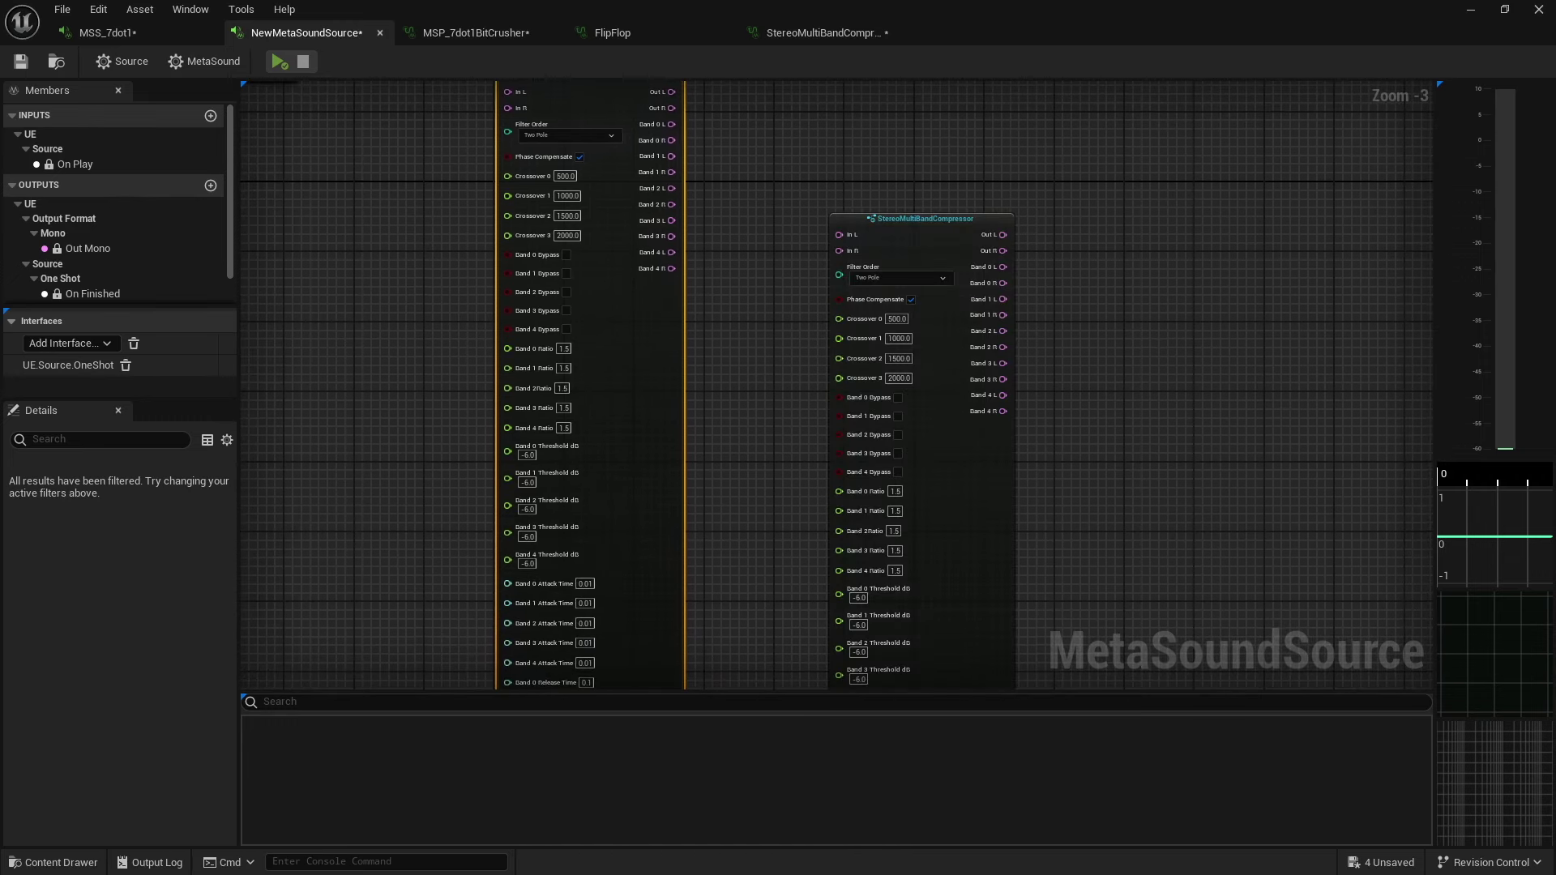
pyautogui.moveTo(1529, 243); pyautogui.dragTo(1133, 246)
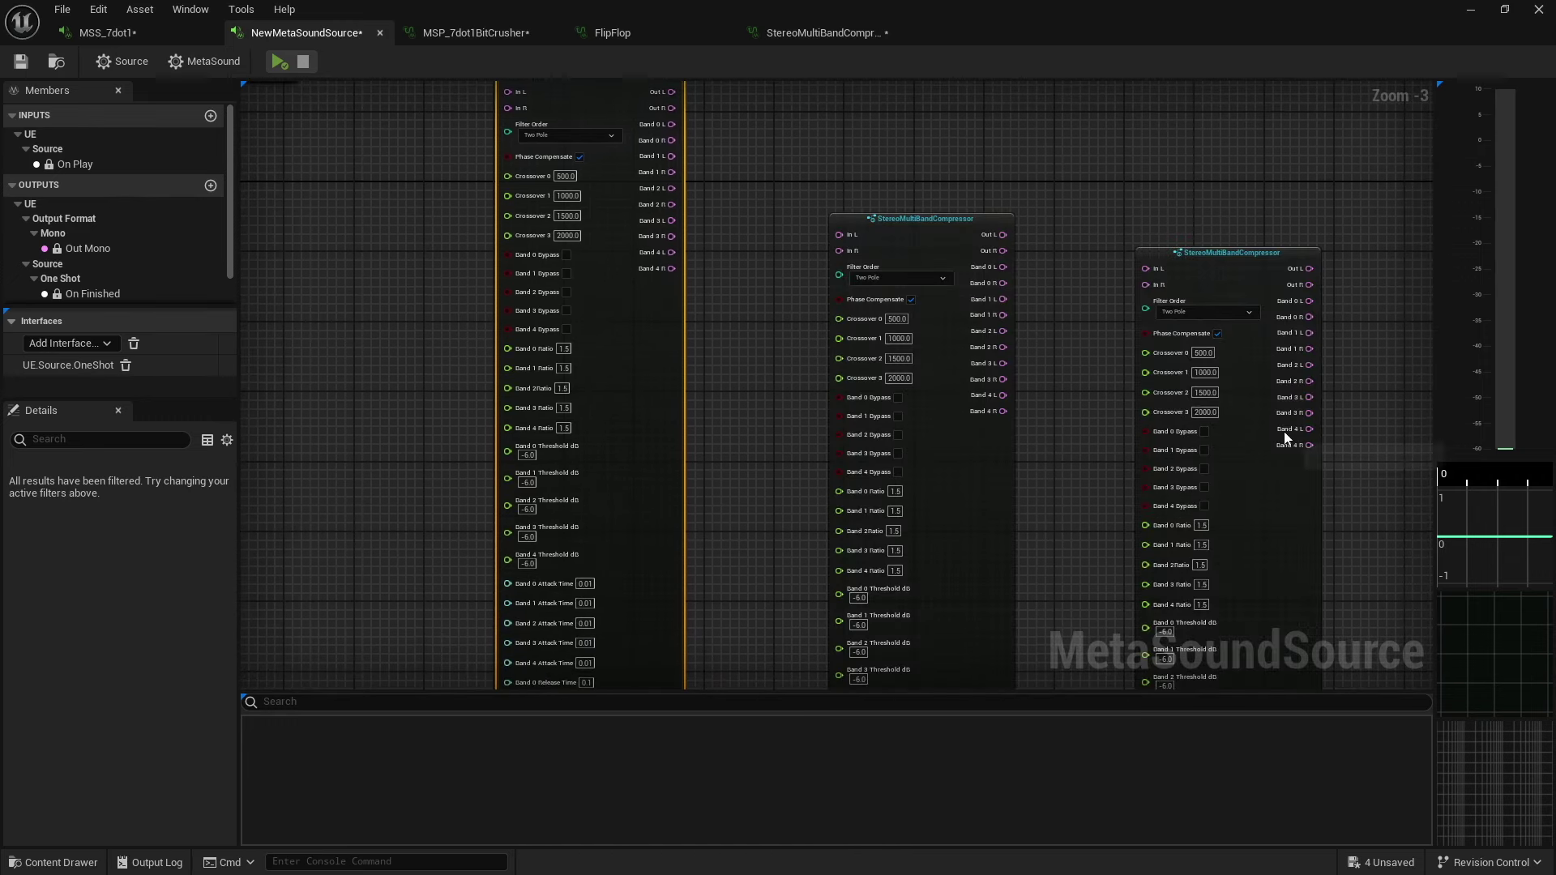
pyautogui.moveTo(1073, 312); pyautogui.dragTo(678, 242, button='right')
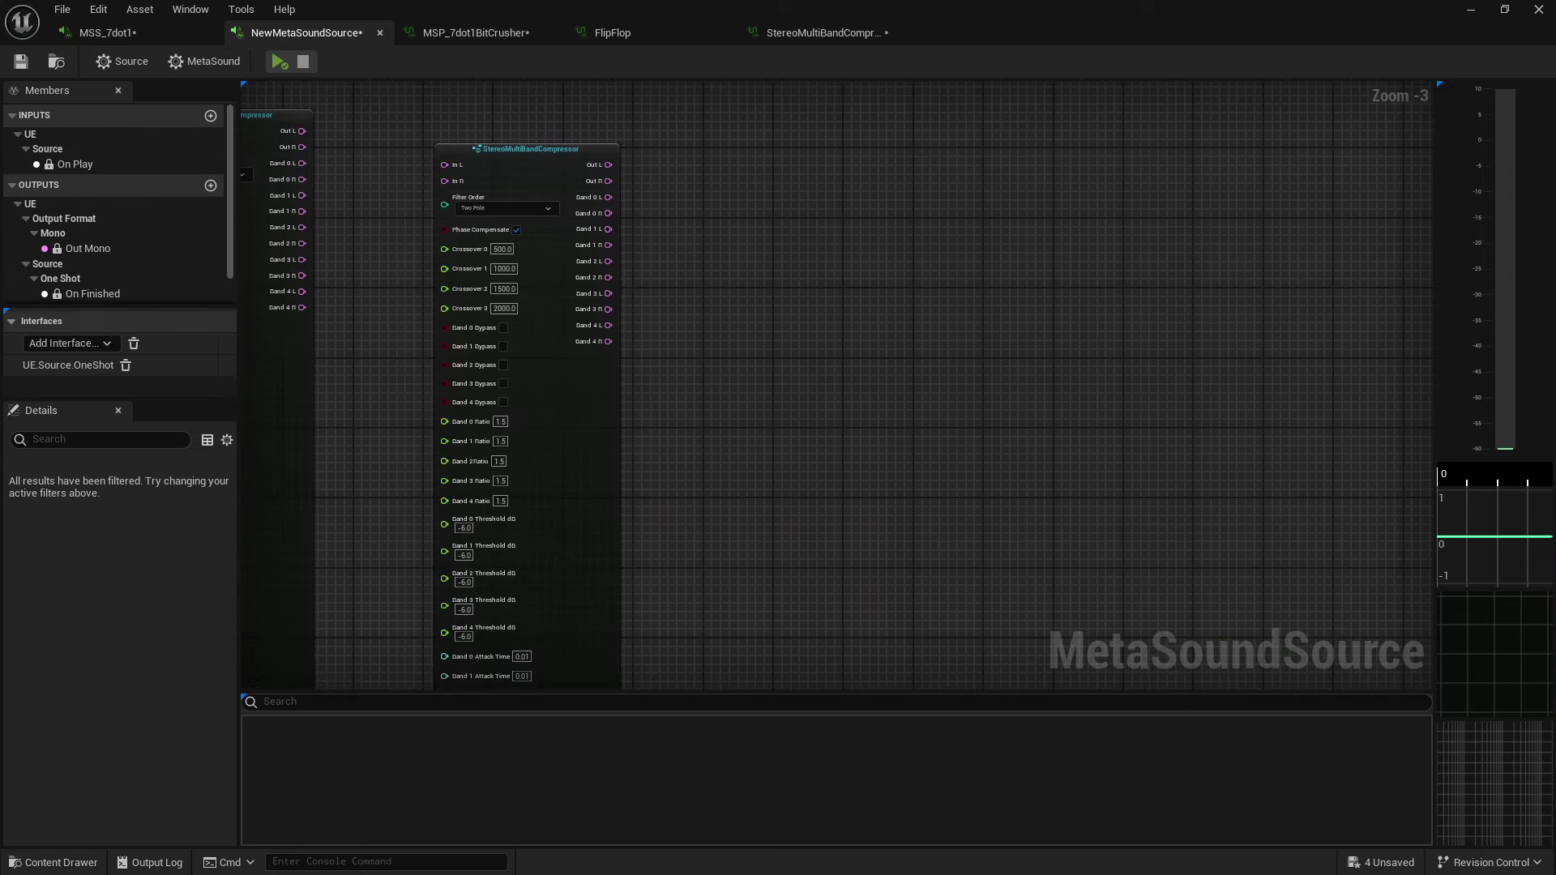
pyautogui.moveTo(1222, 258); pyautogui.dragTo(736, 247)
pyautogui.moveTo(813, 306); pyautogui.dragTo(718, 180)
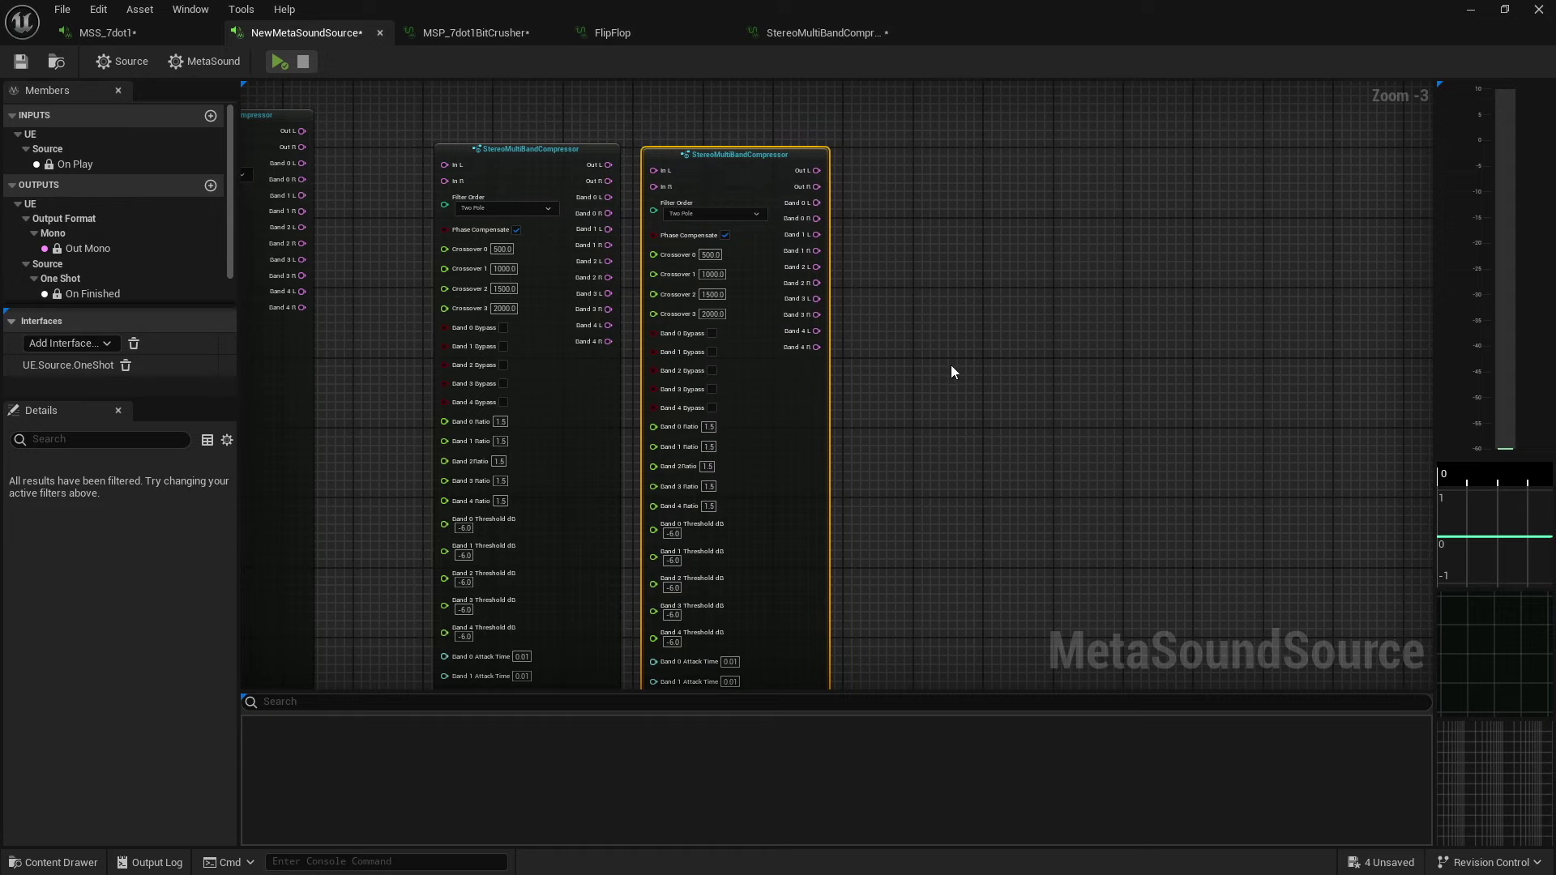